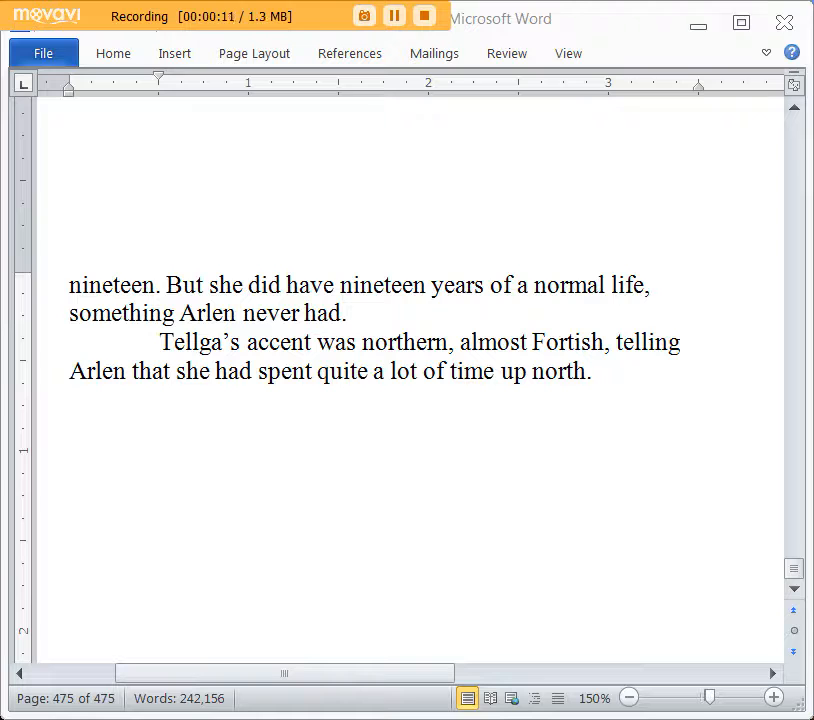
key("Return")
key("Return")
type("Tellga")
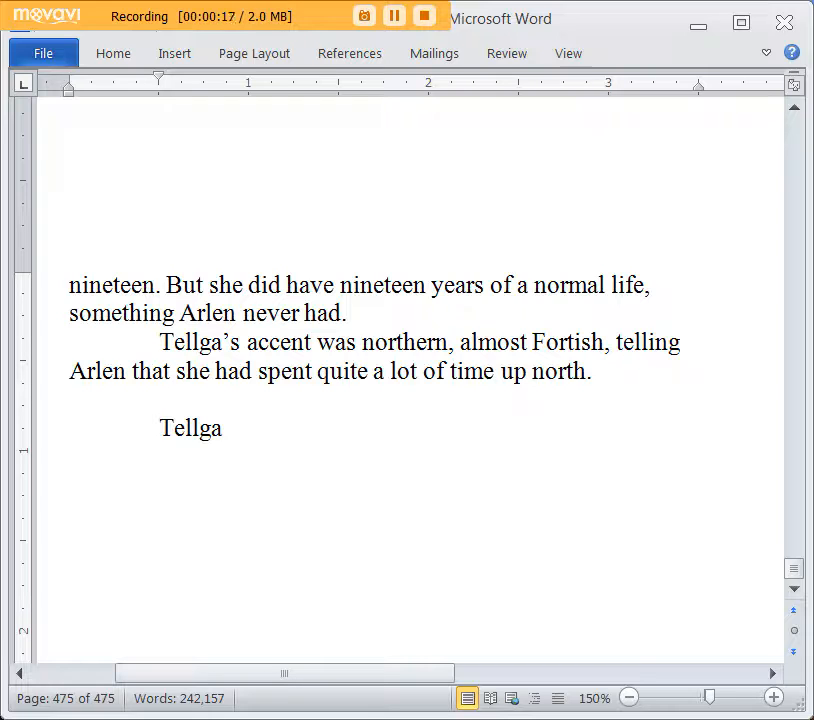
key("BackSpace")
key("BackSpace")
key("BackSpace")
type("e")
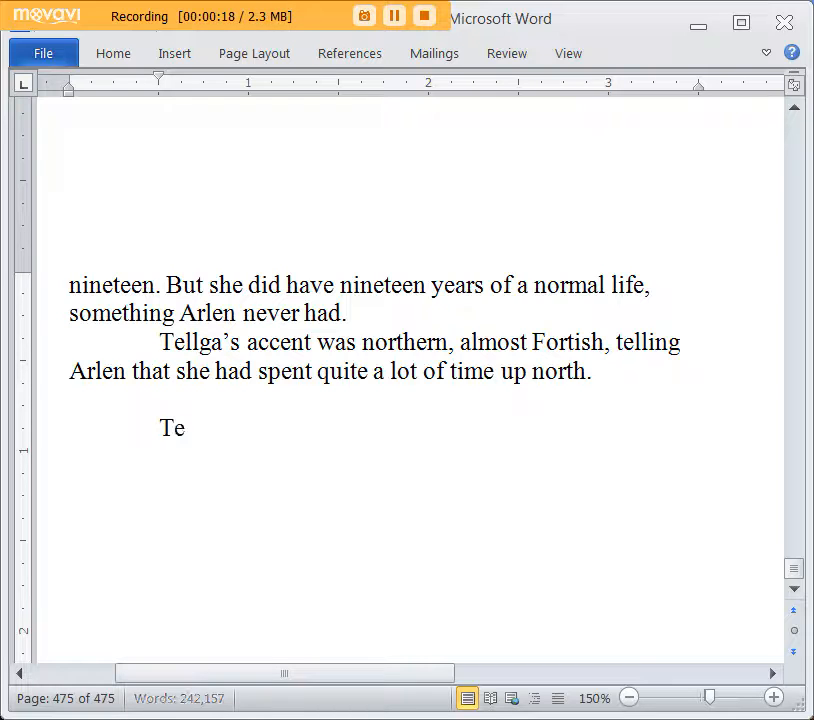
key("BackSpace")
key("BackSpace")
left_click(503, 458)
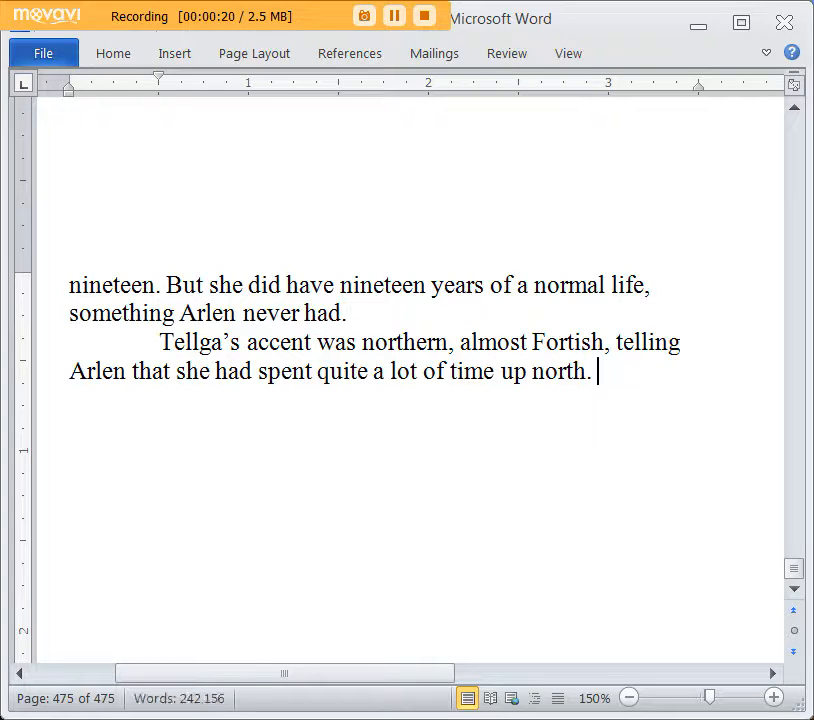
Start a new paragraph below a blank line with "Arlen didn't know Tellga acted before her unfortunate injury"
key("Return")
type("Arlen didn'")
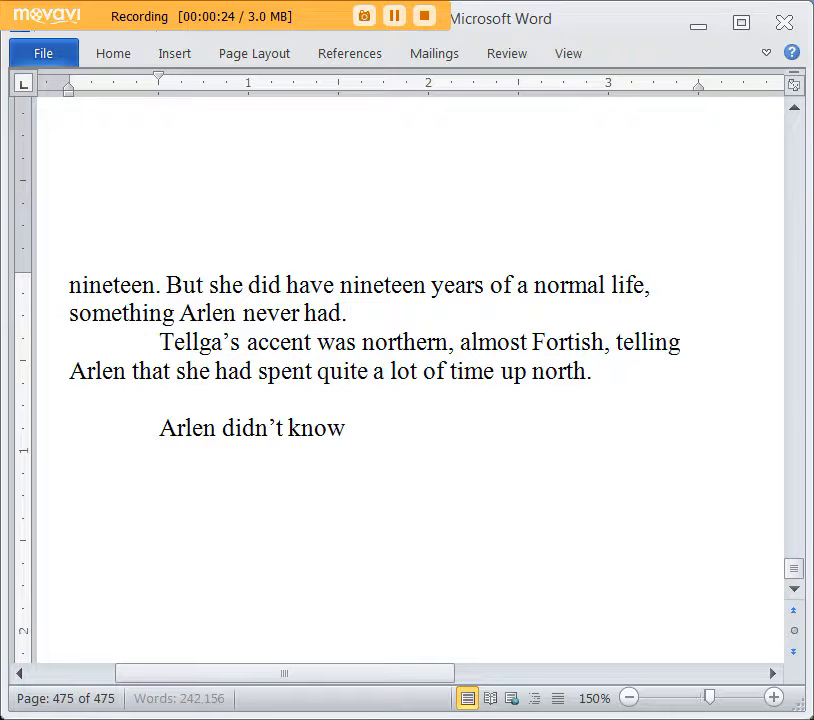
type("t know Tellga acted")
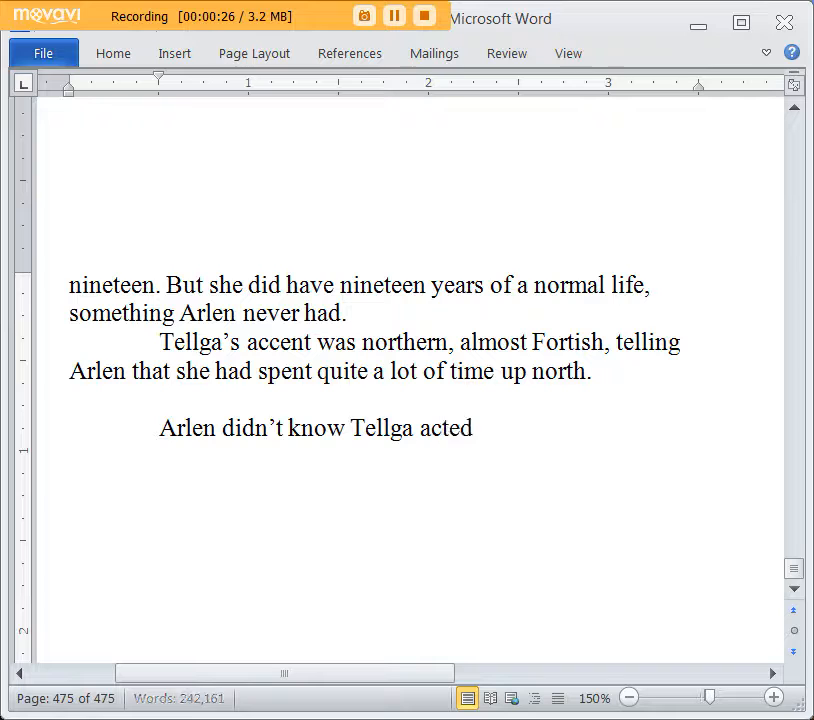
type(" before her unofrunt")
key("BackSpace")
key("BackSpace")
key("BackSpace")
key("BackSpace")
key("BackSpace")
key("BackSpace")
type("fortunate injury")
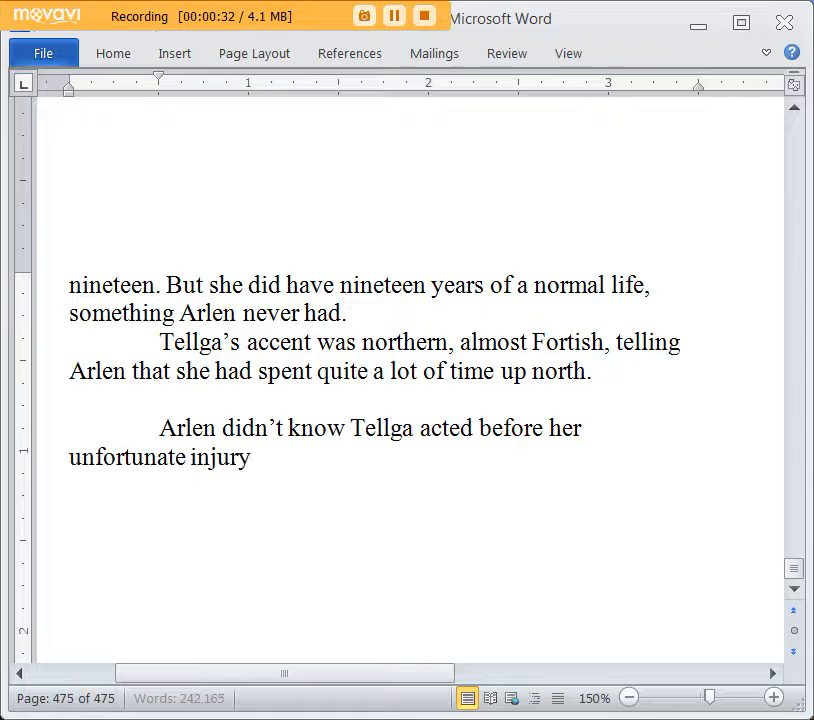
Continue the sentence with ", but she seemed reserved by nature, and not particularly lively in her movements."
type(", but she seemed")
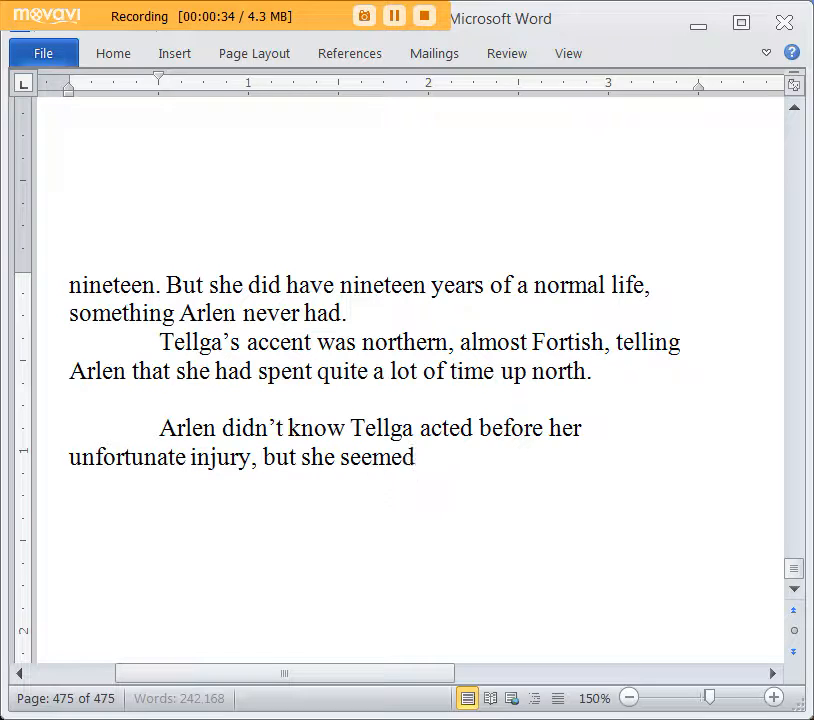
type(" reserved and")
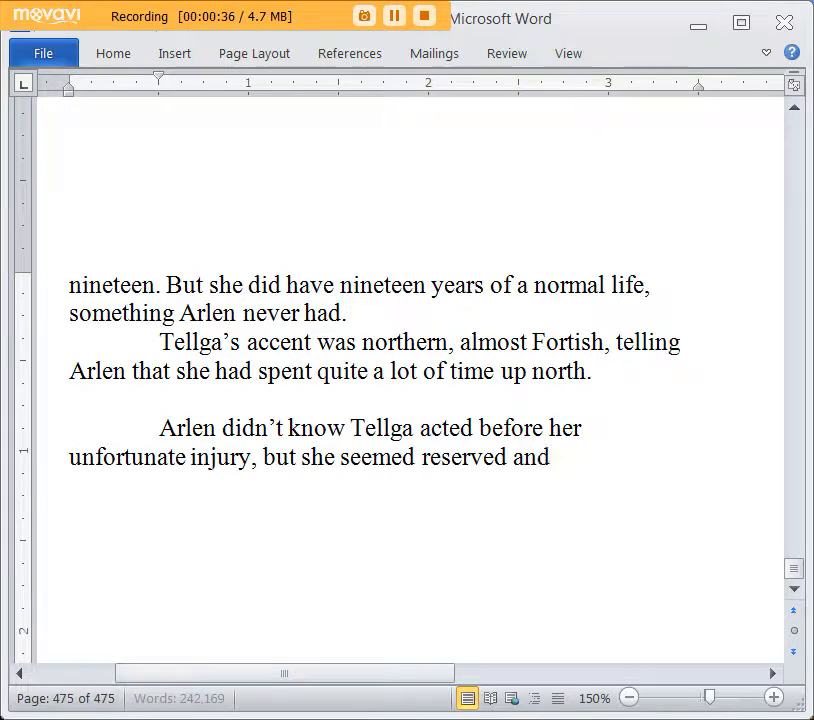
type(" quite")
key("BackSpace")
key("BackSpace")
key("BackSpace")
key("BackSpace")
key("BackSpace")
key("BackSpace")
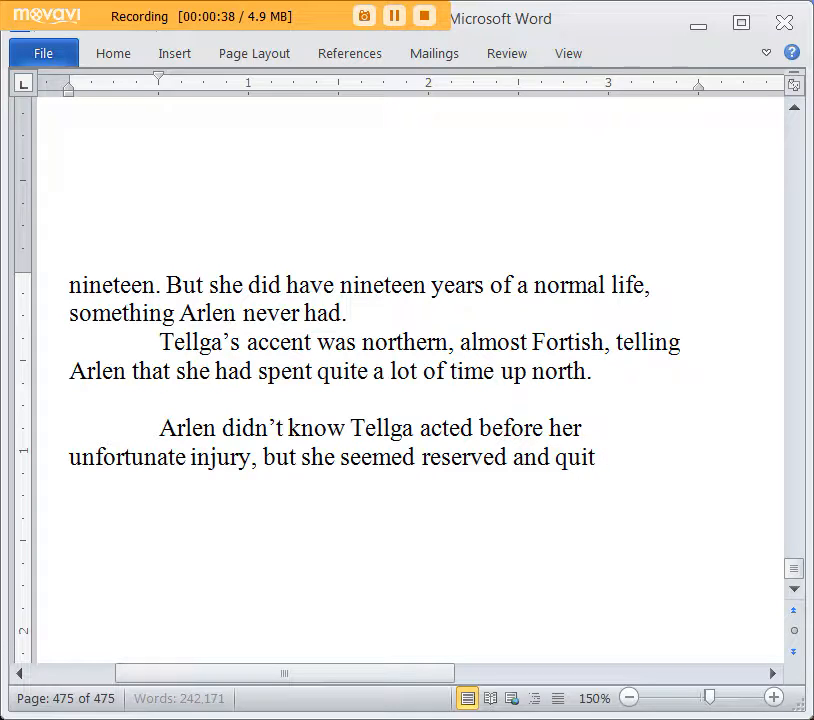
key("BackSpace")
key("BackSpace")
key("BackSpace")
type("by nat")
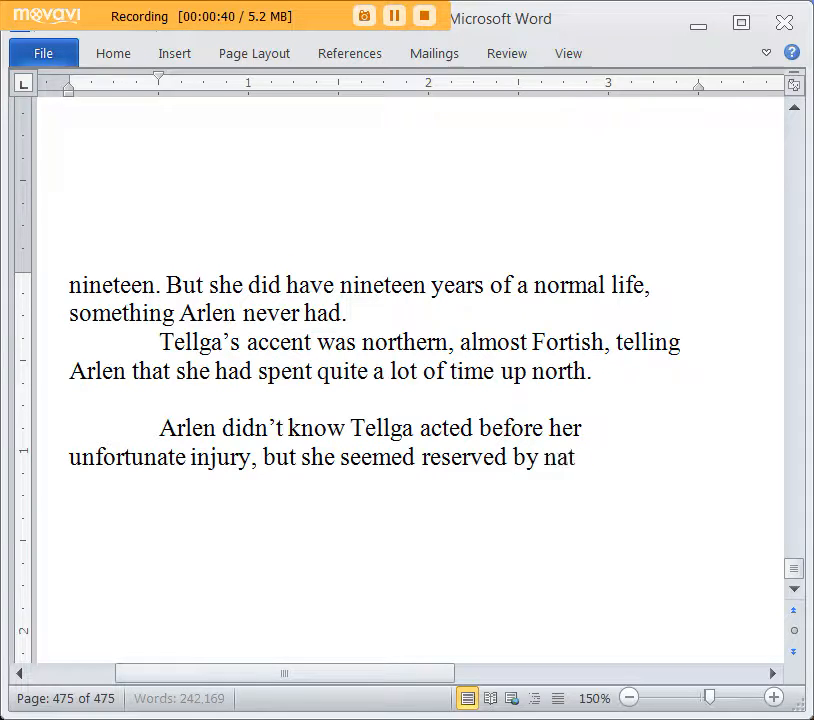
type("ure, and")
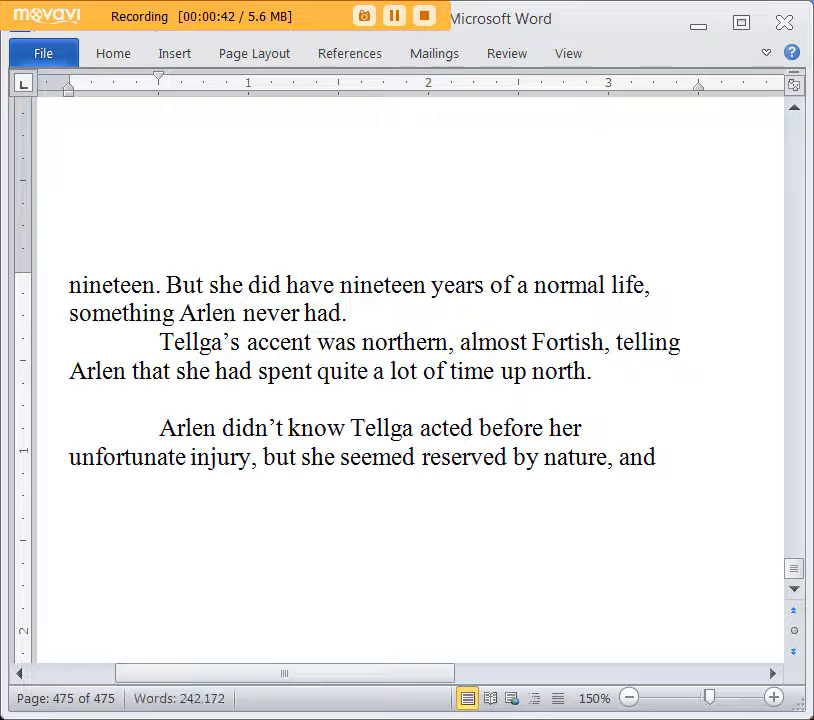
type(" not particu")
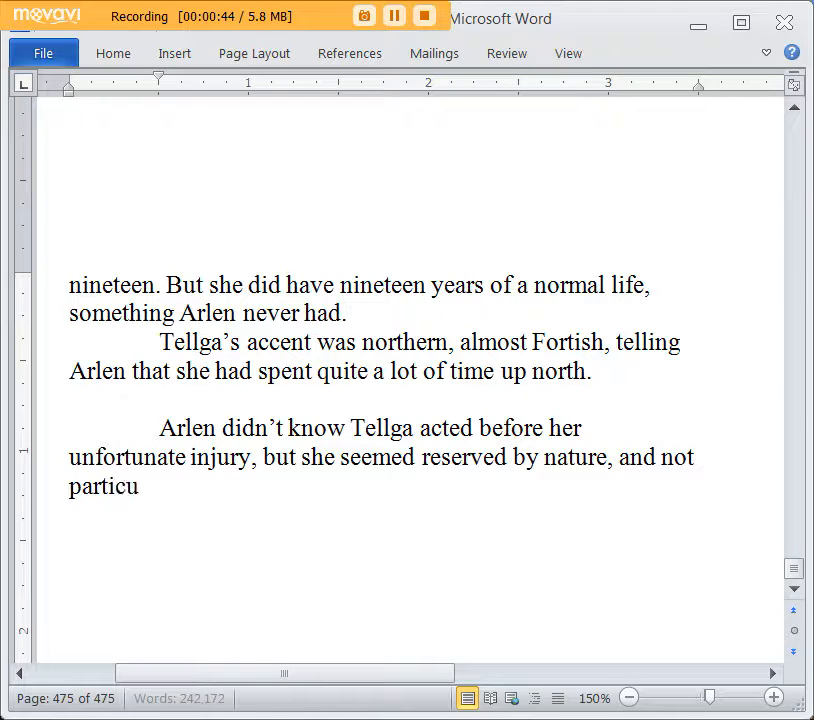
type("larly lively in her")
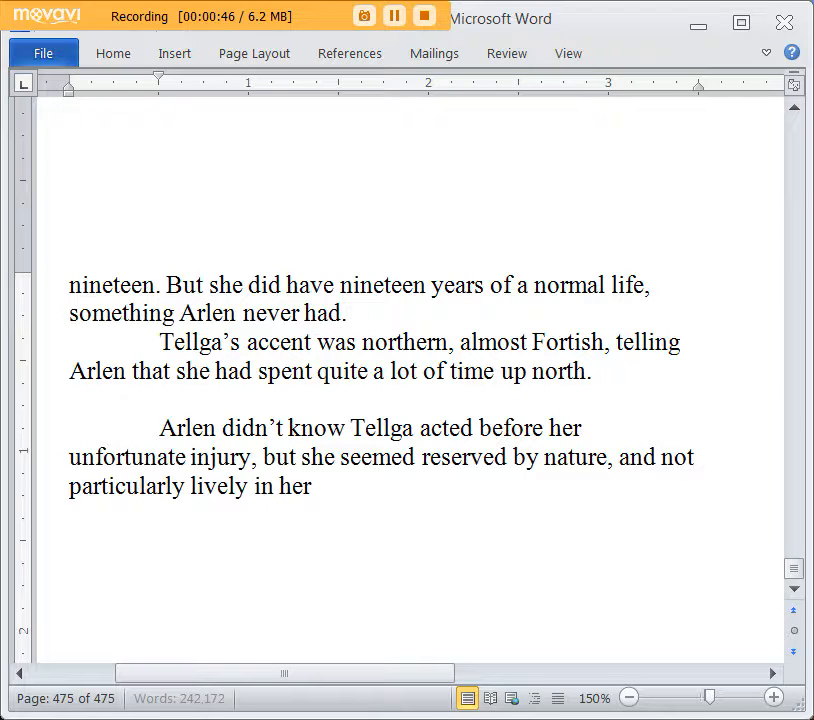
type(" movements. ")
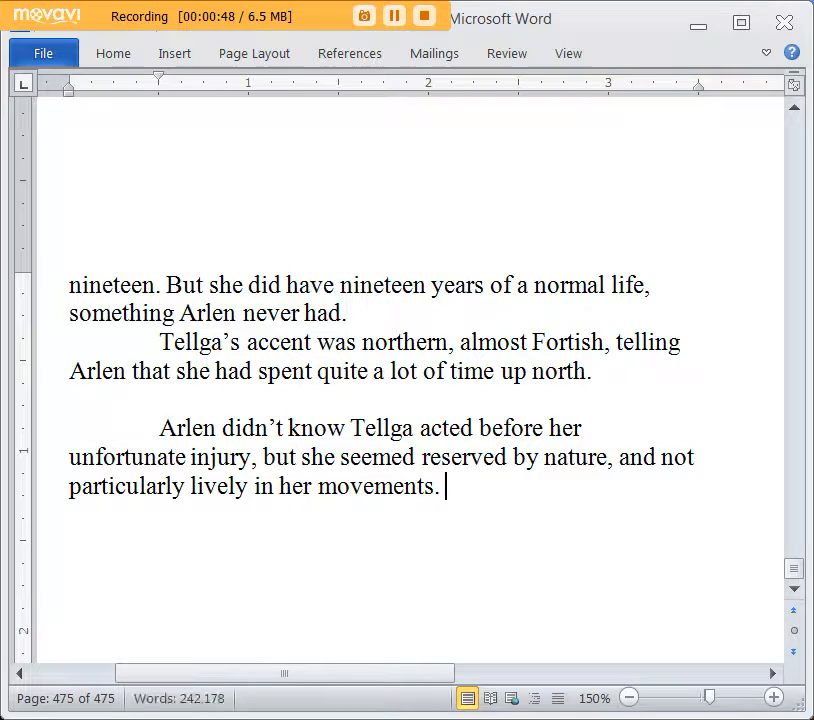
Begin the second sentence with "She was like a posed corpse when Arlen first met her, but she didn't move much"
type("She w")
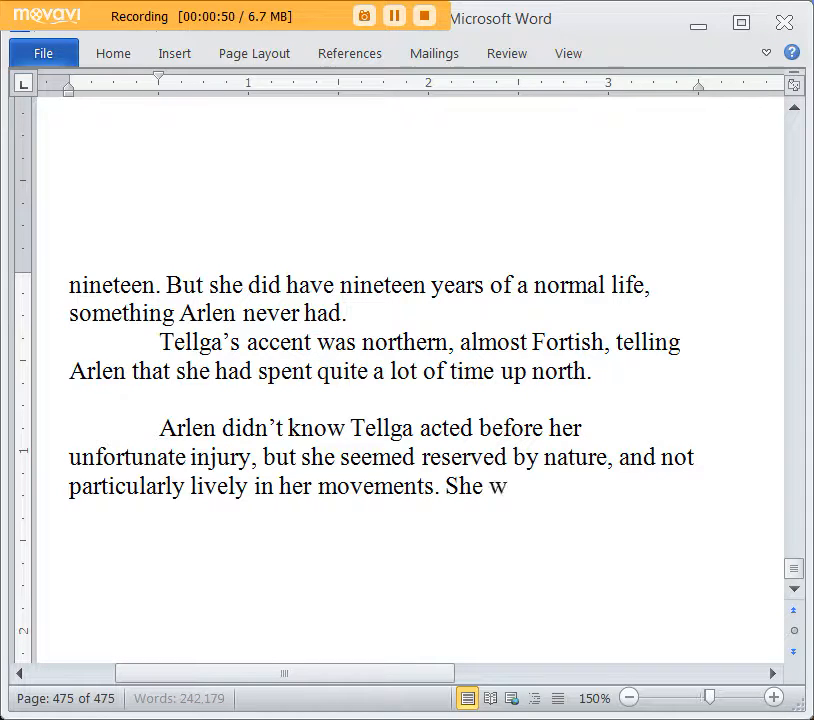
type("as like a posed cor")
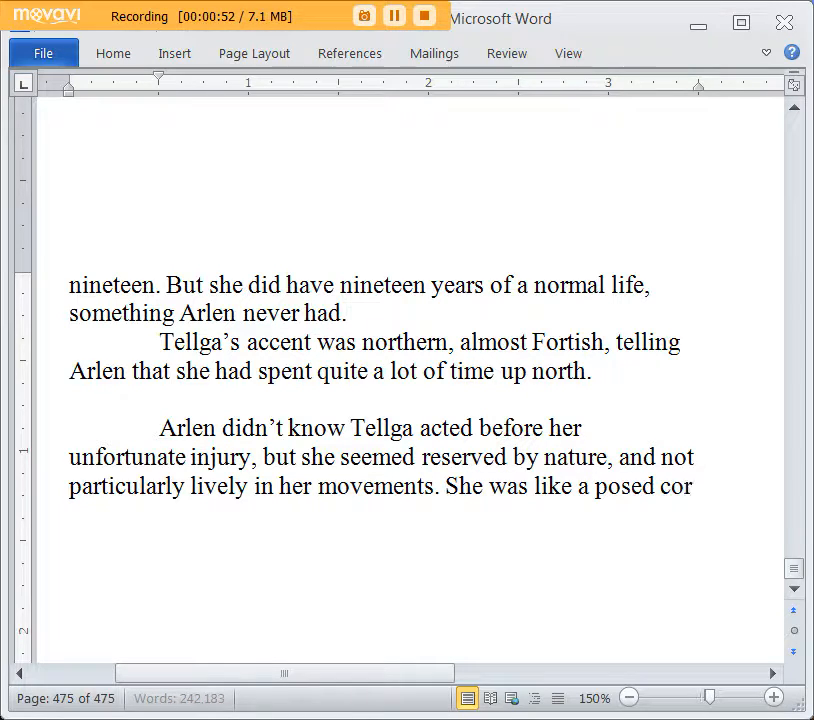
type("pse when Ar")
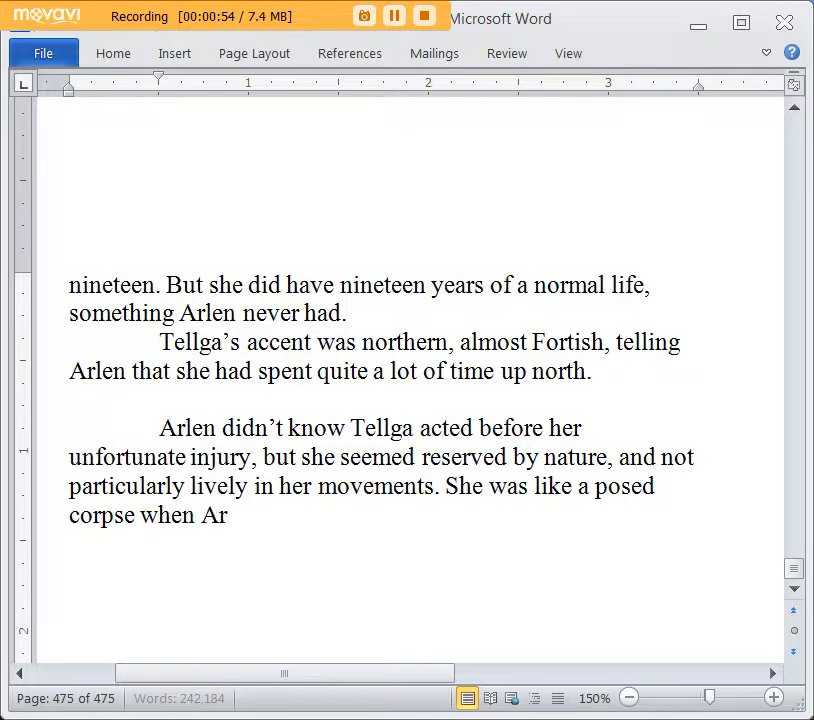
type("len first met her, but s")
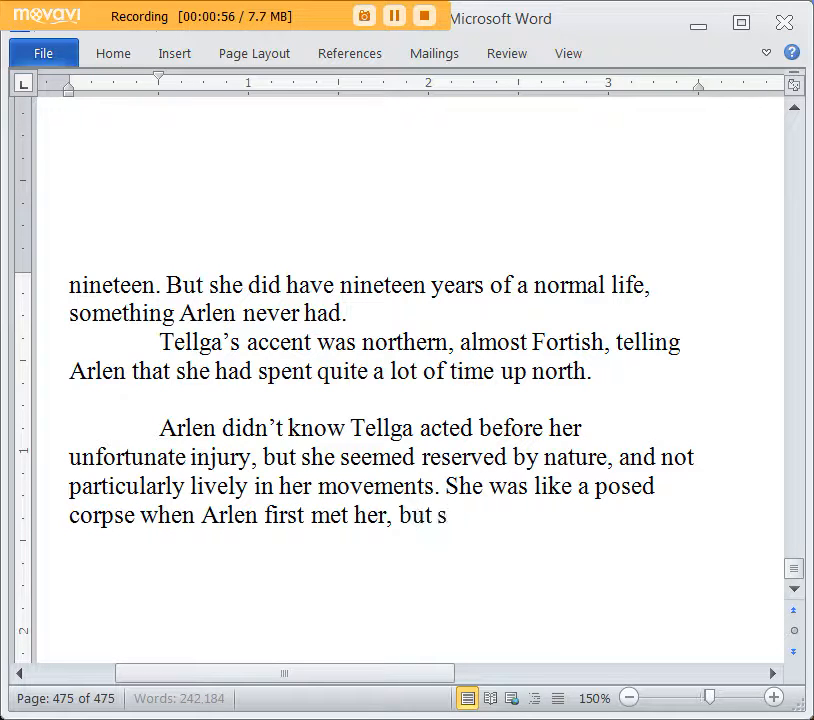
type("he didn't move muich")
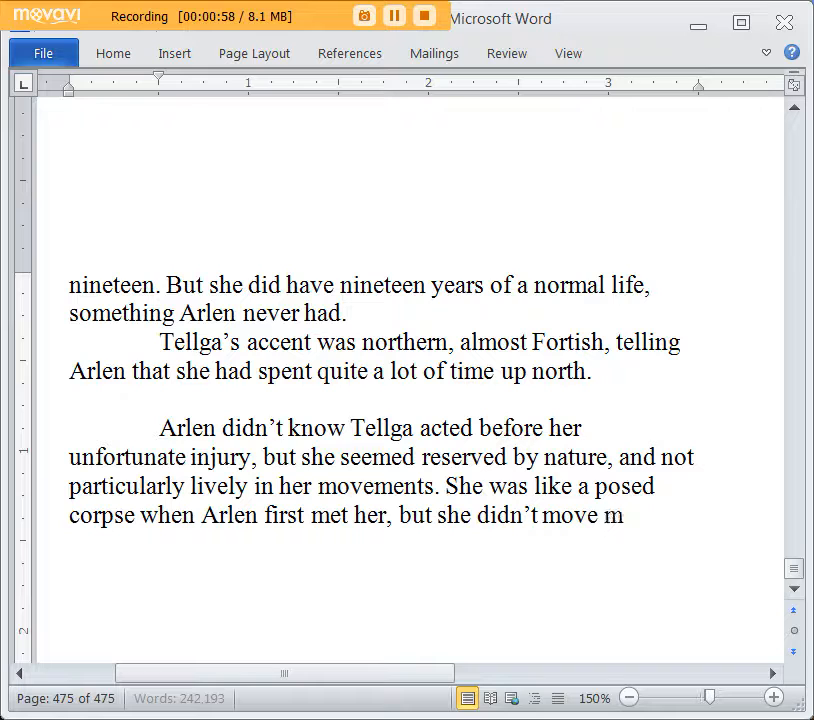
type("ch a")
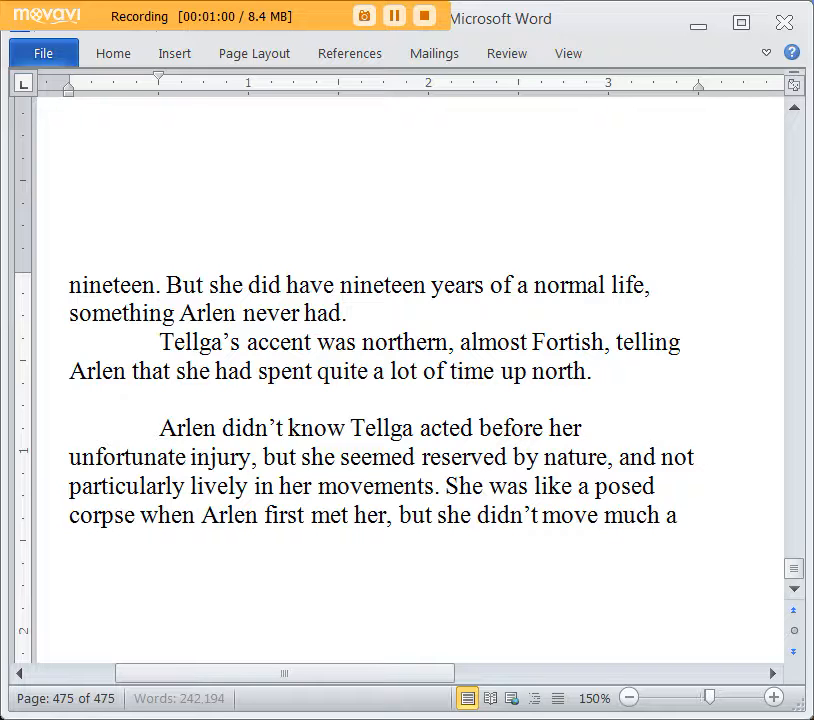
Finish that sentence with "and spent most of the briefing sitting in some big chair."
type("nd spent most of the b")
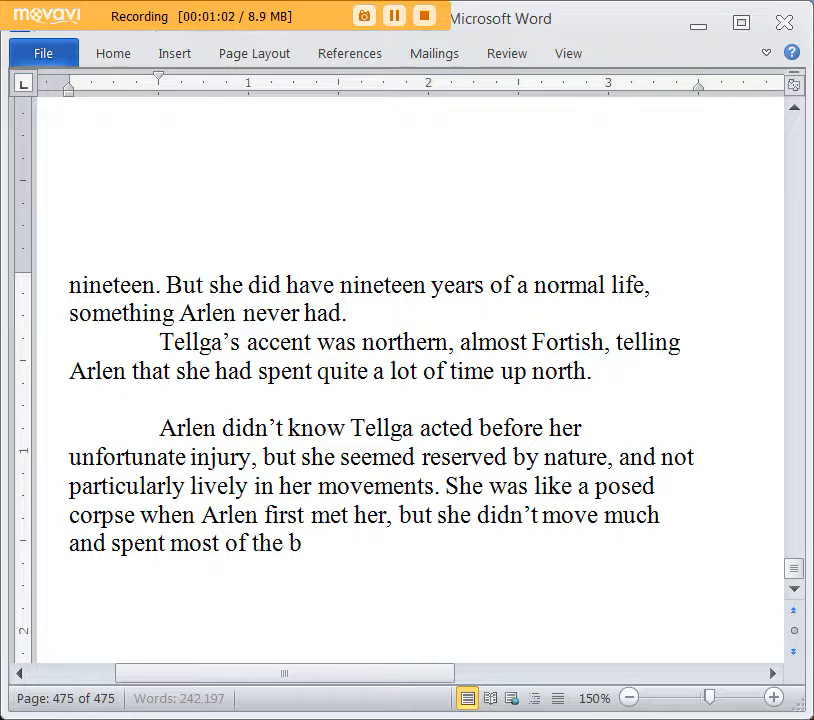
type("riefing sitt")
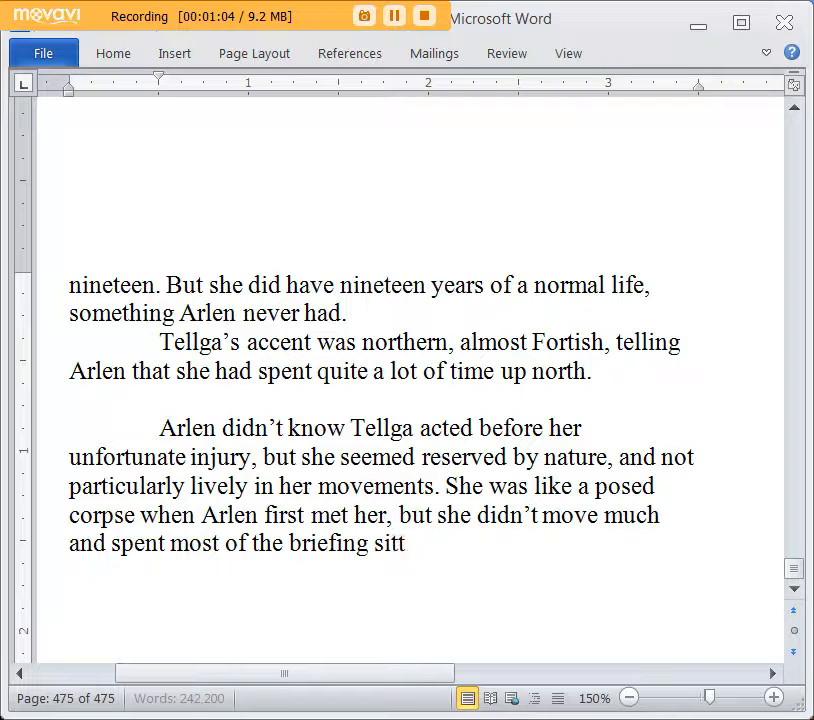
type("ing in some big chair. He")
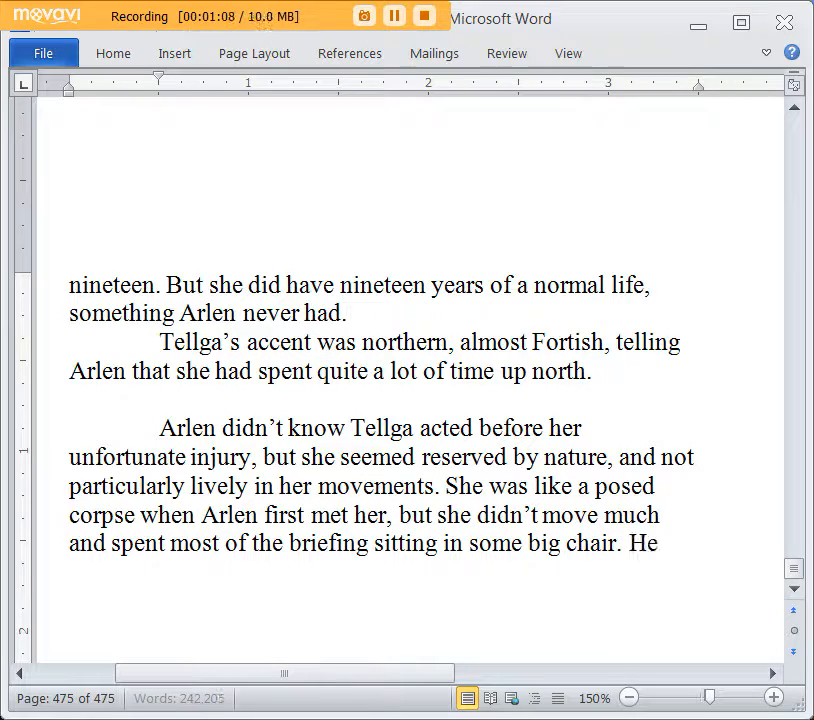
Add the sentence "Her voice was calm and didn't sound pained." to the paragraph
type("r voice was")
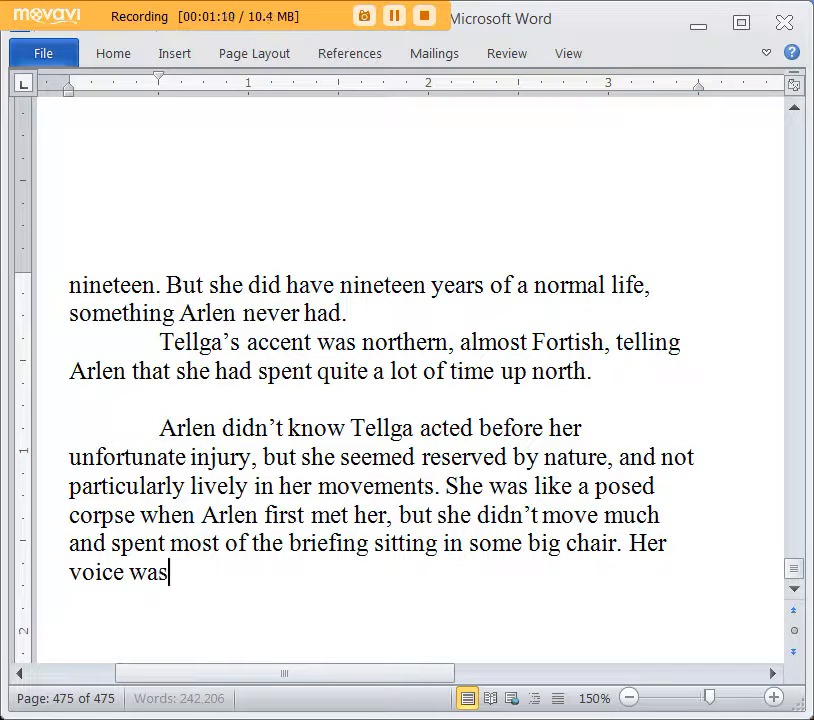
type(" calm an")
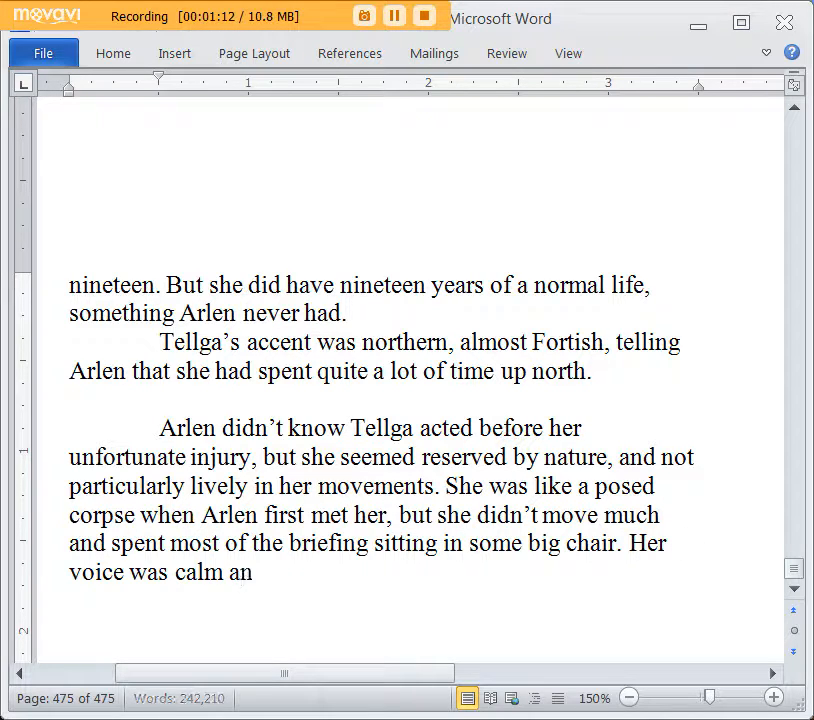
type("d wit")
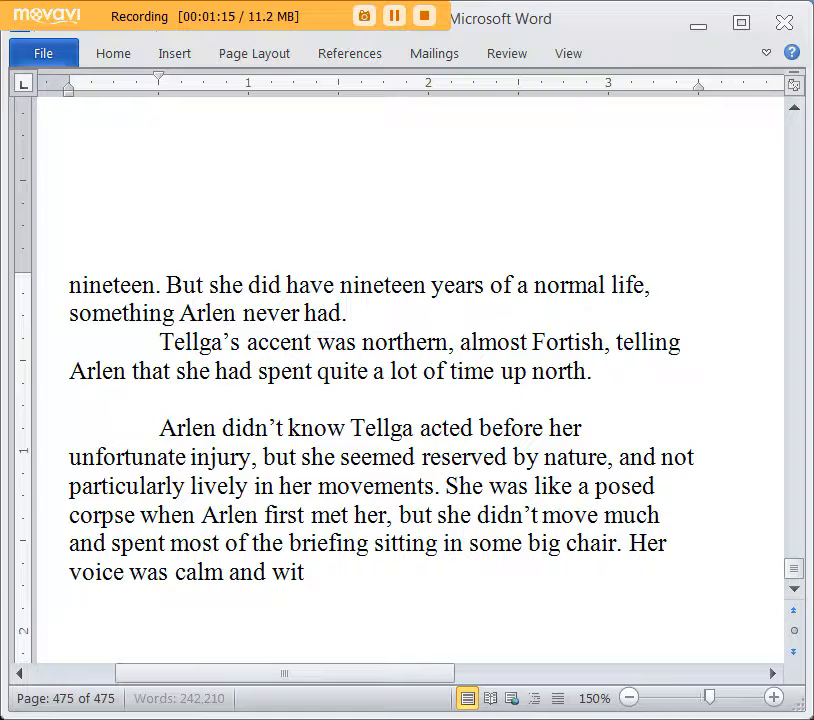
key("BackSpace")
key("BackSpace")
key("BackSpace")
key("BackSpace")
key("BackSpace")
key("BackSpace")
key("BackSpace")
key("BackSpace")
key("BackSpace")
key("BackSpace")
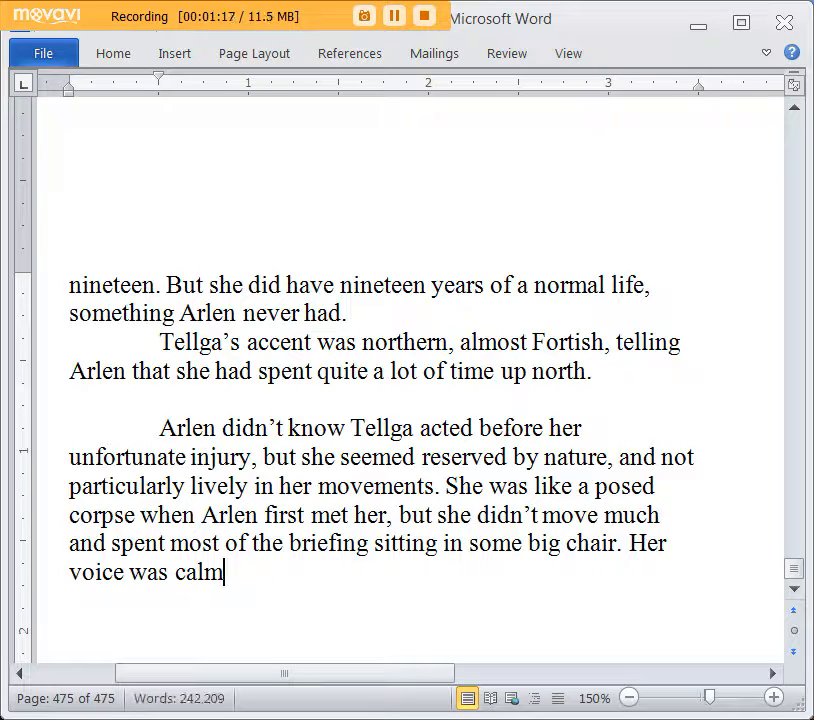
type("and didn't")
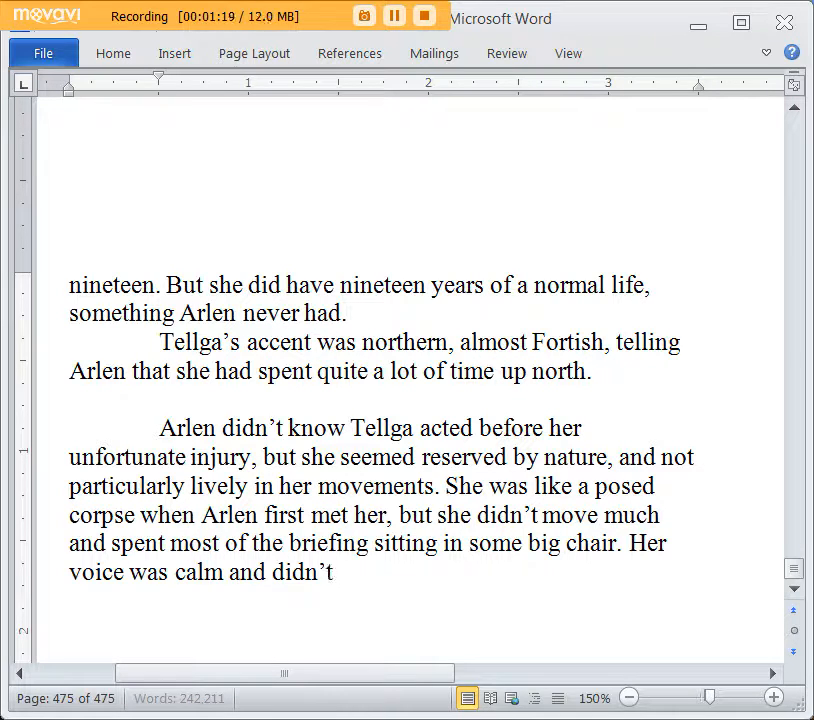
type(" sound pain")
End the paragraph with "Arlen didn't get the sense that she was in pain but he had a feeling she was."
type("ed. Arlen didn't get t")
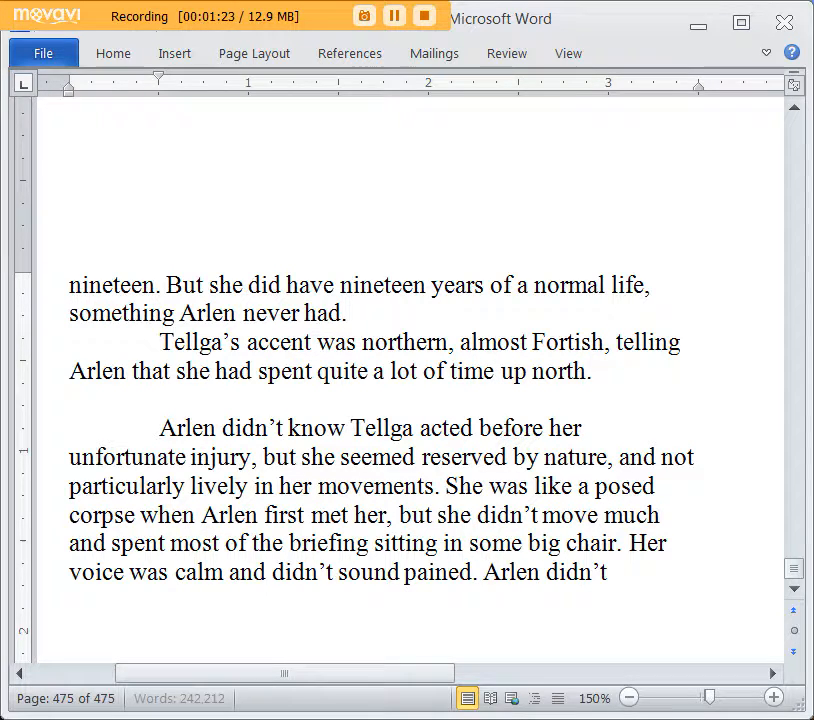
type("he")
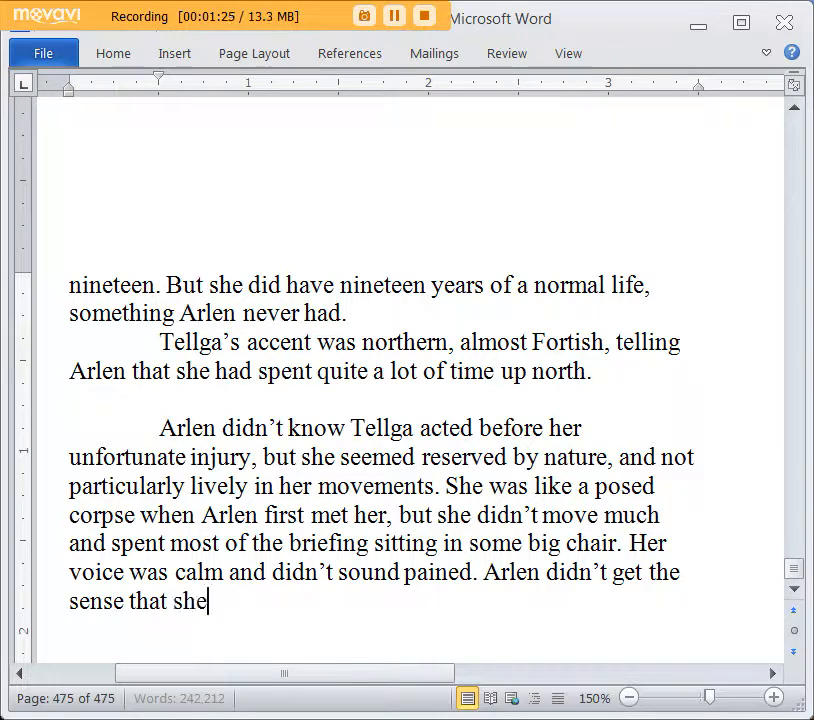
type(" sense that she was in pain")
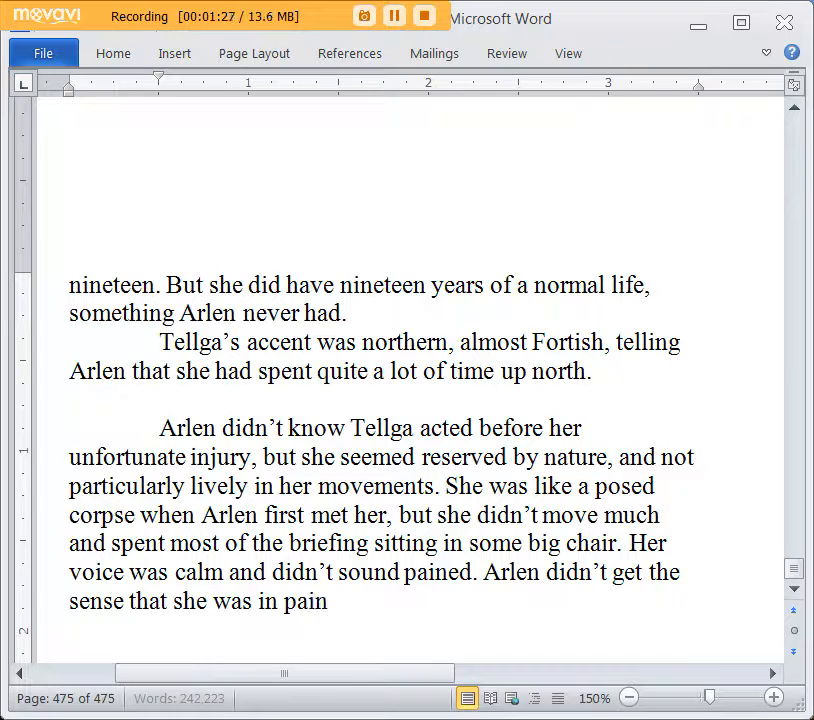
type(" but he had a feeling she was.")
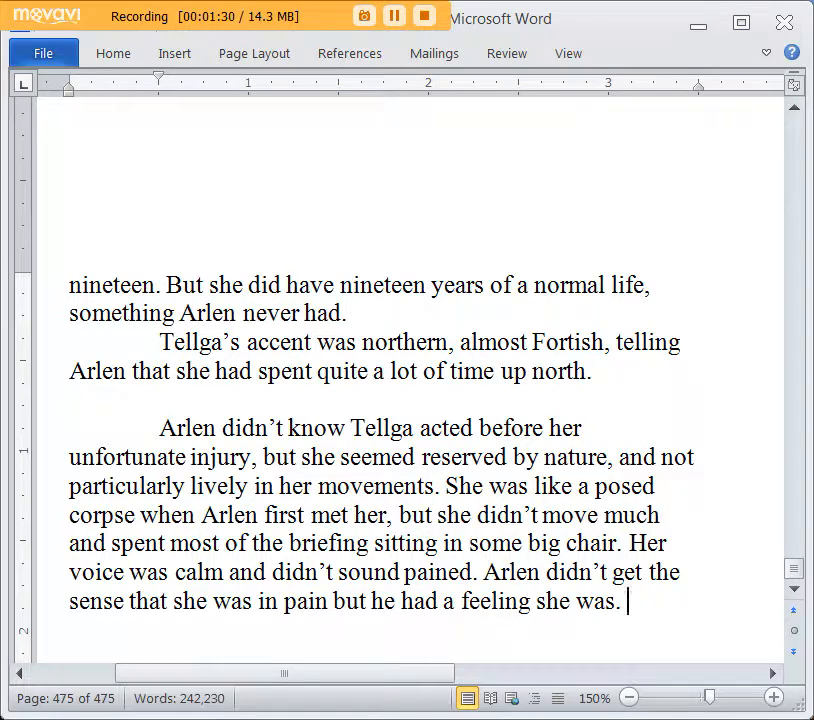
Start another paragraph with "At the brief, Tellga was in full Arkness attire, mostly in" and the colour of the attire
key("Return")
type("At the brief, Tega")
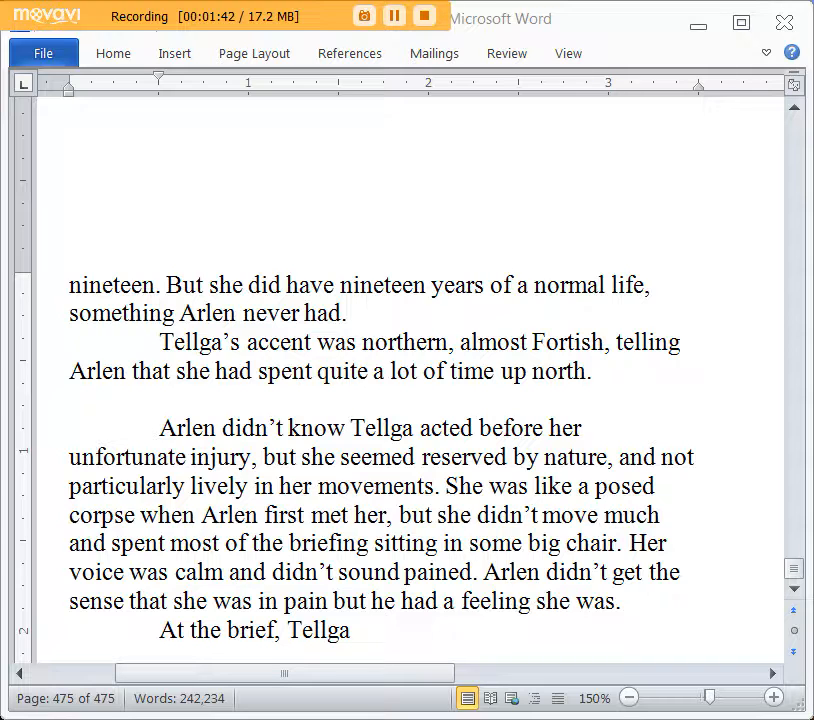
scroll(456, 571, "down", 2)
type("was in full Arkness attire, mostly in balck,")
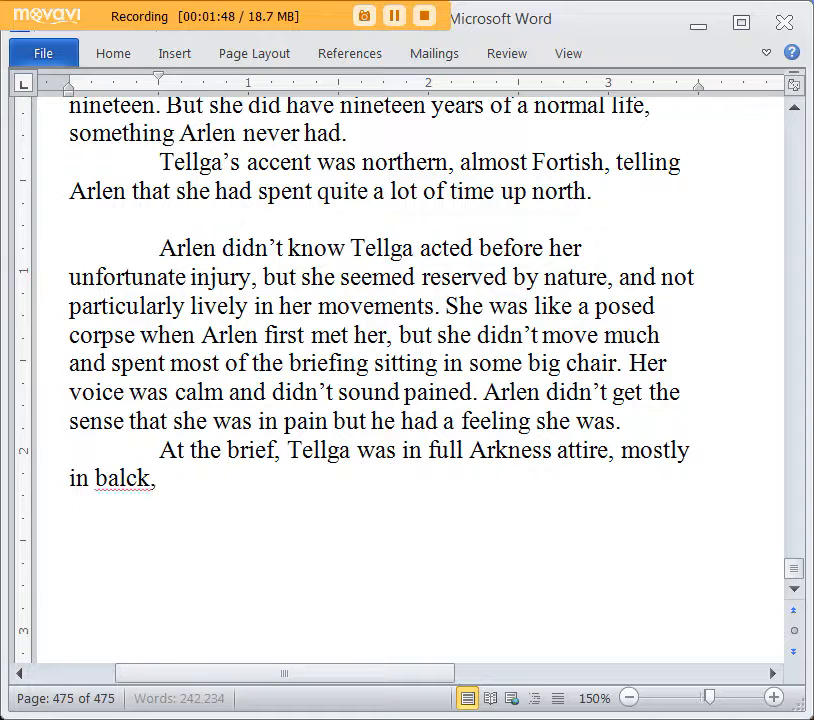
Correct the spelling of "black" and finish the sentence with "with the main color being those chemical packs of hers."
key("BackSpace")
key("BackSpace")
key("BackSpace")
key("BackSpace")
key("BackSpace")
type("bl")
key("BackSpace")
key("BackSpace")
type("lack, with the m")
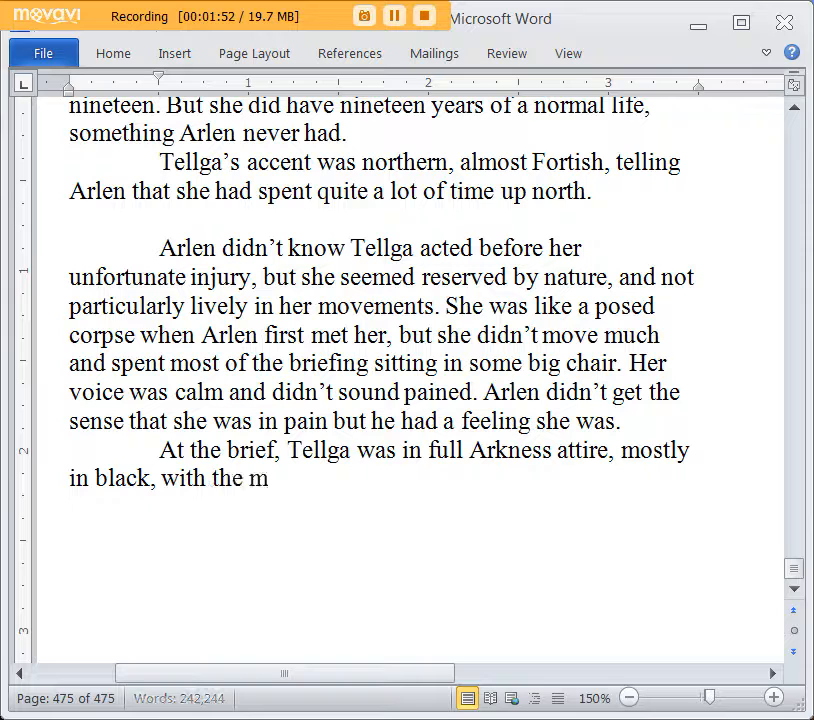
type("ain color be")
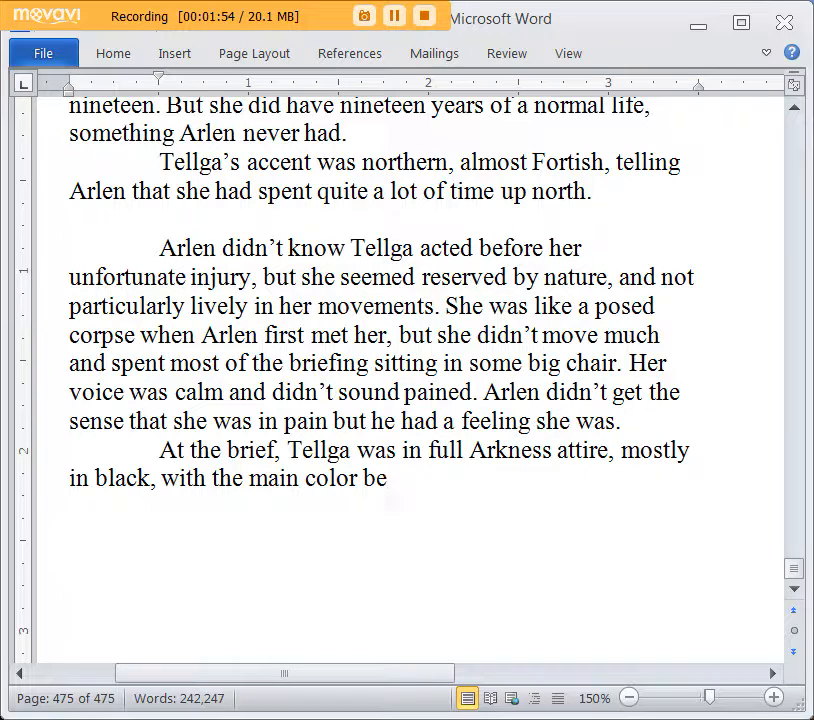
type("ing those chemical p")
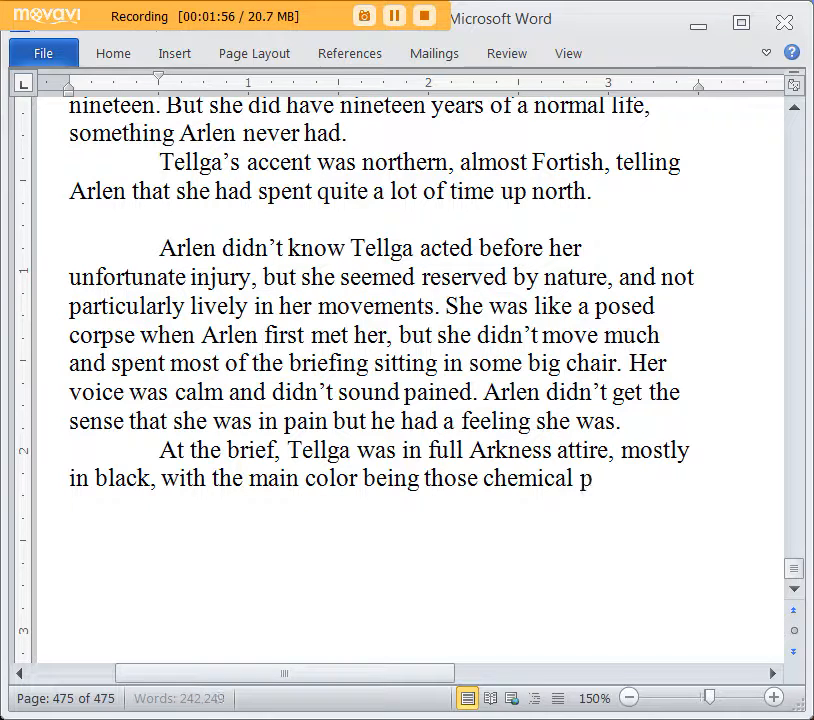
type("acks of hers. She")
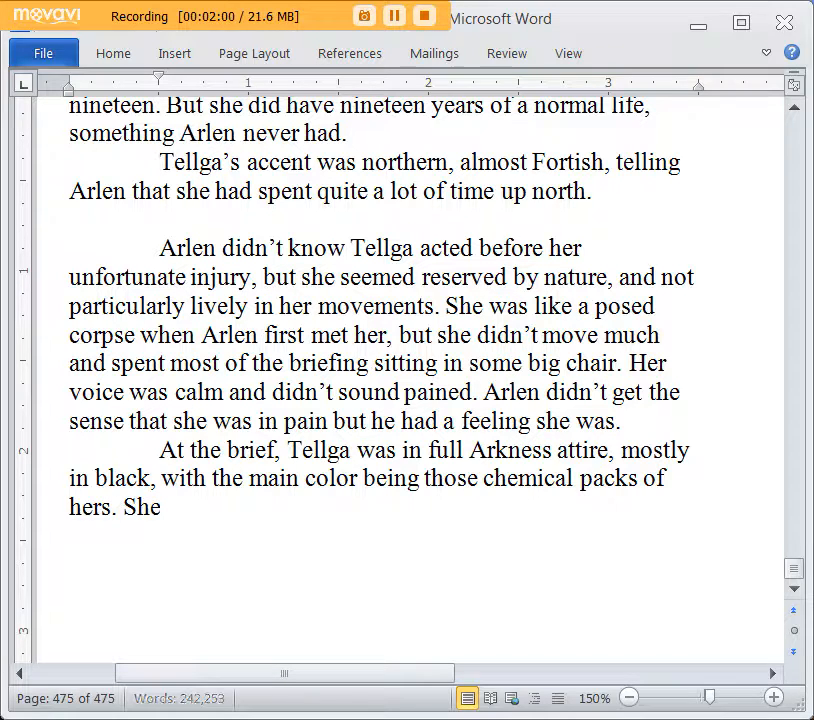
Begin the following sentence with "She shook Arlen's hand when he came into the briefing room"
key("BackSpace")
key("BackSpace")
type("She ")
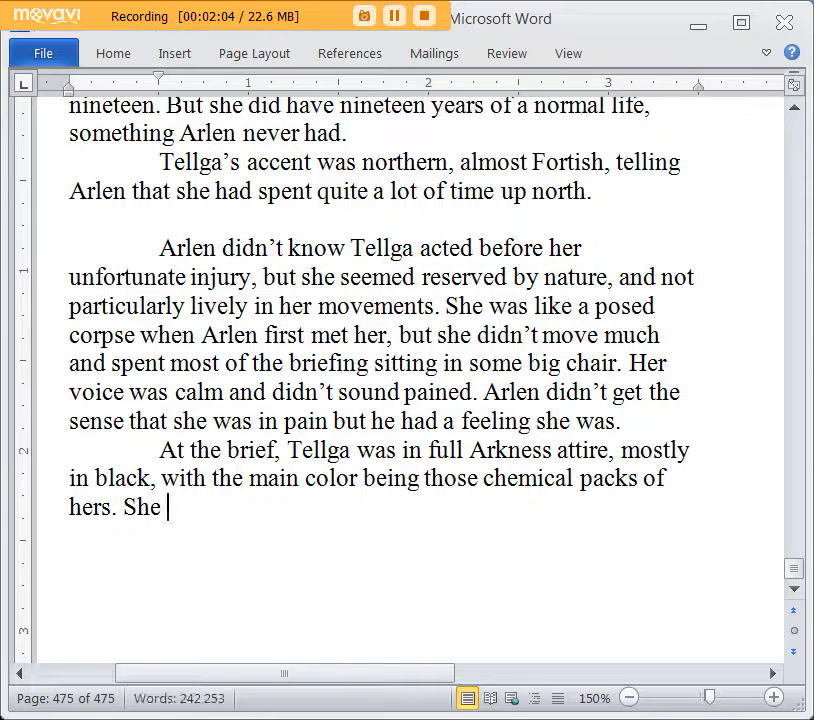
type("shook Ar")
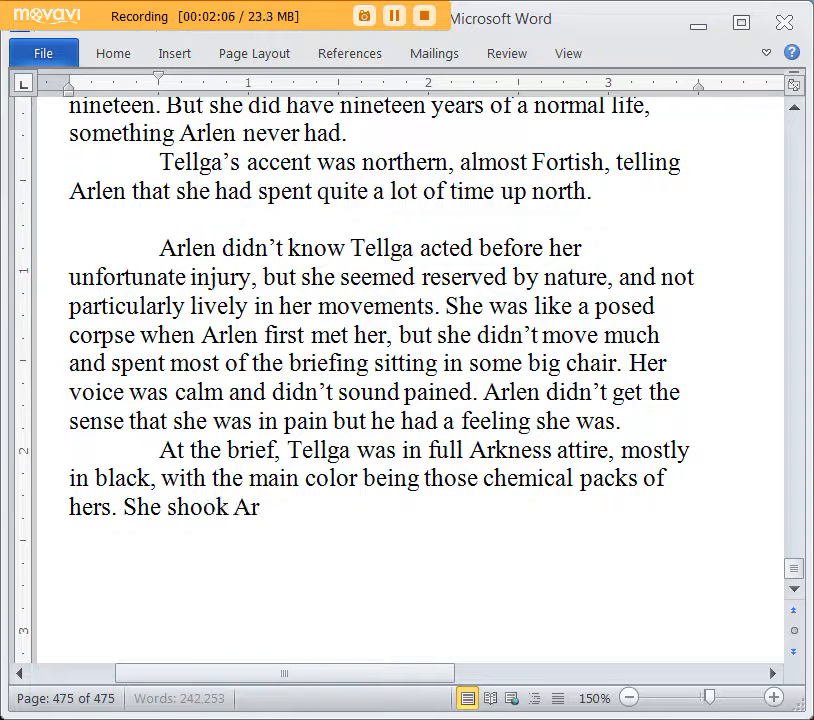
type("len's hand when he c")
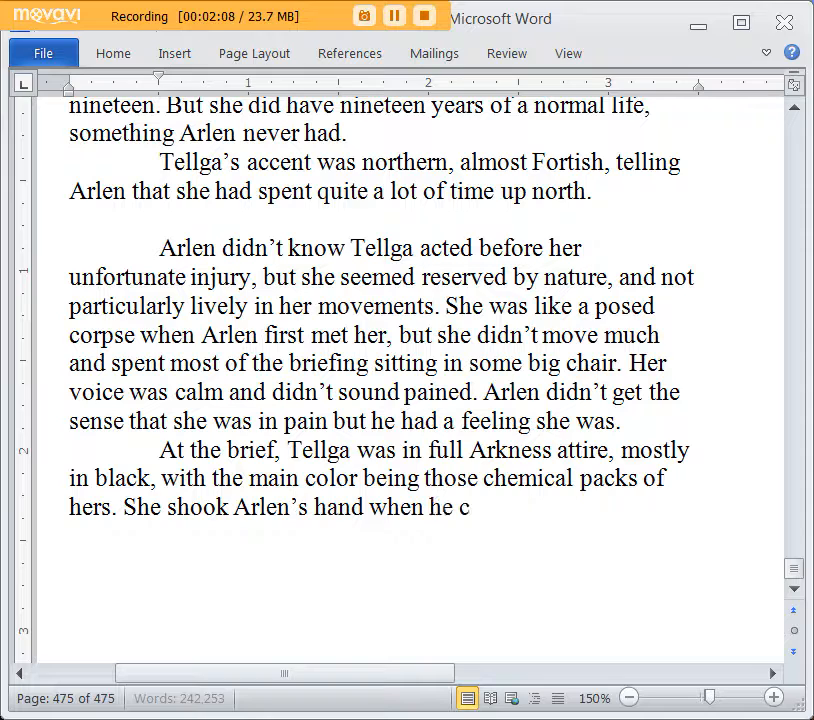
type("ame into the briefin")
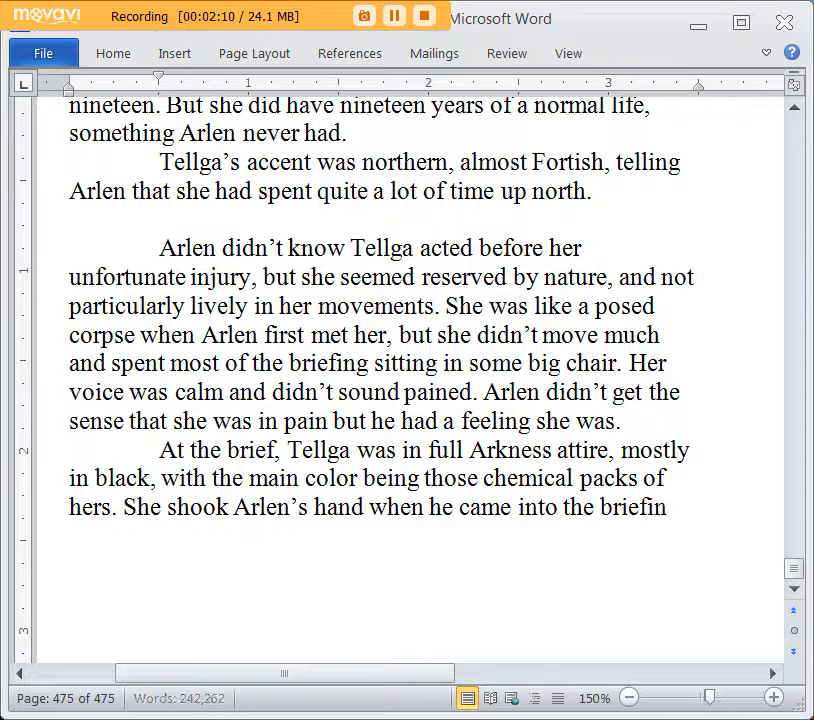
type("g room,")
key("BackSpace")
key("BackSpace")
Complete the sentence with "which was a large library like room with a projector and a projector screen to the rear, neither of which were needed."
type("., whih")
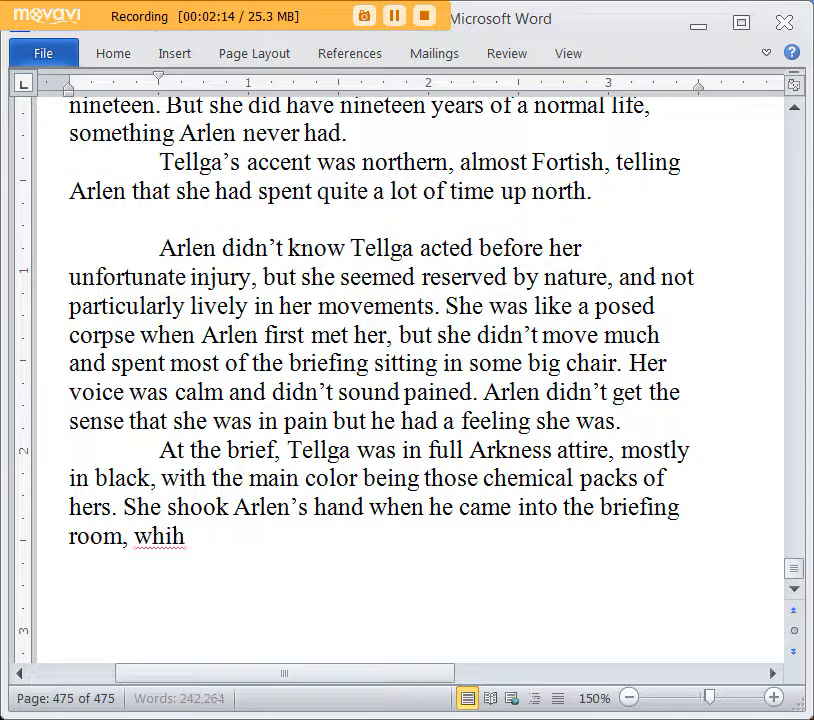
key("BackSpace")
type("ch was a large")
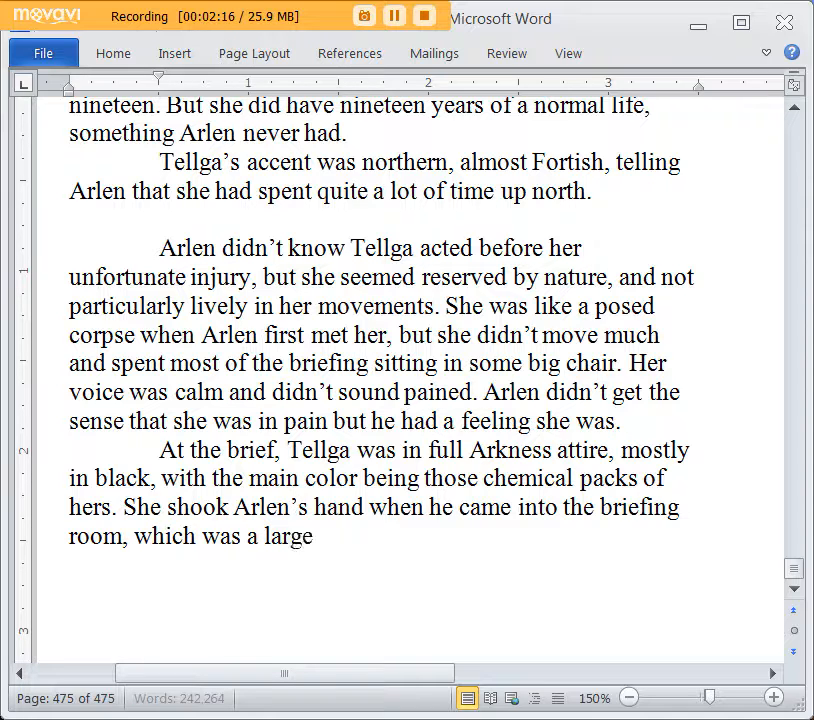
type(" library like")
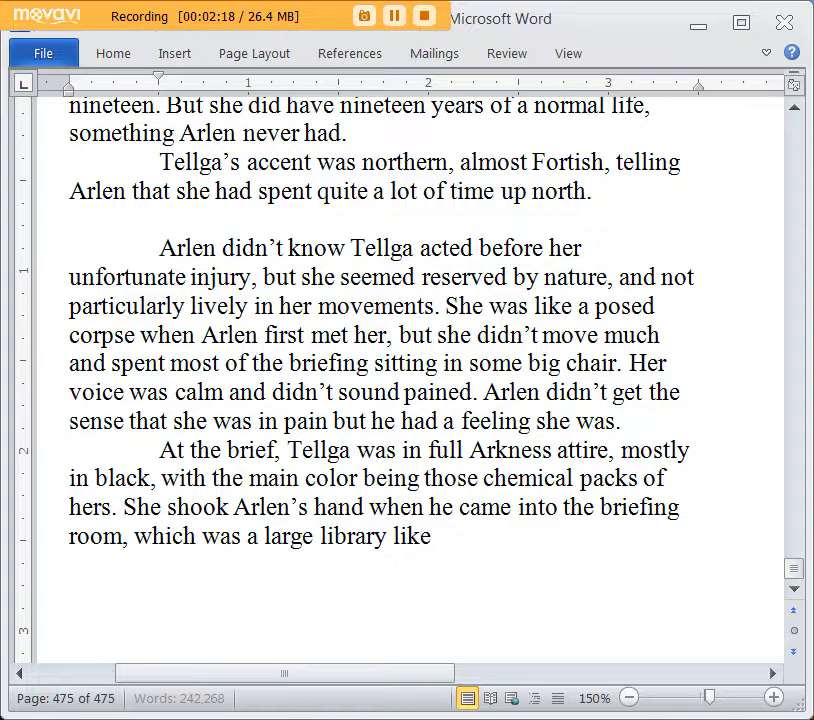
type(" room wit")
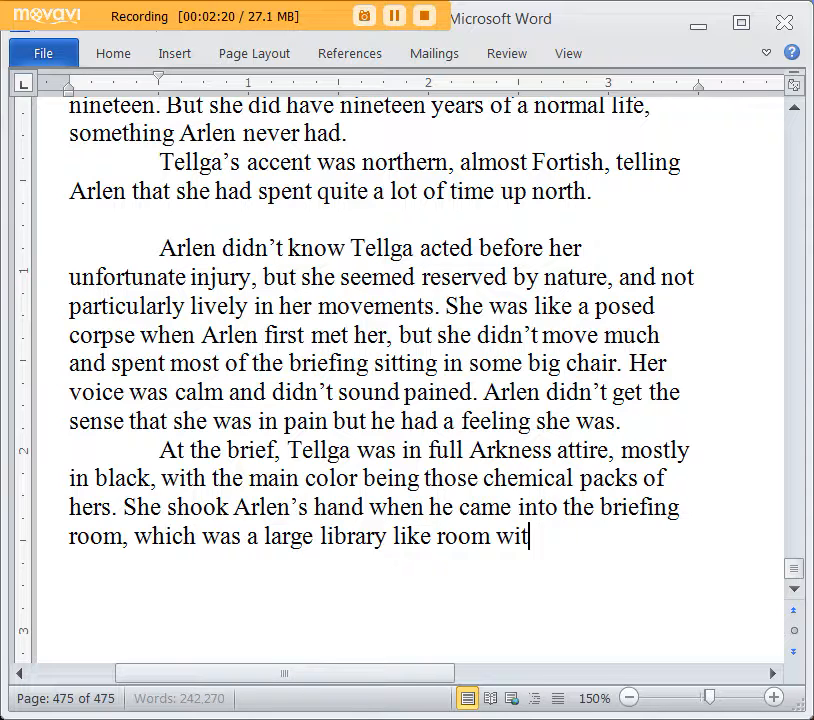
type("h a project")
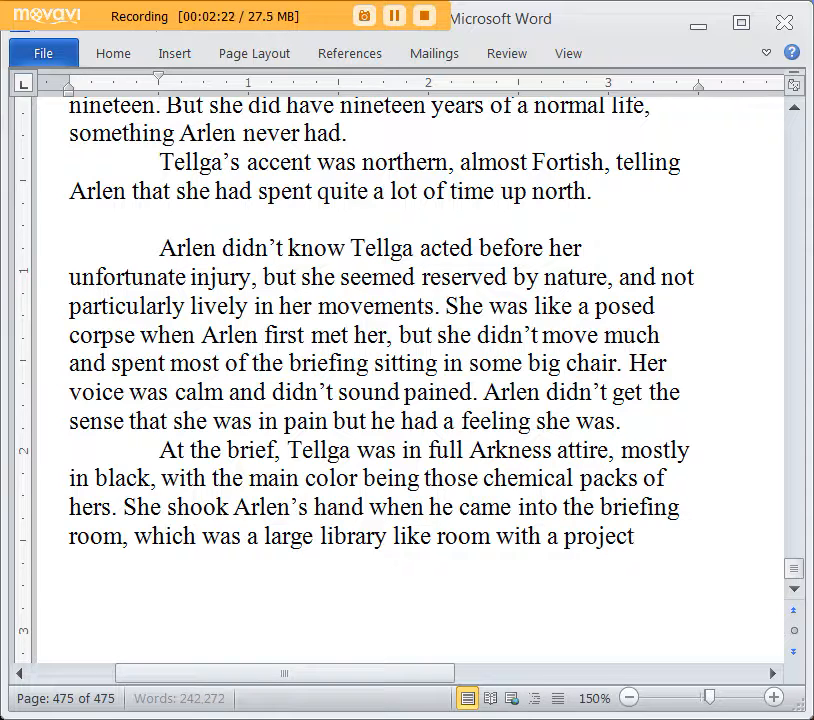
type("or and a ")
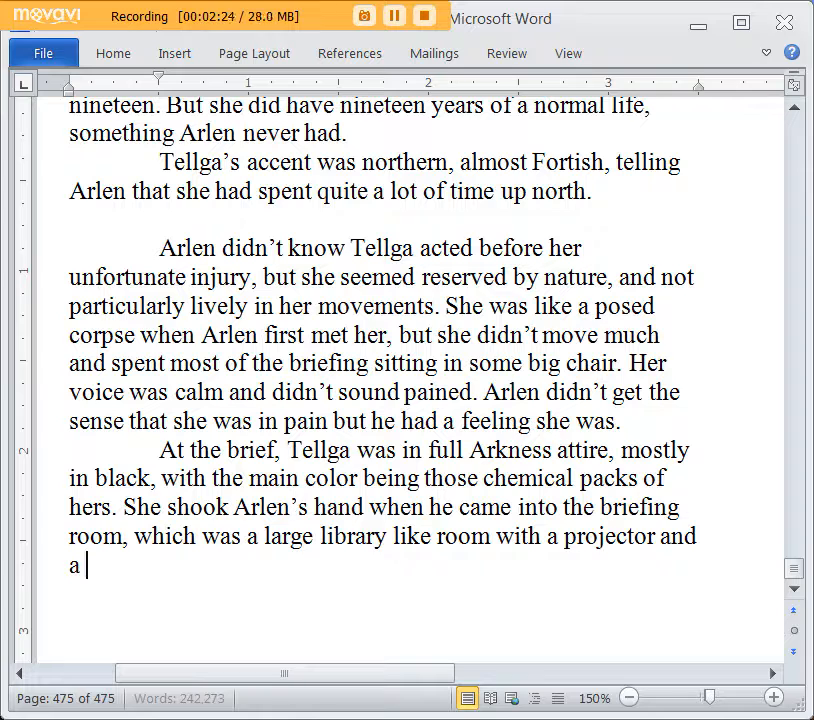
type("projector sc")
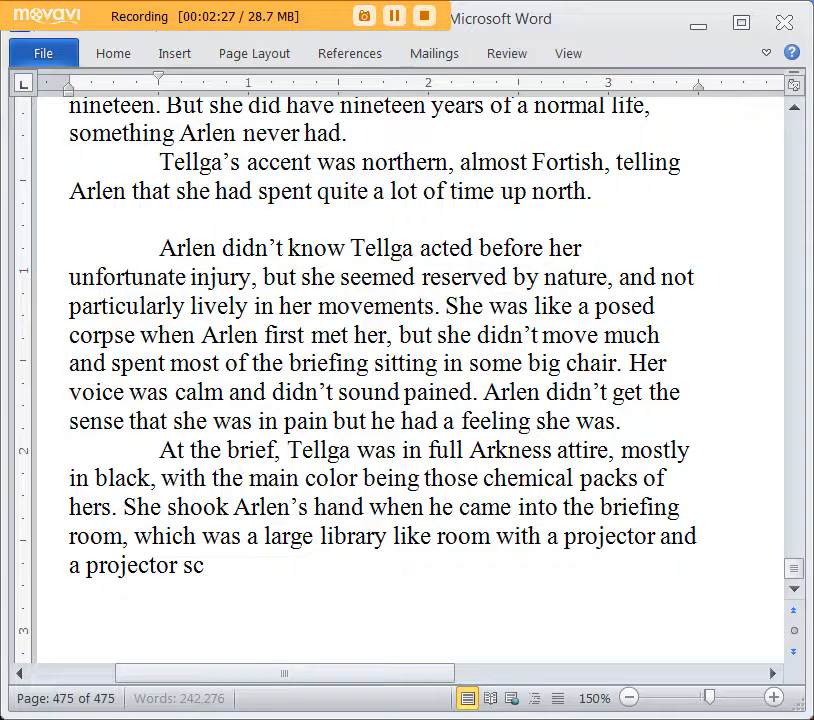
type("reen to the rear, ne")
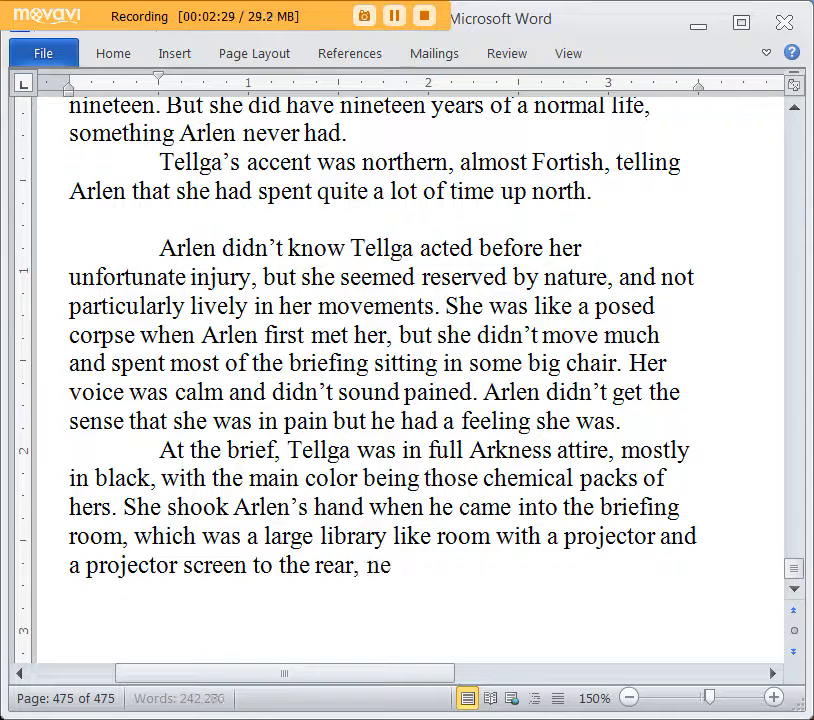
type("ither of which were n")
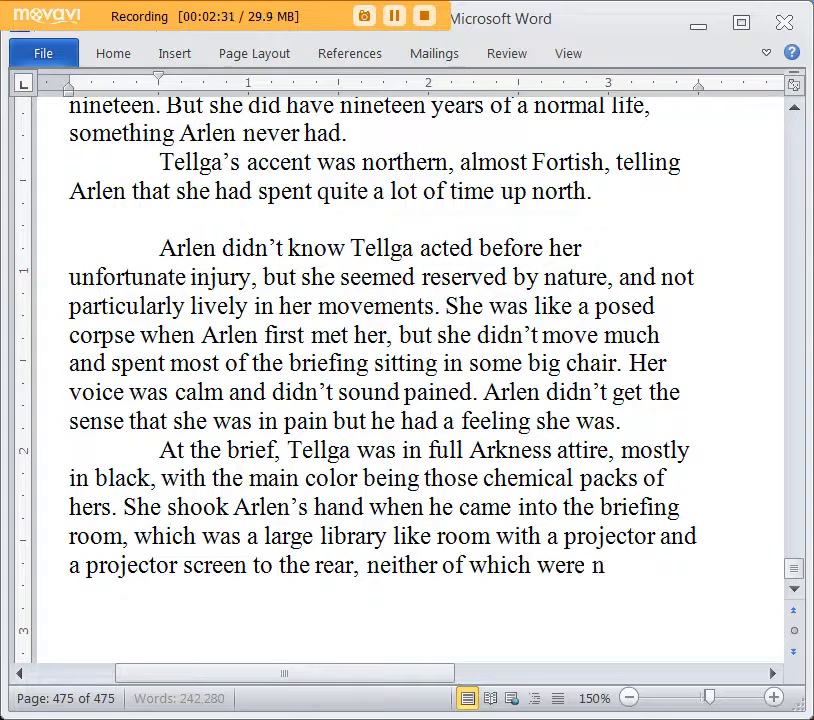
type("eeded. The brief")
key("BackSpace")
key("BackSpace")
key("BackSpace")
key("BackSpace")
key("BackSpace")
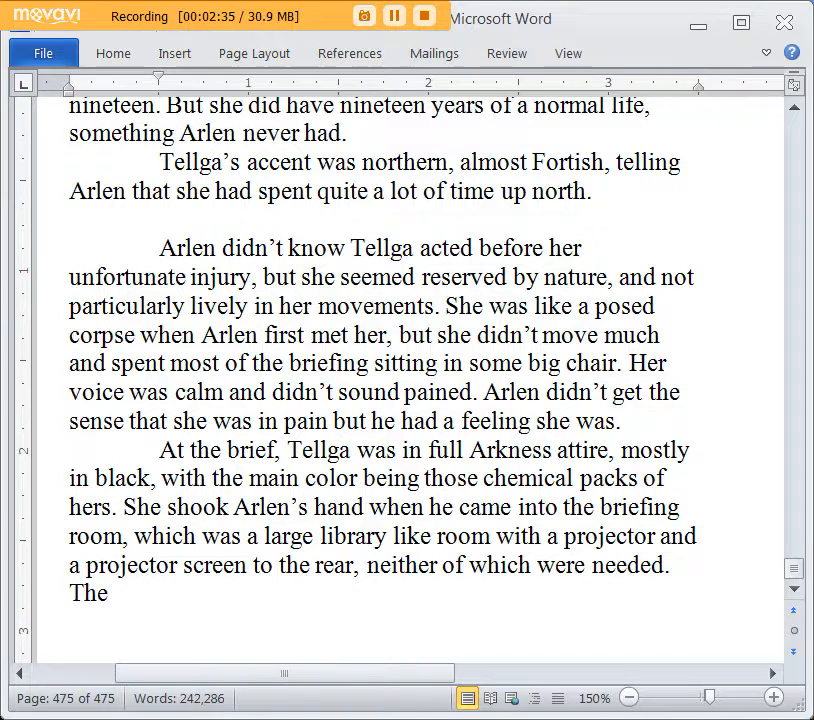
key("BackSpace")
key("BackSpace")
key("BackSpace")
key("BackSpace")
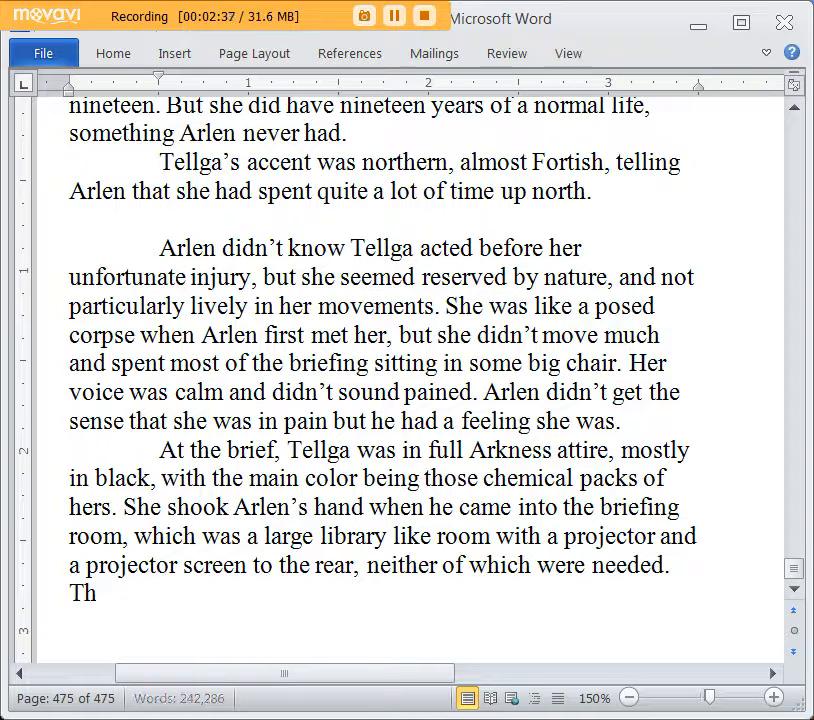
type("ARlen")
type("'s file")
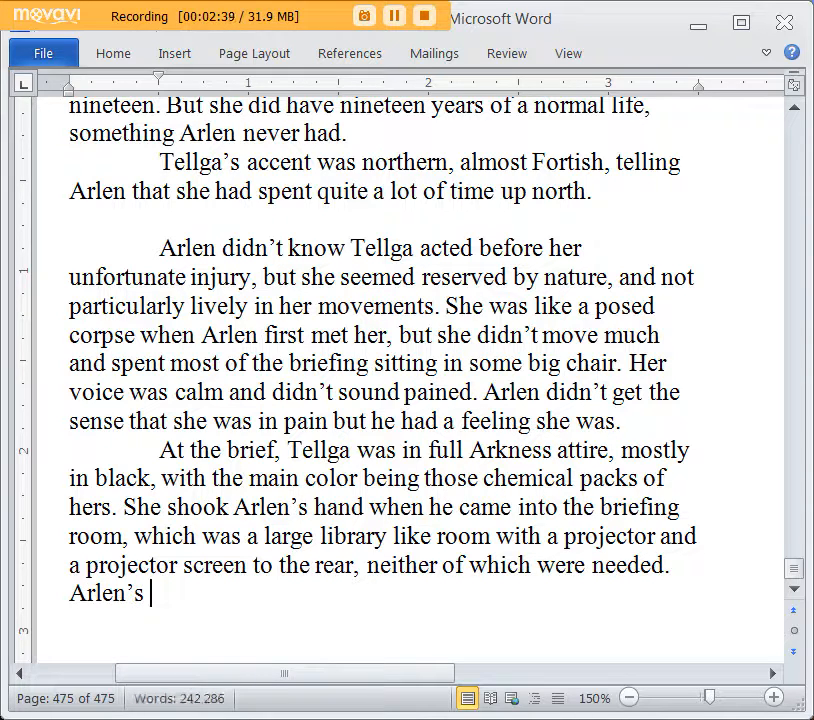
type(" at")
key("BackSpace")
key("BackSpace")
key("BackSpace")
key("BackSpace")
key("BackSpace")
key("BackSpace")
key("BackSpace")
key("BackSpace")
key("BackSpace")
key("BackSpace")
key("BackSpace")
key("BackSpace")
key("BackSpace")
key("BackSpace")
key("BackSpace")
key("BackSpace")
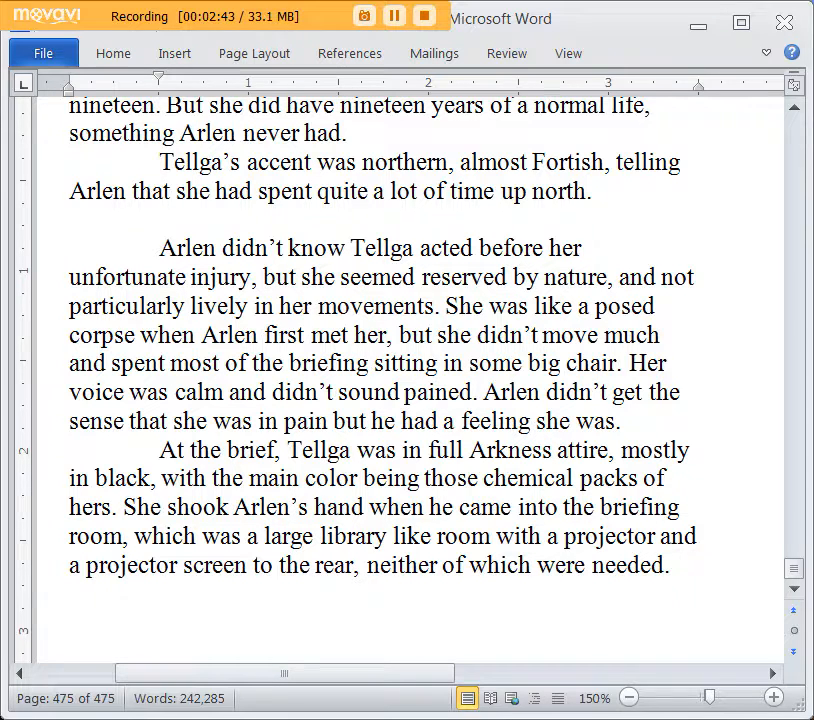
key("Return")
type("The intel at the brief was in t")
key("BackSpace")
key("BackSpace")
key("BackSpace")
key("BackSpace")
key("BackSpace")
key("BackSpace")
key("BackSpace")
key("BackSpace")
key("BackSpace")
key("BackSpace")
key("BackSpace")
key("BackSpace")
key("BackSpace")
key("BackSpace")
key("BackSpace")
key("BackSpace")
key("BackSpace")
key("BackSpace")
key("BackSpace")
key("BackSpace")
Add "There was a fat dossier at the brief loaded with pictures and maps that Arlen studied" to the same paragraph
type("re was a fa")
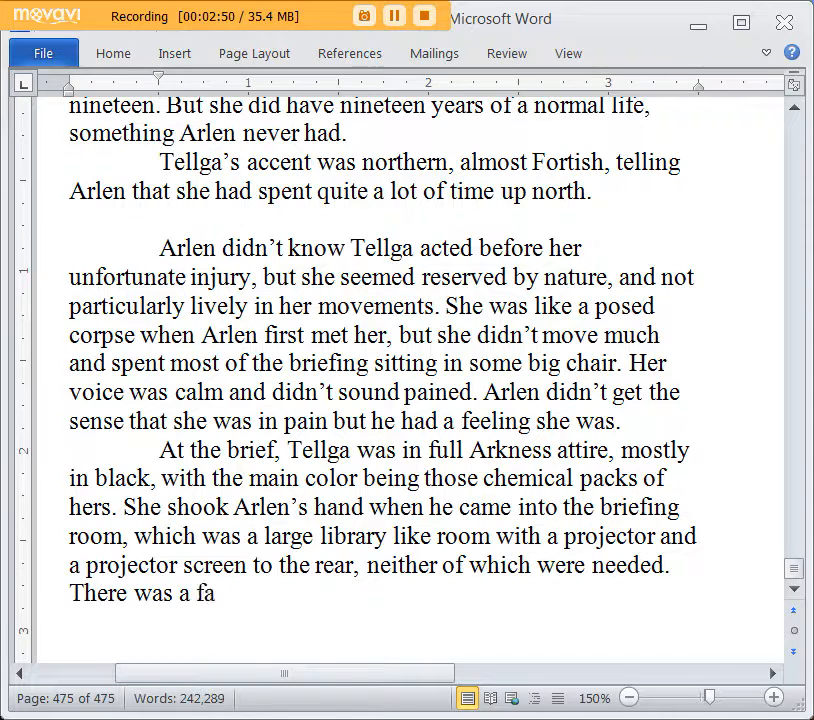
type("t dossier at the brief loaded with pcitures")
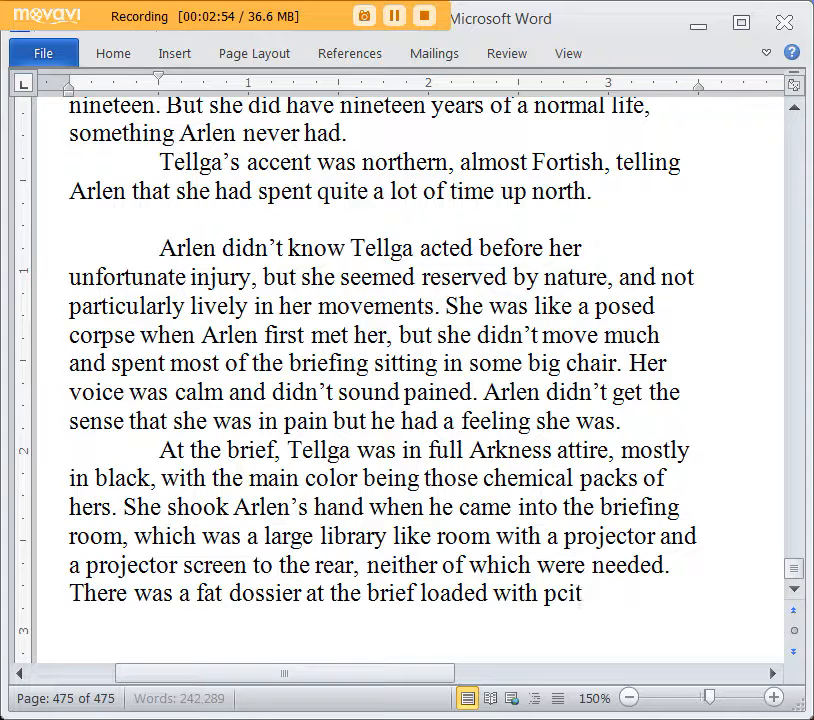
key("BackSpace")
key("BackSpace")
key("BackSpace")
key("BackSpace")
key("BackSpace")
key("BackSpace")
key("BackSpace")
type("ictures and ma")
type("ps that ARlen studie")
type("d in")
key("BackSpace")
key("BackSpace")
key("BackSpace")
type(".")
key("BackSpace")
key("BackSpace")
type("in lue of")
key("BackSpace")
key("BackSpace")
key("BackSpace")
key("BackSpace")
type("of")
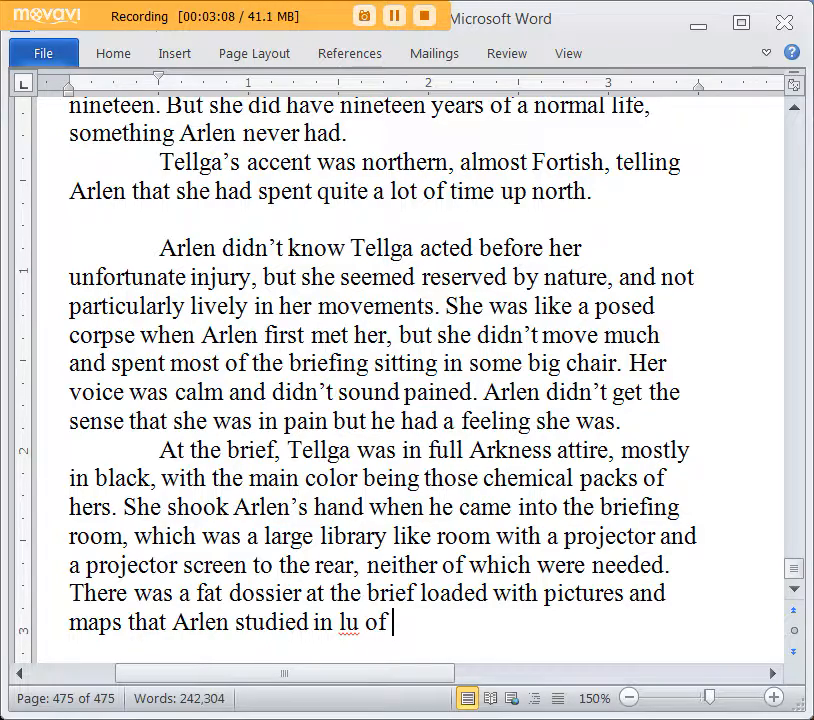
scroll(367, 587, "down", 1)
right_click(356, 538)
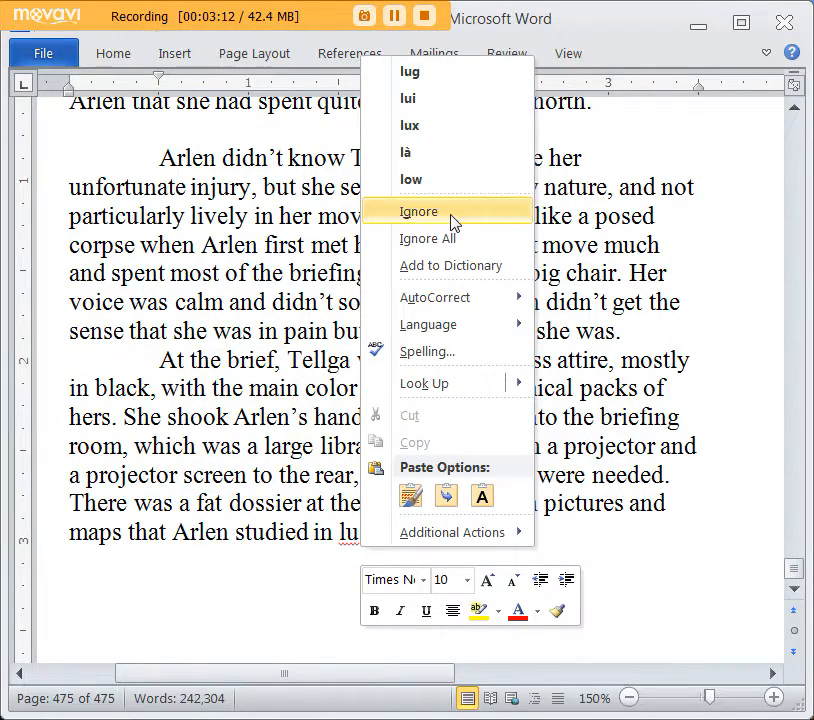
left_click(446, 99)
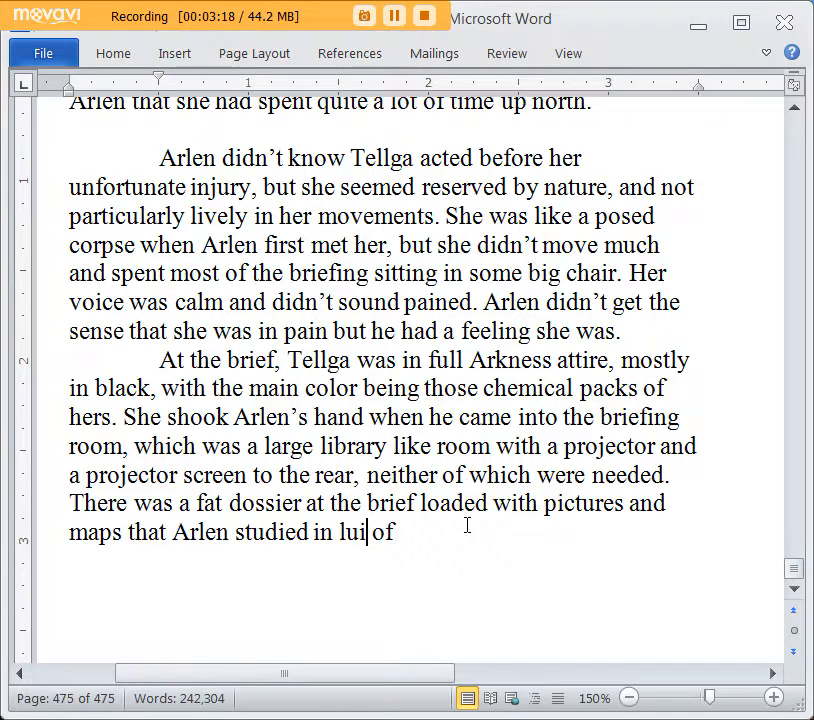
scroll(467, 525, "down", 1)
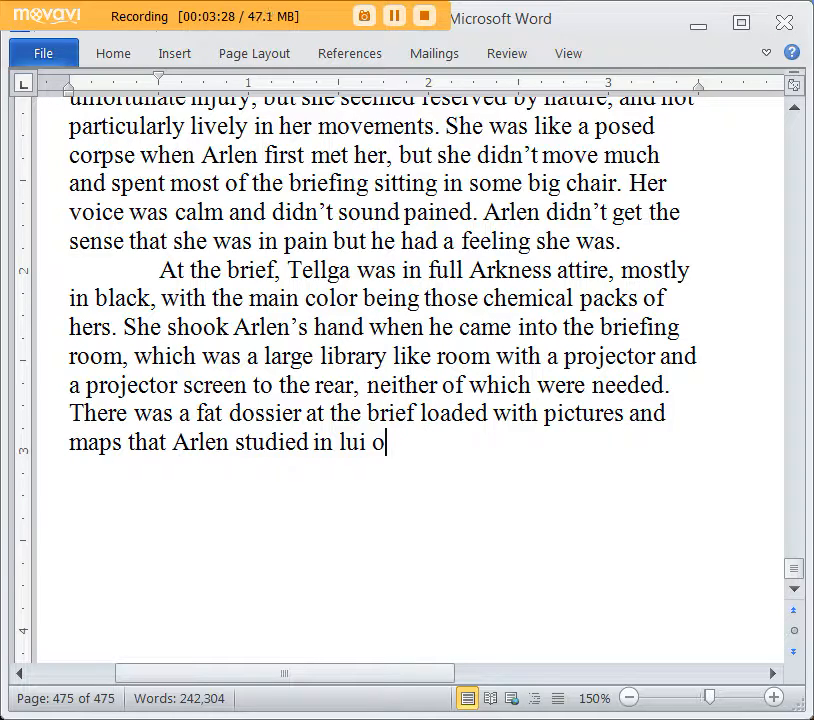
End the dossier sentence with "instead of looking at some projector screen."
key("BackSpace")
key("BackSpace")
key("BackSpace")
key("BackSpace")
key("BackSpace")
key("BackSpace")
type("tead o")
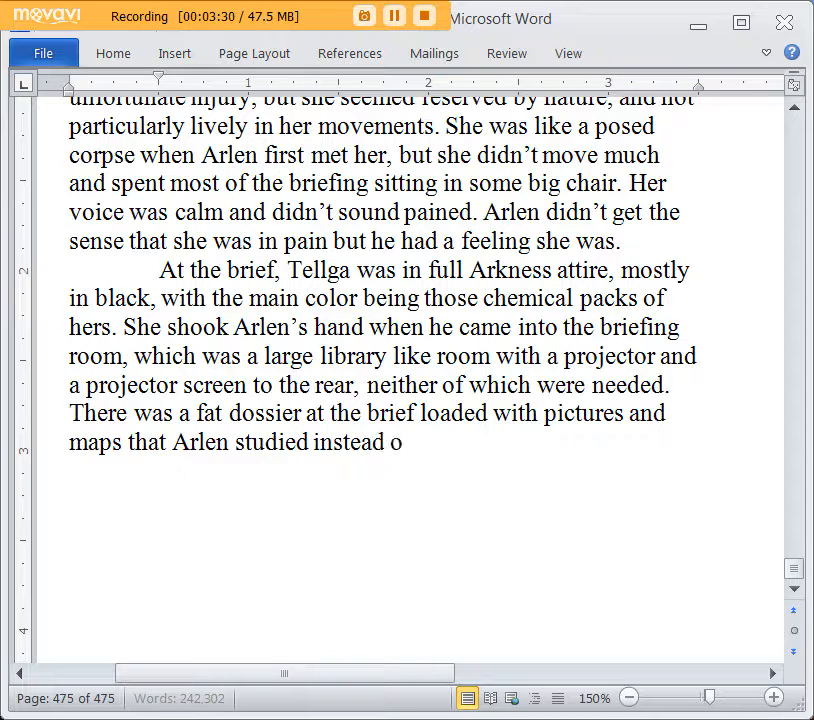
type("f looking at some pri")
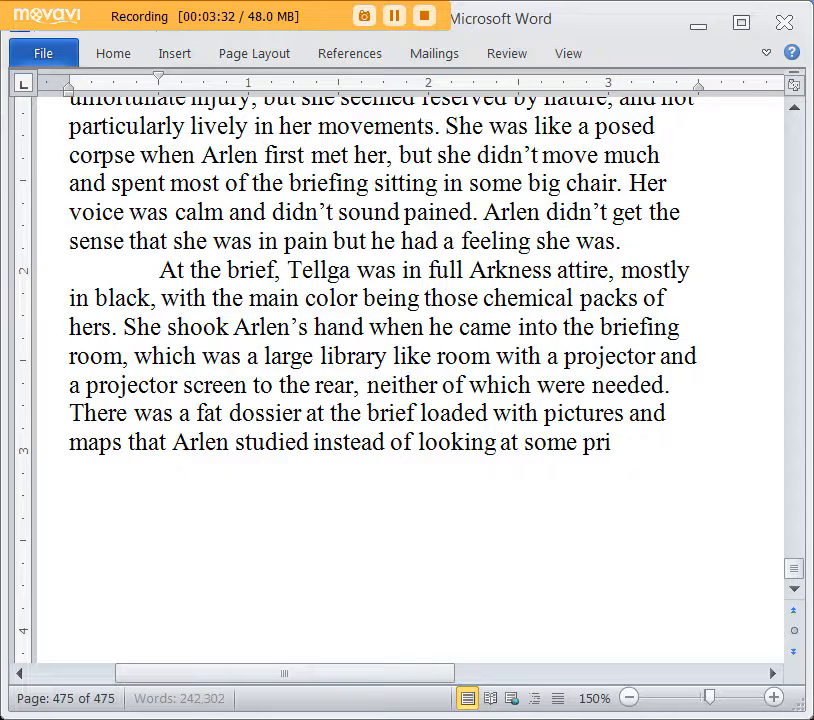
key("BackSpace")
type("ojector scree")
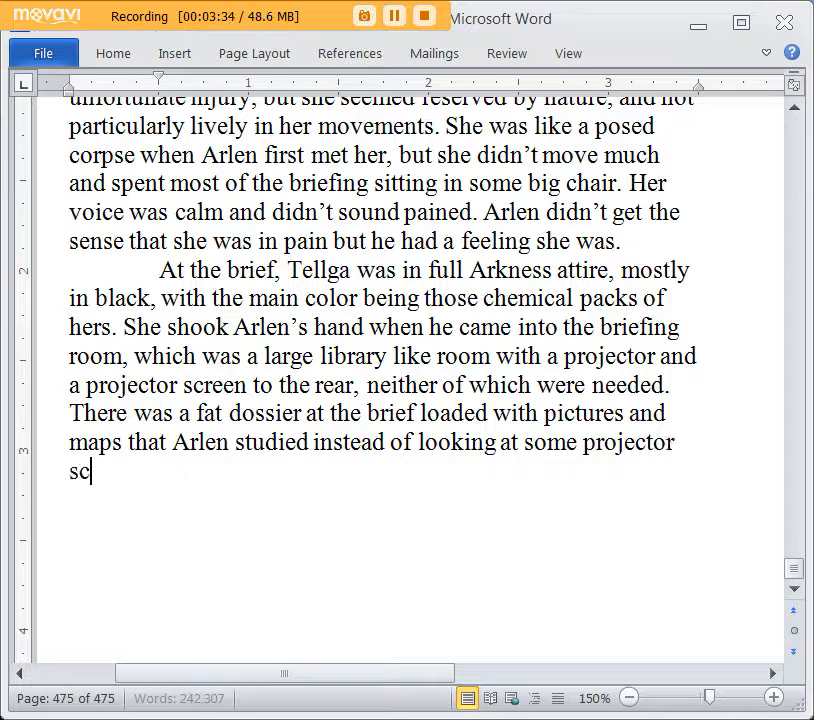
type("n.")
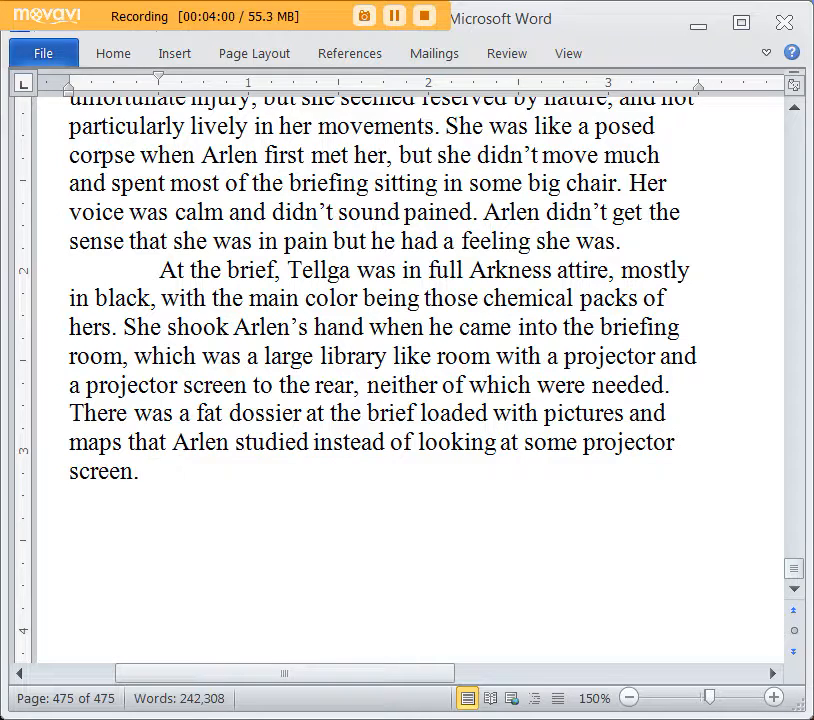
Start a new paragraph with "Tellga sat down adjacent to Arlen and the person doing the briefing,"
key("Return")
type("Tellga")
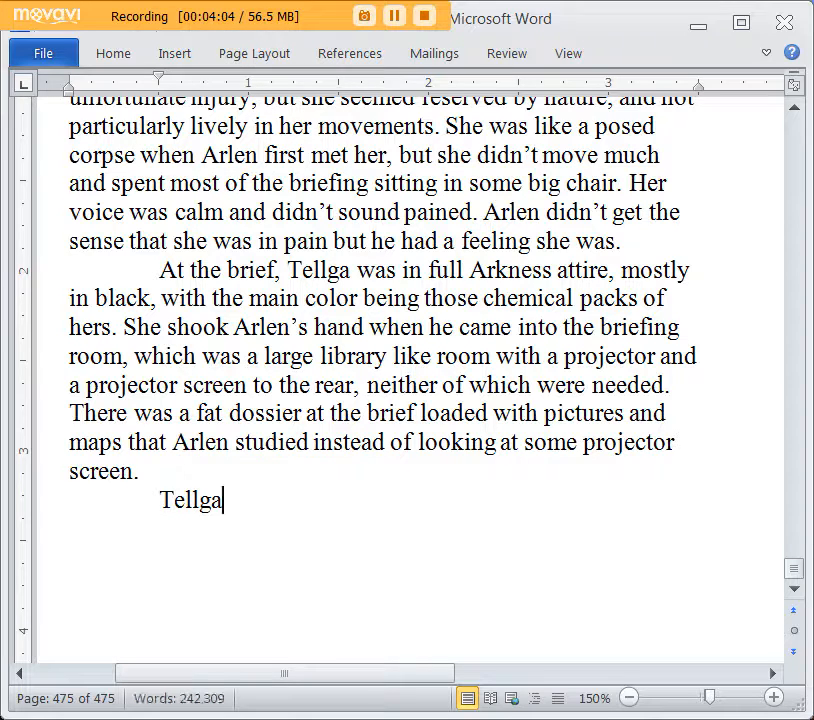
type(" sat down a")
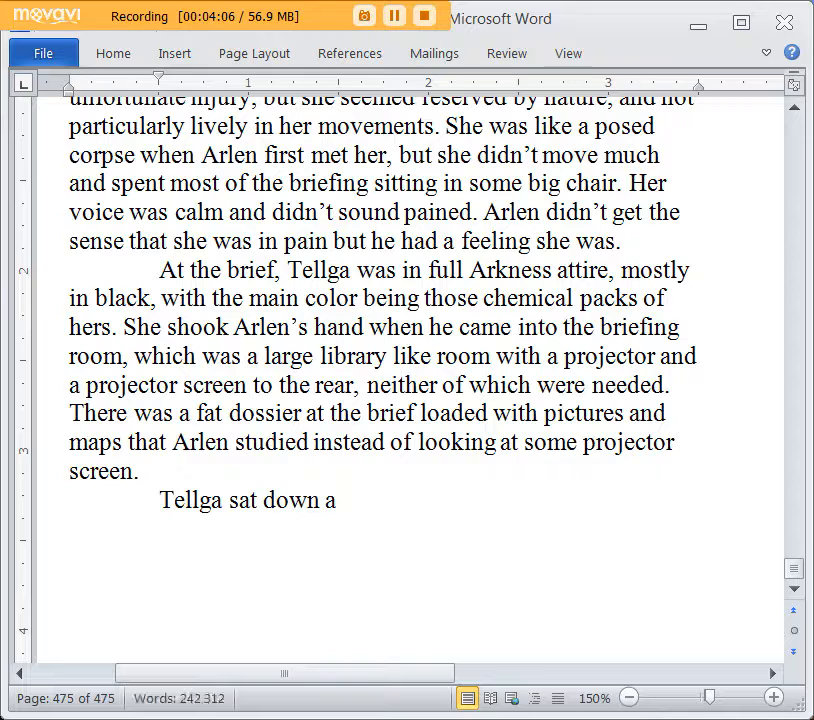
type("djacent to Ar")
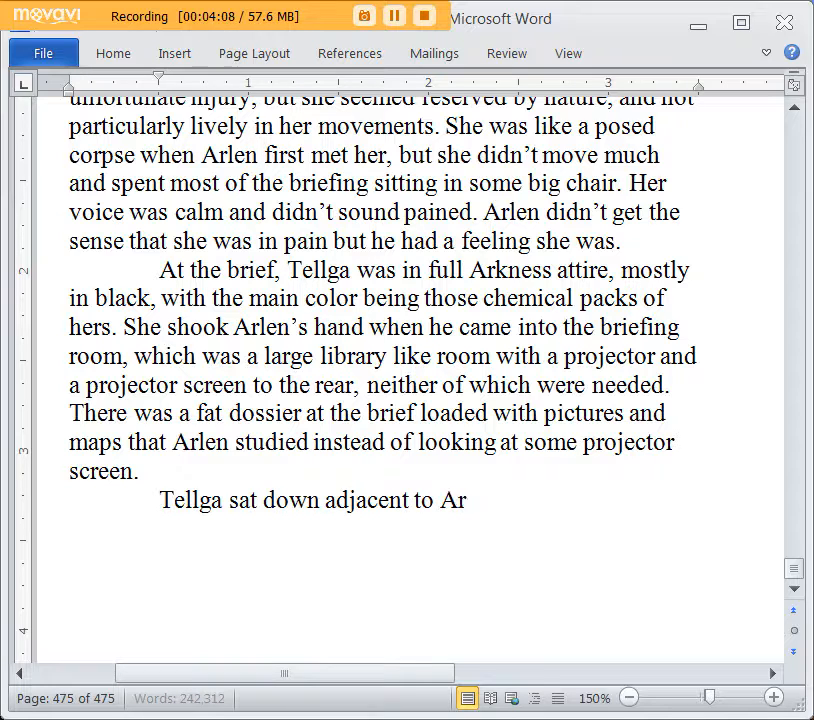
type("len and the brief")
key("BackSpace")
key("BackSpace")
key("BackSpace")
key("BackSpace")
key("BackSpace")
type("person doi")
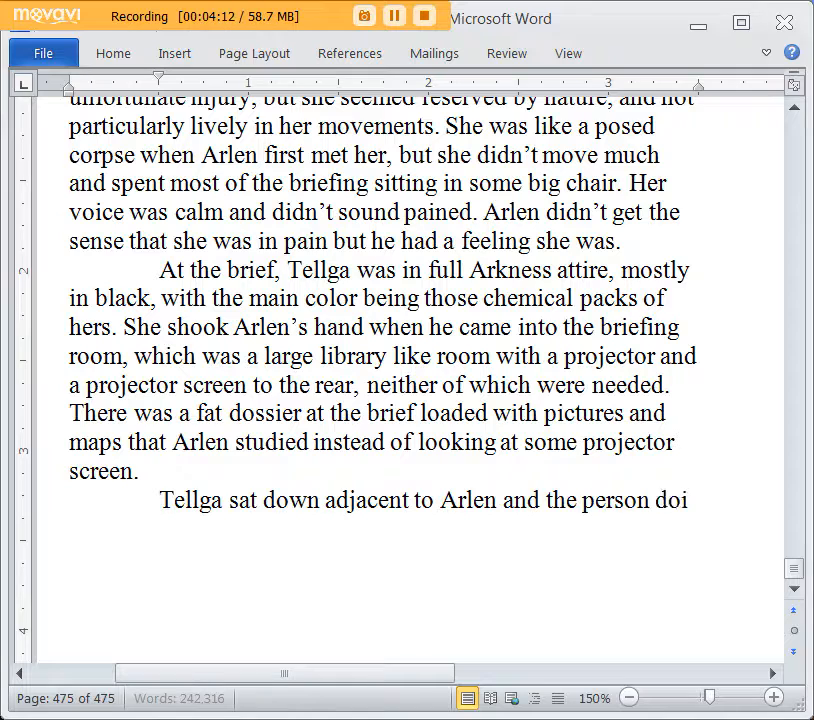
type("ng the briefing, G")
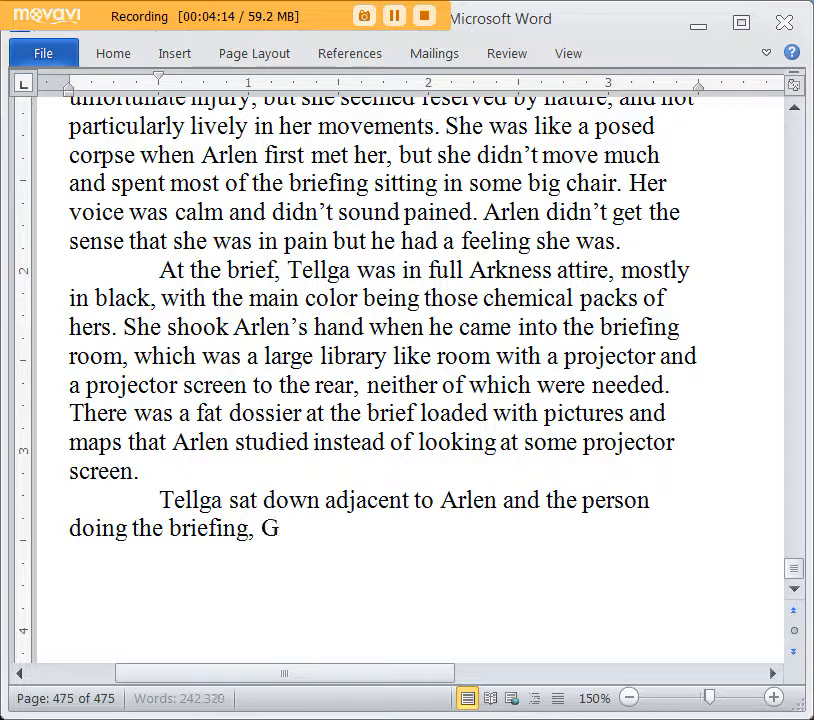
Identify the briefer by continuing the sentence with "General Bentley, an SOE operative"
type("eneral Ben")
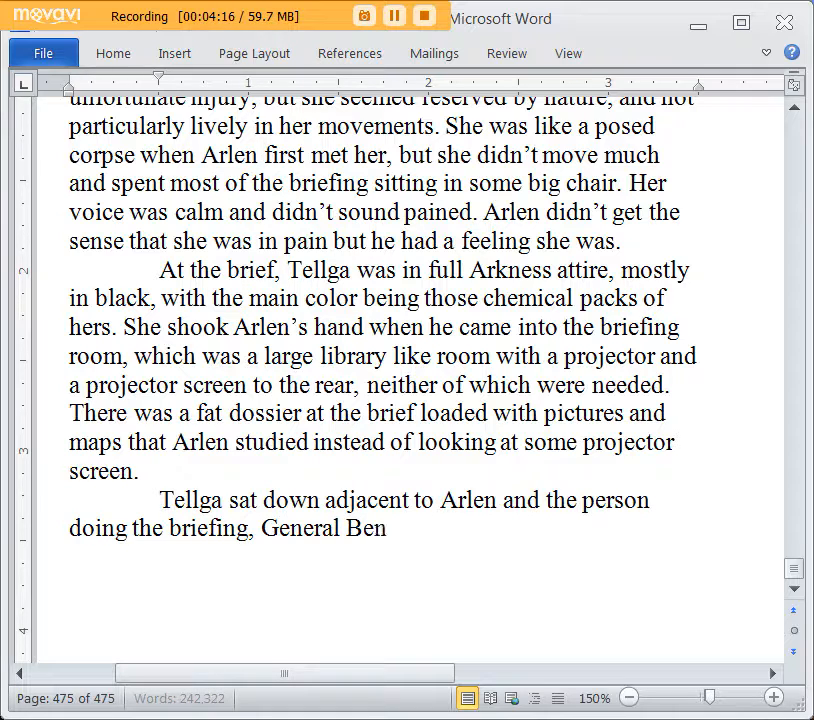
type("tley, an")
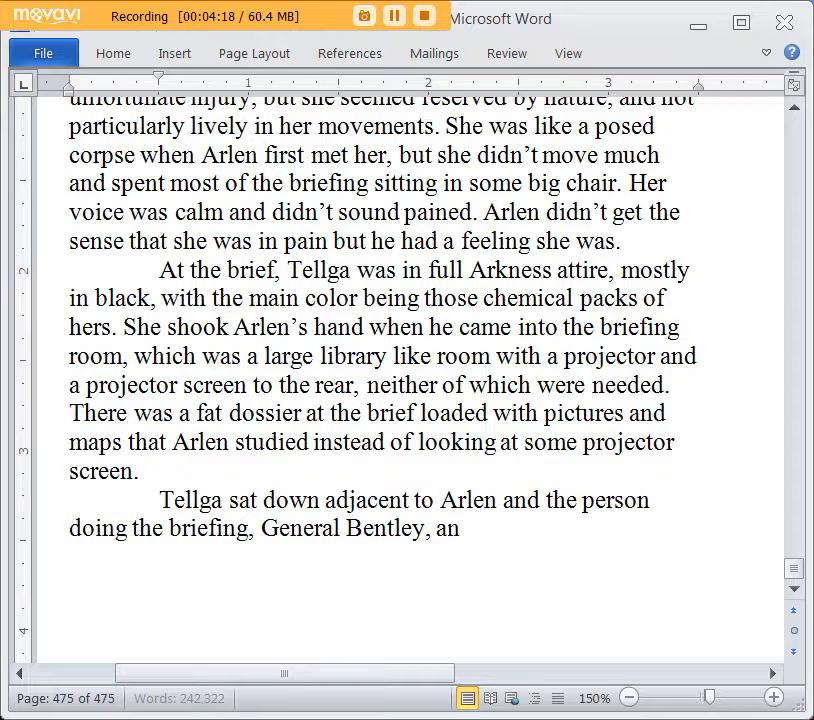
type(" old SOE")
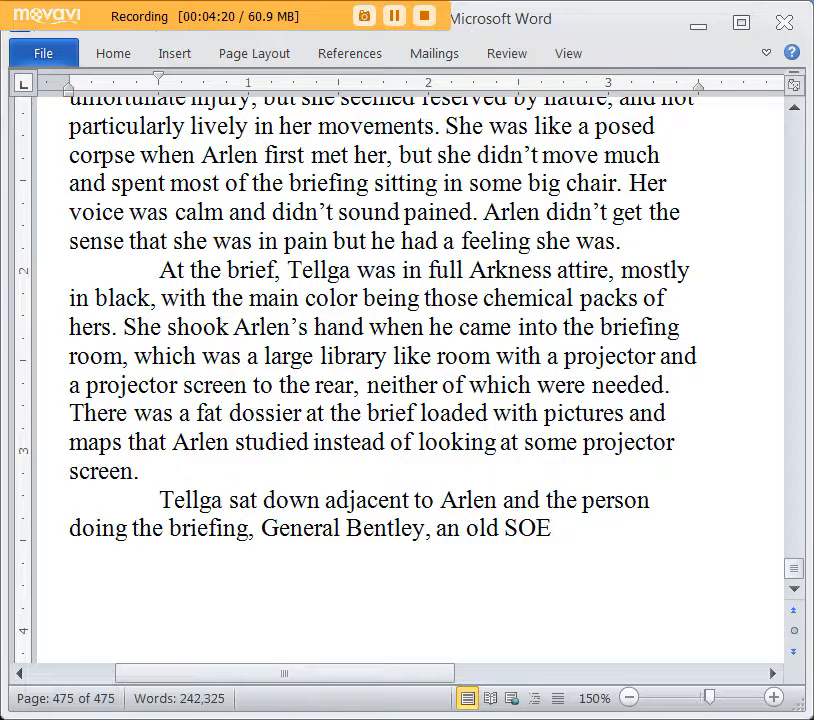
key("BackSpace")
key("BackSpace")
key("BackSpace")
key("BackSpace")
key("BackSpace")
key("BackSpace")
key("BackSpace")
key("BackSpace")
type("SOE operative")
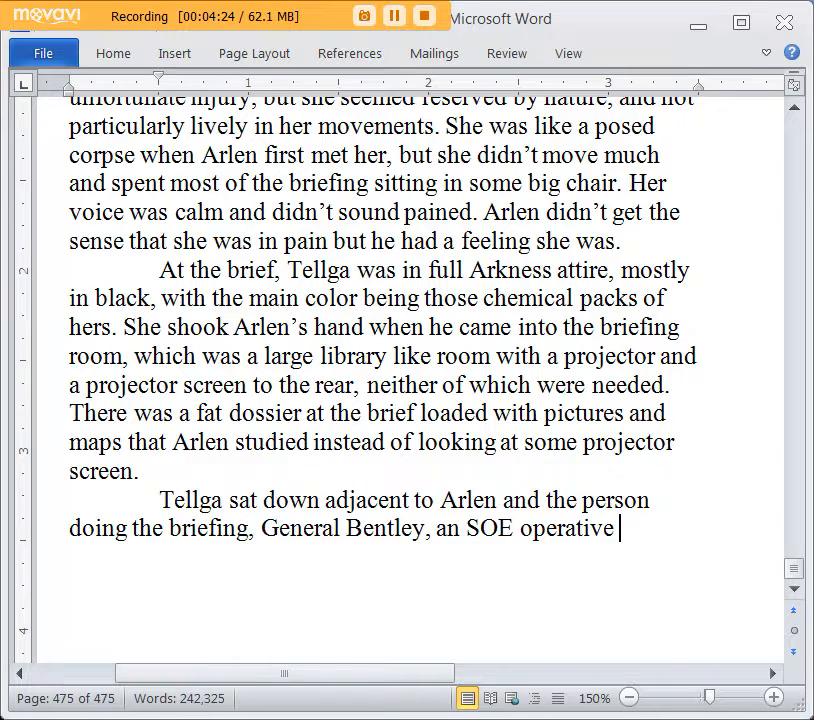
End the sentence with "before there was an SOE." and begin the following one with "He was a senior"
type(" f")
key("BackSpace")
key("BackSpace")
key("BackSpace")
key("BackSpace")
type("ve before there was suc")
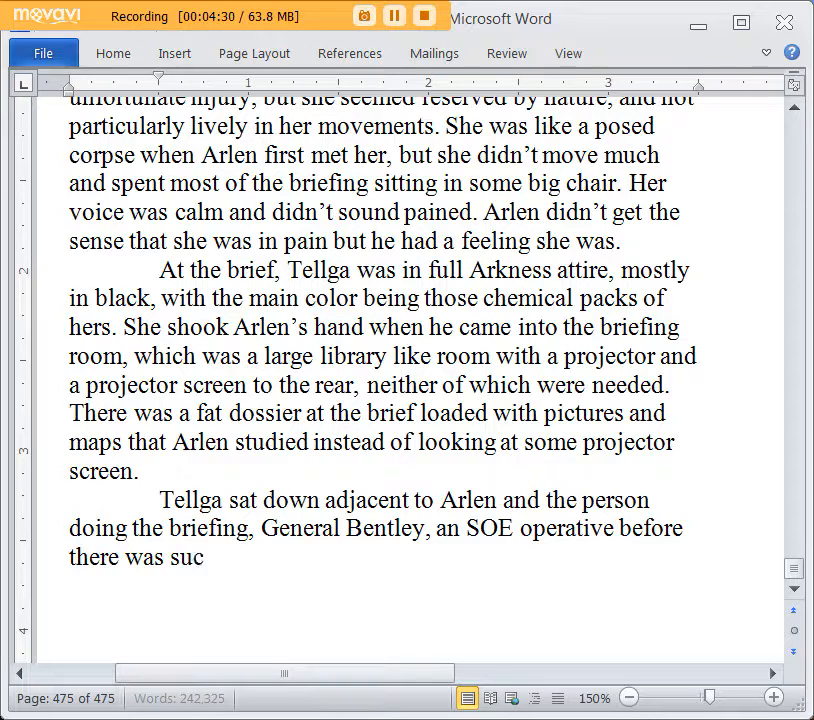
type("h a")
key("BackSpace")
key("BackSpace")
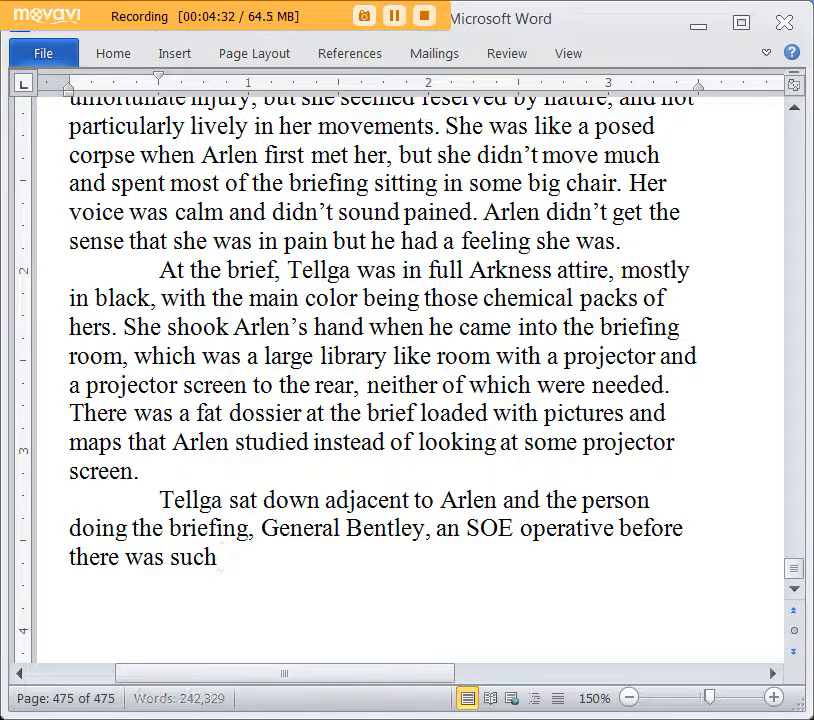
key("BackSpace")
key("BackSpace")
key("BackSpace")
key("BackSpace")
type("an SOE. He was a senior")
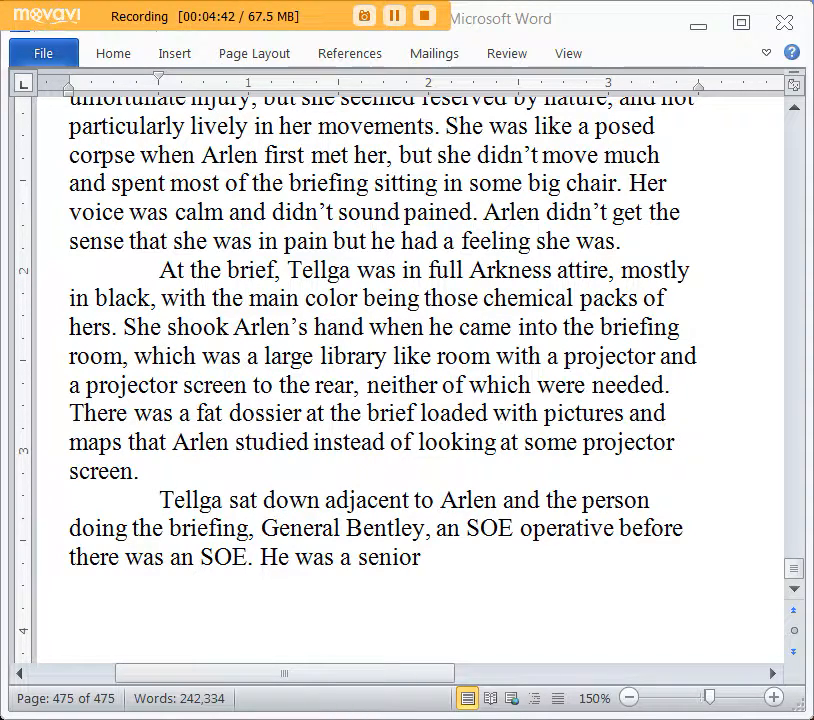
Replace "a senior" with "a young, handsome officer, though he looked a bit older than he actually was, thanks to his"
scroll(585, 538, "down", 1)
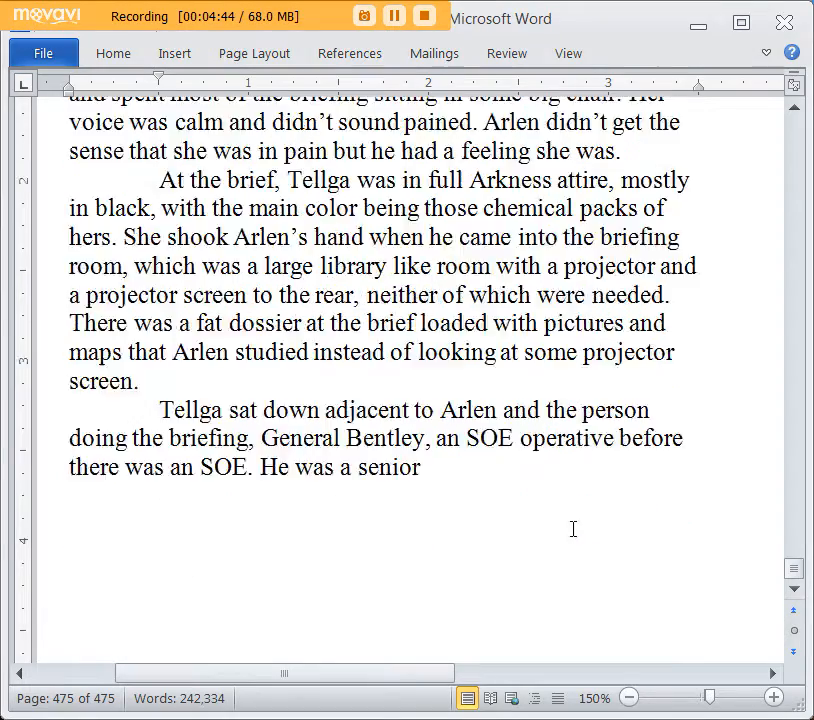
key("BackSpace")
key("BackSpace")
key("BackSpace")
key("BackSpace")
key("BackSpace")
key("BackSpace")
key("BackSpace")
key("BackSpace")
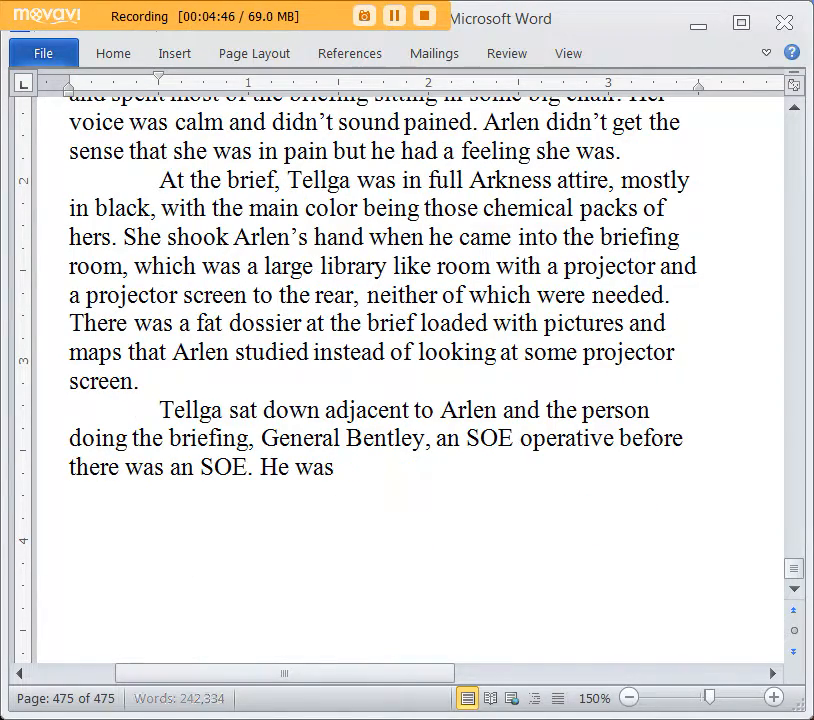
type("a young, h")
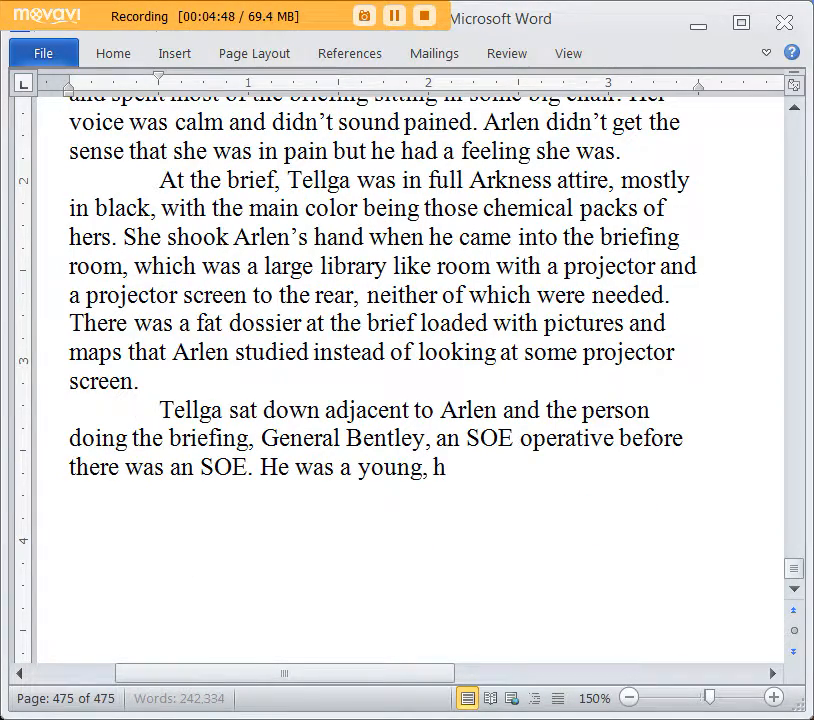
type("andsome officer, th")
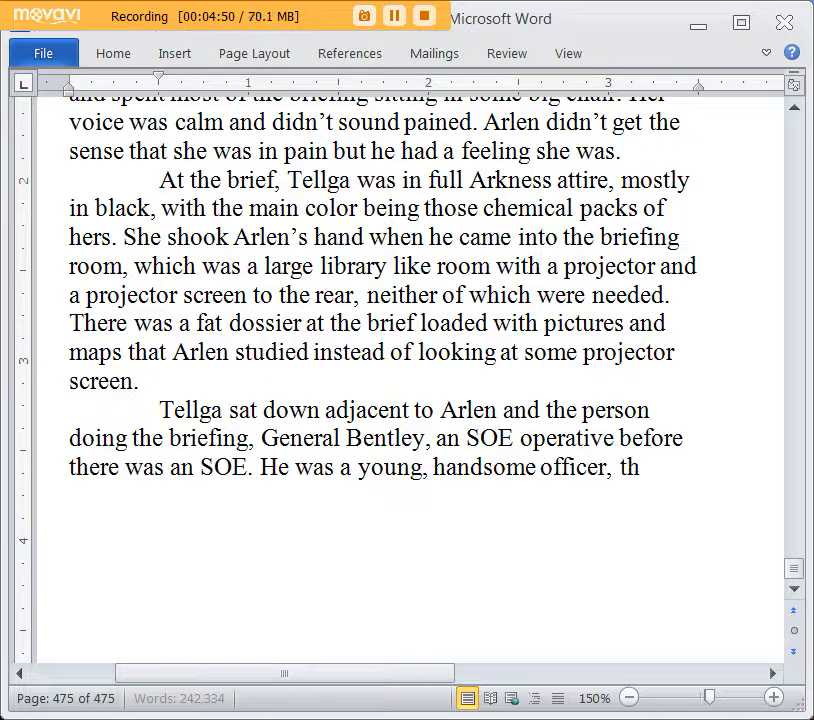
type("ough he looked a bit")
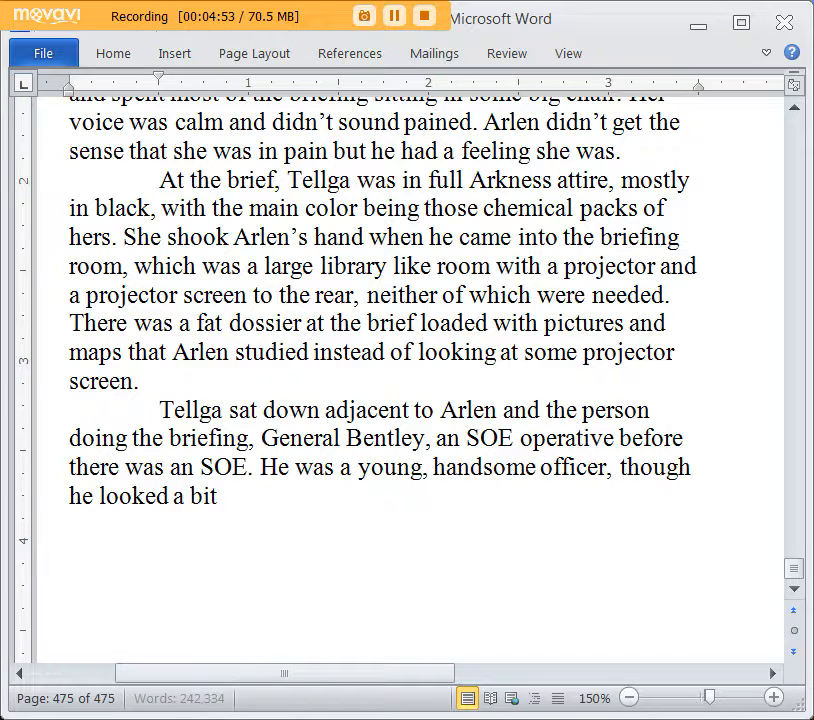
type(" older than he actuall")
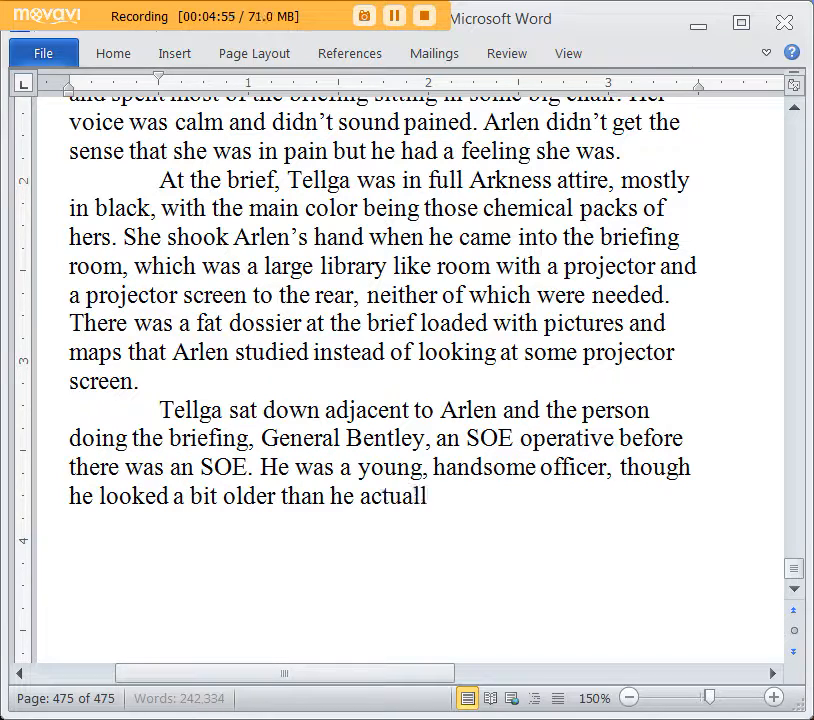
type("y was, thanks to his ")
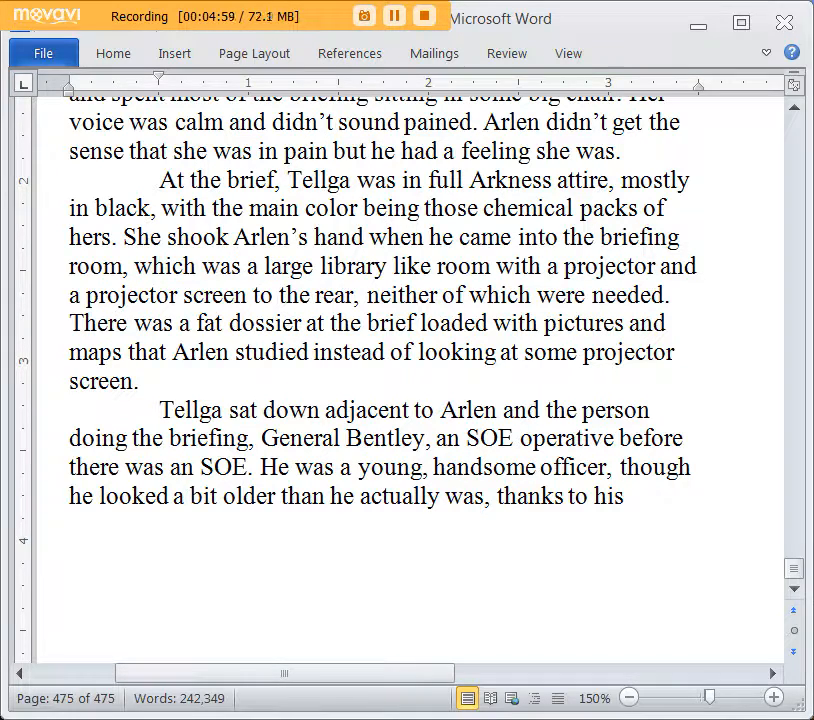
Finish the sentence with "mustache that seemed to add twenty years." and begin another with "He had"
type("f")
key("BackSpace")
type("musta")
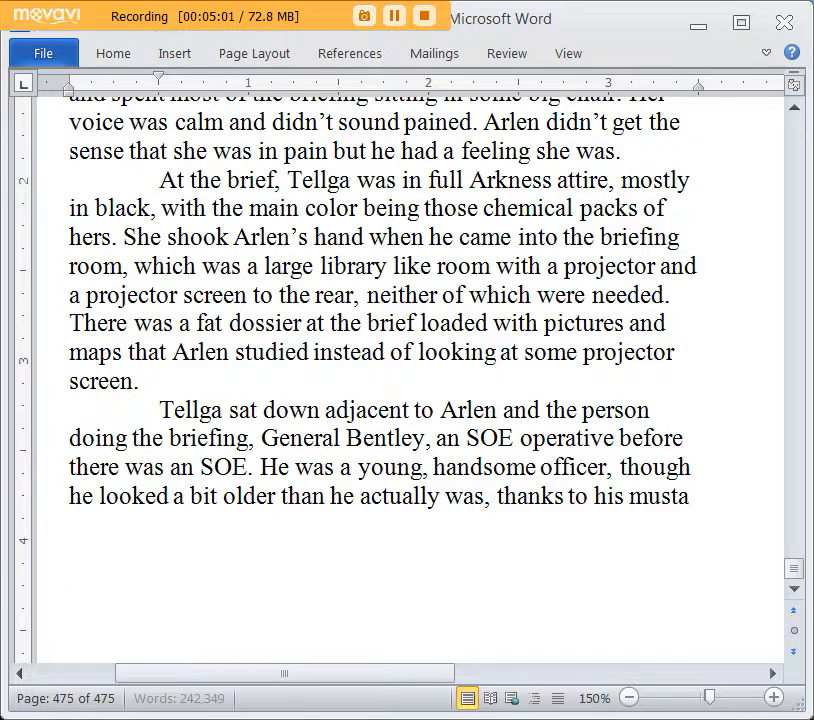
type("che that seemed")
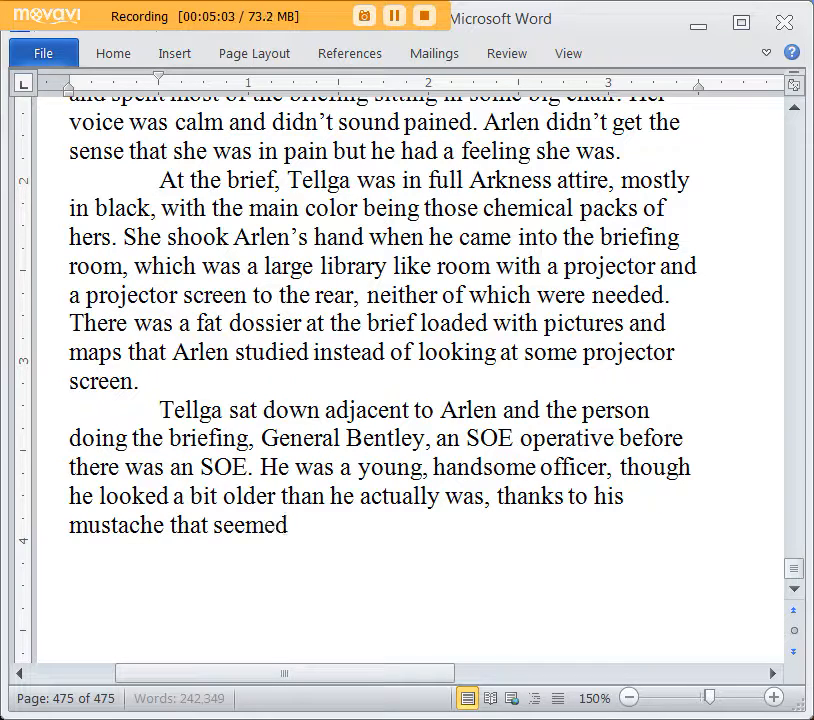
type(" to add twenty y")
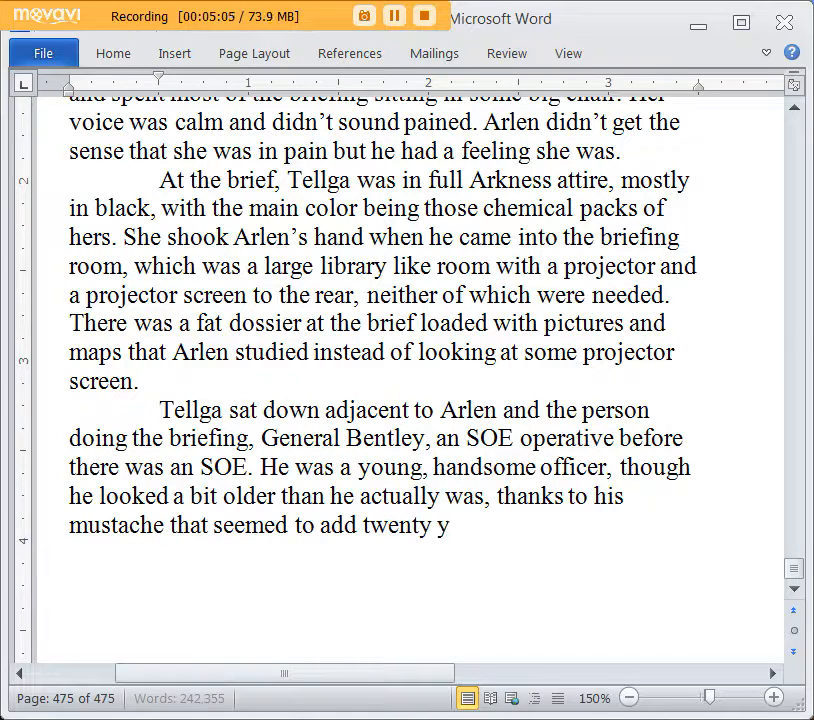
type("ears. He had ")
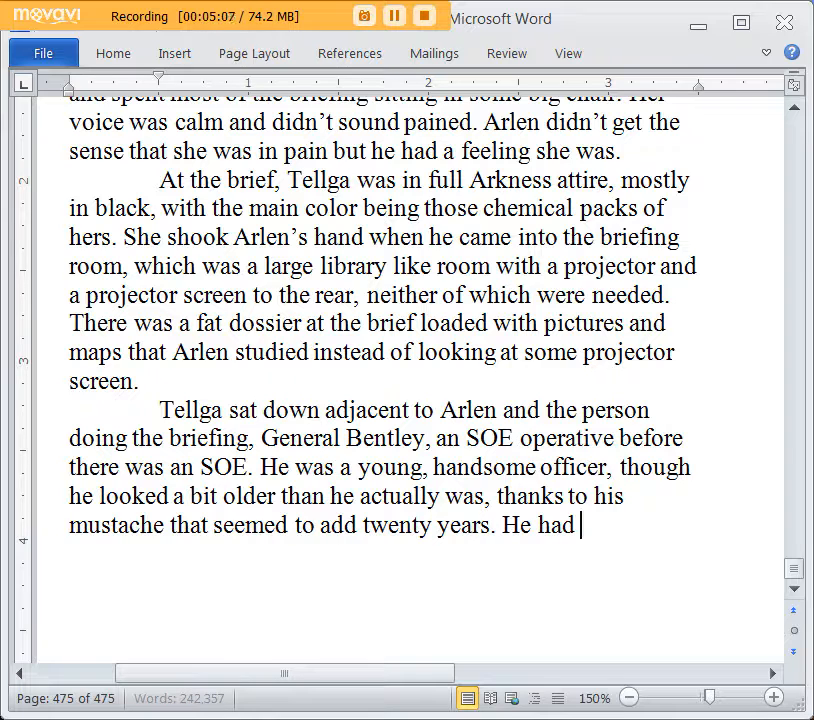
Continue the description with "slicked back black hair, none of which was gray. Arlen suspected a dye job."
type("slicked back")
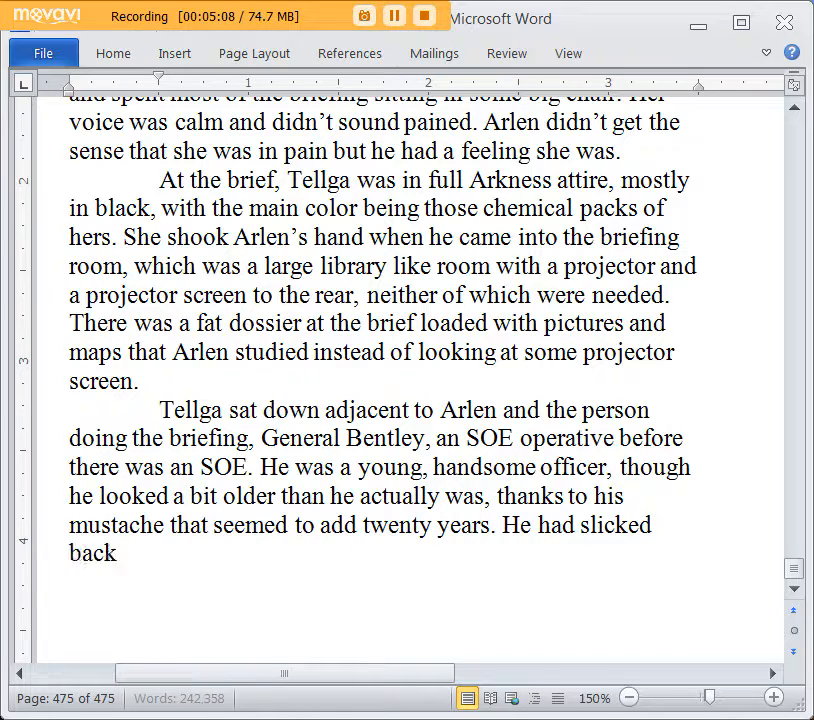
type(" black hair, ")
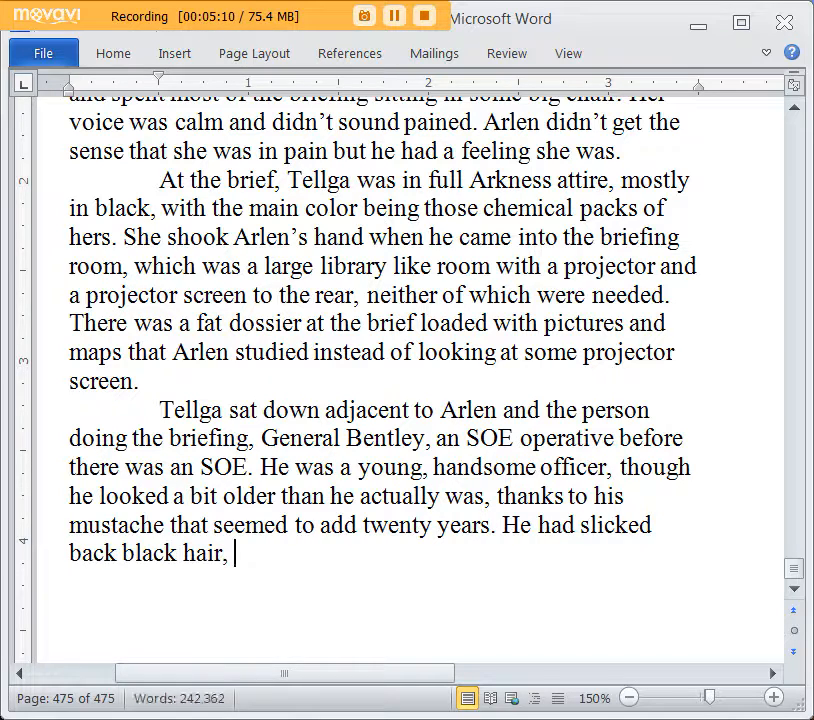
type("none of which w")
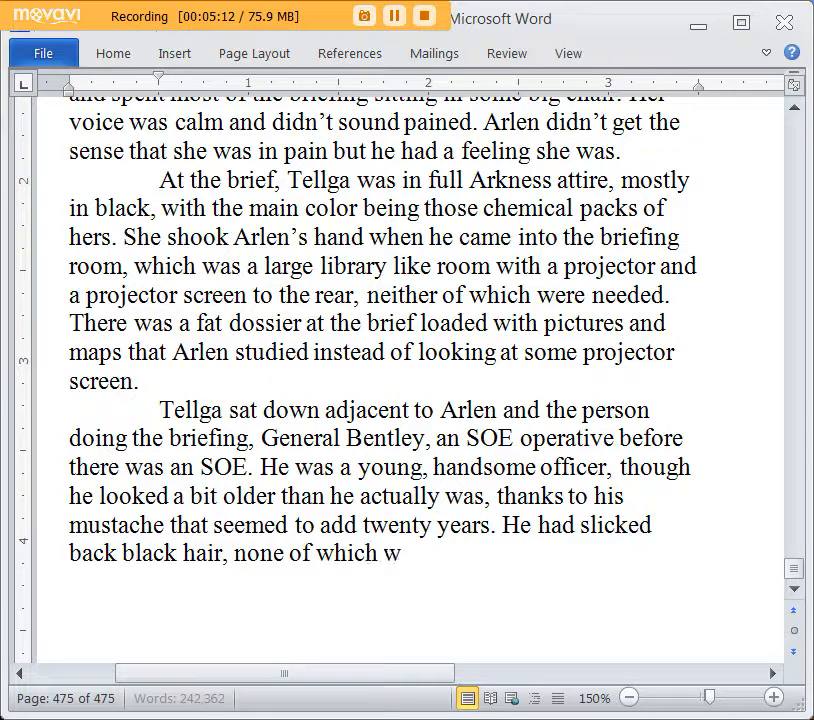
type("as gray. Arlen s")
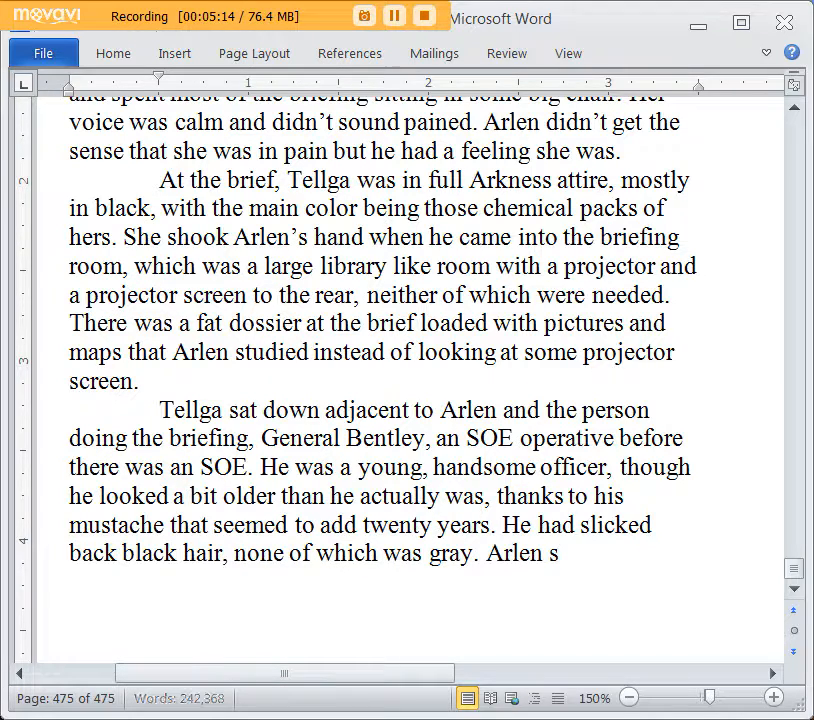
type("uspected a dye job.")
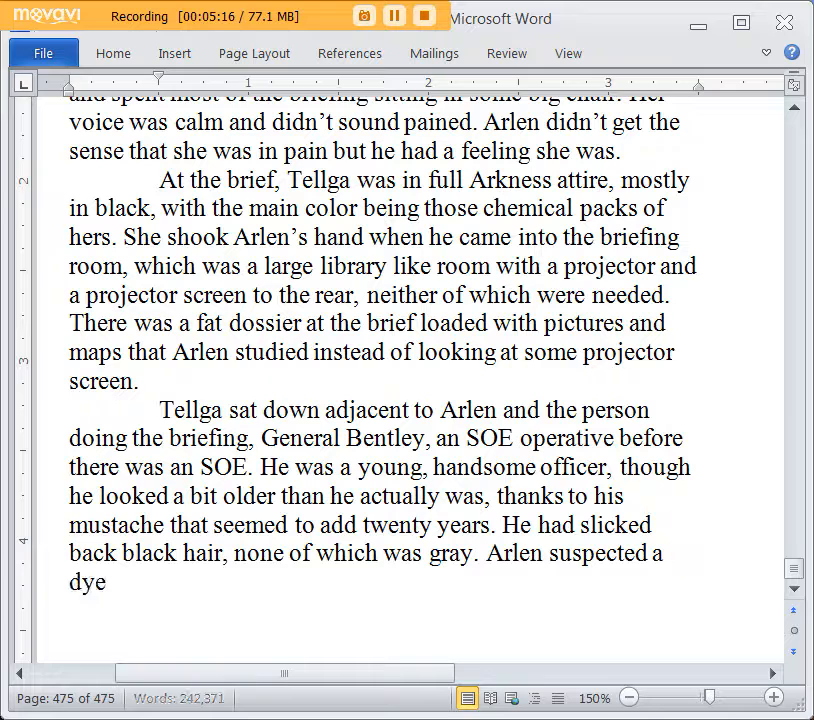
key("BackSpace")
scroll(603, 505, "down", 1)
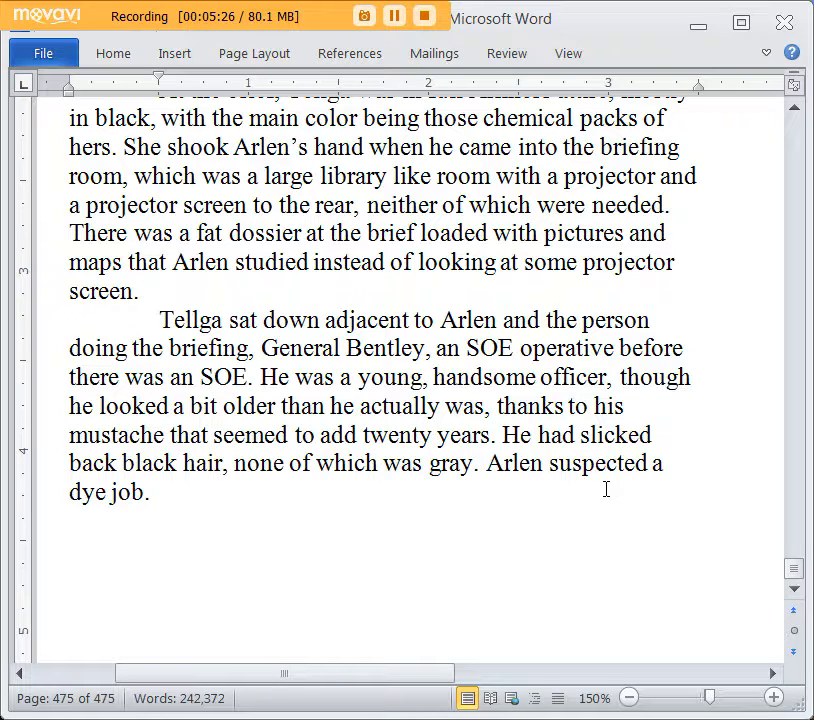
key("BackSpace")
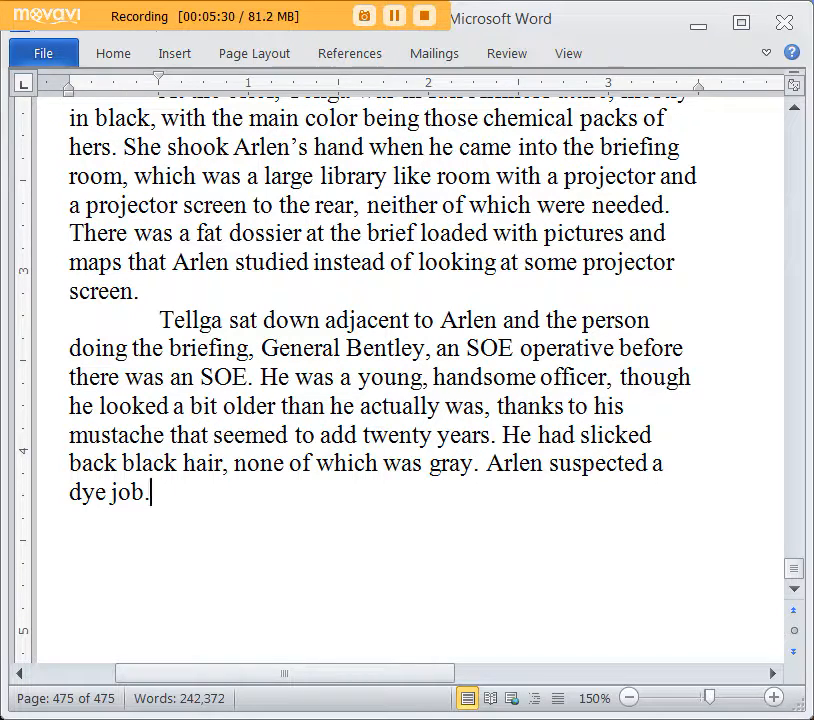
Continue the paragraph with "Bentley had been a good infiltrator and he was a world class shakesperean actor."
type("Bentl")
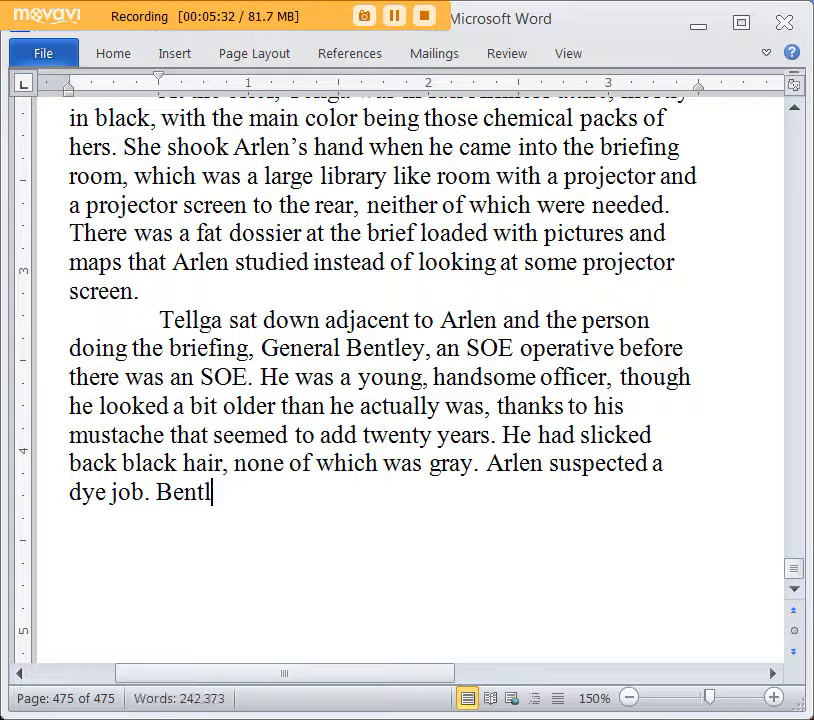
type("ey had be")
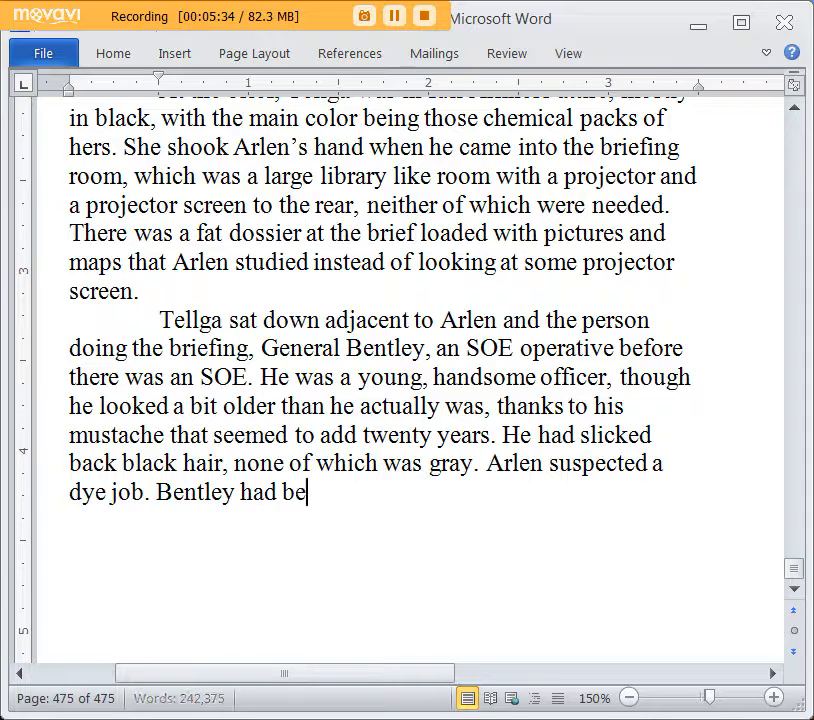
type("en a g")
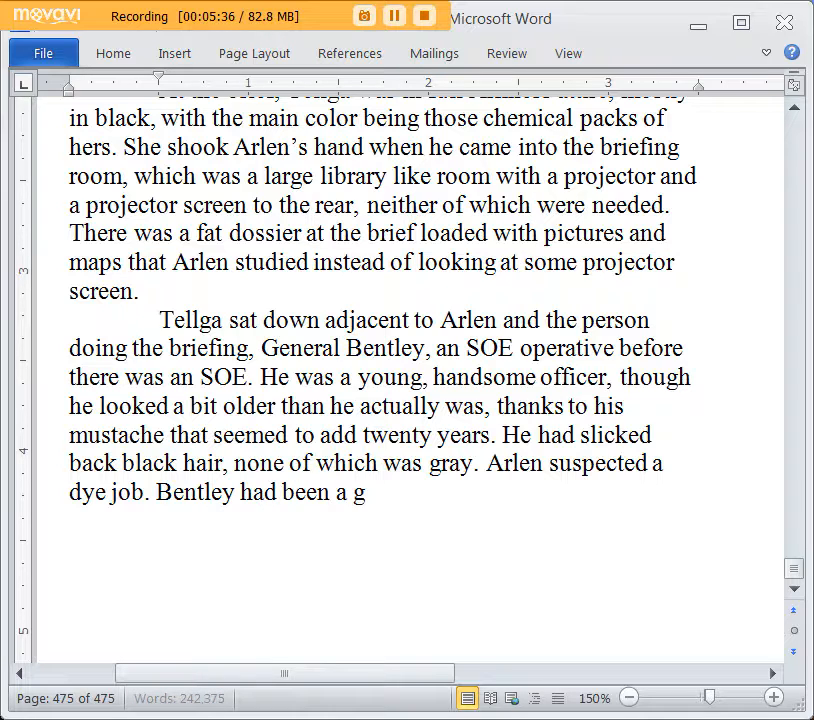
type("ood infiltrator and he")
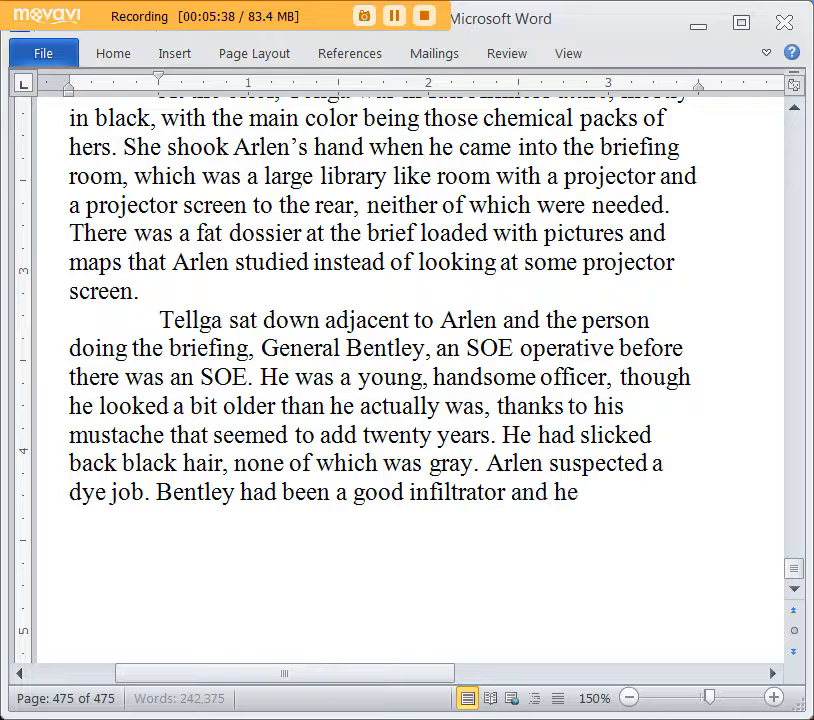
type(" was a world class shas")
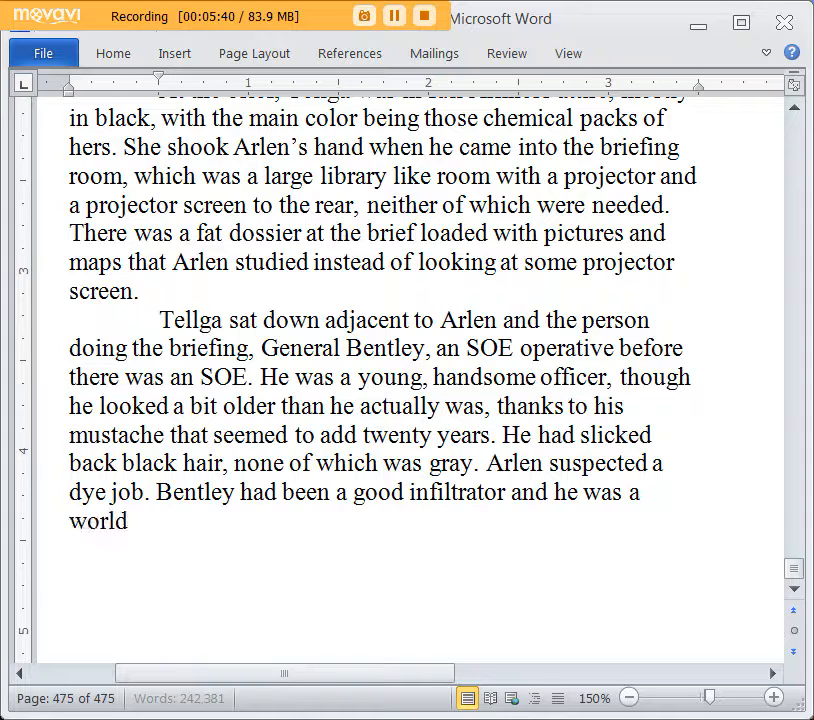
key("BackSpace")
type("kesper")
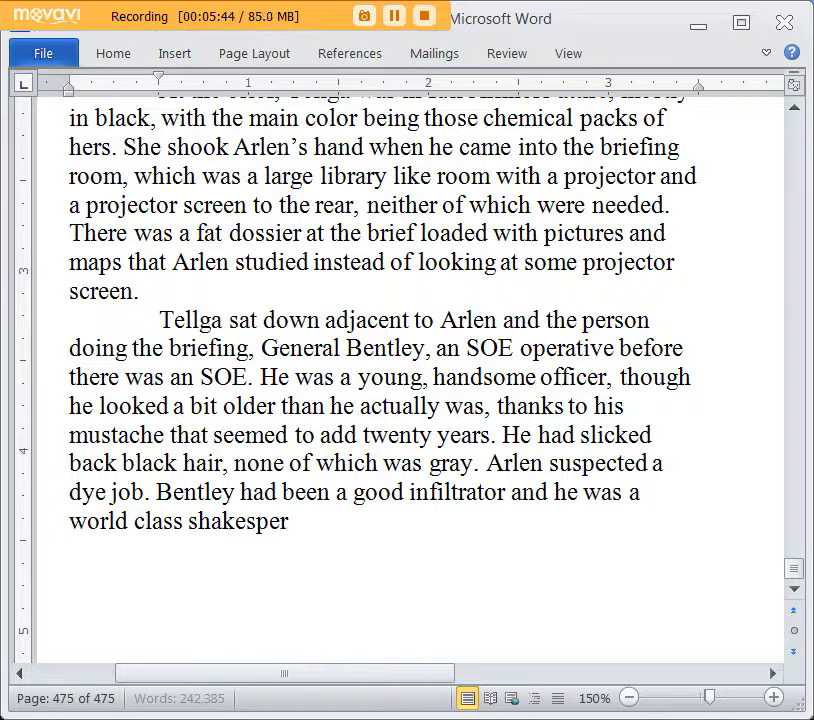
type("ean actor.")
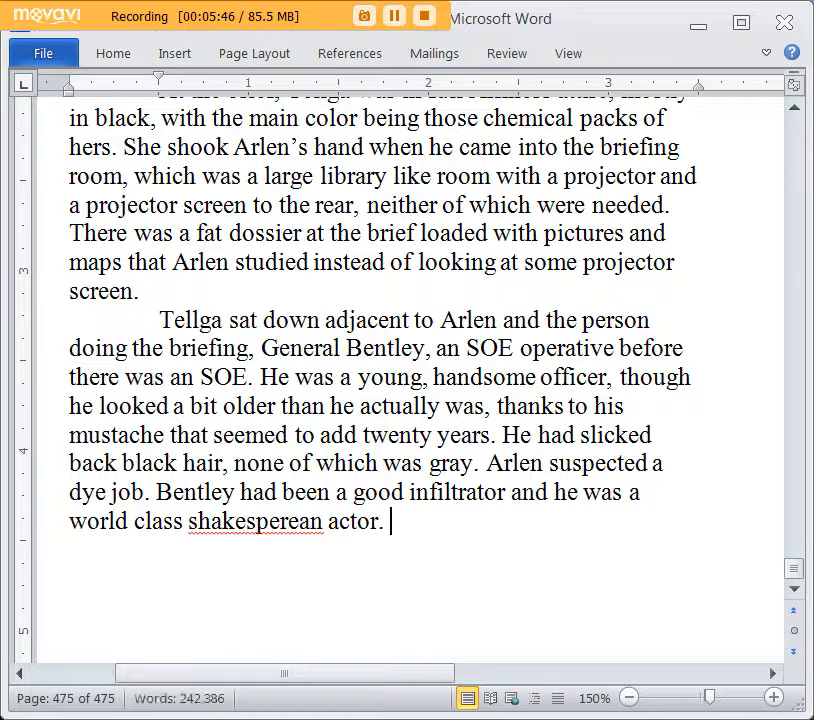
Correct the misspelled "shakesperean" to the suggested "Shakespearean" and return to the end of the paragraph
scroll(605, 487, "down", 1)
right_click(278, 440)
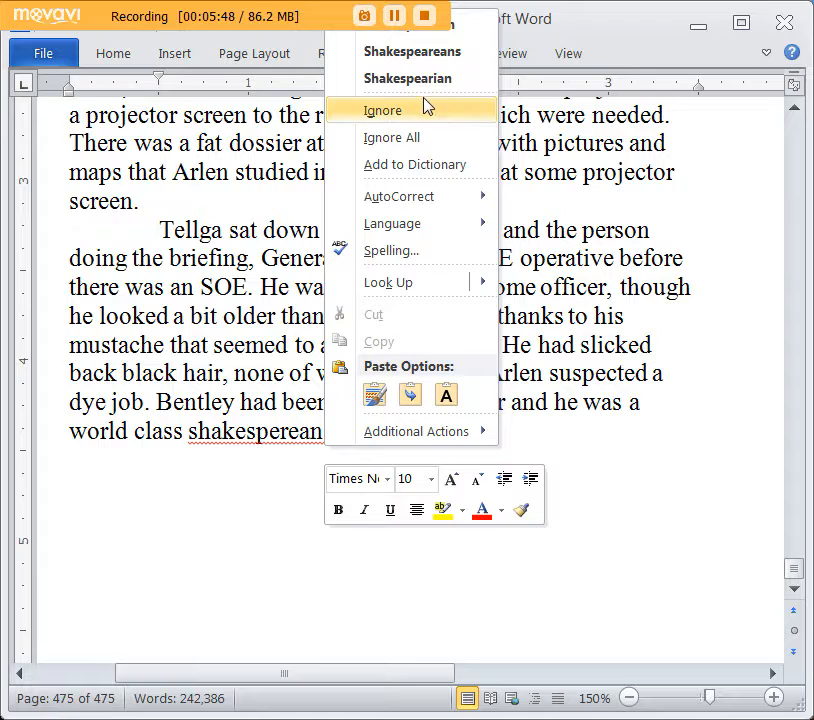
left_click(481, 30)
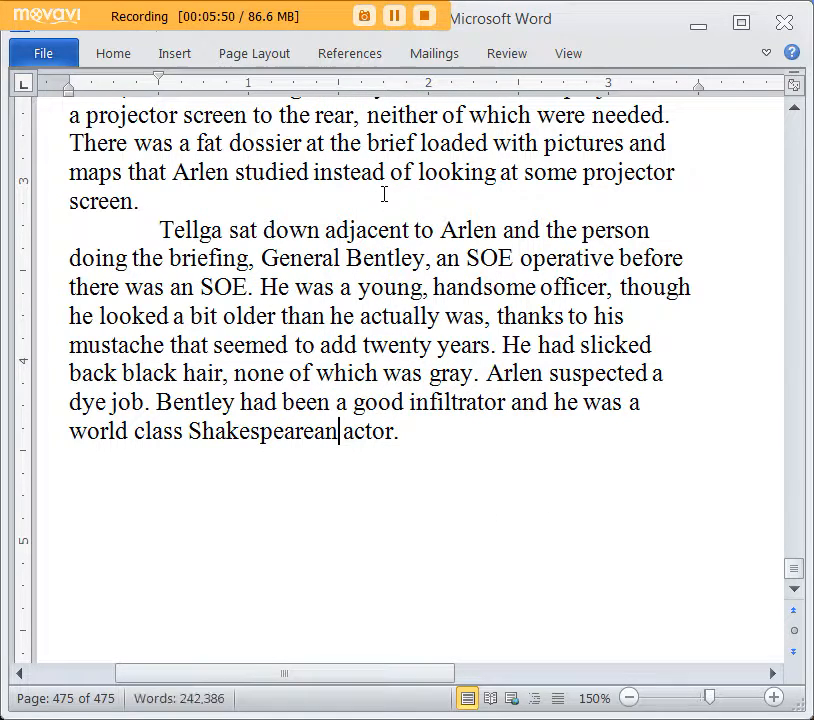
left_click(244, 380)
left_click(417, 430)
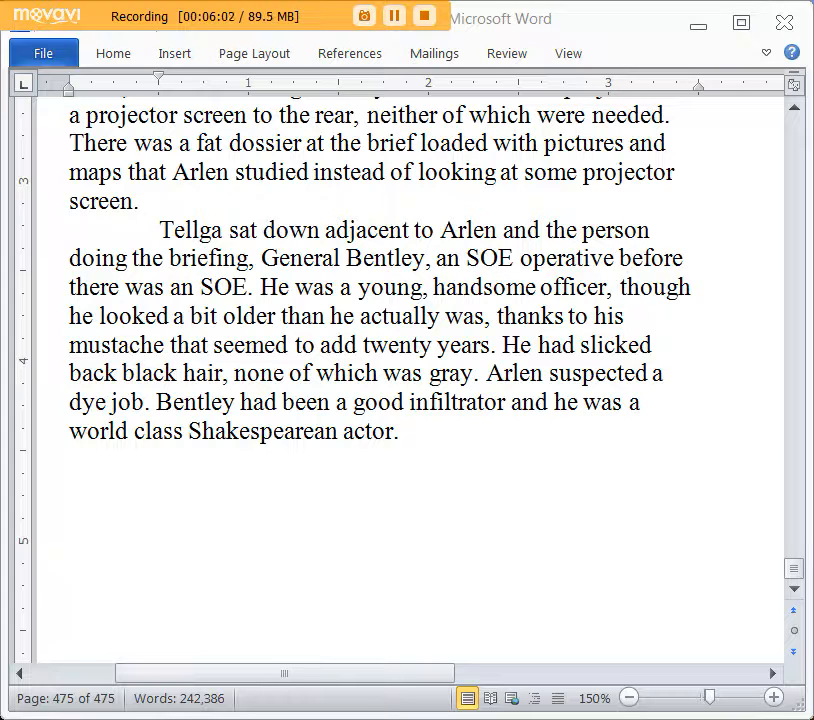
left_click(449, 429)
scroll(452, 428, "up", 1)
scroll(450, 429, "down", 1)
key("BackSpace")
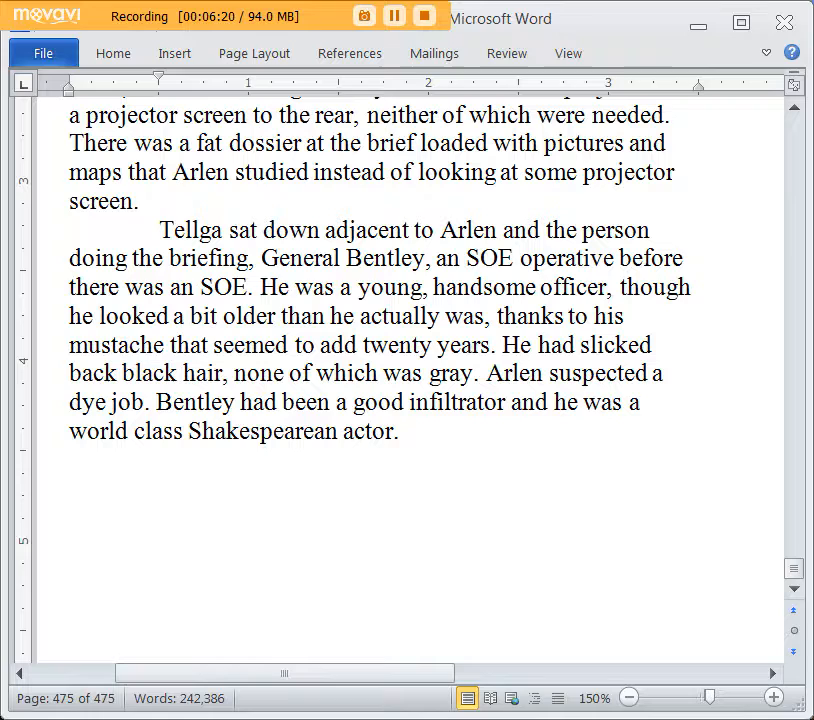
scroll(463, 392, "down", 2)
scroll(547, 353, "up", 1)
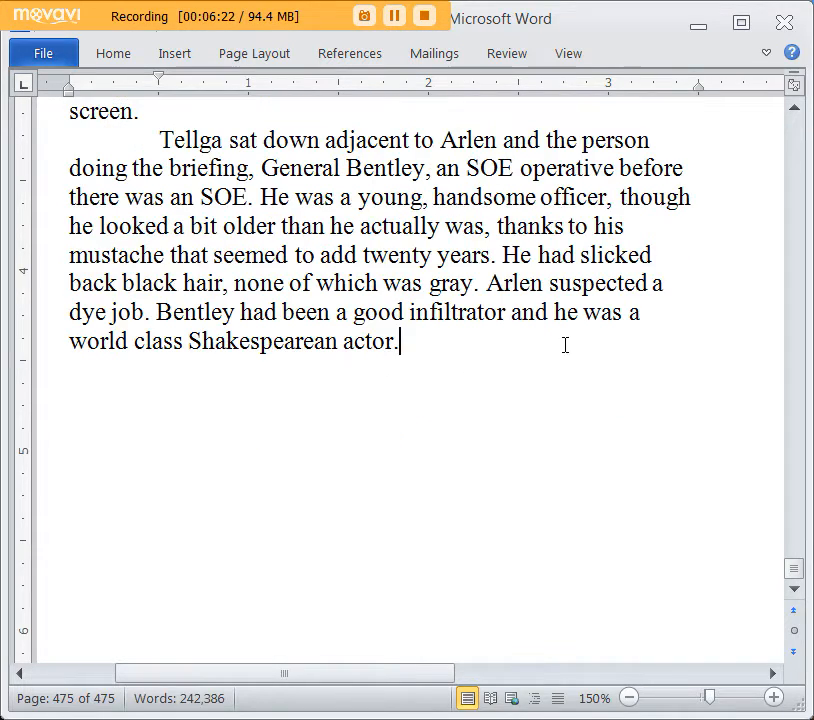
scroll(590, 327, "up", 1)
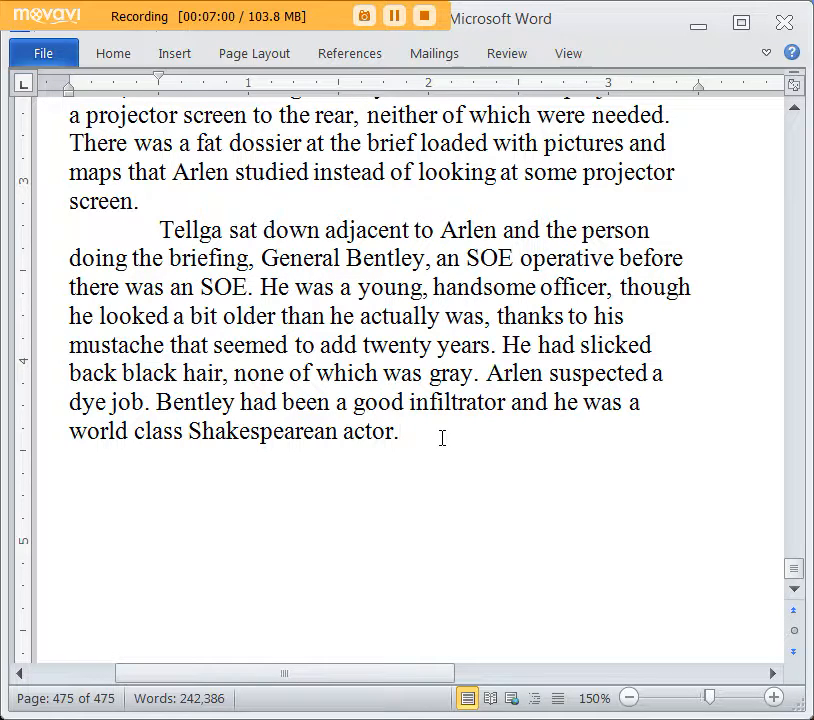
Begin another sentence in the same paragraph with "He was retired from field work because"
key("Return")
type("H")
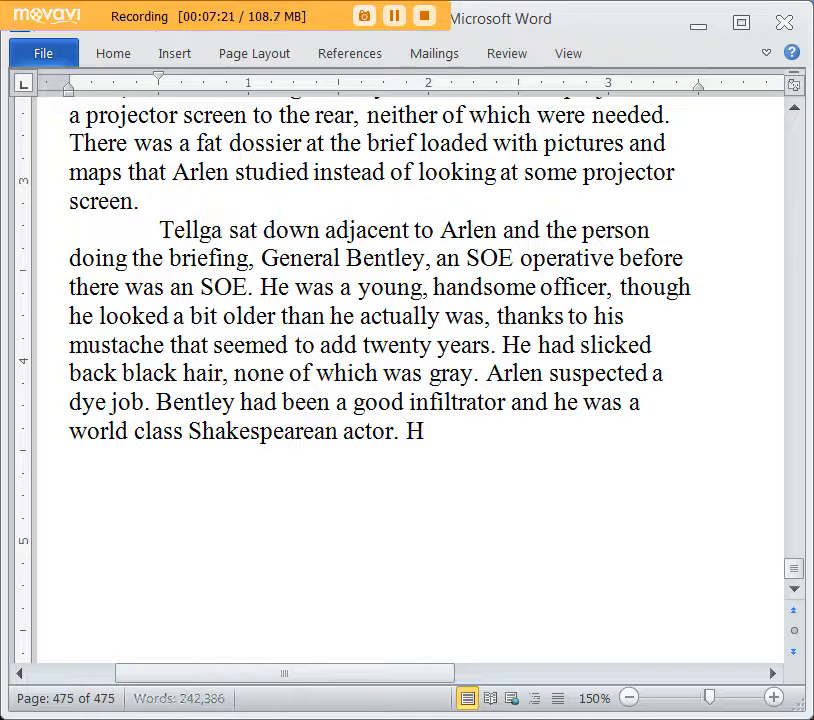
type("e was retire")
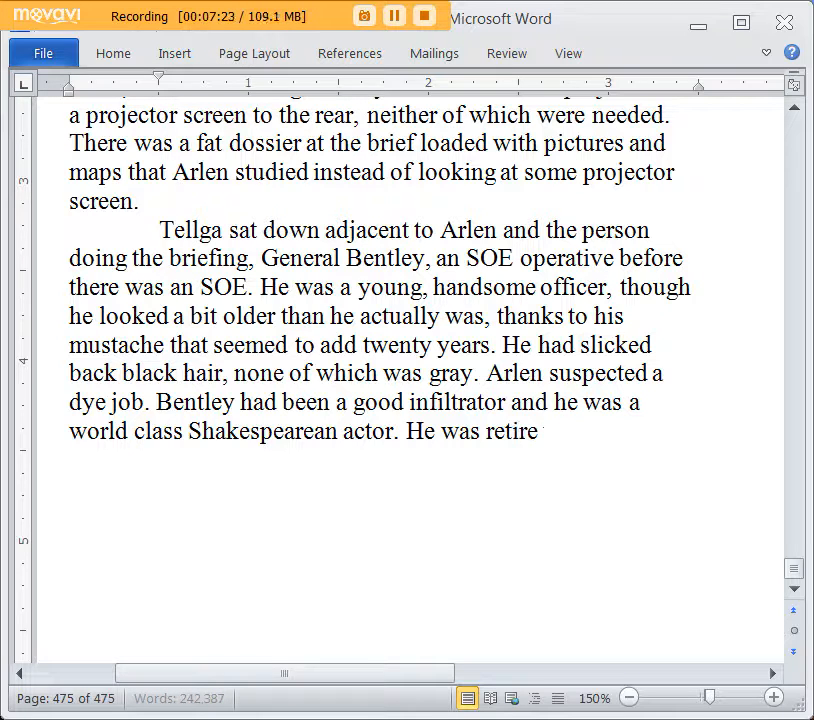
type("d from field work because")
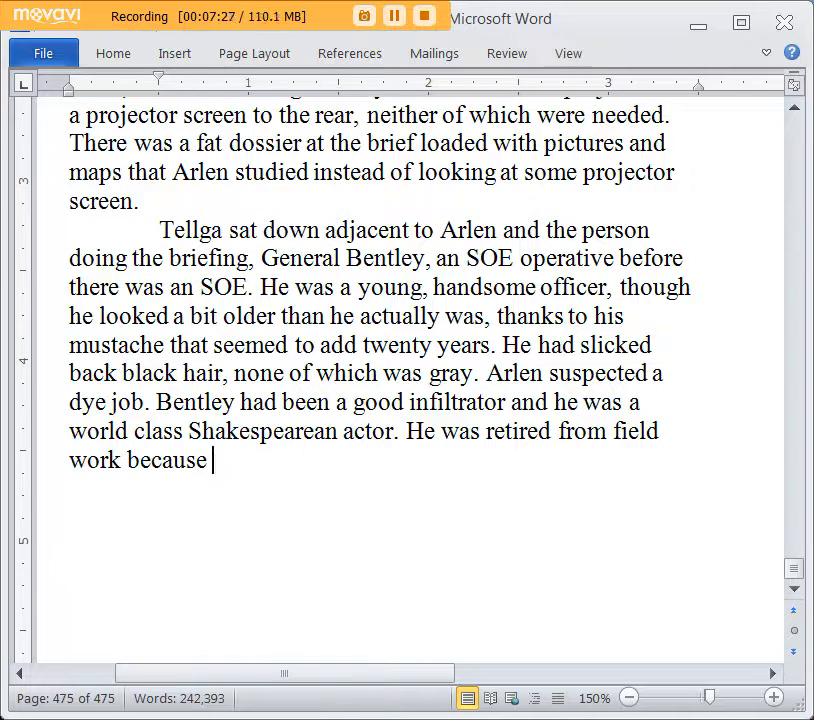
Replace "because" with "for a variety of reasons." and begin the following sentence with "He was"
key("BackSpace")
key("BackSpace")
key("BackSpace")
key("BackSpace")
key("BackSpace")
key("BackSpace")
key("BackSpace")
type("for a")
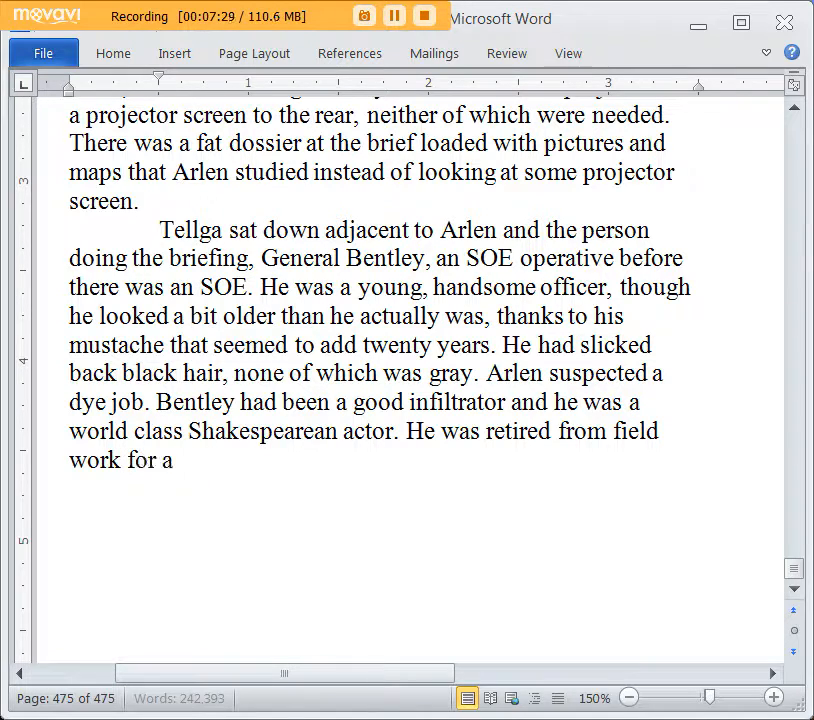
type(" variety of reasons. He was")
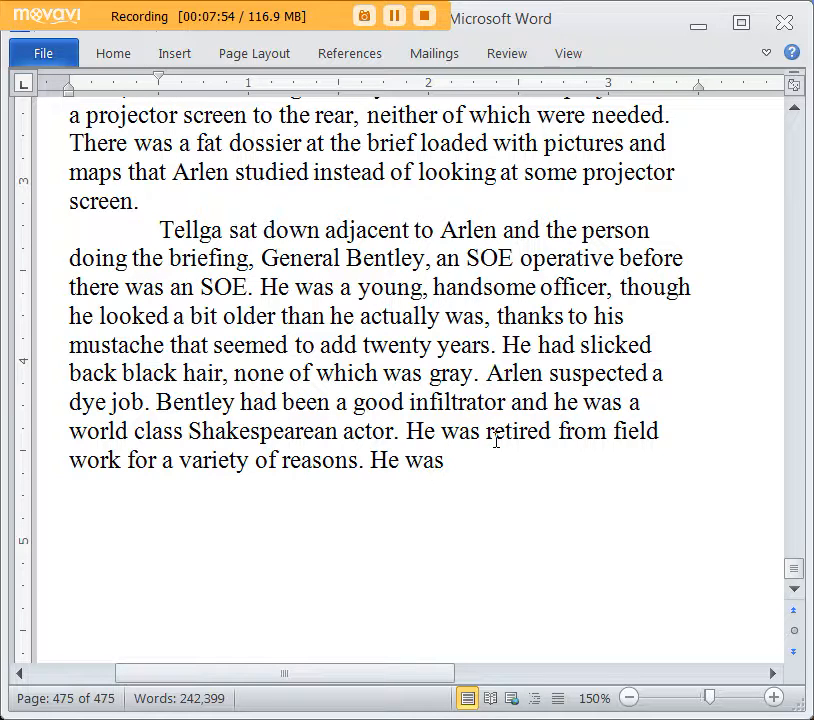
Replace the opening "He was" with "It wasn't because he was crippled in the field"
key("BackSpace")
key("BackSpace")
key("BackSpace")
type("It wasn't")
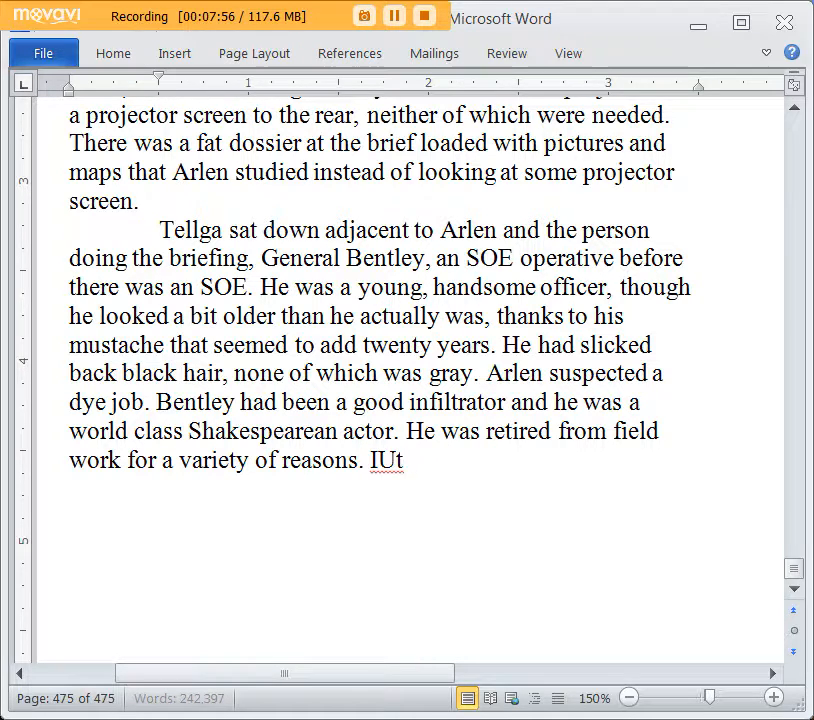
type(" because he")
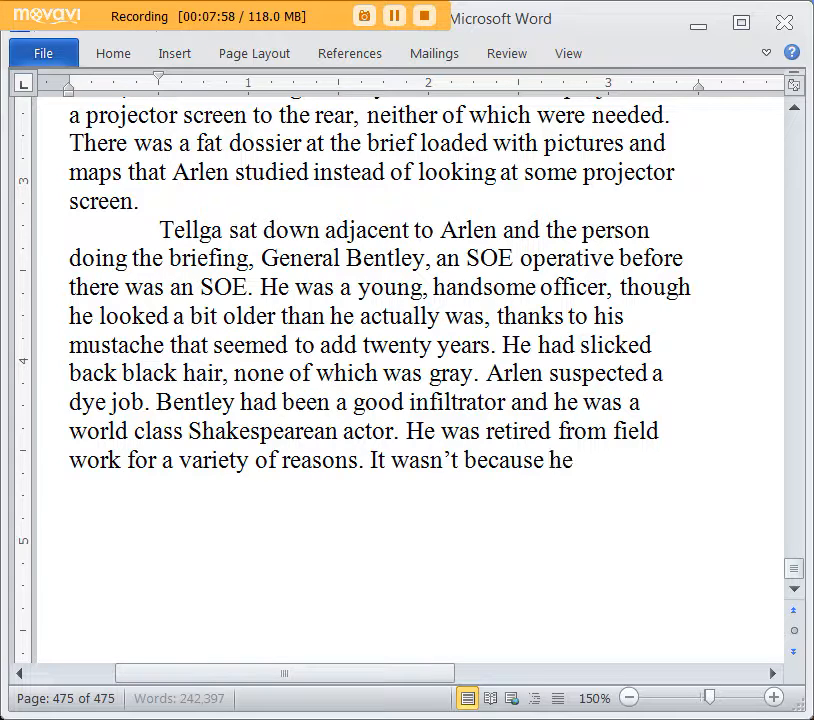
type(" was crippled in t")
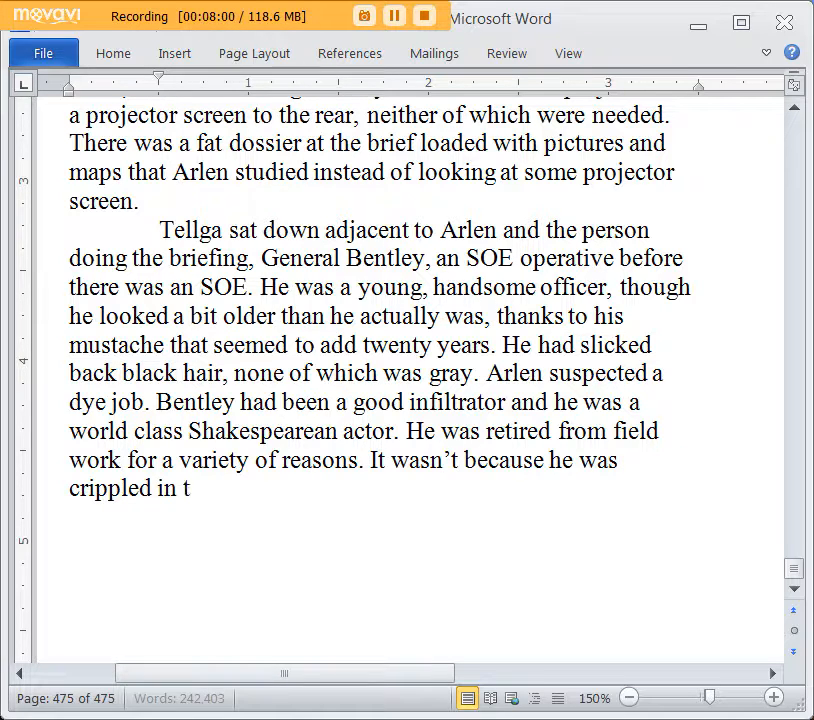
type("he field")
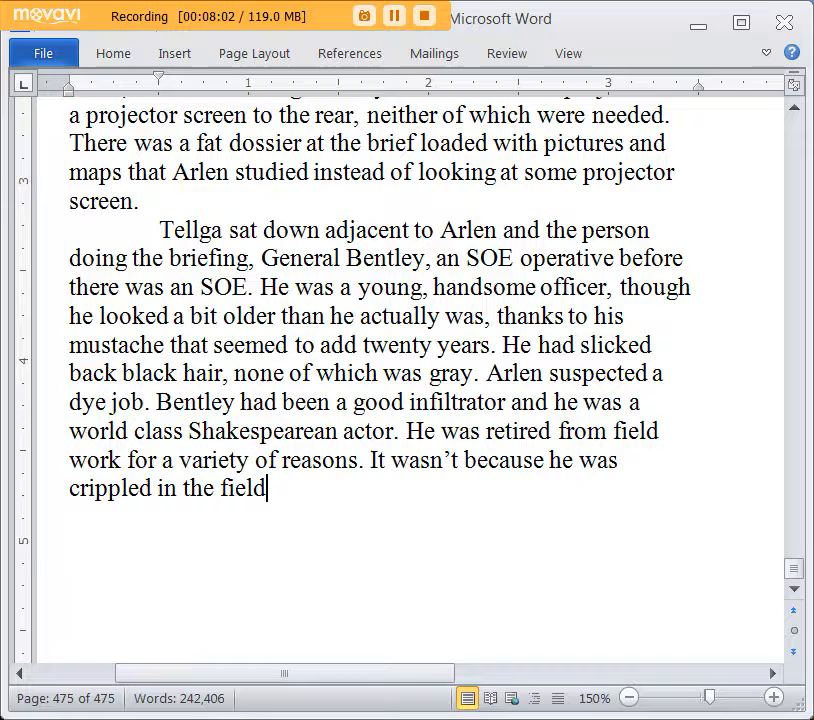
type(" or oth")
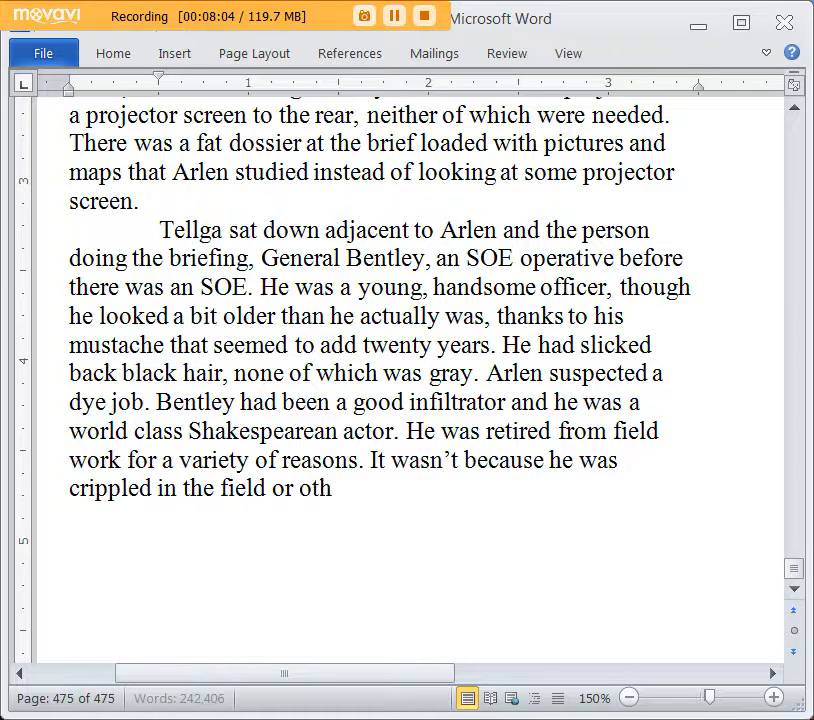
key("BackSpace")
key("BackSpace")
key("BackSpace")
key("BackSpace")
key("BackSpace")
key("BackSpace")
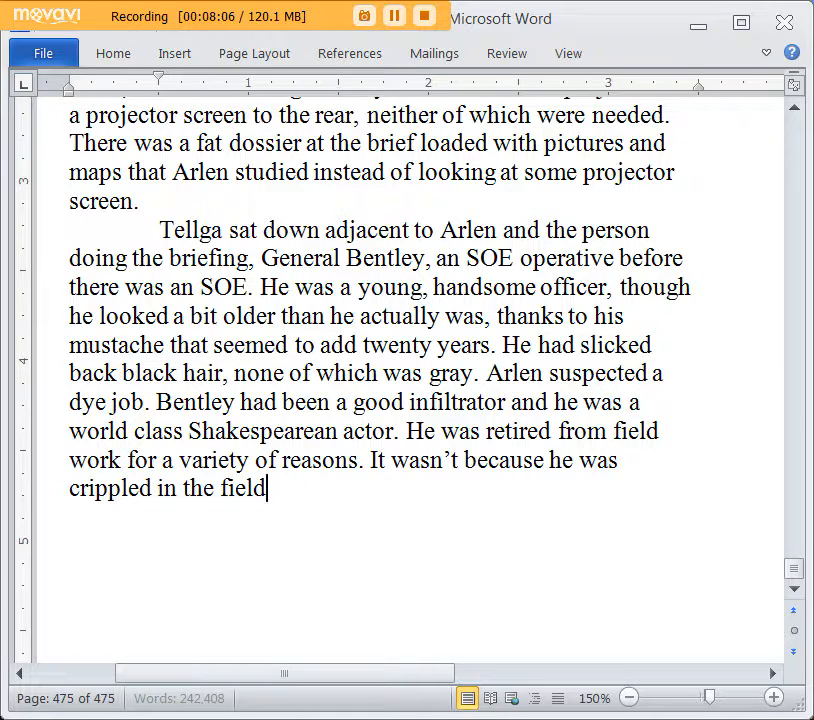
End the sentence after "field" and continue with "He was found to be a brilliant spy master and commando"
type(". He was fou")
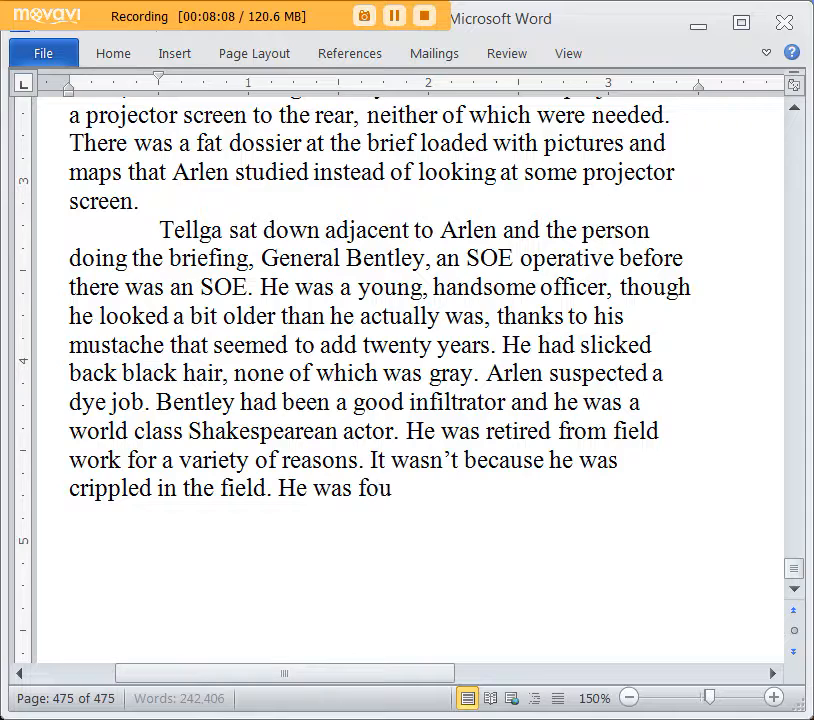
type("nd to be a brill")
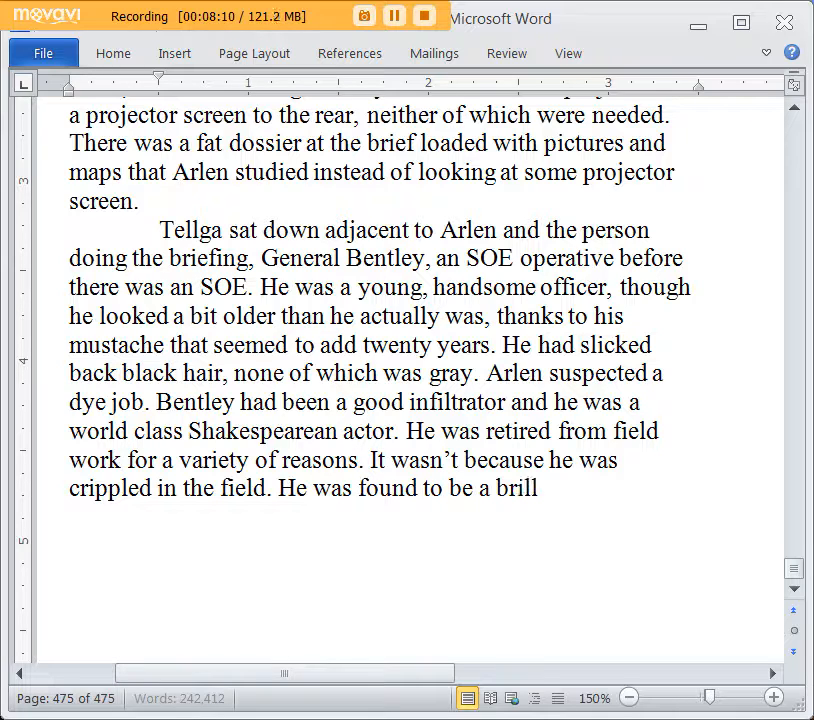
type("iant spy master")
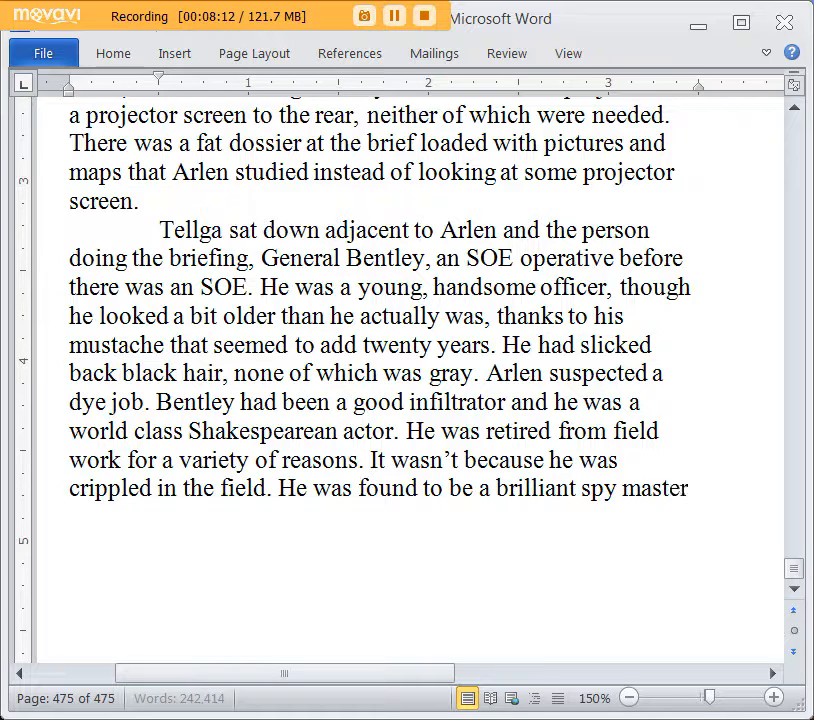
type(" and commandommando")
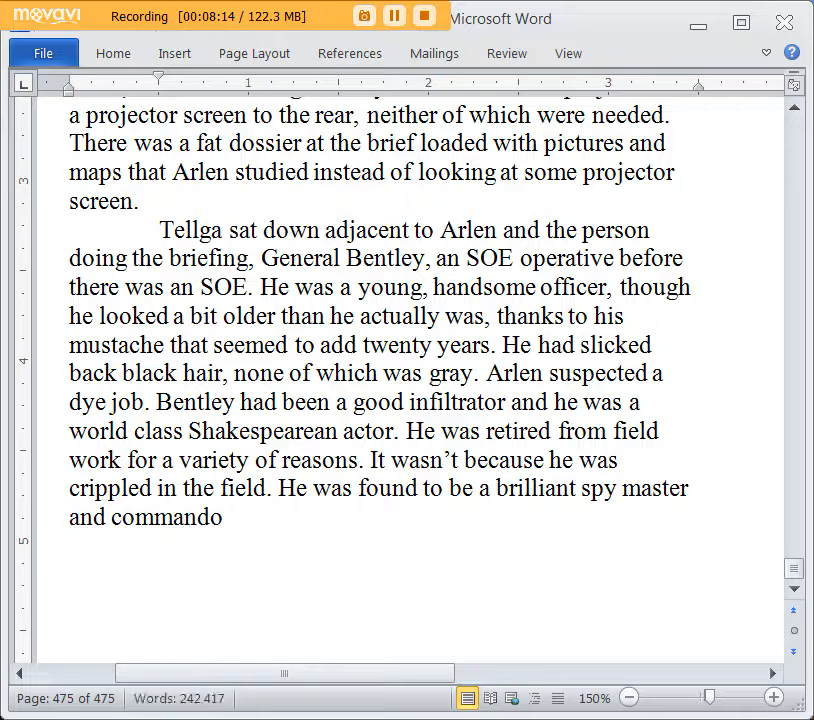
Replace "commando" with "a master of the commando raid." to finish the sentence
key("BackSpace")
key("BackSpace")
key("BackSpace")
key("BackSpace")
key("BackSpace")
key("BackSpace")
key("BackSpace")
key("BackSpace")
key("BackSpace")
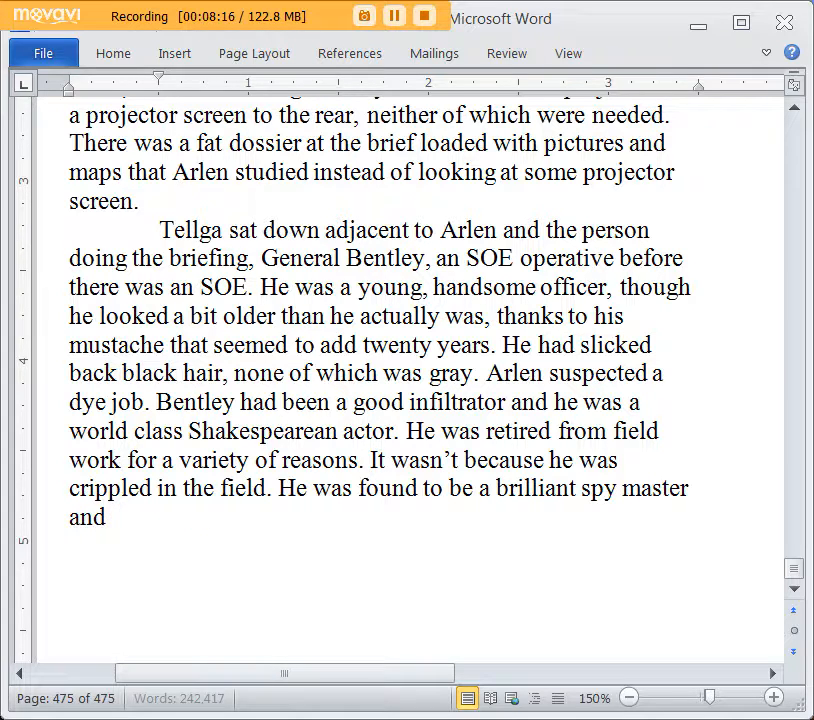
type("a master of the commando raid.")
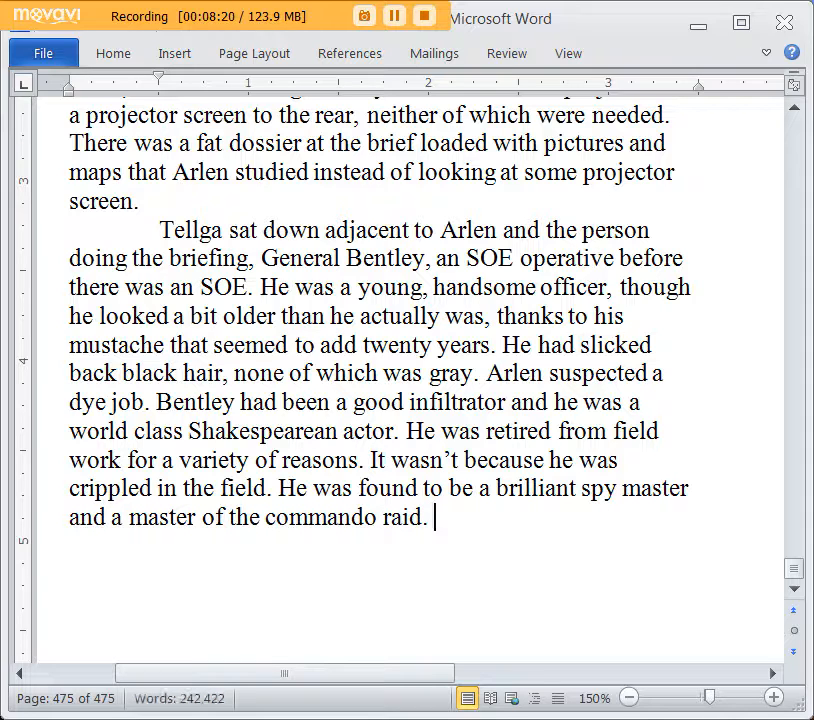
type(" After the J")
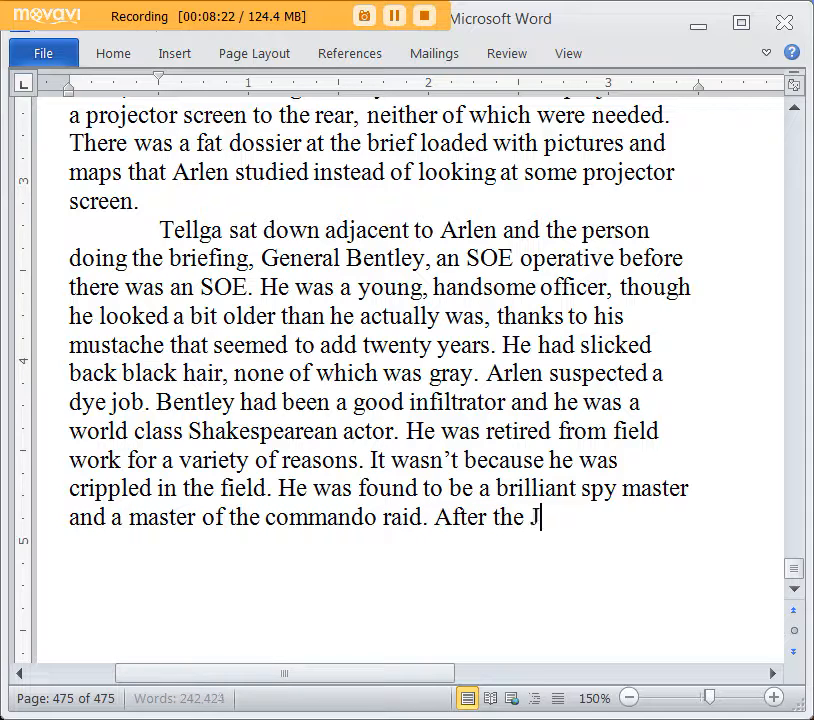
type("ade w")
key("BackSpace")
type("Wa")
key("BackSpace")
key("BackSpace")
key("BackSpace")
key("BackSpace")
key("BackSpace")
key("BackSpace")
key("BackSpace")
key("BackSpace")
key("BackSpace")
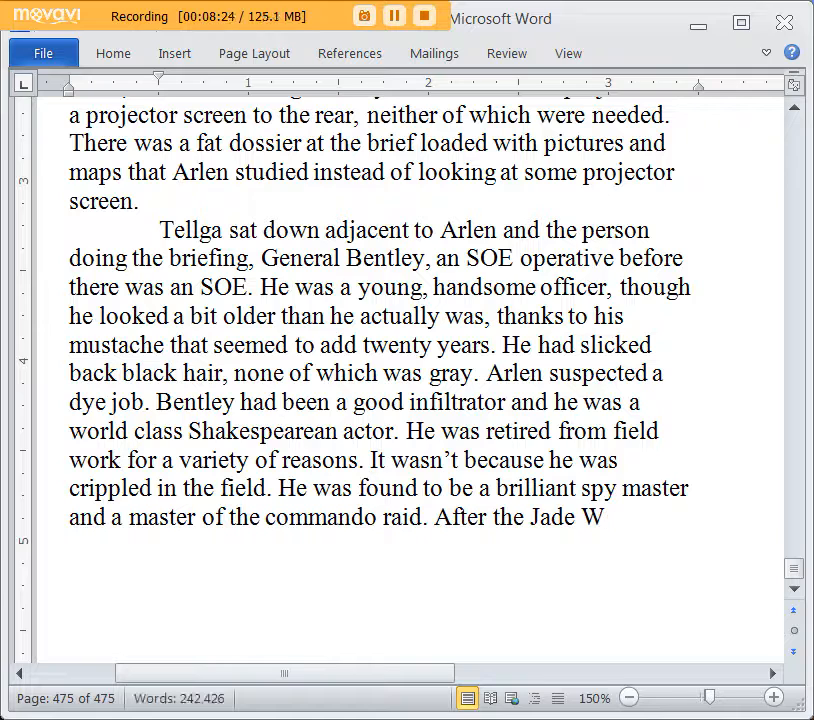
key("BackSpace")
key("BackSpace")
key("BackSpace")
key("BackSpace")
key("BackSpace")
key("BackSpace")
key("BackSpace")
key("BackSpace")
Replace the unfinished opening "After the Jade W" with "The"
type("The")
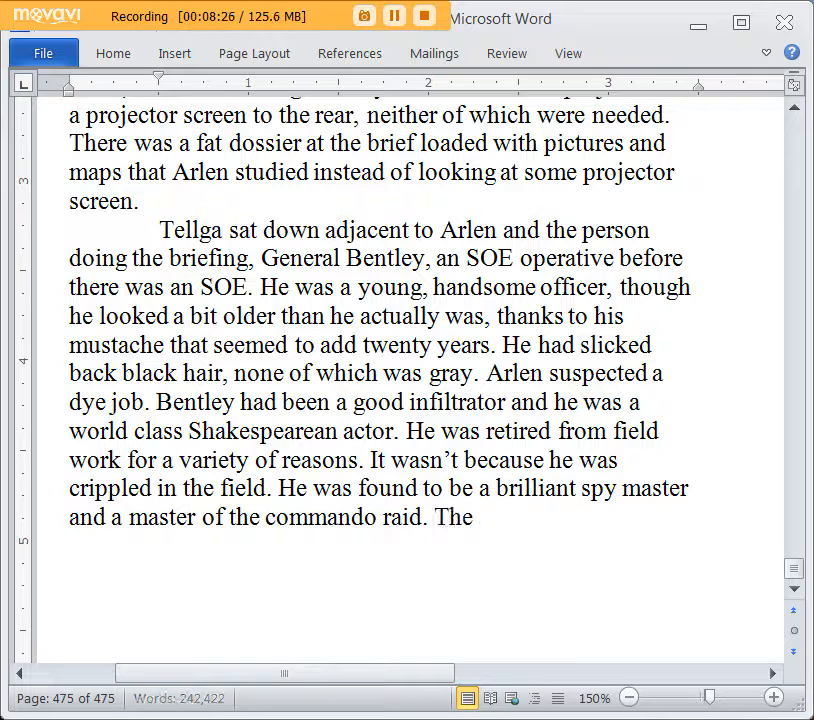
type(" Jade War claimed a lot")
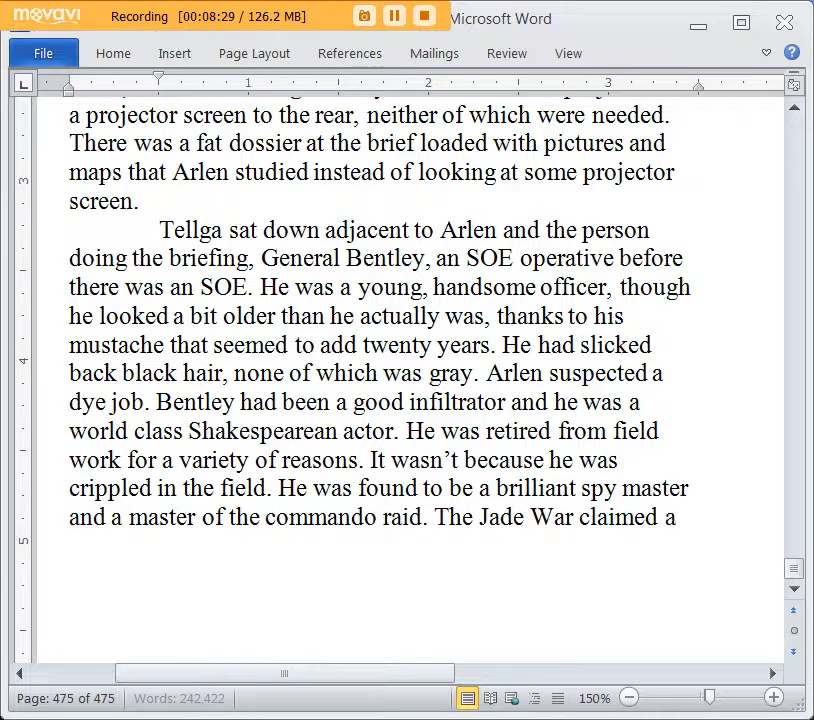
key("BackSpace")
key("BackSpace")
key("BackSpace")
key("BackSpace")
key("BackSpace")
key("BackSpace")
key("BackSpace")
key("BackSpace")
key("BackSpace")
key("BackSpace")
key("BackSpace")
key("BackSpace")
key("BackSpace")
key("BackSpace")
key("BackSpace")
key("BackSpace")
key("BackSpace")
key("BackSpace")
key("BackSpace")
key("BackSpace")
key("BackSpace")
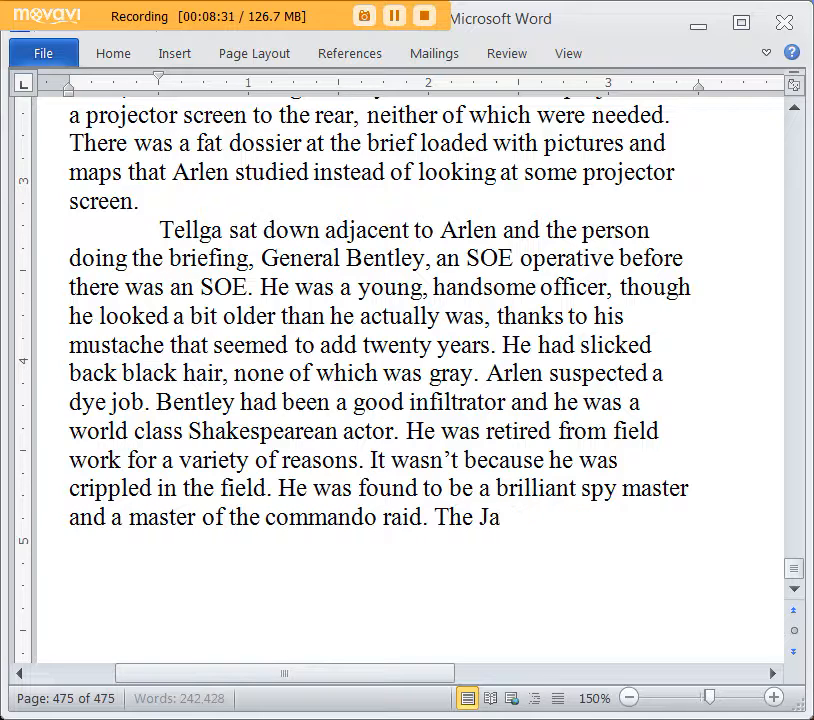
Continue the sentence after "The" with "first year of the Jade War claimed a lot of brilliant minds"
type("early")
key("BackSpace")
key("BackSpace")
key("BackSpace")
key("BackSpace")
key("BackSpace")
type("first year of the Jade War claimed a lot")
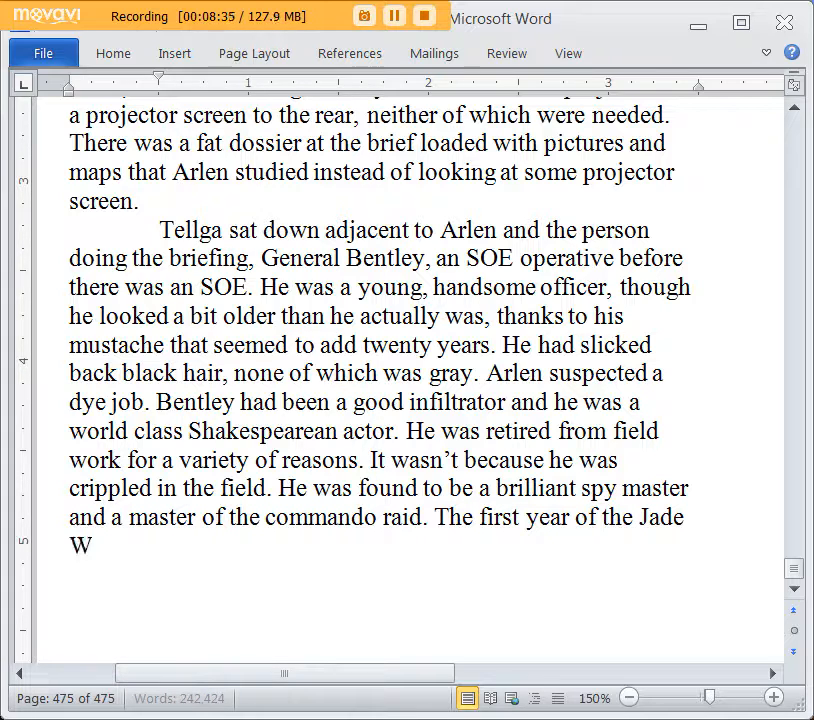
type(" of b")
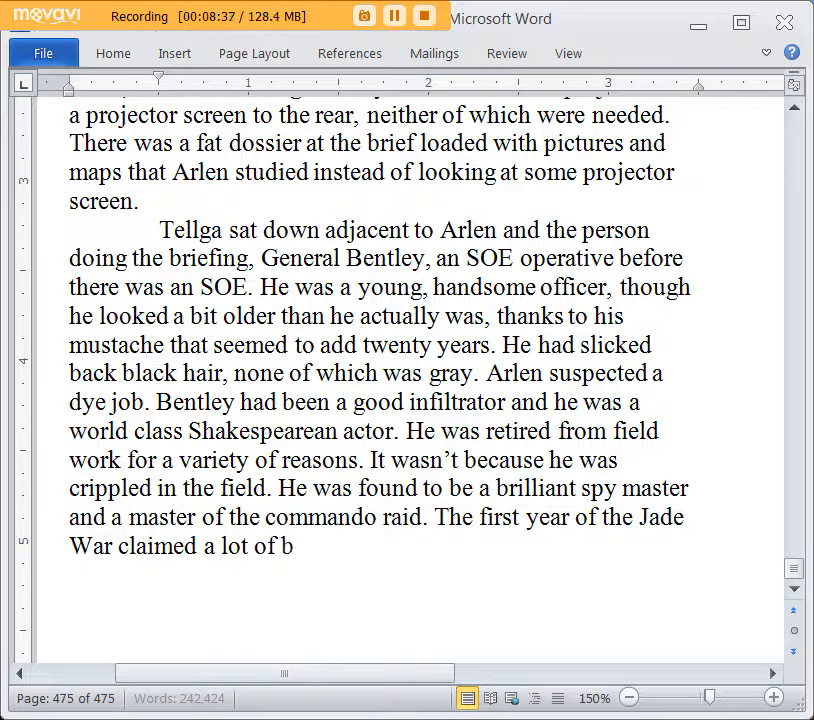
type("rilliant minds")
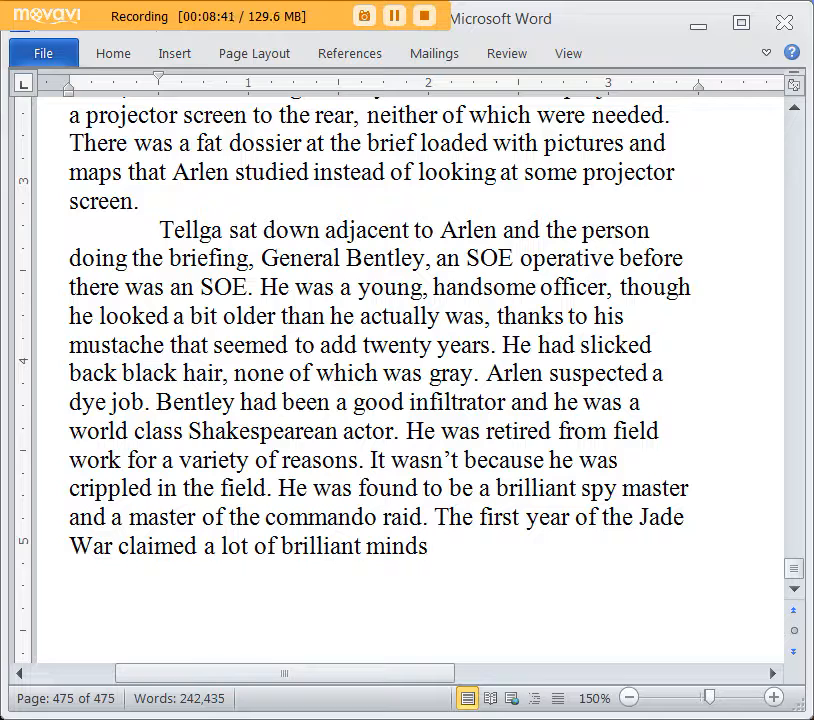
Finish the sentence with "in the Cromish intelligence circuit." and begin the following one with "And"
type(" in the Cromis")
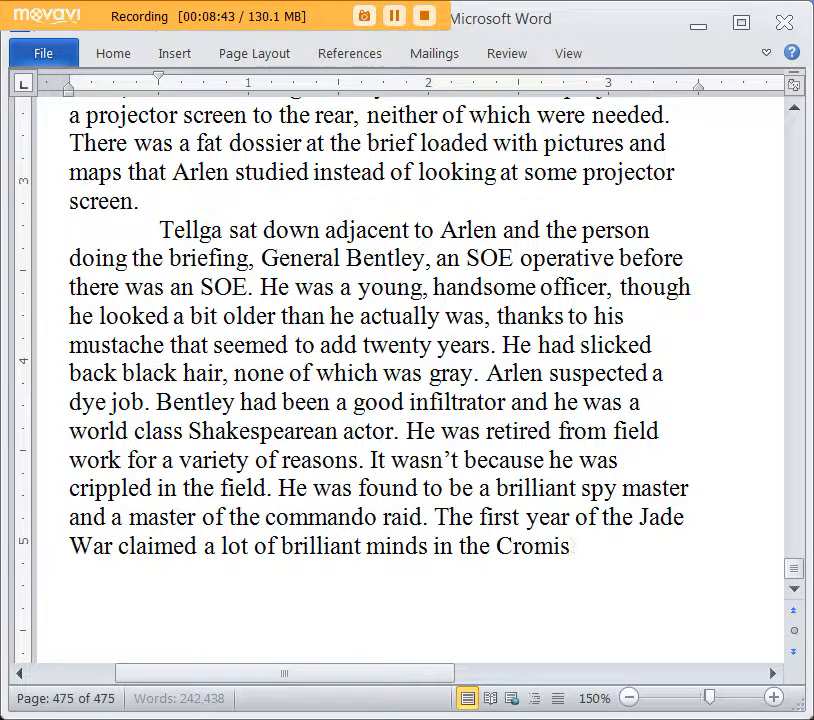
type("h inte")
type("lligence ")
type("cert")
key("BackSpace")
key("BackSpace")
key("BackSpace")
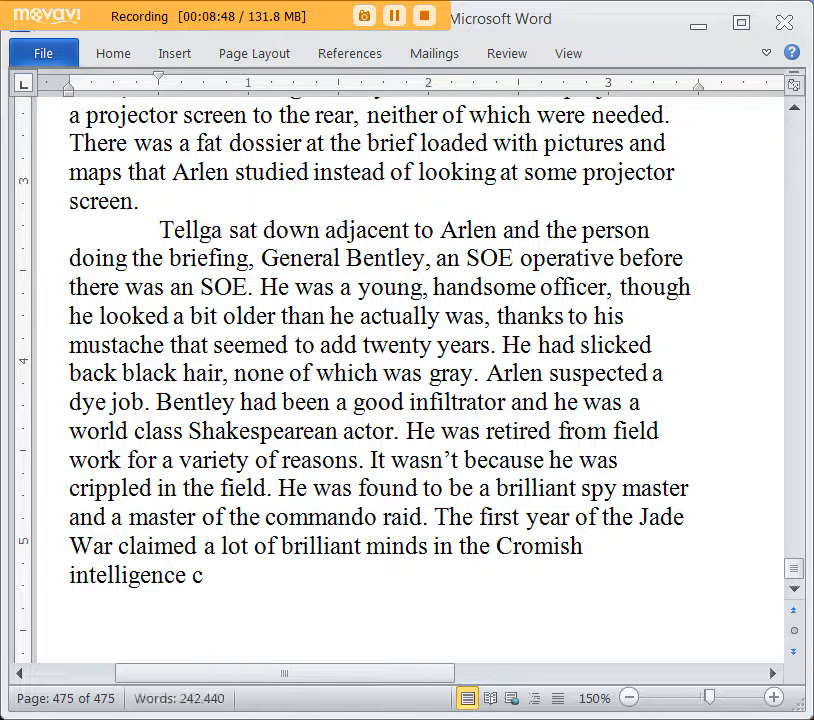
type("irc")
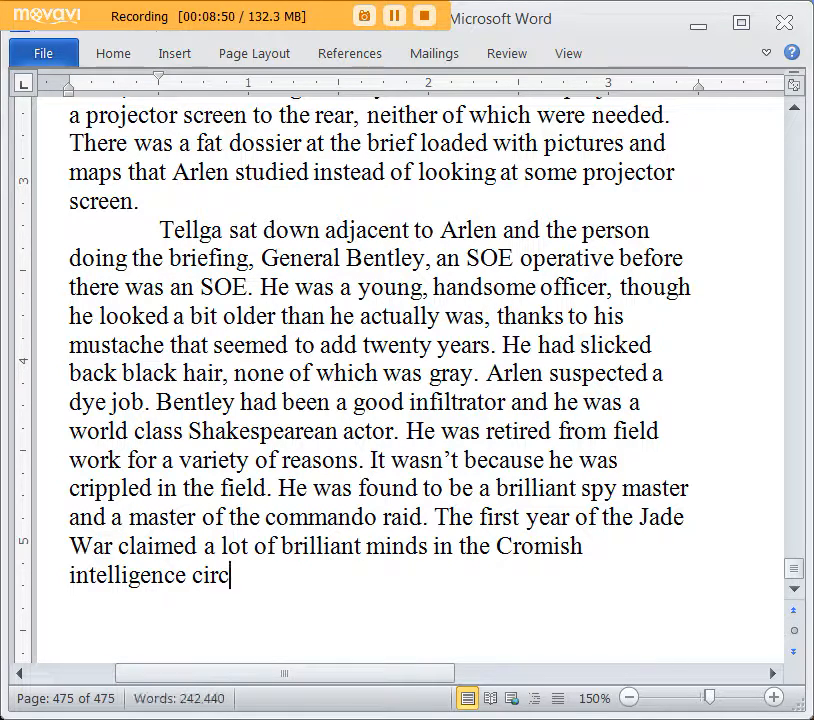
type("uit. And")
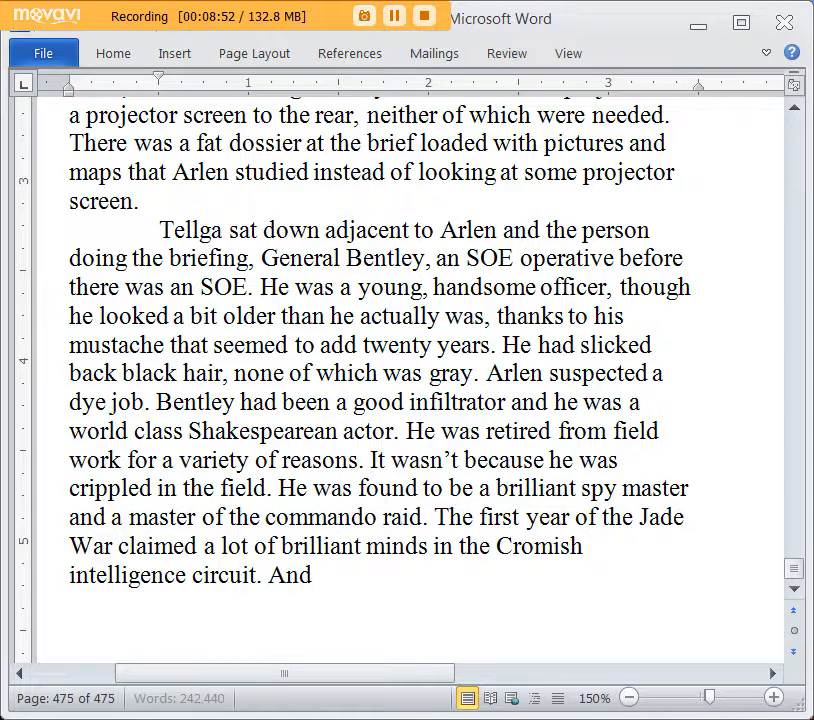
Continue after "And" with "Bentley was one of the few left standing." and begin the following sentence with "He wa"
type(" Bentle")
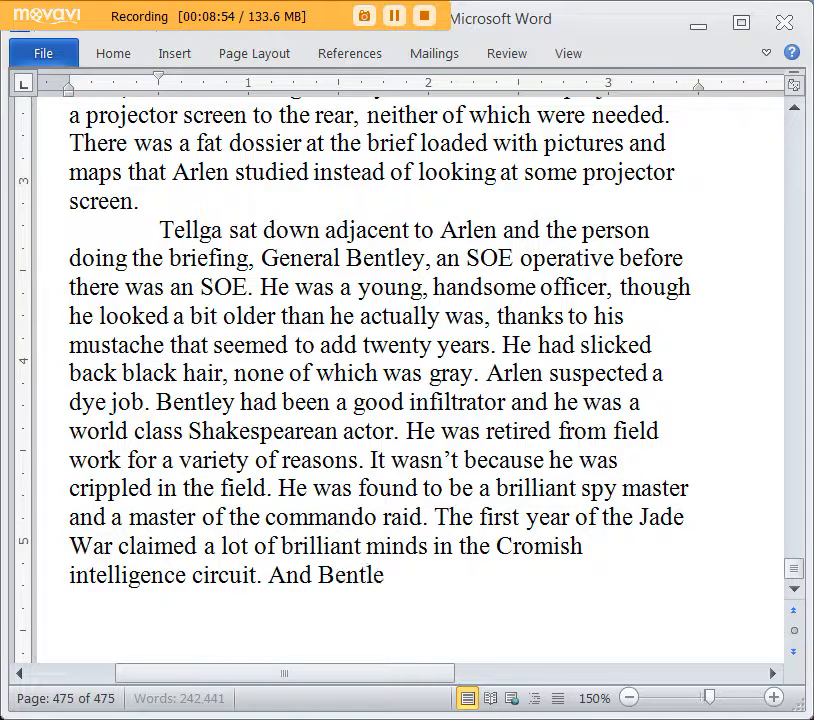
type("y was oneo f the")
key("BackSpace")
key("BackSpace")
key("BackSpace")
key("BackSpace")
key("BackSpace")
key("BackSpace")
key("BackSpace")
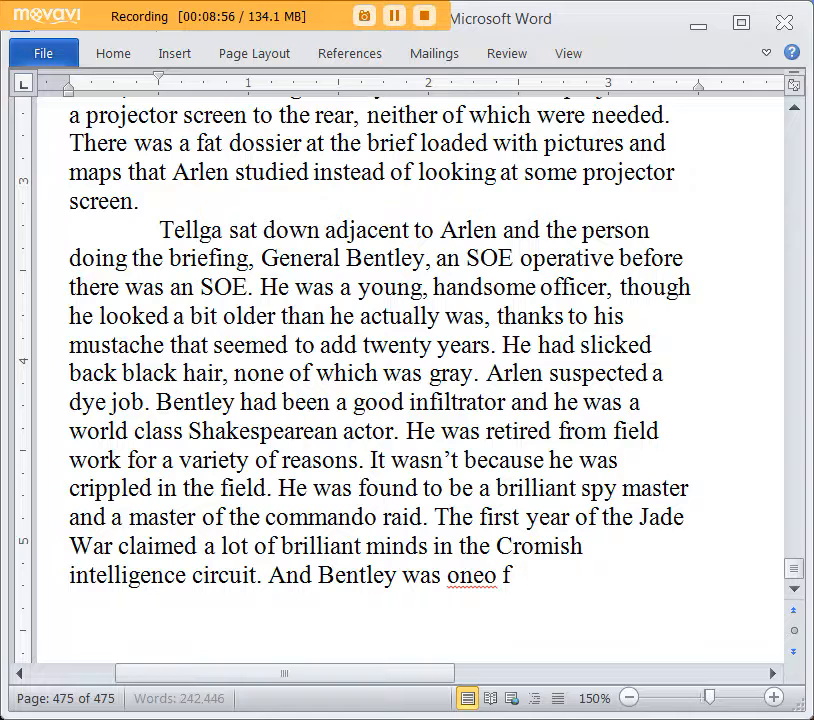
type("of the few le")
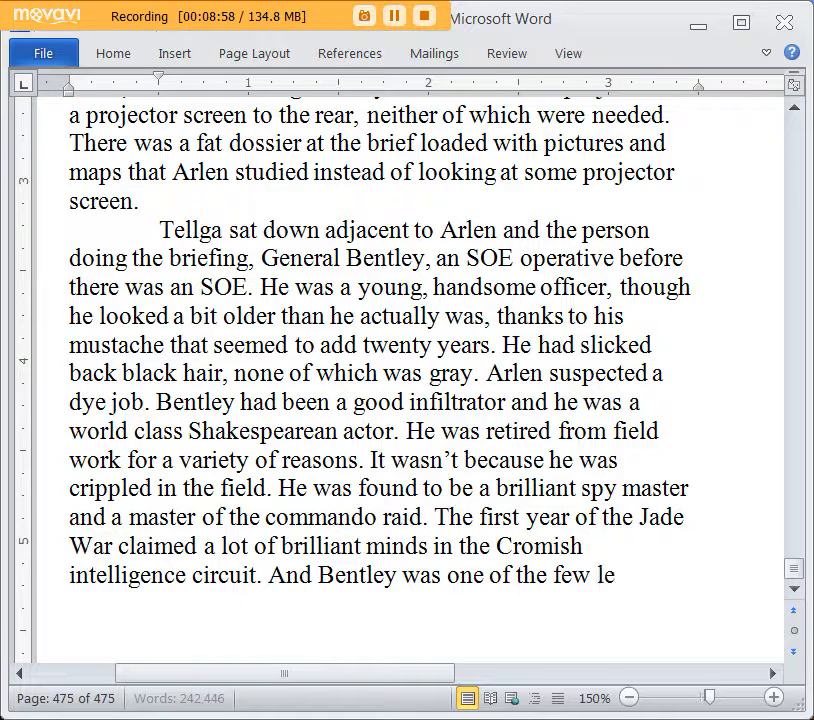
type("ft standin")
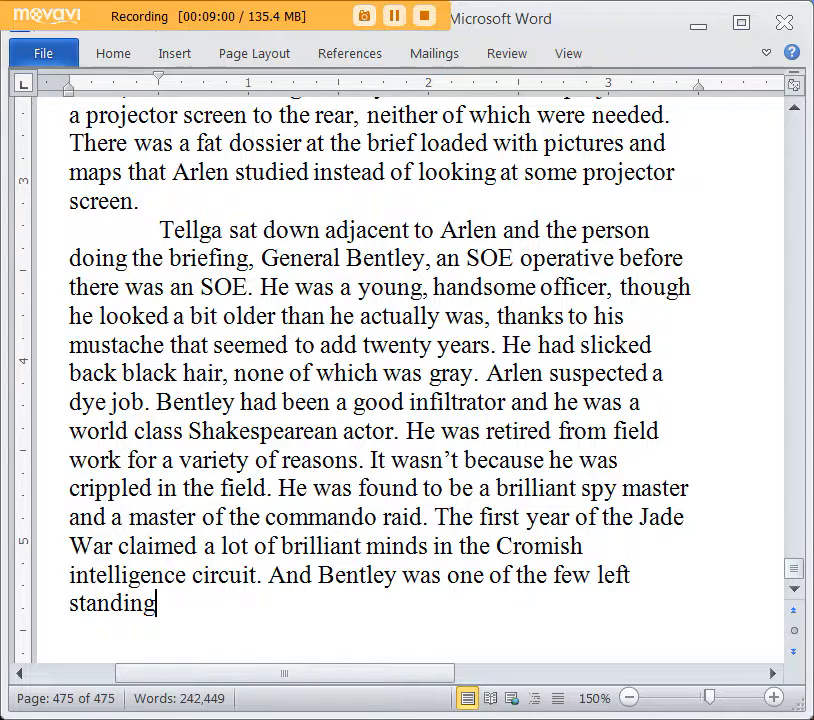
type("g. He wa")
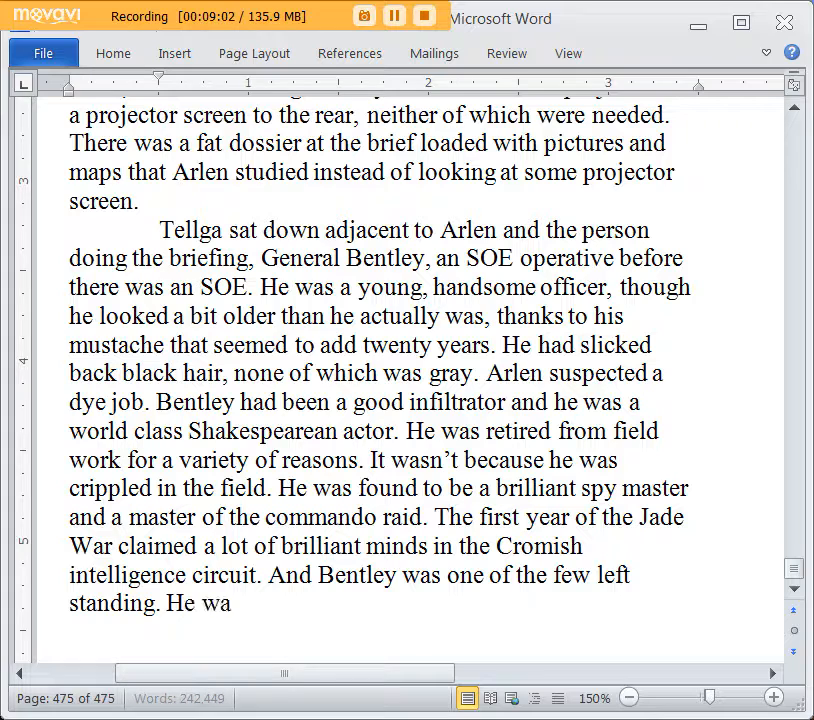
Complete the sentence as "He was a major at the start of the Jade War, promoted to general three years into it." and start a new paragraph
type("s a major")
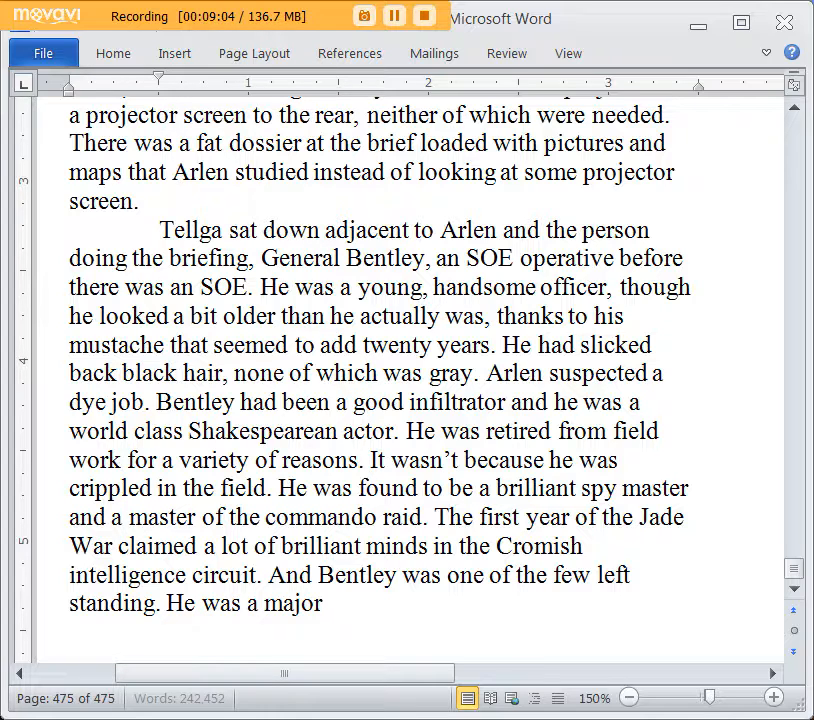
type(" at the start of the J")
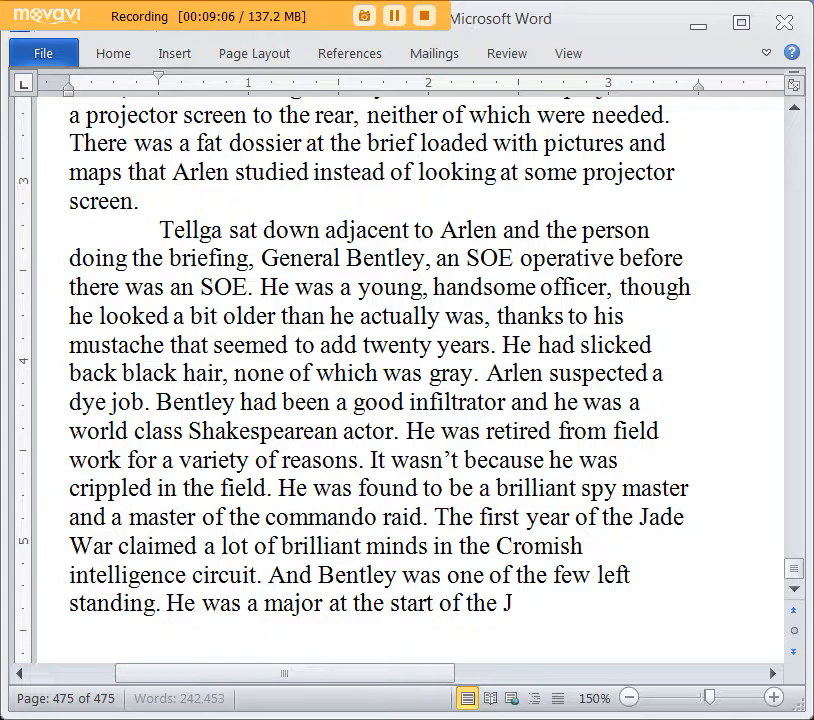
type("ade War, promote")
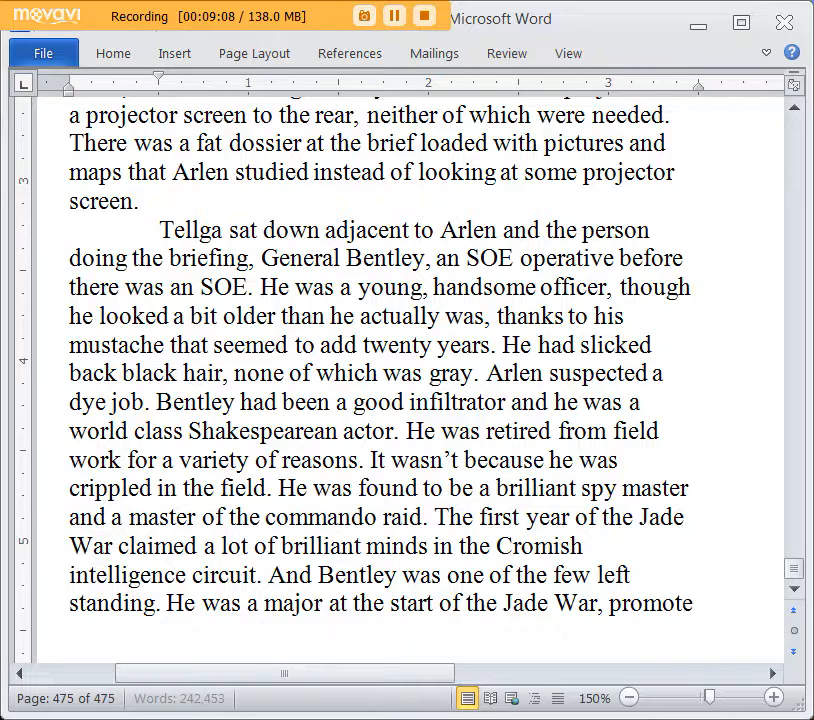
type("d to general ")
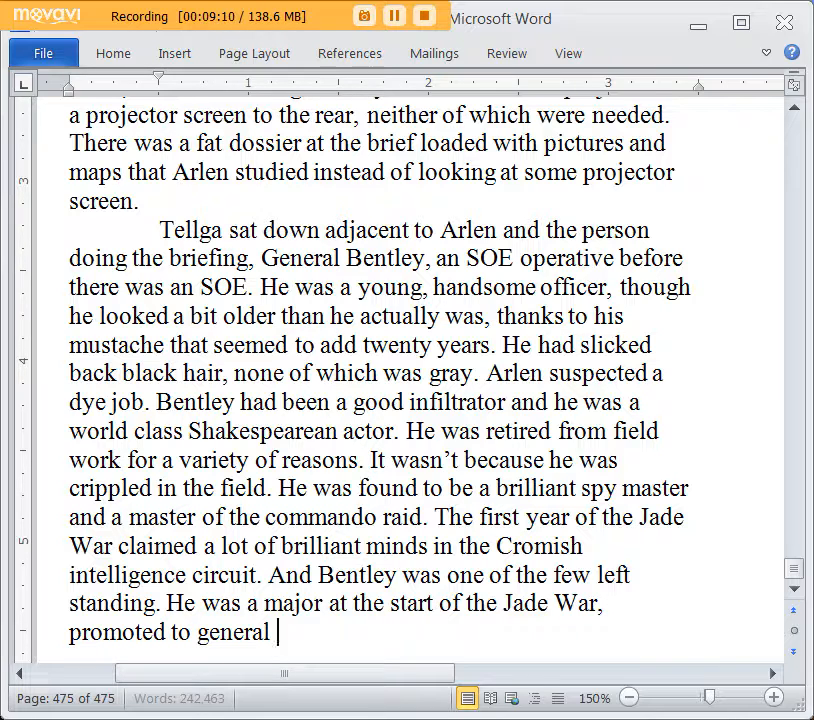
type("three year")
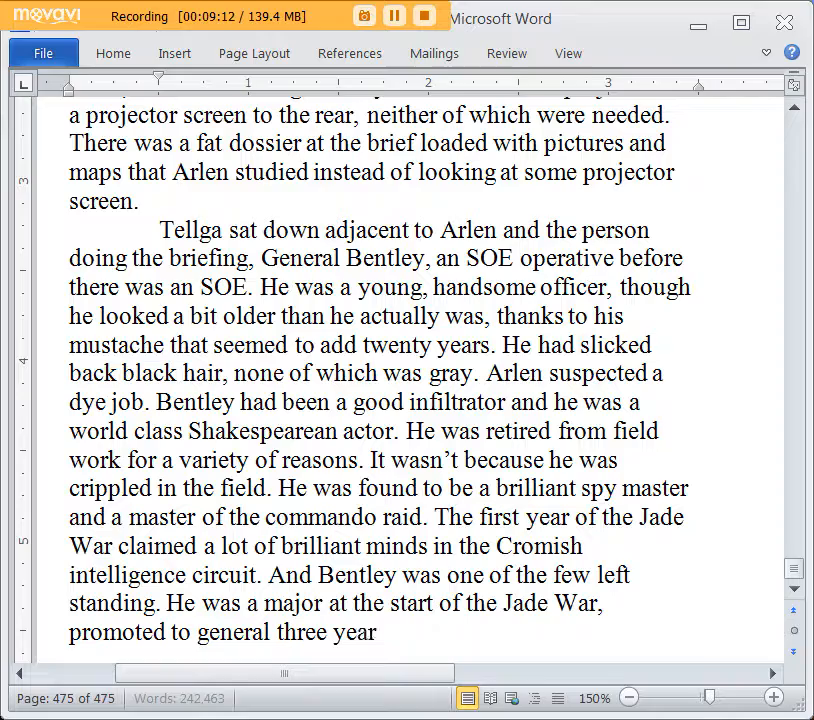
type("s into it.")
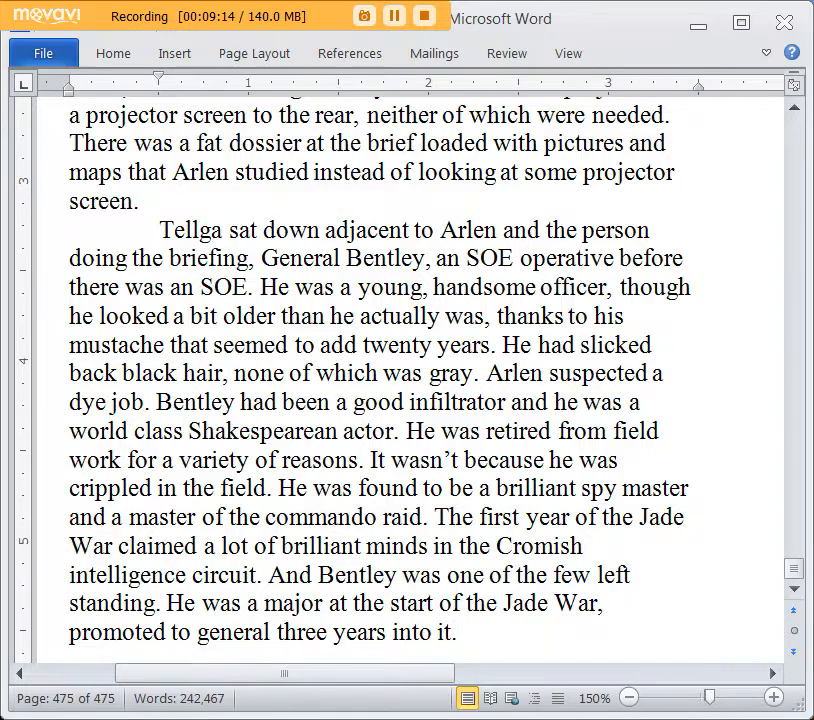
key("Return")
scroll(490, 435, "up", 2)
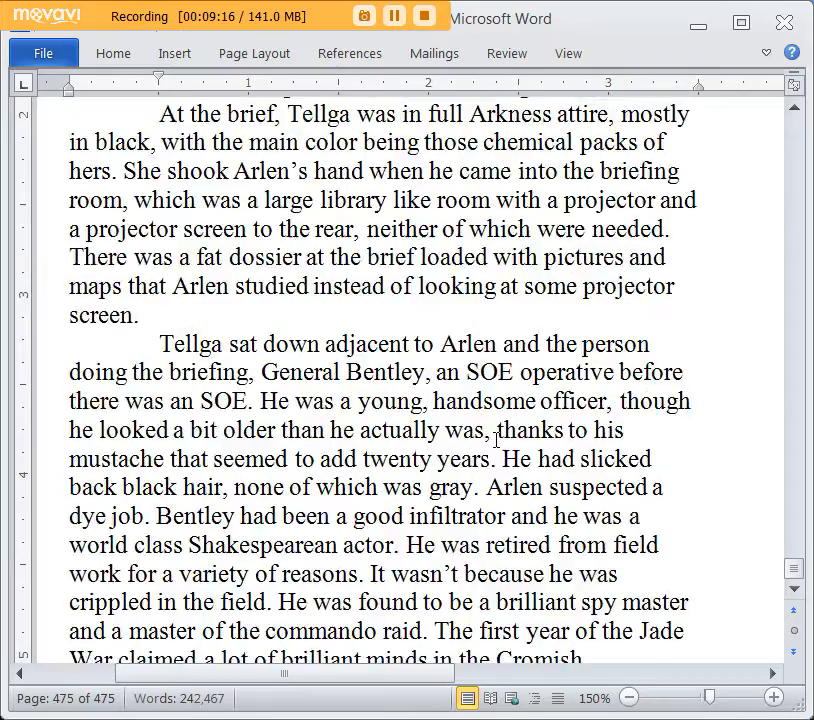
scroll(496, 440, "down", 4)
type("\"A")
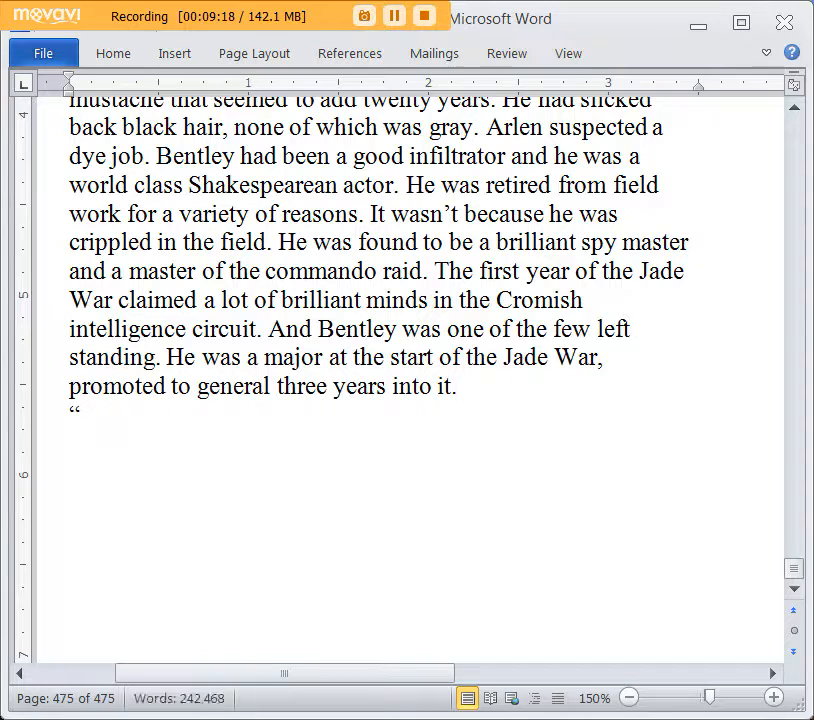
key("BackSpace")
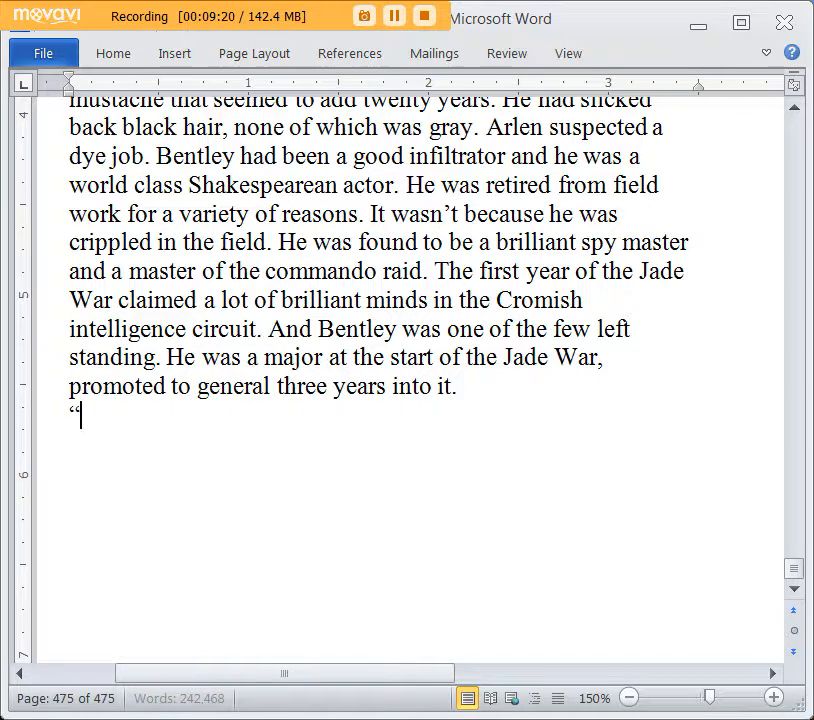
type("As two citizens of the Cromish")
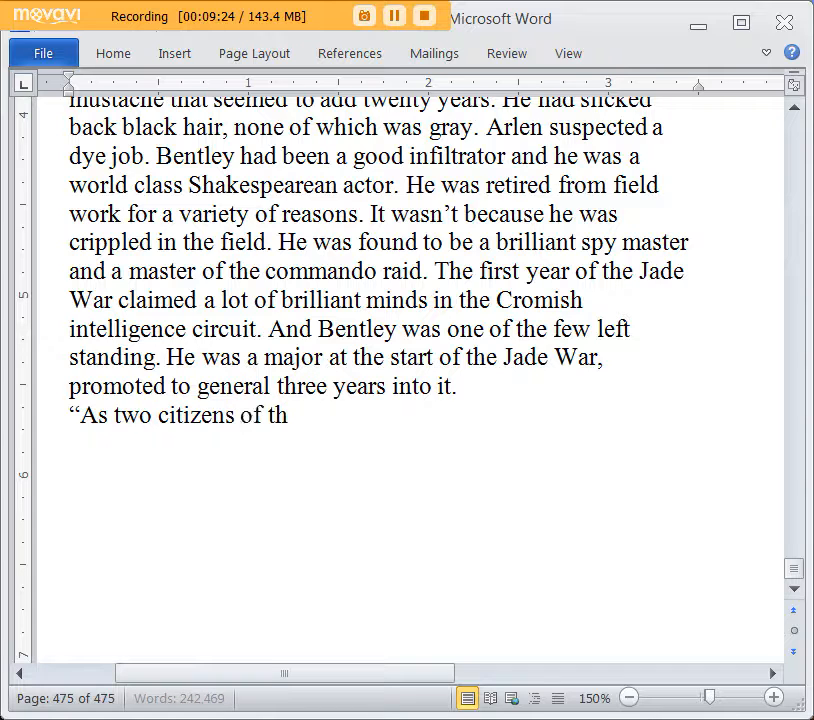
key("BackSpace")
key("BackSpace")
key("BackSpace")
key("BackSpace")
key("BackSpace")
key("BackSpace")
key("BackSpace")
key("BackSpace")
key("BackSpace")
key("BackSpace")
key("BackSpace")
key("BackSpace")
key("BackSpace")
key("BackSpace")
key("BackSpace")
key("BackSpace")
key("BackSpace")
key("BackSpace")
key("BackSpace")
key("BackSpace")
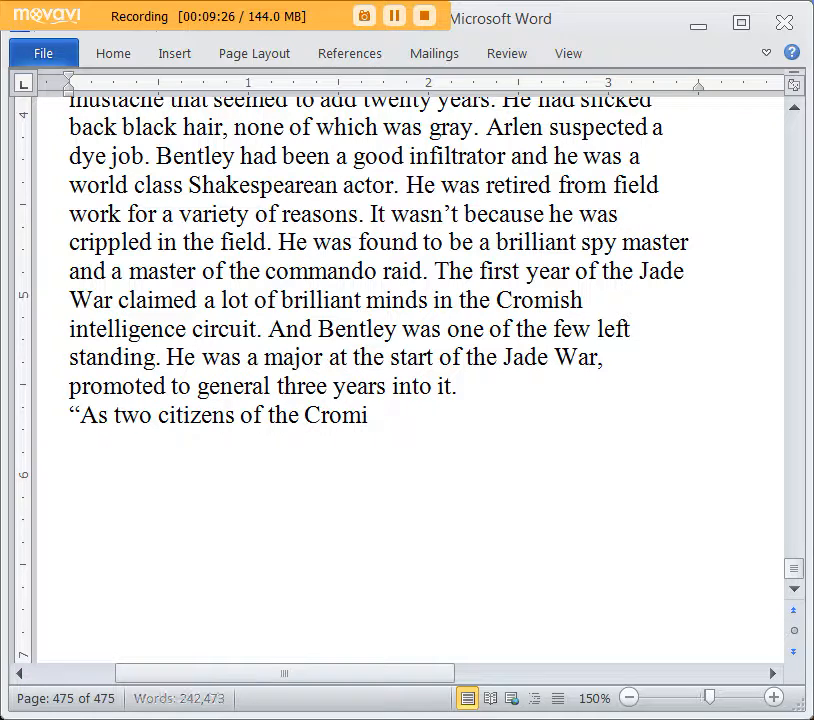
Indent the new paragraph and begin it with "Bentley let Arlen and Tellga digest"
key("Tab")
type("B")
key("BackSpace")
key("BackSpace")
type("Bentley let Arlen a")
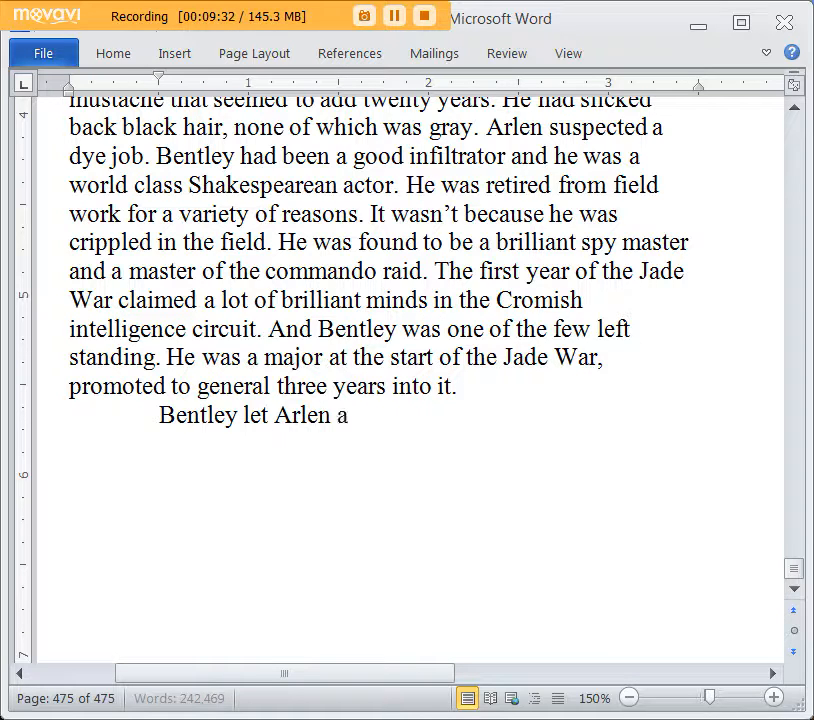
type("nd Tellga digest ")
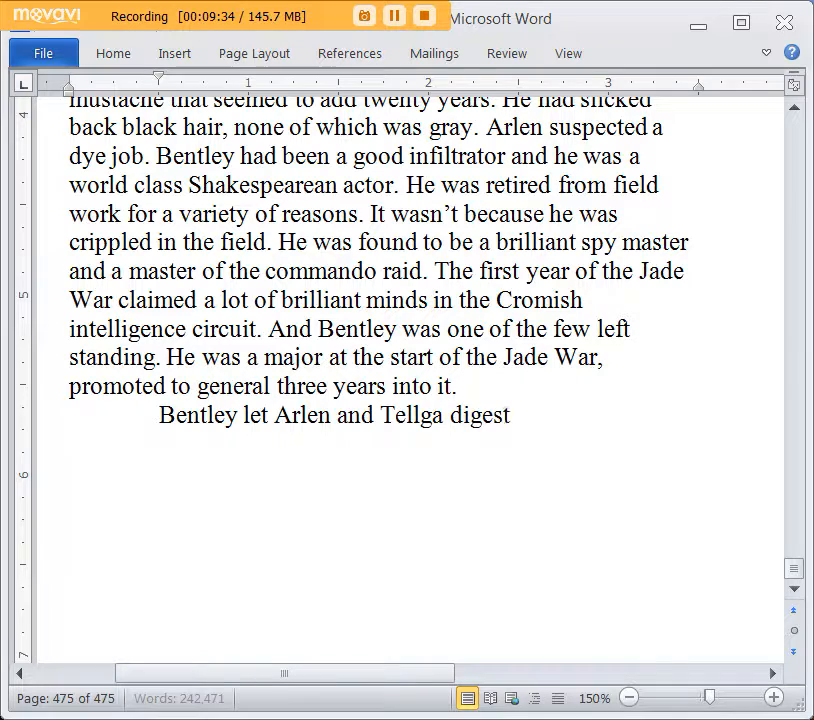
Finish the sentence after "digest" with "the files for a bit before speaking up."
type("their files")
key("BackSpace")
key("BackSpace")
key("BackSpace")
key("BackSpace")
key("BackSpace")
key("BackSpace")
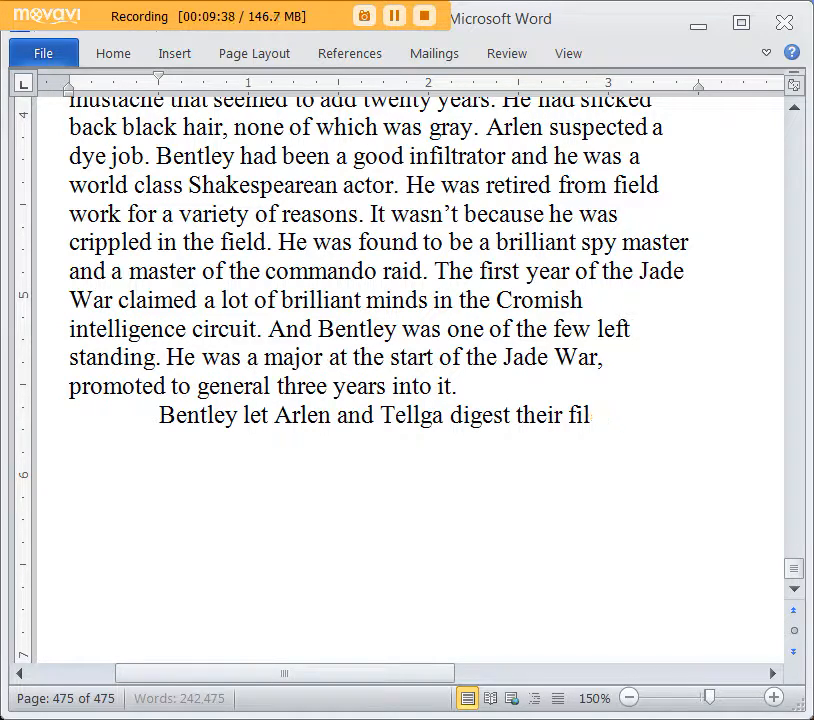
key("BackSpace")
key("BackSpace")
type("files for a b")
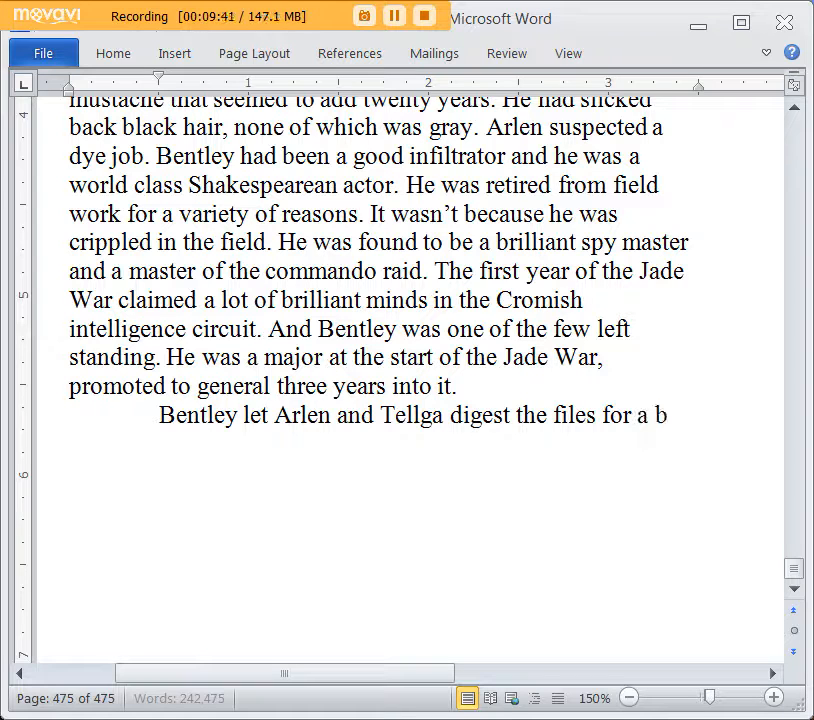
type("it before speaking up.")
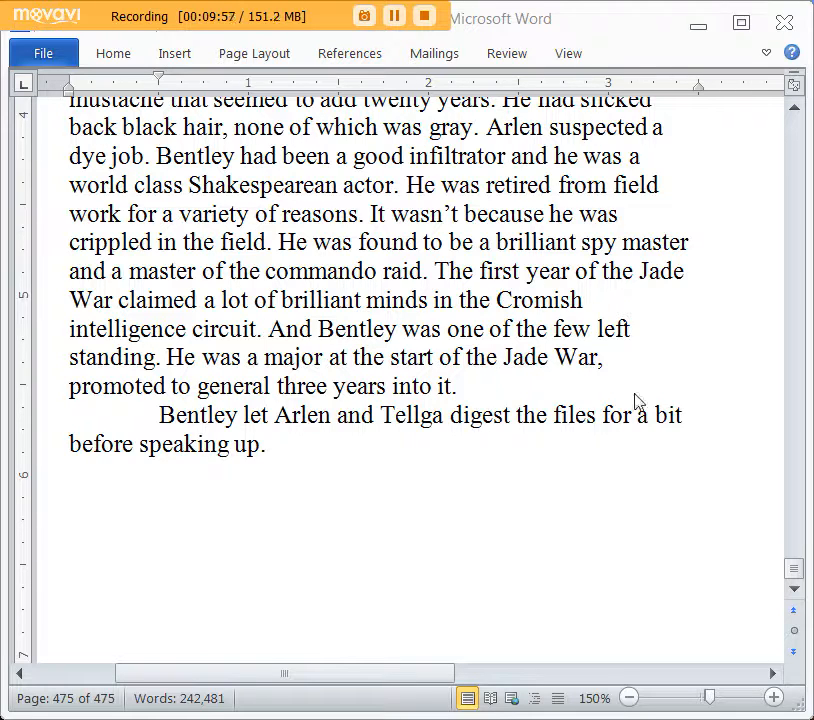
Start a new unindented paragraph of dialogue after "before speaking up." that opens with "“We’re going back hom"
left_click(475, 454)
key("Return")
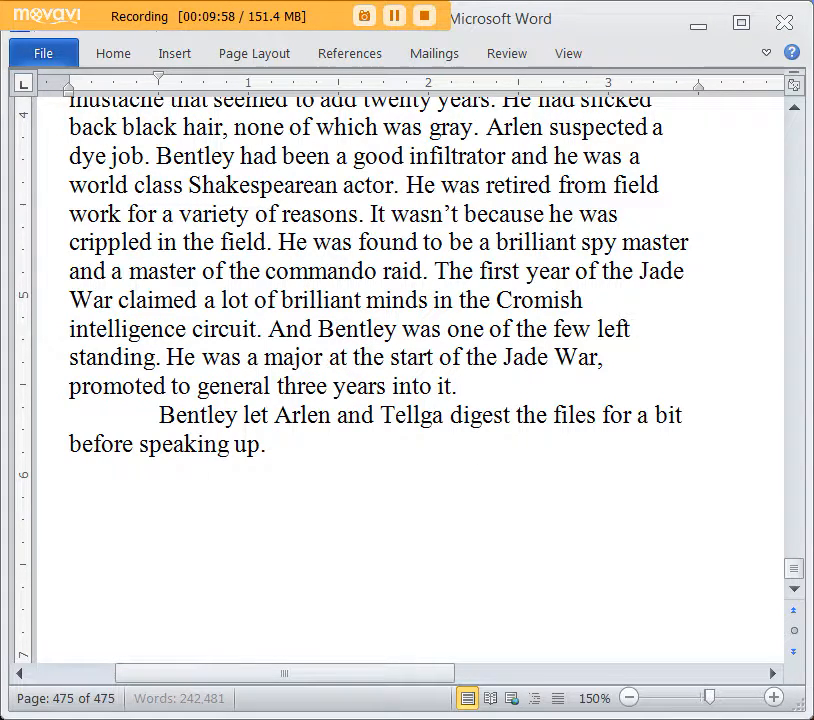
type("\"")
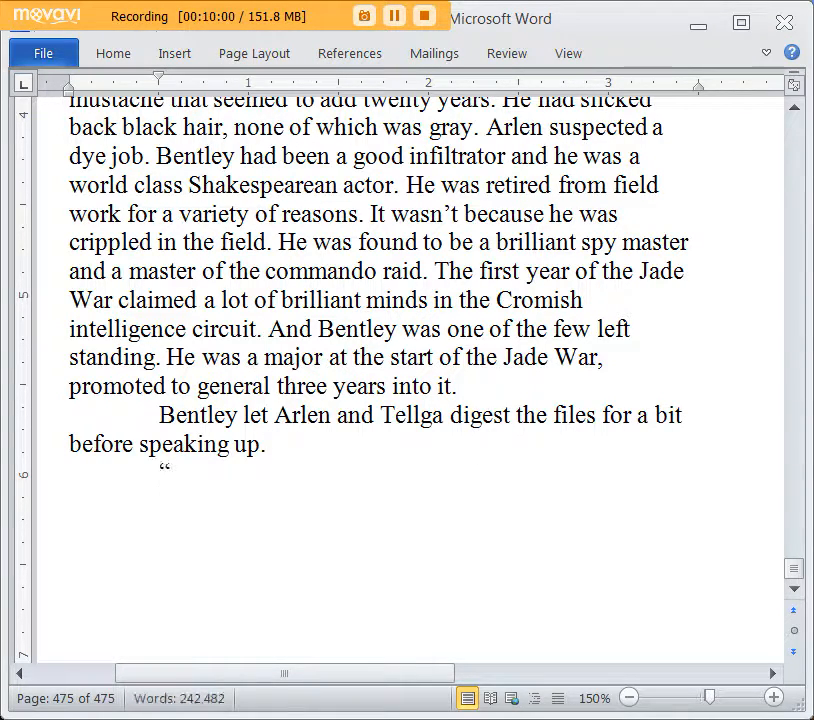
type("W")
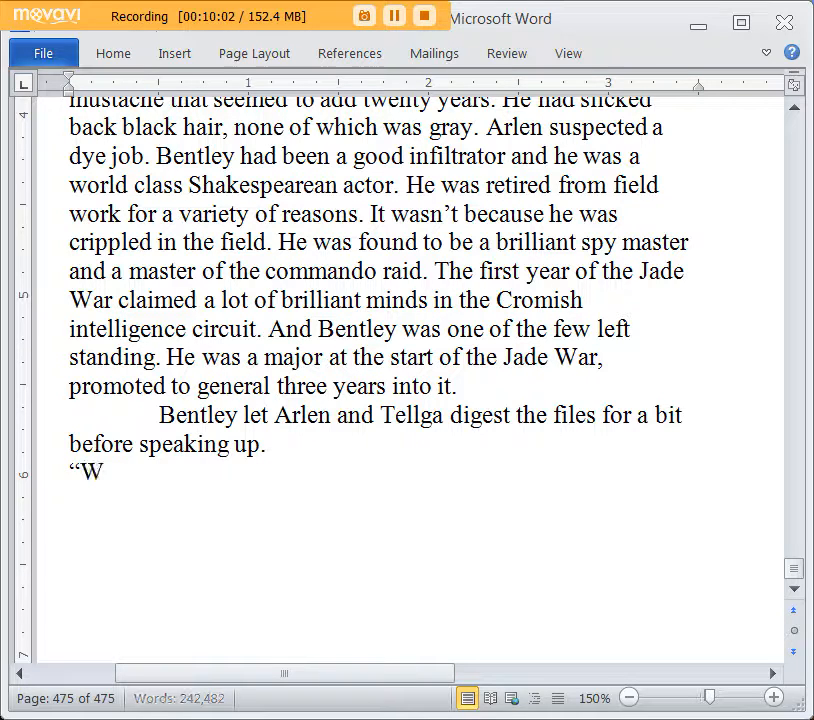
type("e're stricking")
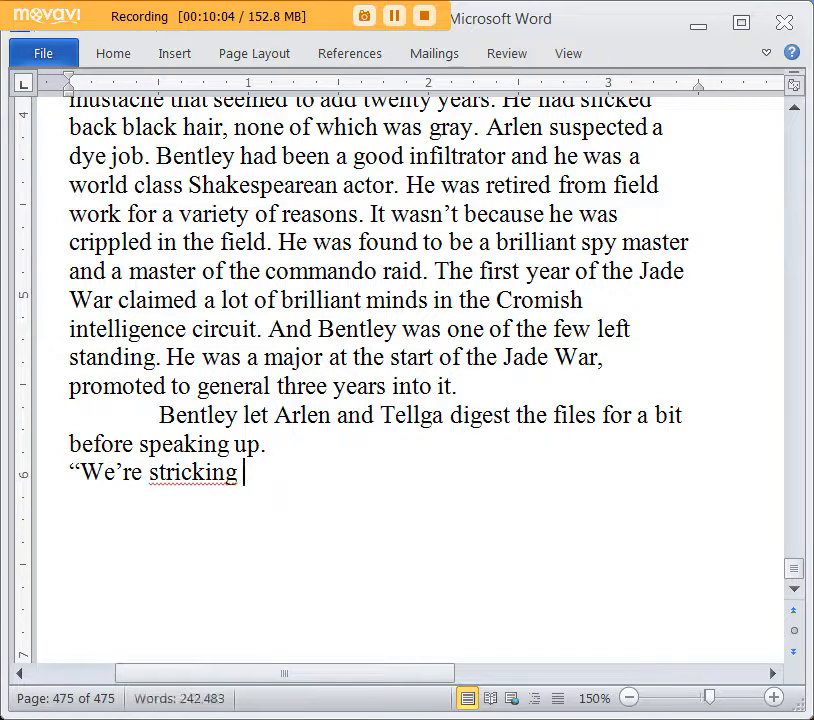
key("BackSpace")
key("BackSpace")
key("BackSpace")
key("BackSpace")
key("BackSpace")
type("going back hom")
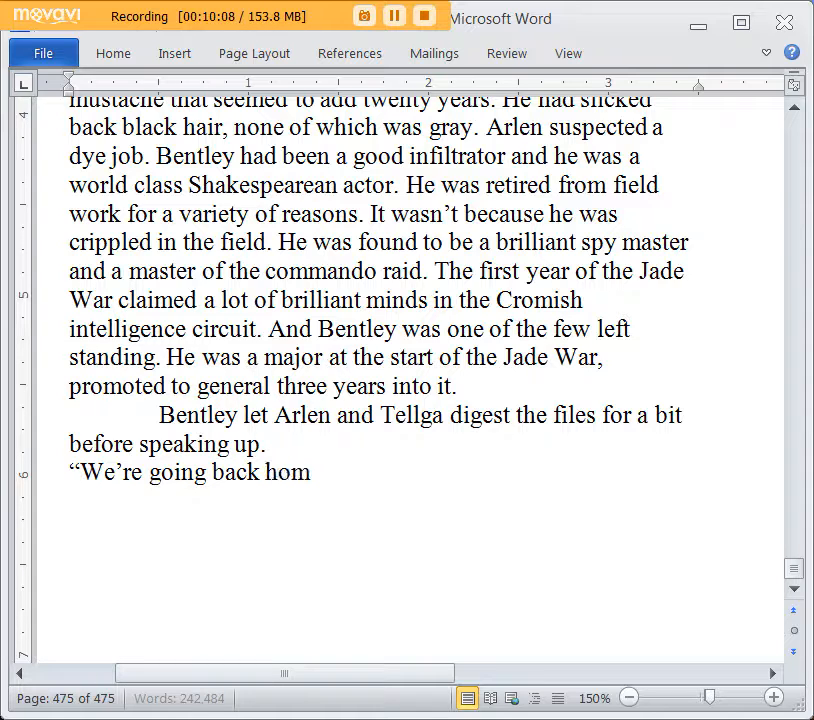
Complete the word "home" and continue with "to do something important, my comrades.” Bentley said, “The docks of Liverpool must be"
type("e to do some")
type("imp")
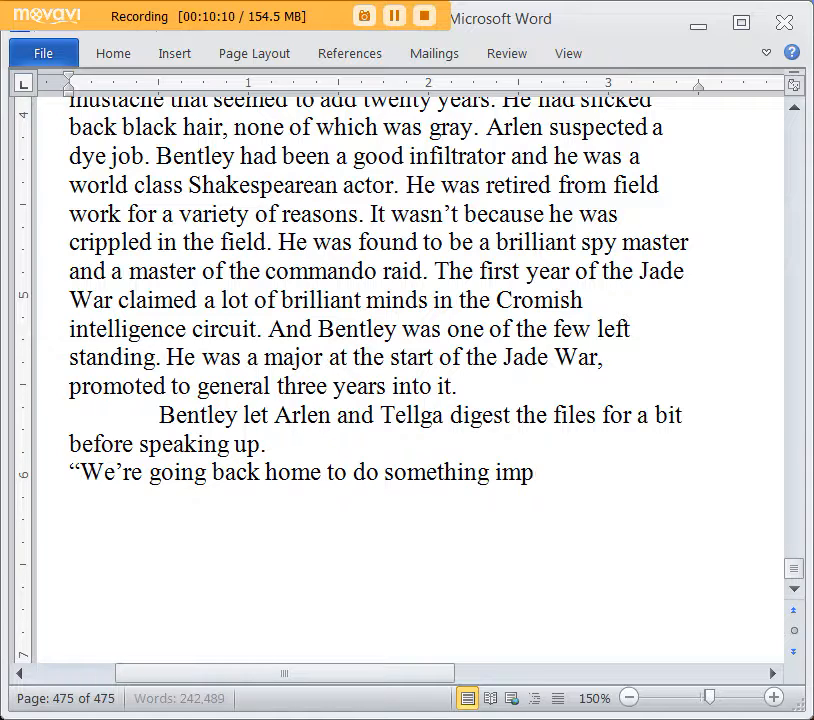
type("ortant, my comra")
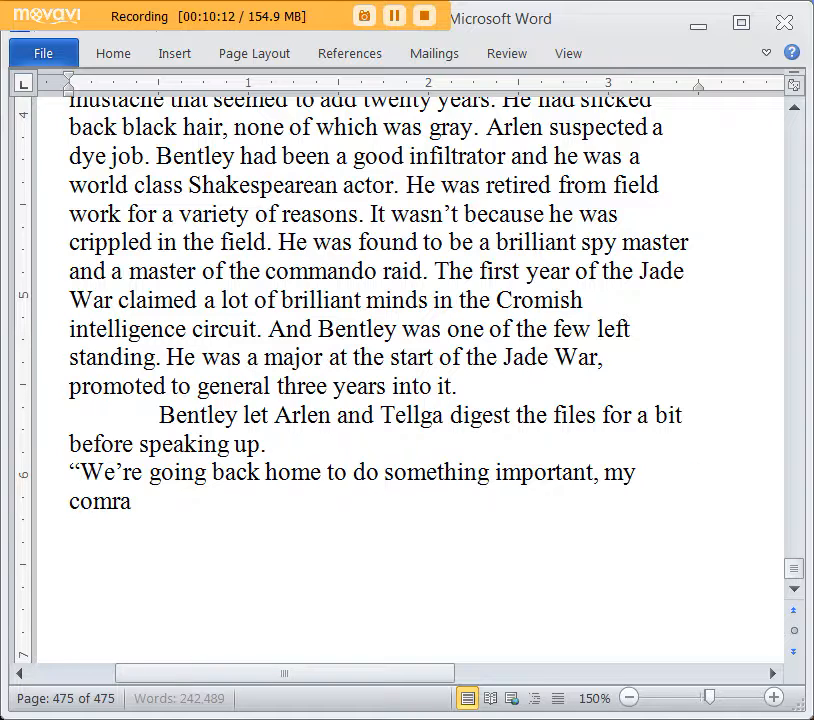
type("des.\" Bentley said, \"The docks of Liverp")
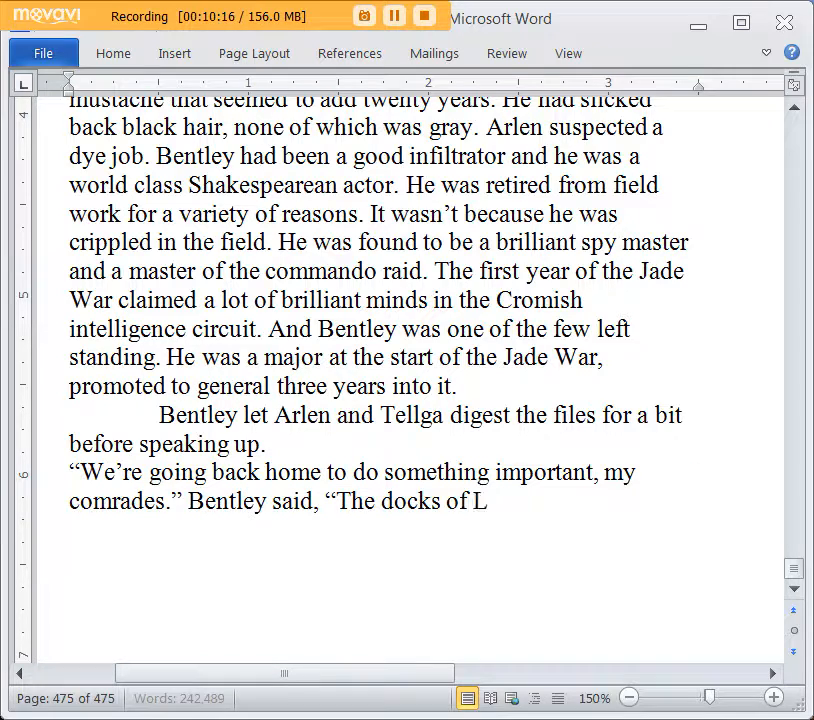
type("ool must be ")
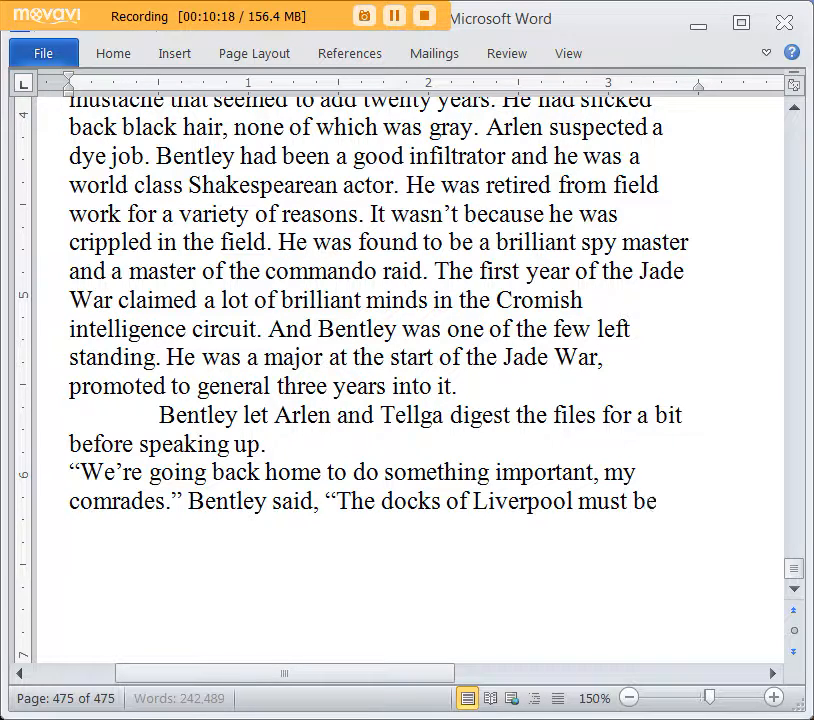
type("demolished")
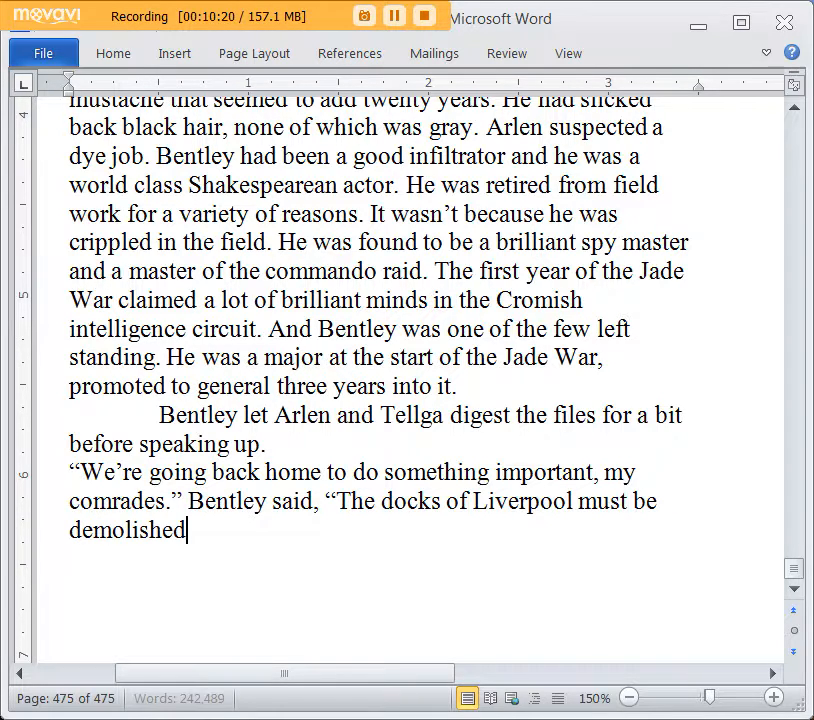
key("BackSpace")
key("BackSpace")
key("BackSpace")
key("BackSpace")
key("BackSpace")
key("BackSpace")
key("BackSpace")
key("BackSpace")
key("BackSpace")
key("BackSpace")
Continue Bentley's speech after "must be" with "put out of commission. It is a stepping stone to realizing our dream of liberating dear"
type("p")
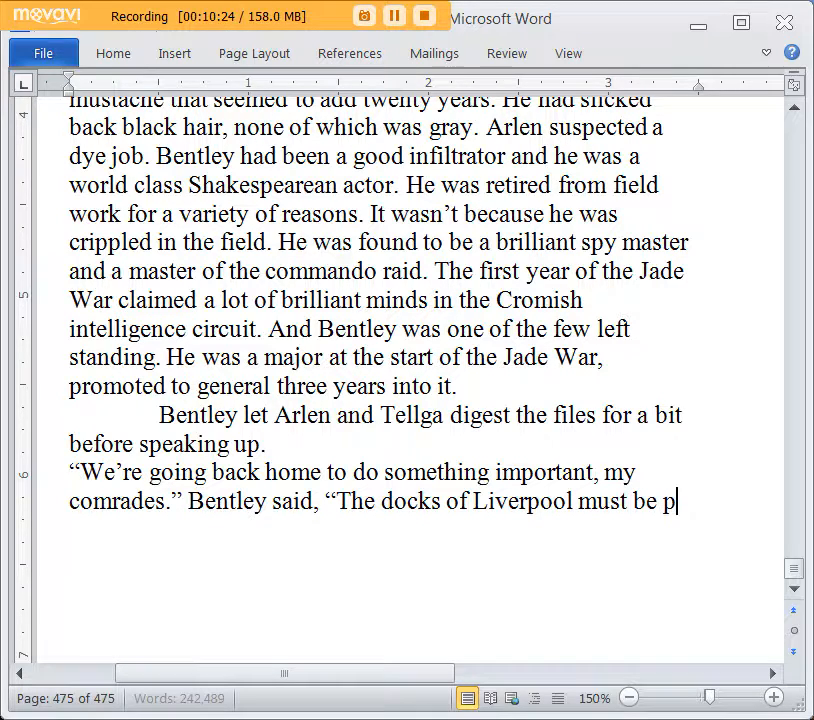
type("ut out of commiss")
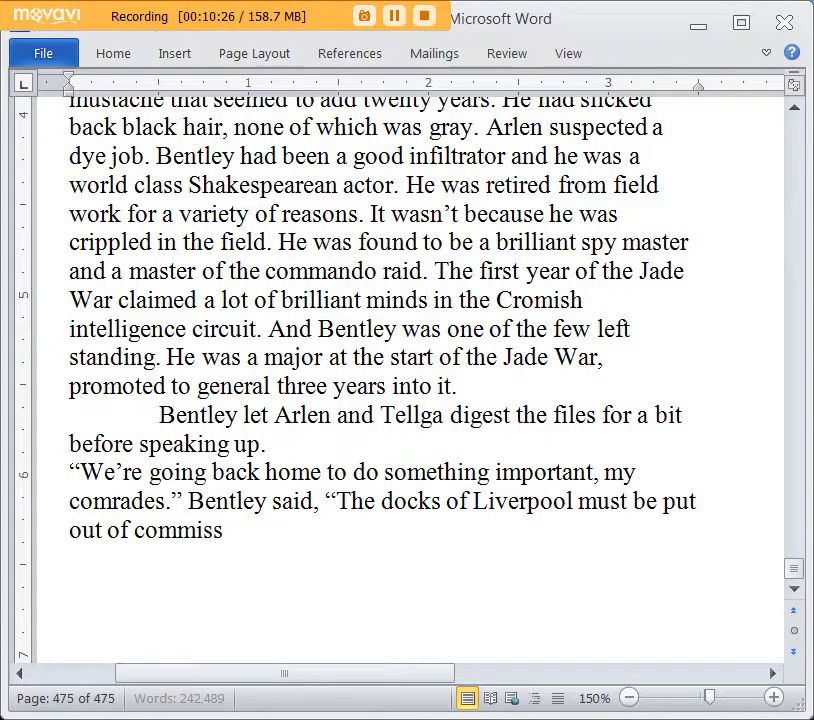
type("ion. It is a stepp")
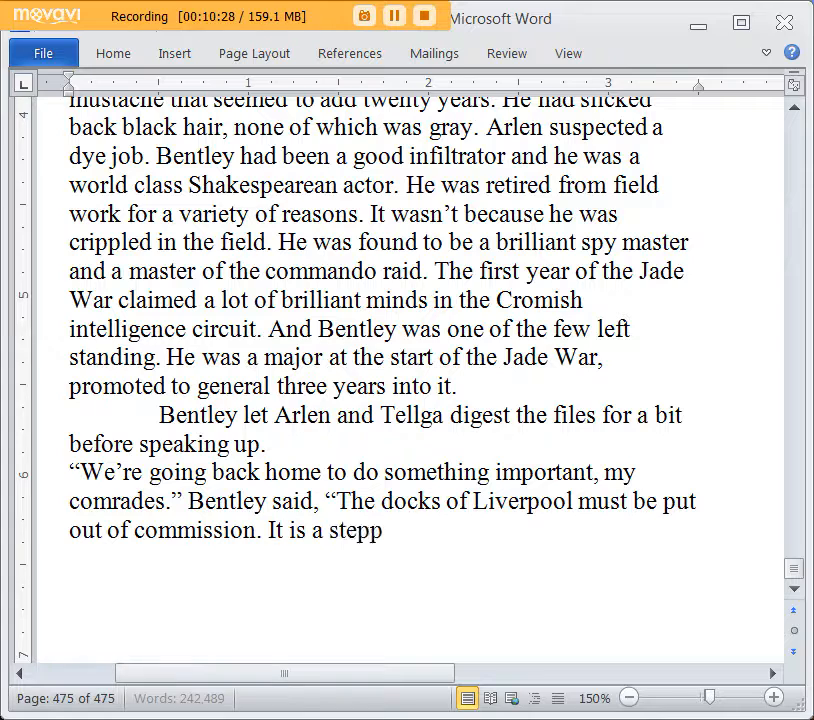
type("ing stone to realiz")
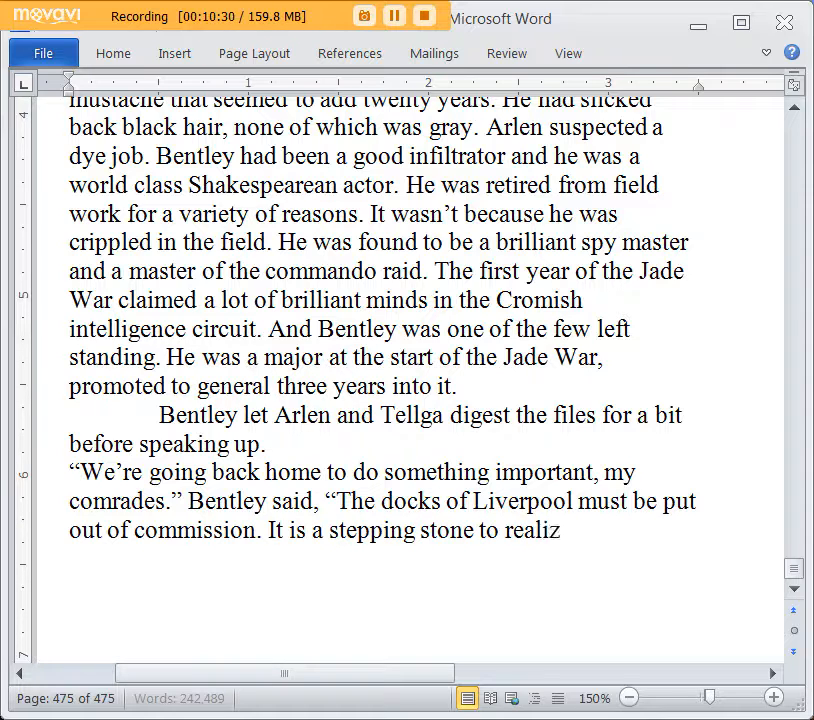
type("ing our dream of liber")
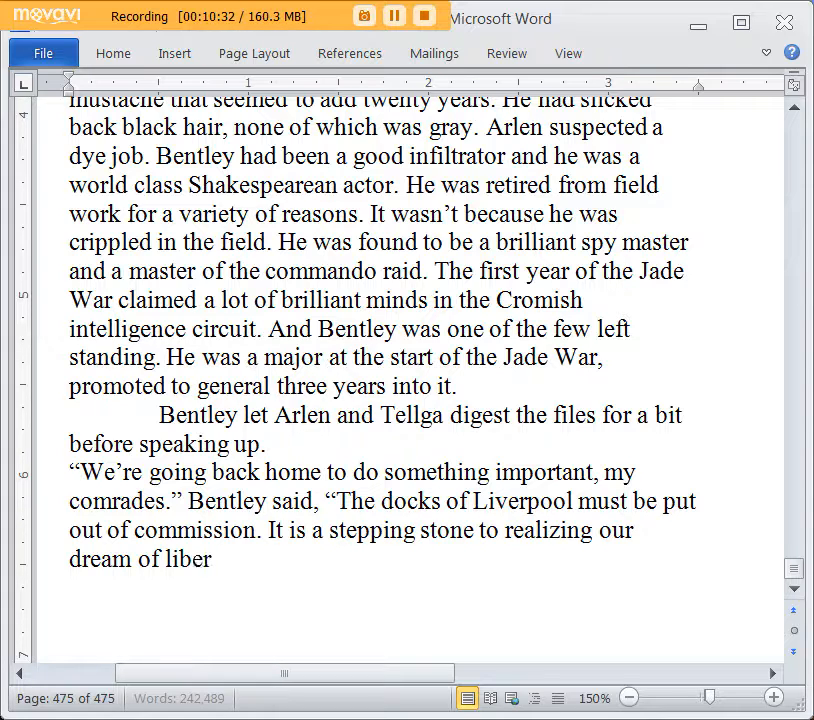
type("ating dear")
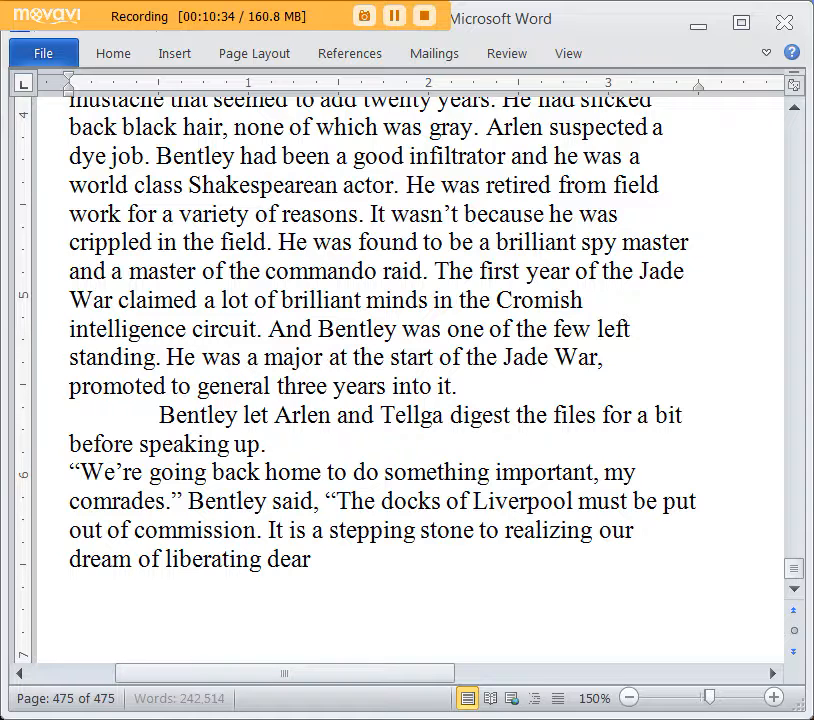
Finish Bentley's speech with "Cromia from foreign oppression. May it never again end up dominated by a foreign threat.”"
type(" Cromia from foreign opp")
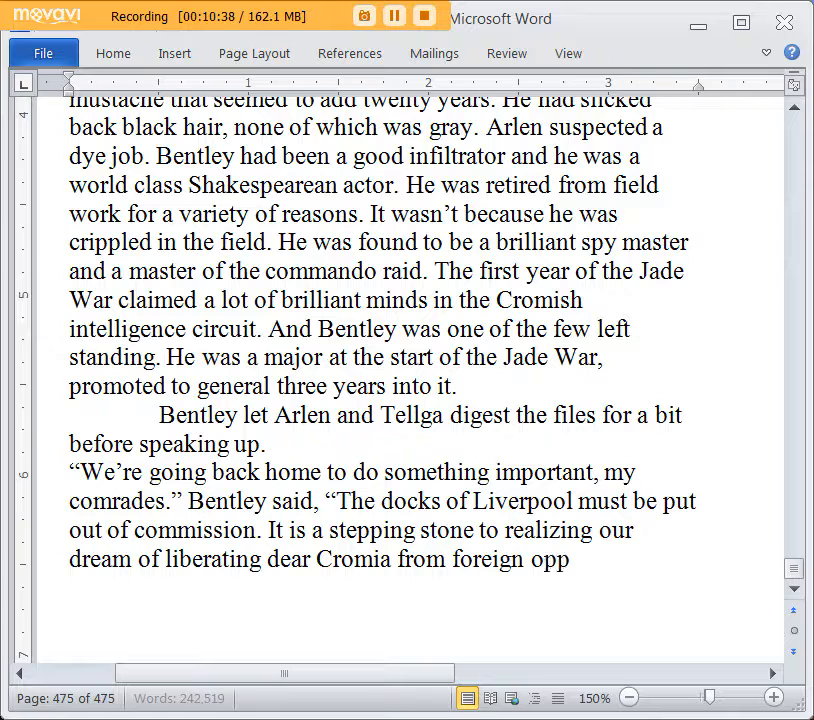
type("ression. May it")
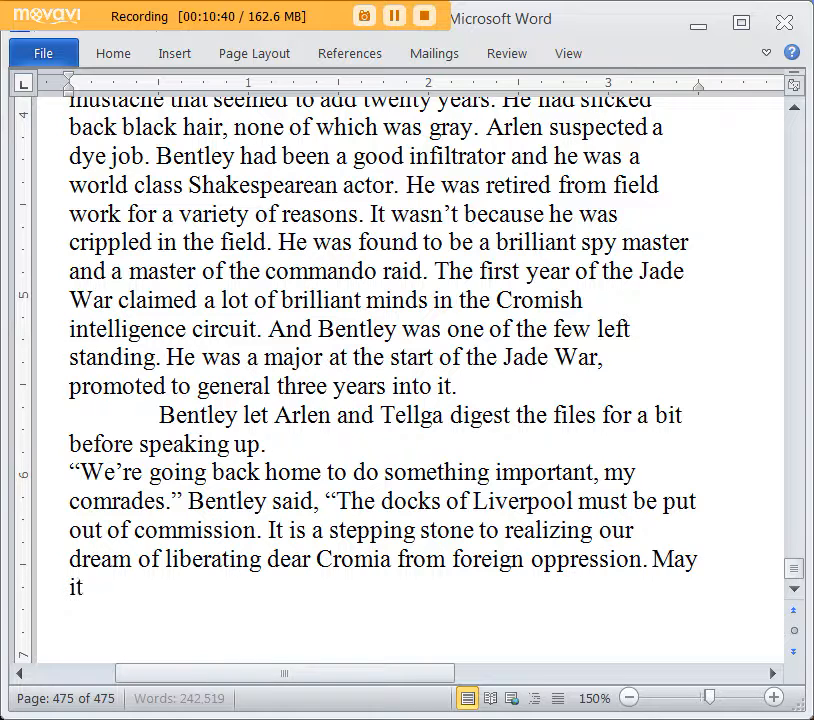
type(" never again")
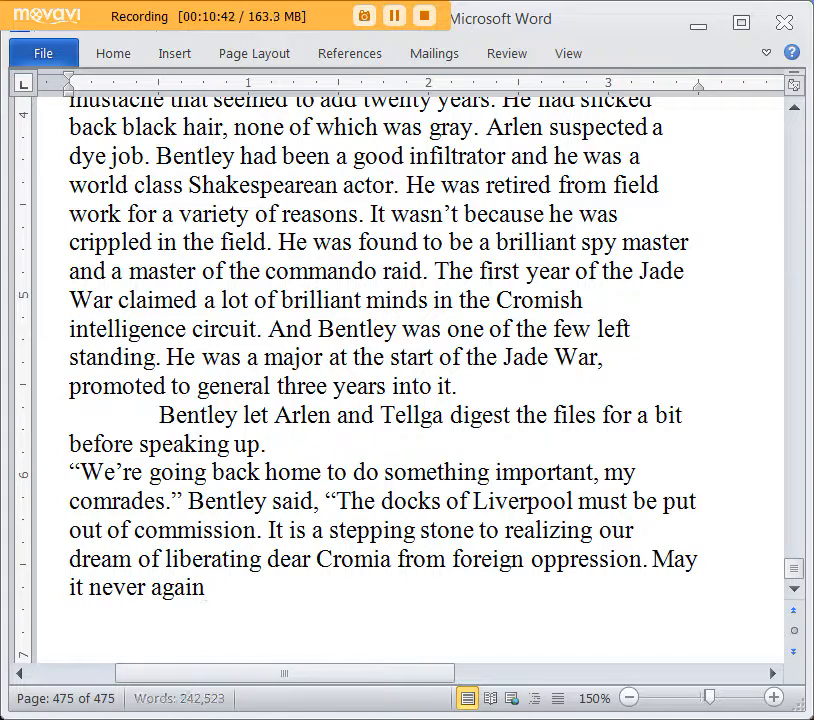
type(" end up domina")
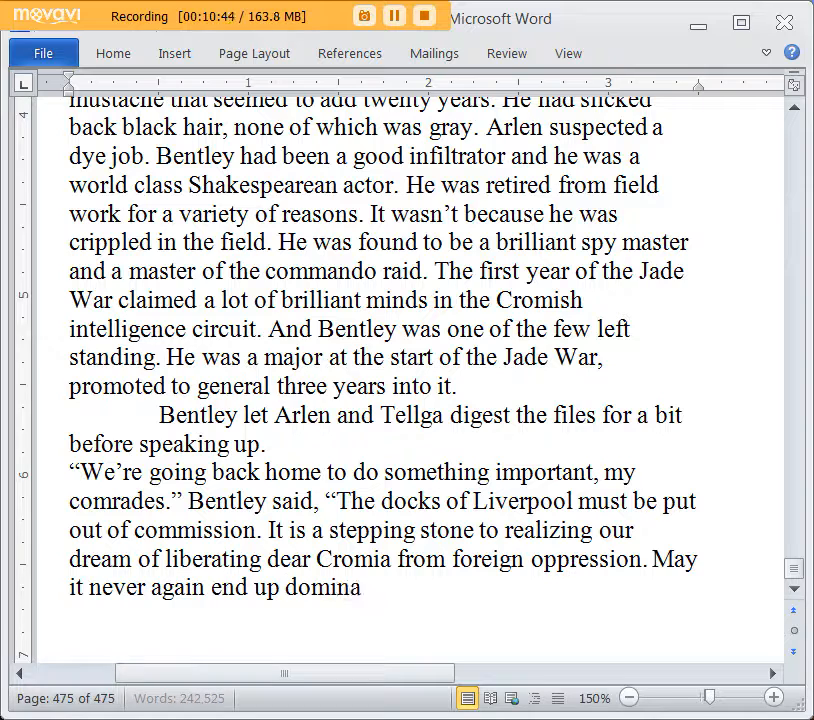
type("ted by a foreign threat.”")
Add the reply "“Agreed sir.” Arlen noted." as a new unindented paragraph, and start an indented paragraph below it
key("Return")
type("“Agre")
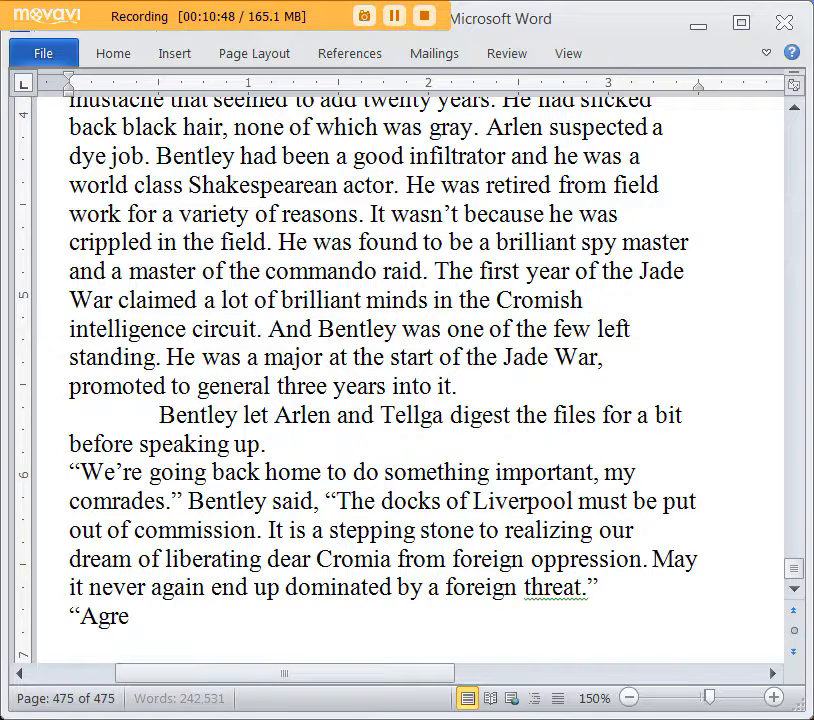
type("ed sir.” ")
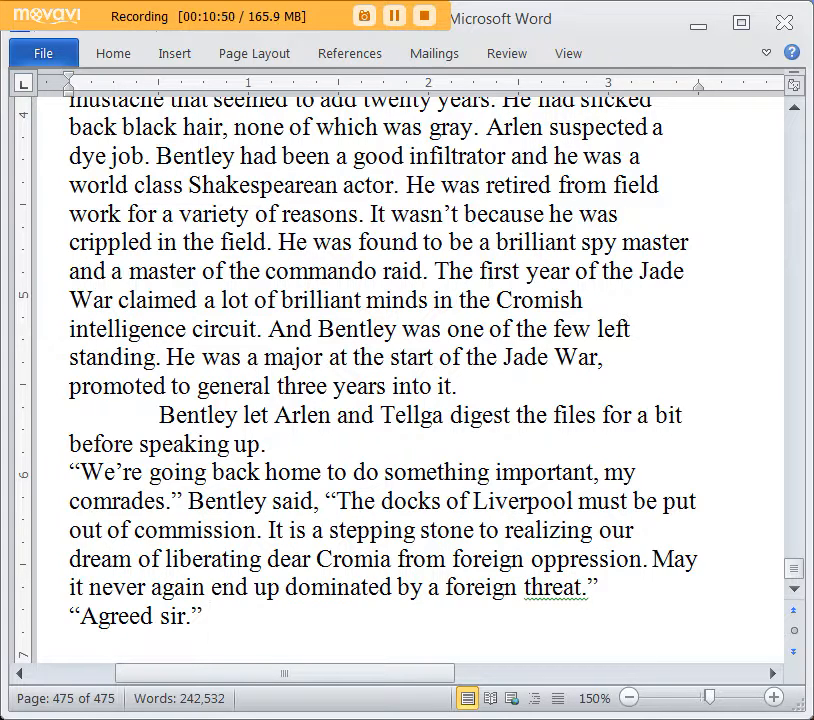
type("Arlen ")
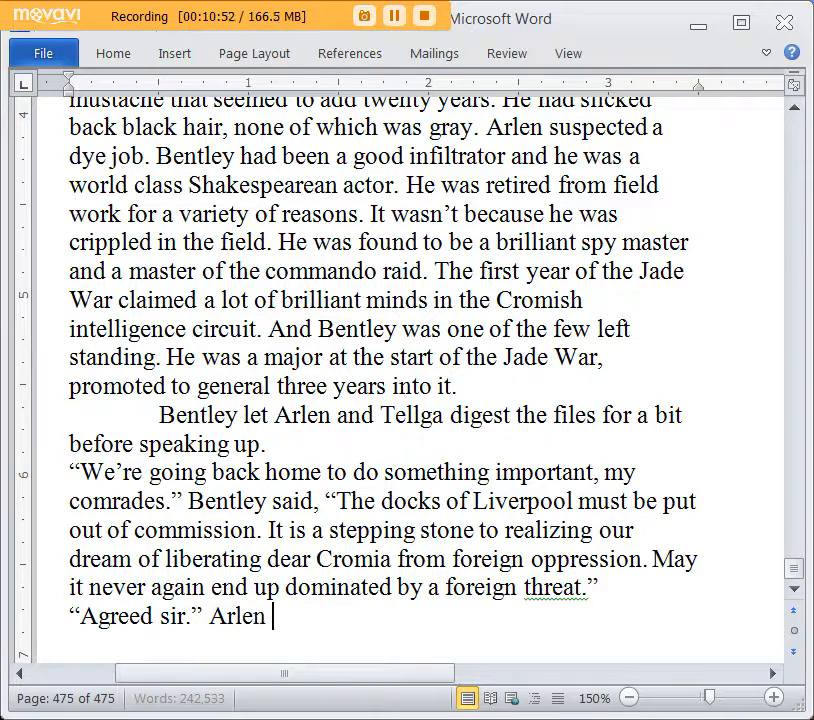
type("noted.")
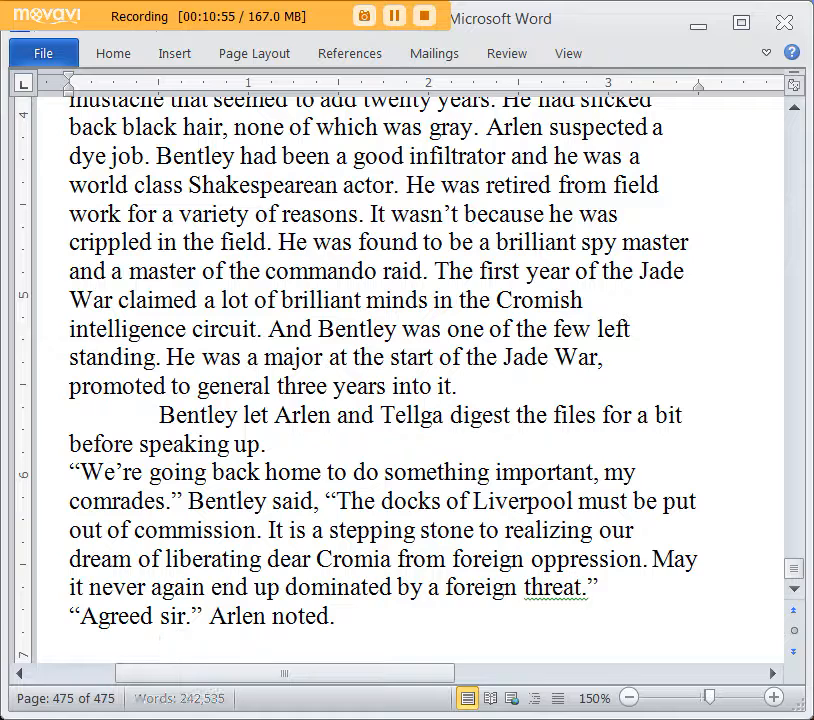
key("Return")
key("Tab")
type("He thougth")
key("BackSpace")
key("BackSpace")
key("BackSpace")
key("BackSpace")
key("BackSpace")
key("BackSpace")
key("BackSpace")
key("BackSpace")
key("BackSpace")
key("BackSpace")
Write "Arlen thought Tellga would agree. She looked over to Arlen and Bentley." in the indented paragraph
type("Arlen t")
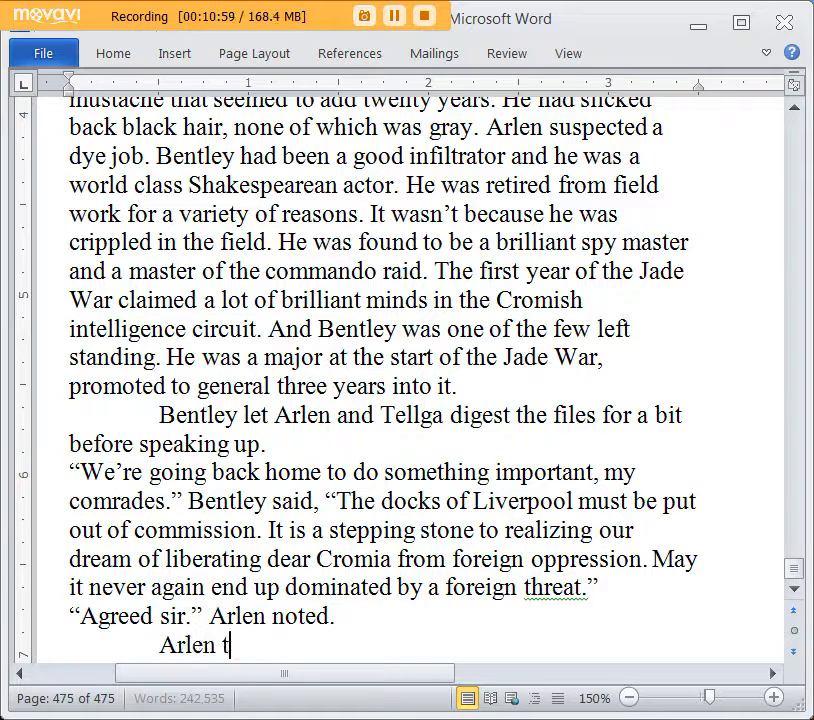
type("hought Tellga would")
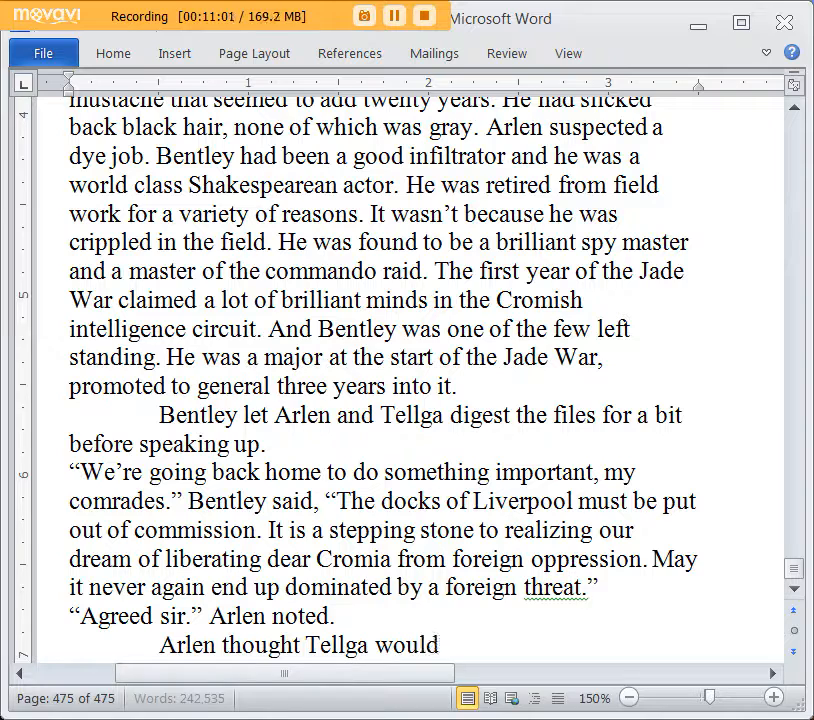
type(" agree. She looke")
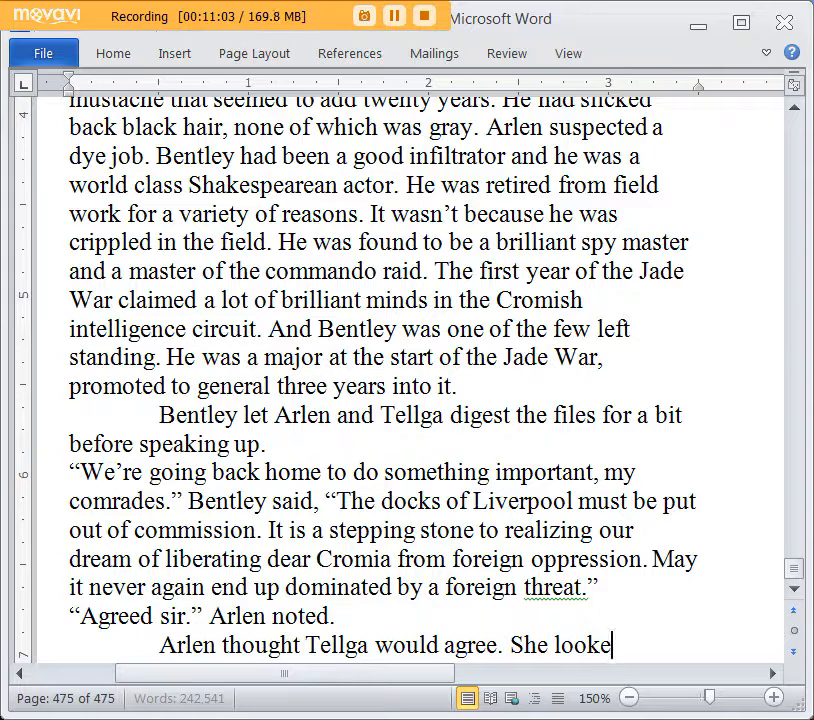
type("d over to Ar")
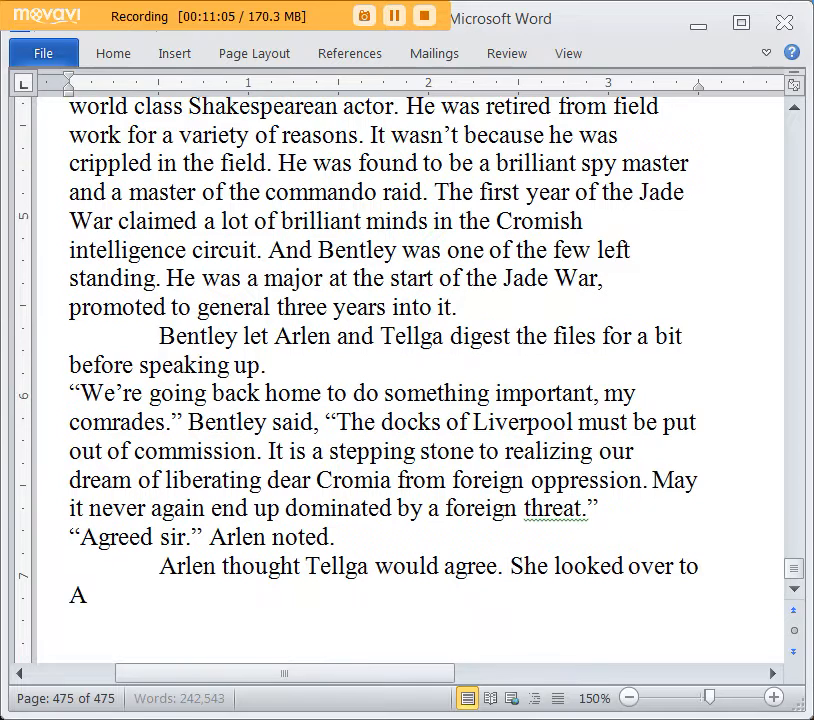
type("len and Ben")
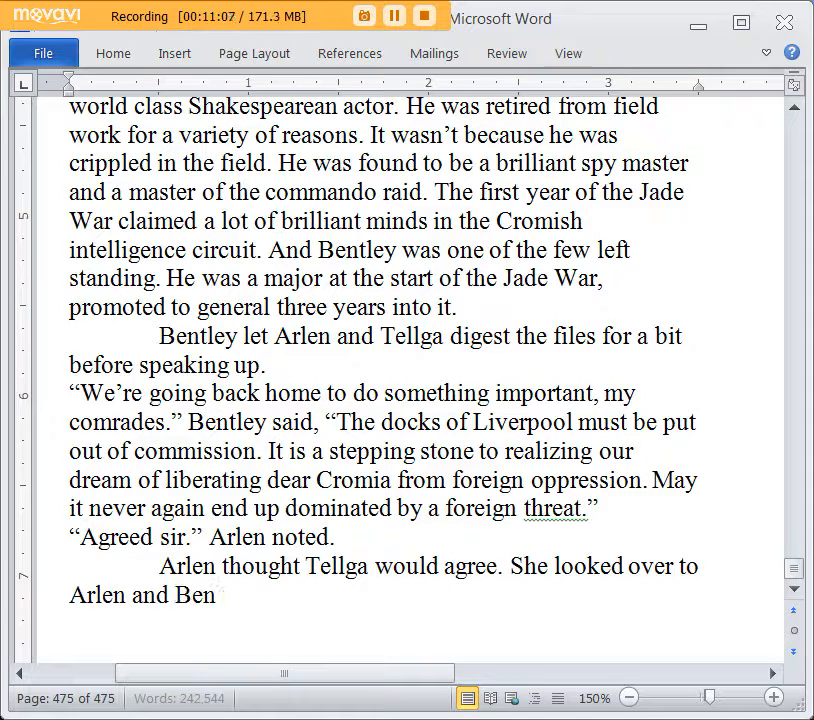
type("tley.")
Start a new unindented paragraph with "“I’m a bit of an internationalist, gentlemen.” Tellga noted," and open a second quotation
key("Return")
type("\"I'")
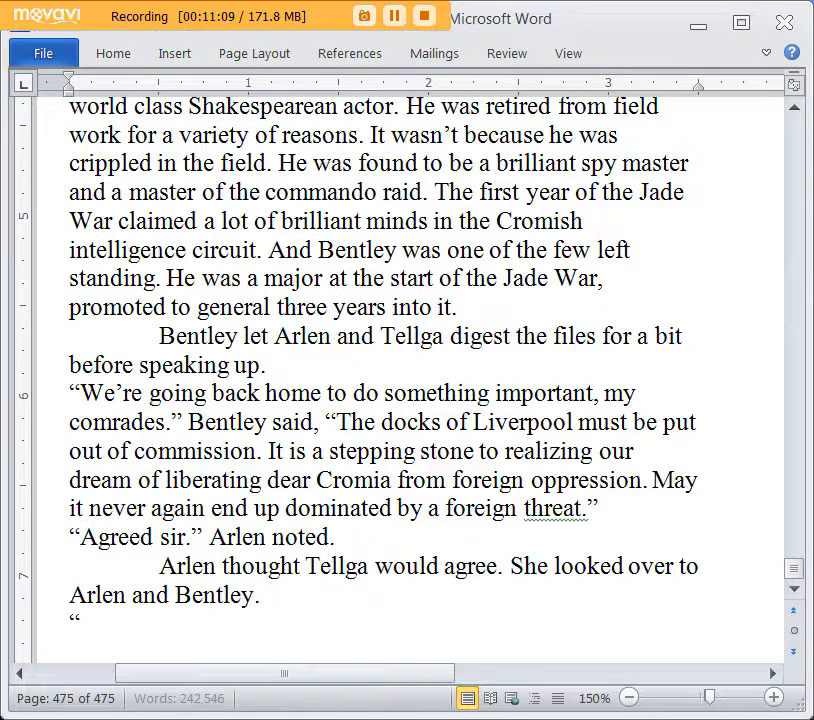
type("m a bit of an int")
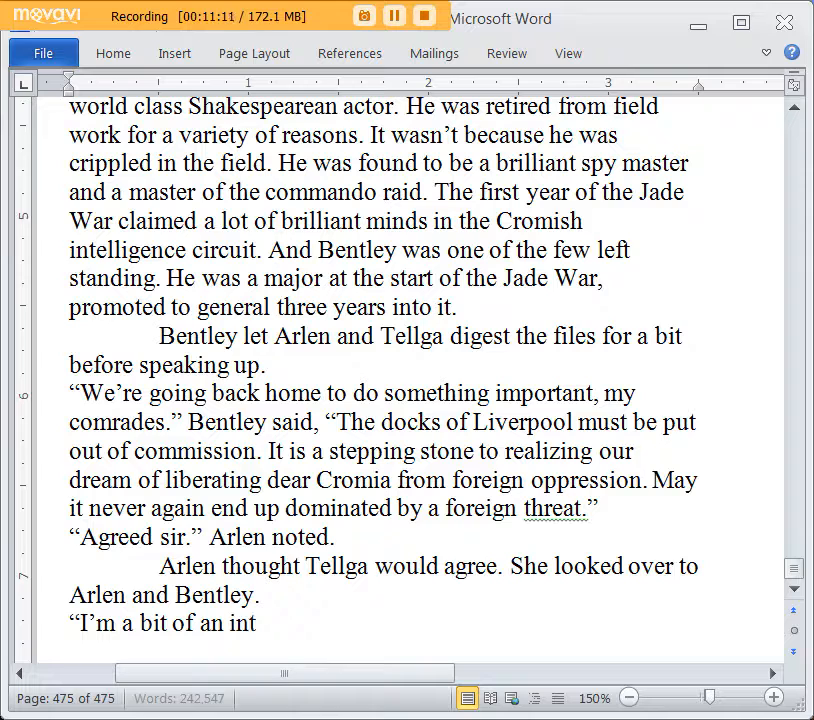
type("ernationalist")
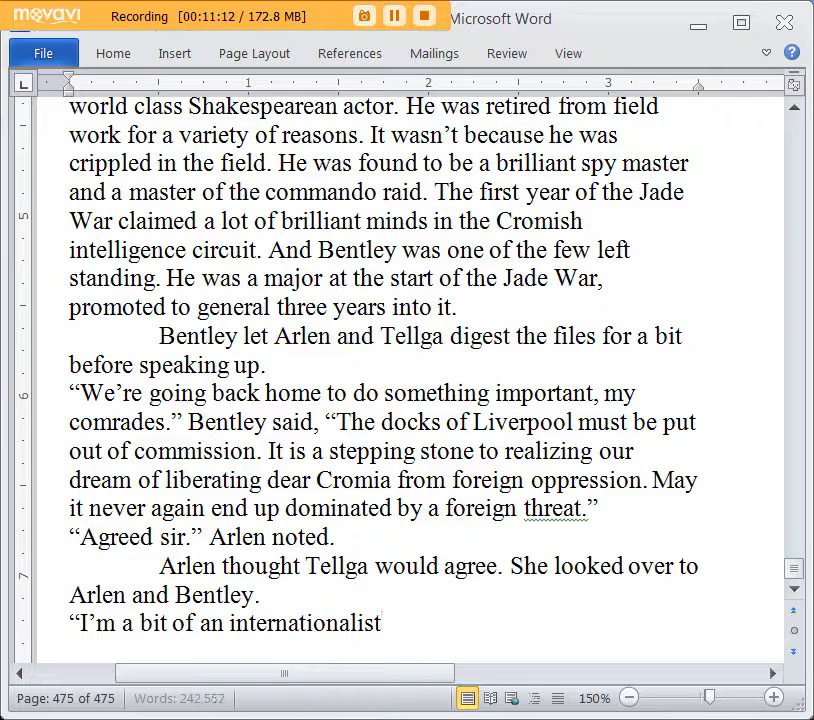
type(", gentlemen.\"")
type(" Tellga note")
type("d, \"")
Continue Tellga's second quotation with "Some day, Cromia and all the other states of Europe will be one."
type("S")
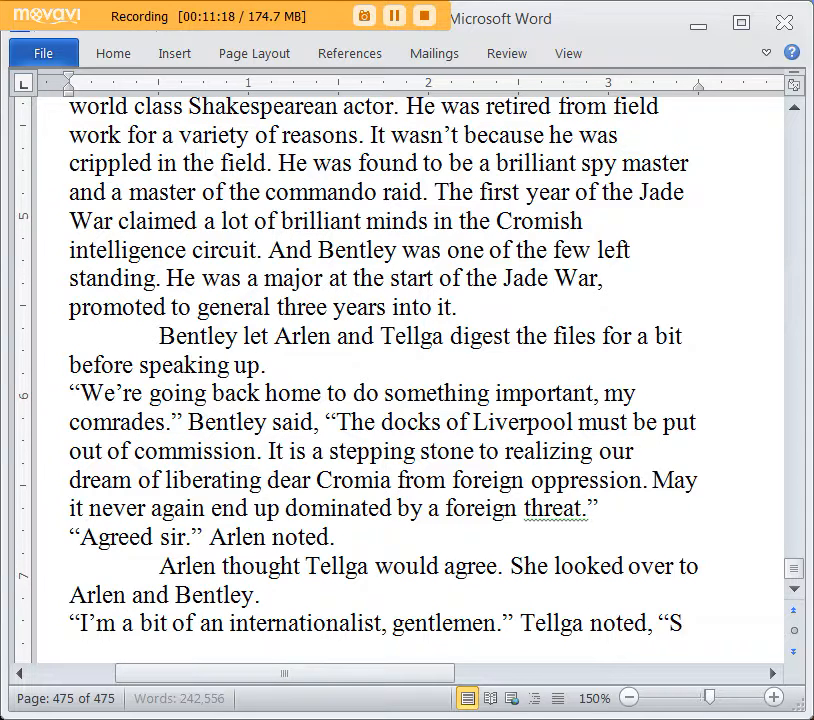
type("ome day, Cromia an")
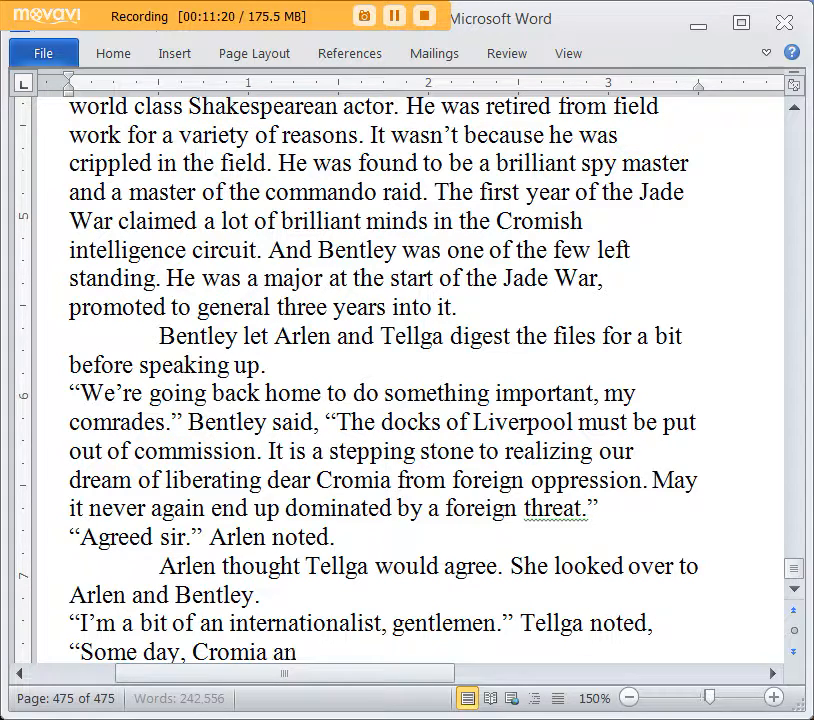
type("d all the othe")
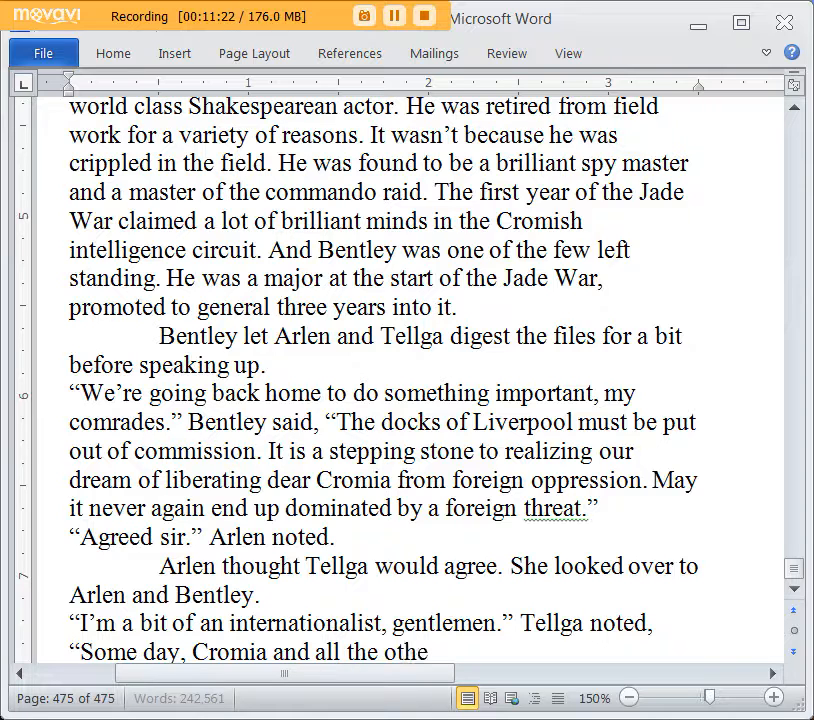
type("r states of Europe")
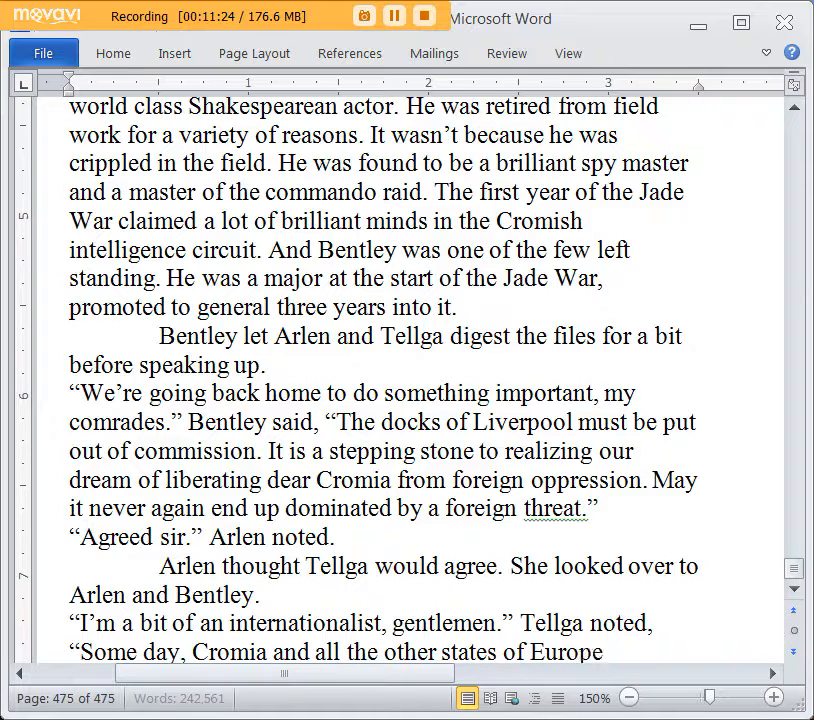
type(" will be one. Li")
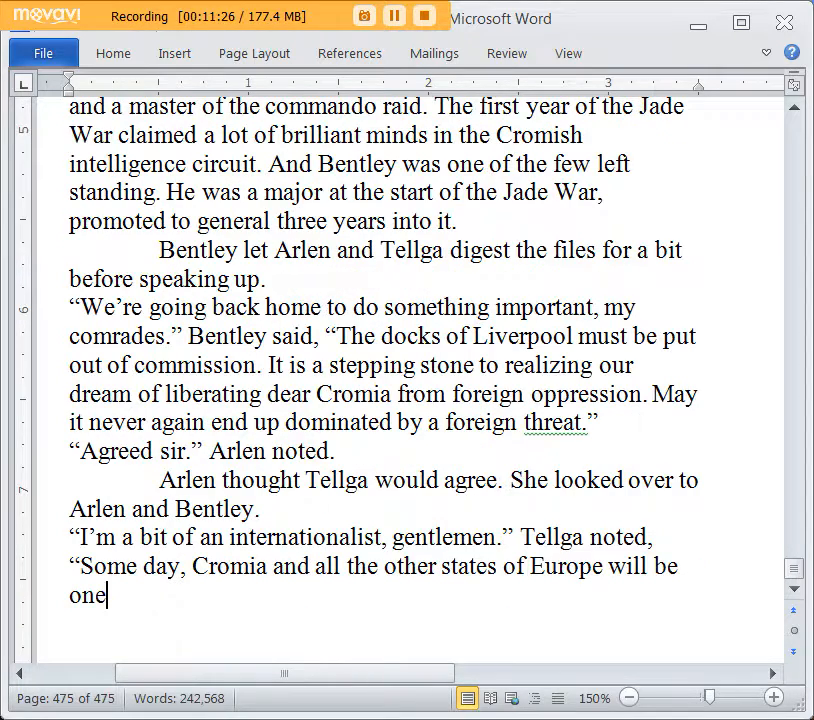
key("BackSpace")
key("BackSpace")
Finish Tellga's quotation with "Like the United States.”"
type("L")
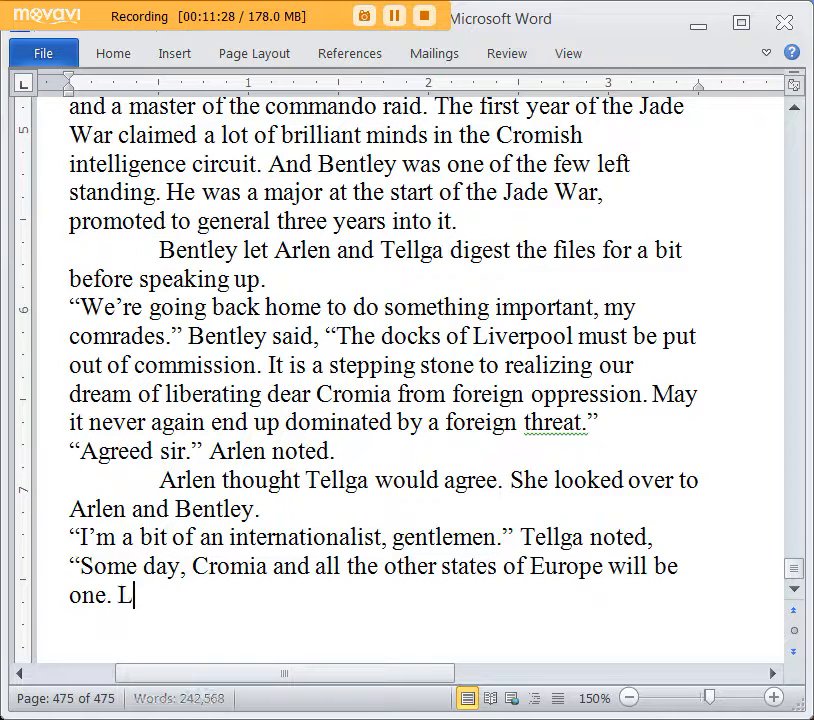
type("ike the Uo")
key("BackSpace")
type("nitd")
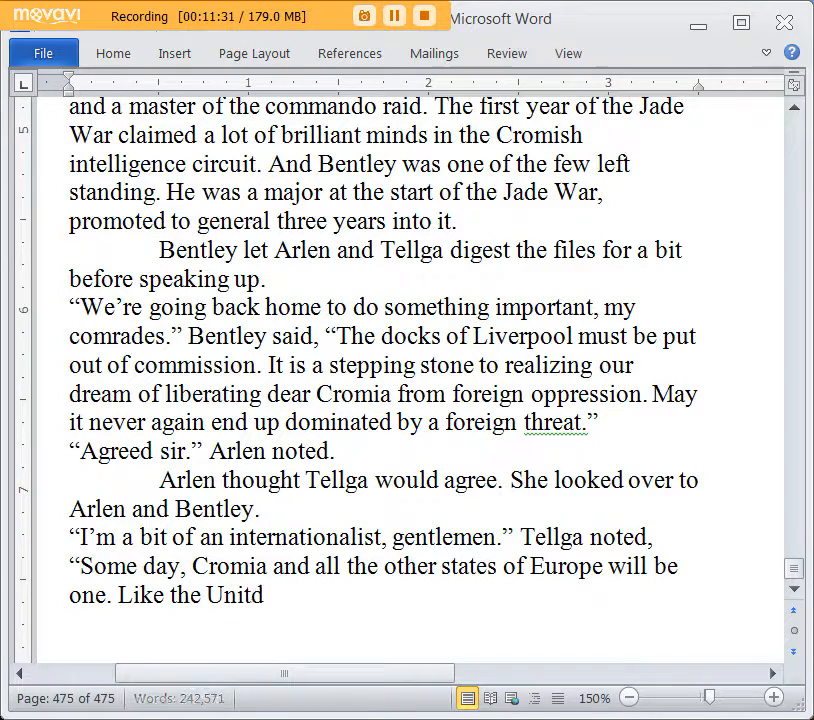
key("BackSpace")
type("ed States.")
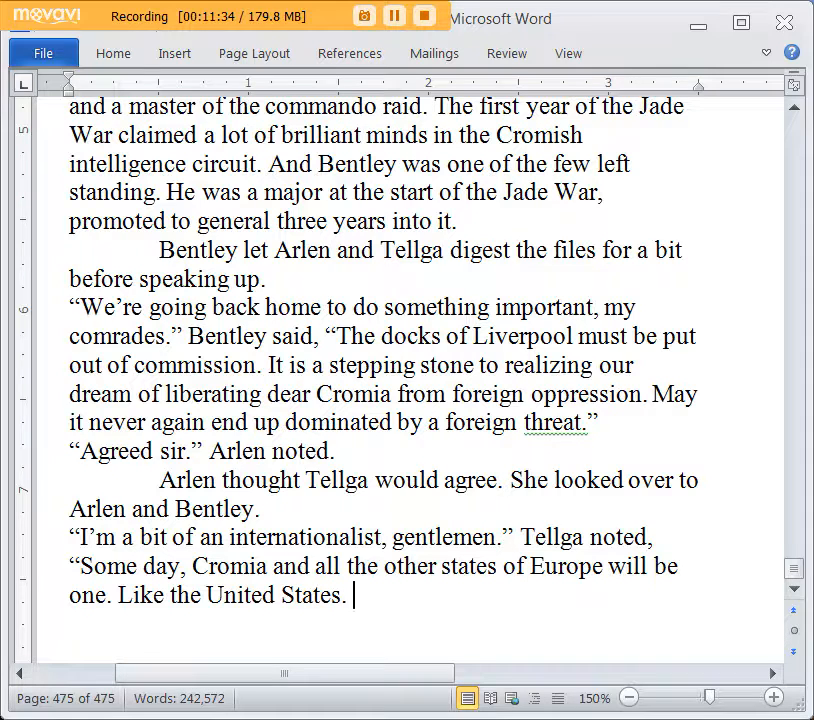
type("\"")
Add a new unindented paragraph reading "“Sounds kind of like the dream of old Gazher.” Bentley mused."
key("Return")
type("\"Sounds kind of")
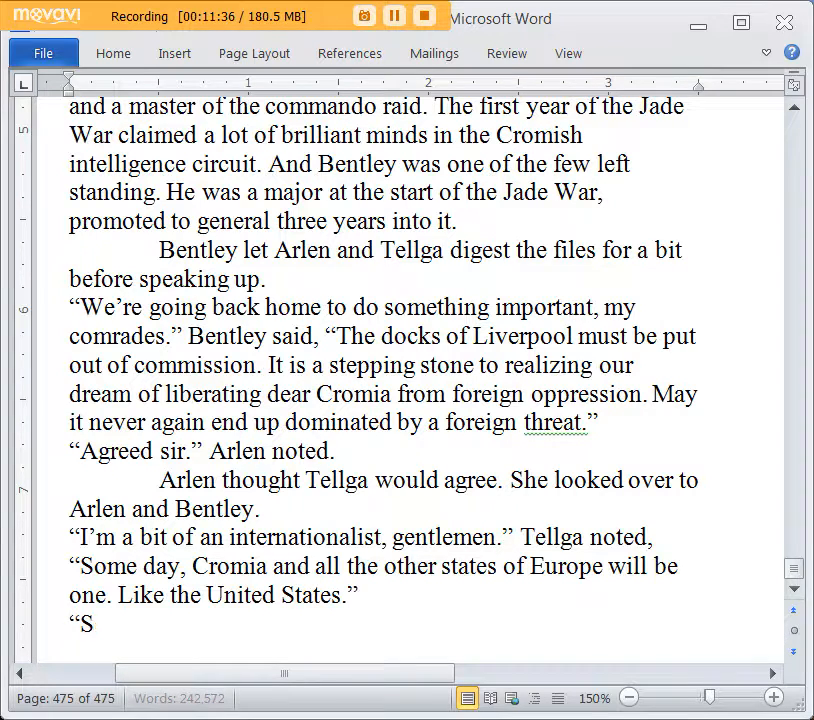
type(" like")
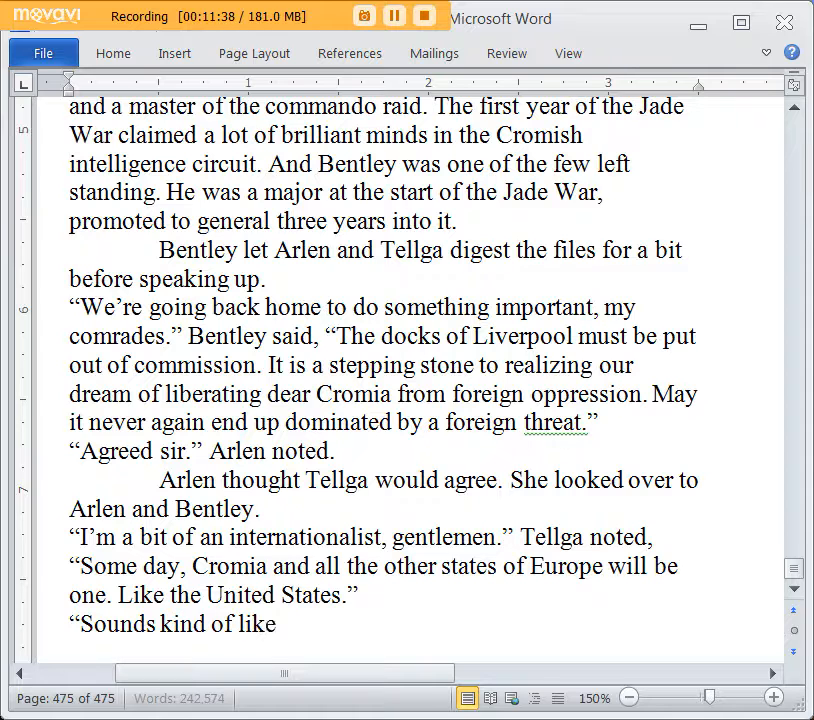
type(" the dream of old")
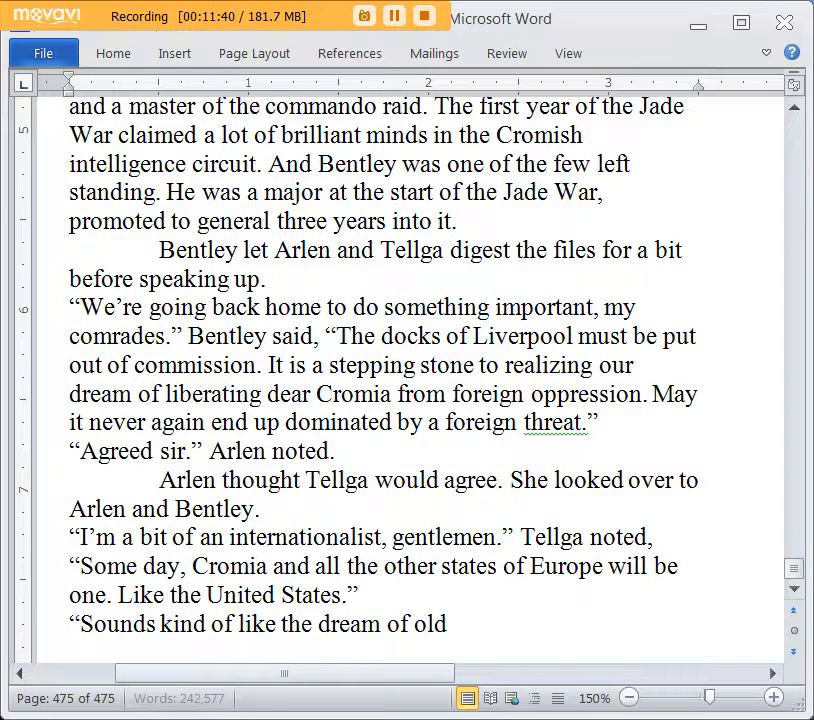
type(" Gazher,")
key("BackSpace")
type(".\" Bentley mused.")
Start a new unindented paragraph with "“Not at all.” Tellga replied, “Instead of being"
key("Return")
type("\"Not at all.\"")
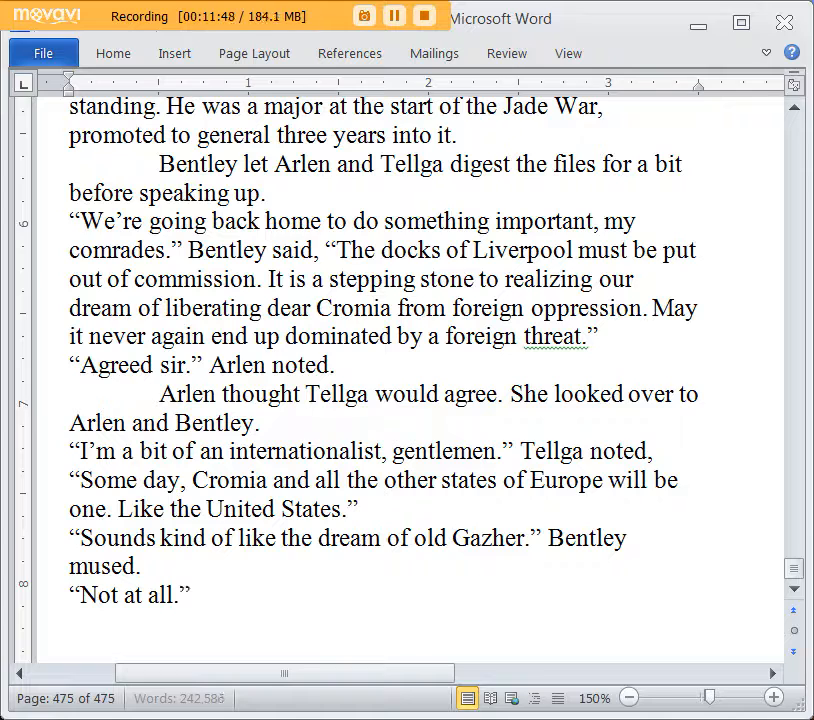
type(" Tellga repl")
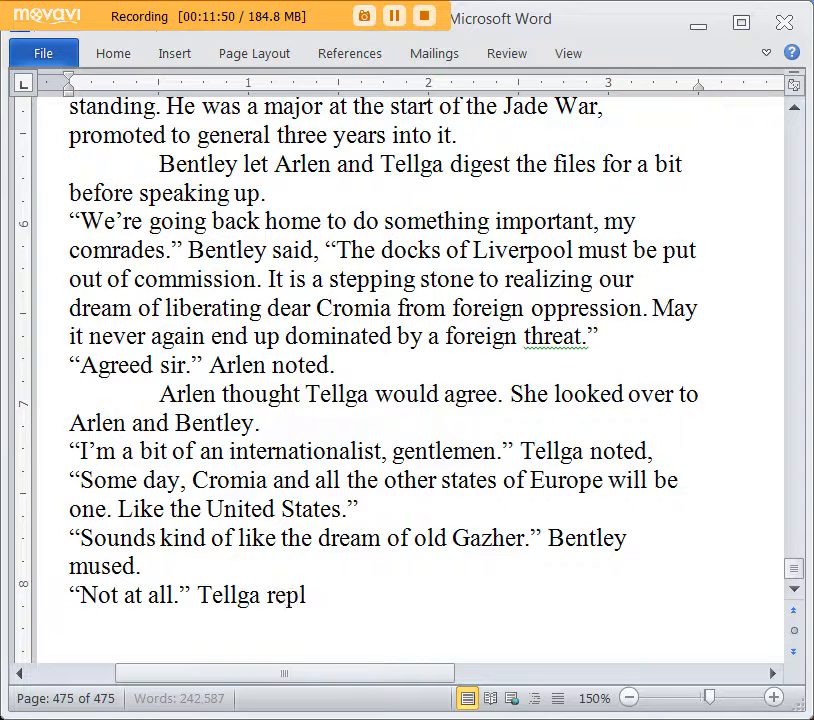
type("ied, \"Ist")
key("BackSpace")
key("BackSpace")
type("ns")
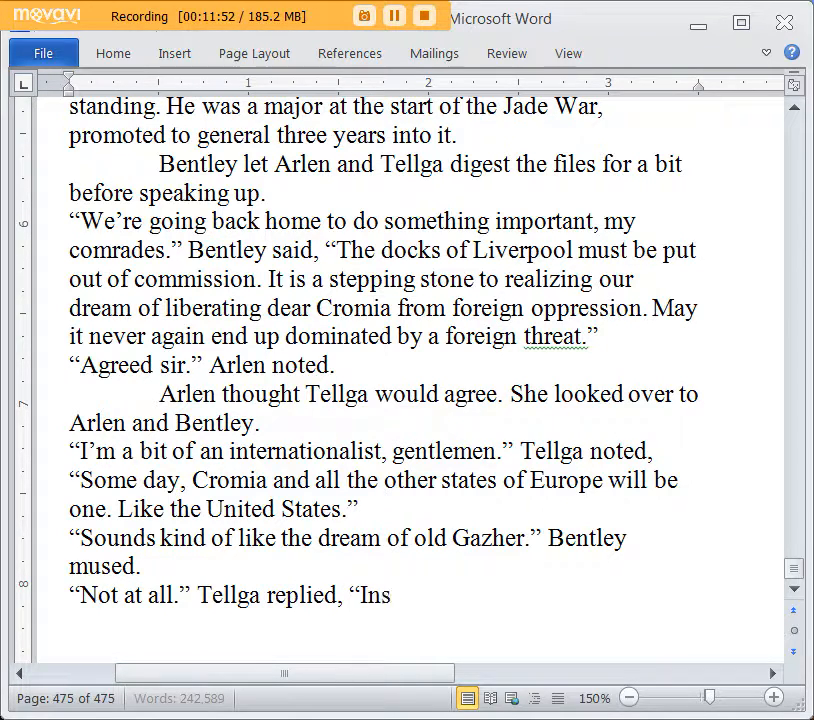
type("tead of being")
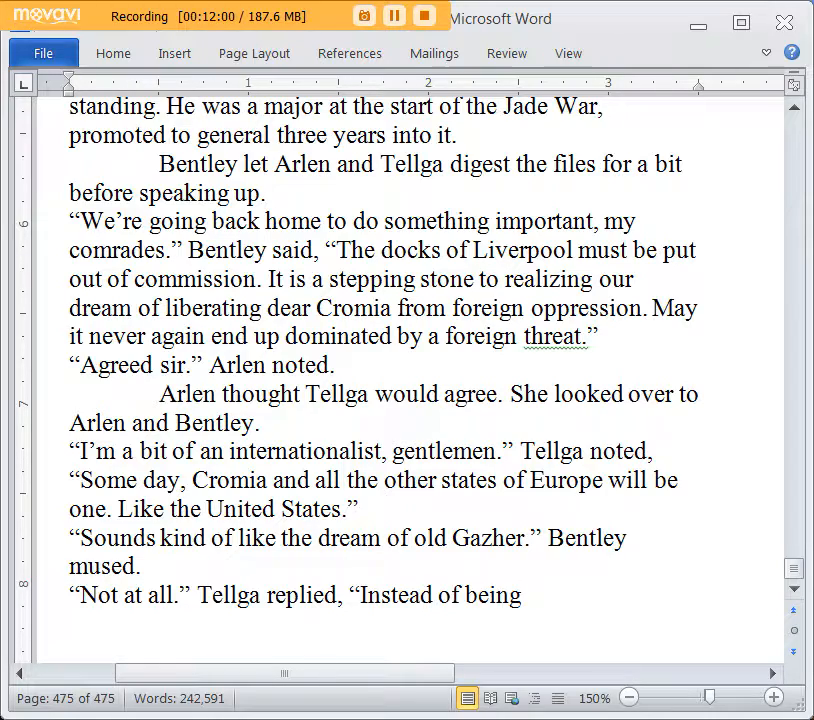
scroll(474, 620, "down", 2)
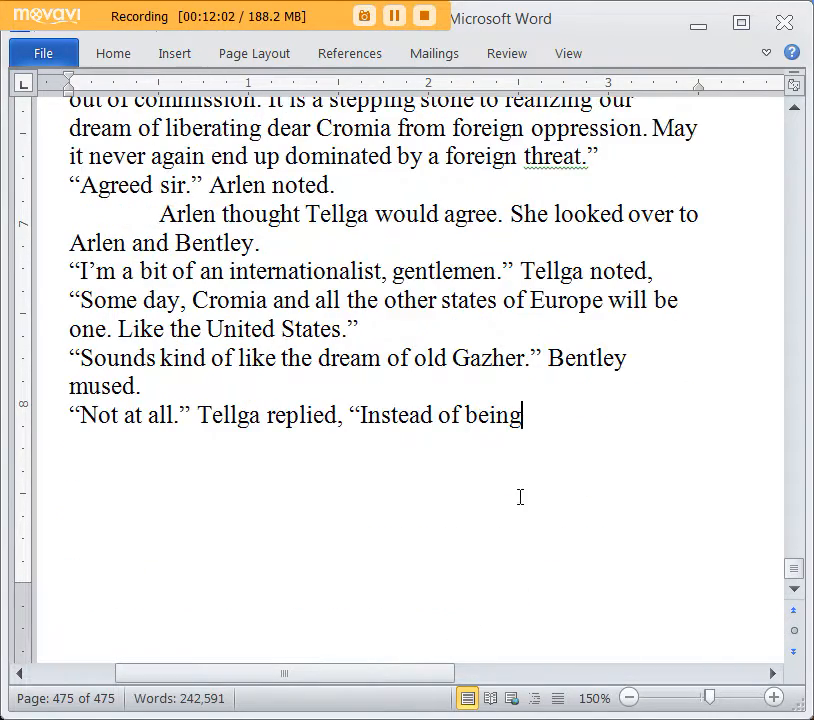
scroll(520, 497, "up", 1)
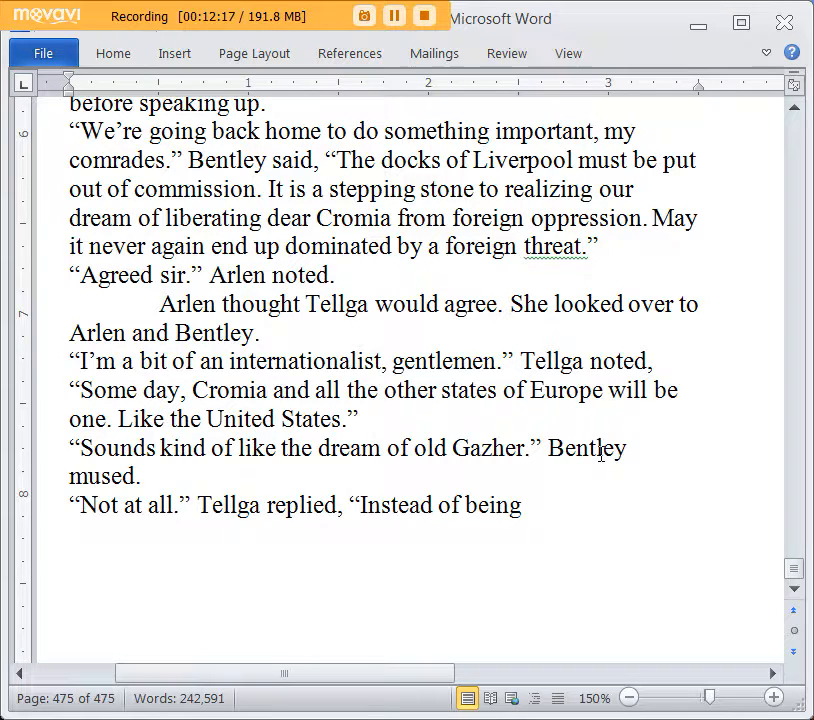
scroll(615, 442, "down", 1)
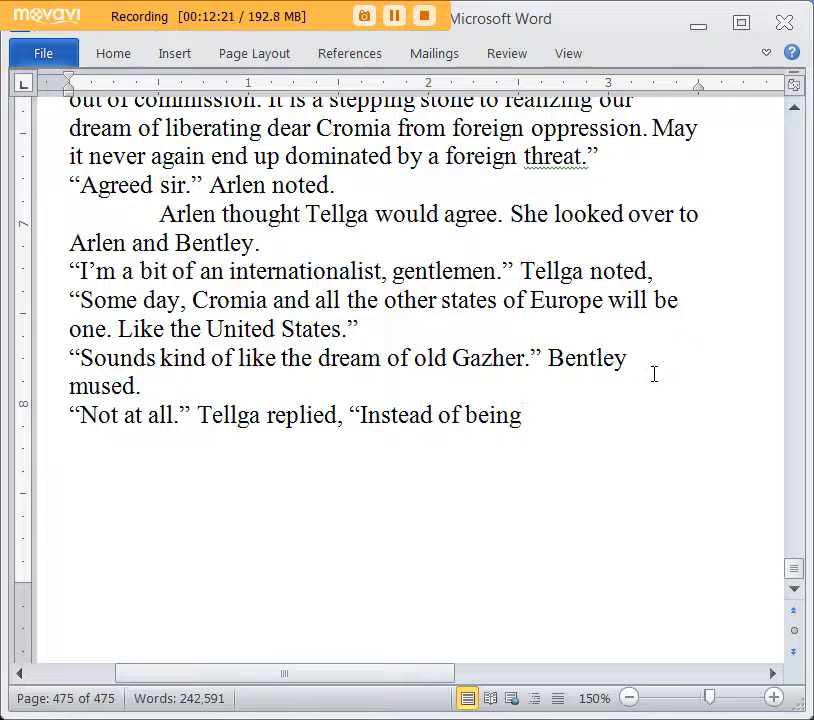
scroll(667, 385, "up", 1)
scroll(667, 388, "down", 1)
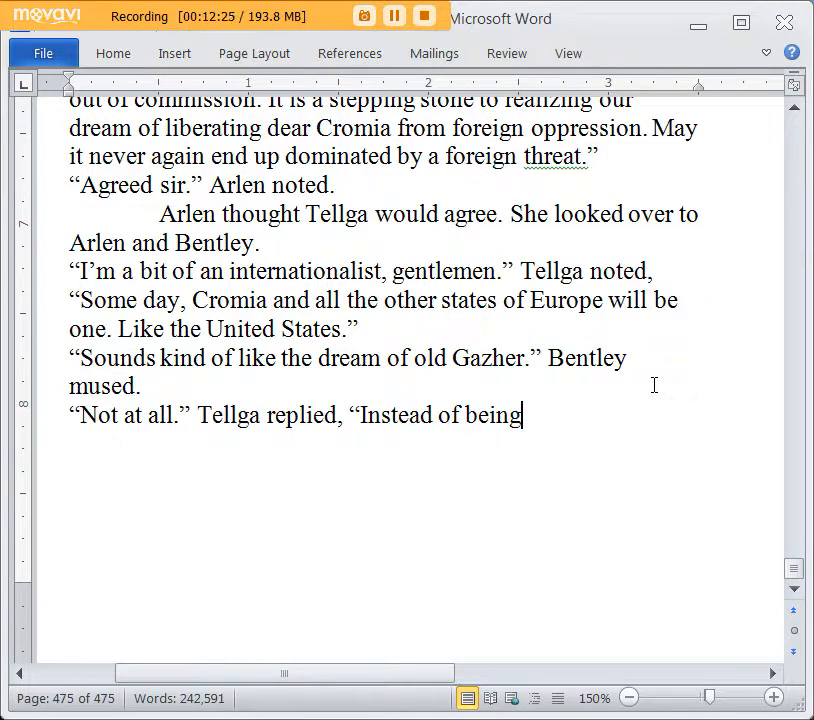
scroll(654, 385, "up", 1)
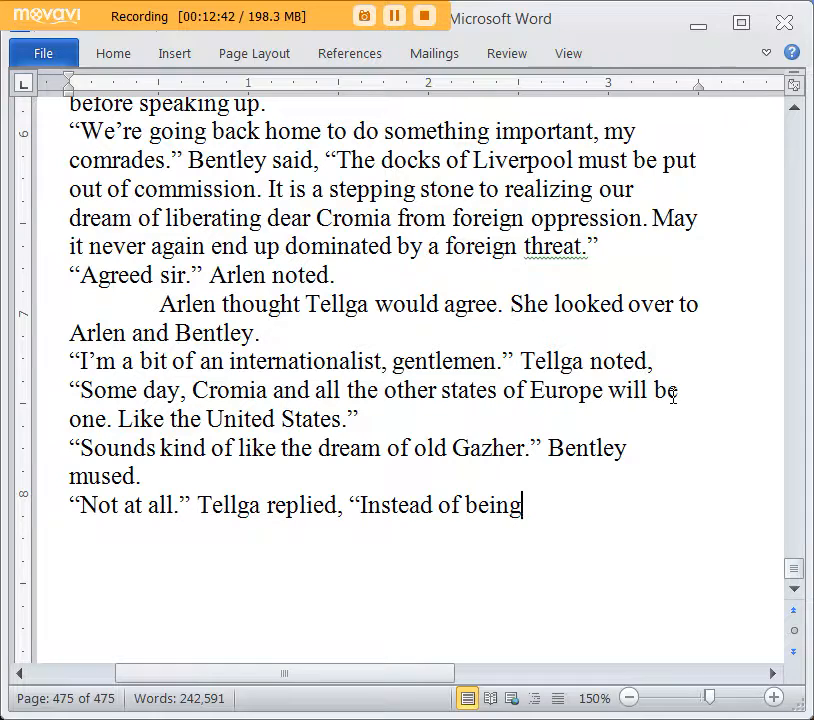
scroll(696, 425, "down", 1)
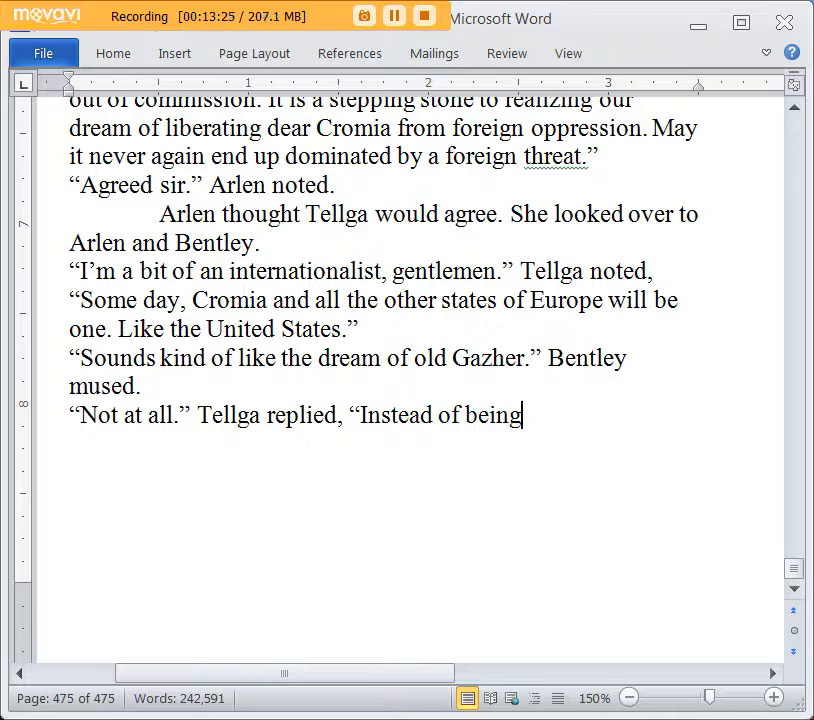
Rewrite the opening of Tellga's second quotation to read "Instead of being a dictatorship, it would be a great democracy"
key("BackSpace")
key("BackSpace")
key("BackSpace")
key("BackSpace")
key("BackSpace")
key("BackSpace")
key("BackSpace")
key("BackSpace")
key("BackSpace")
key("BackSpace")
key("BackSpace")
key("BackSpace")
key("BackSpace")
key("BackSpace")
type("stead of being")
type("tat")
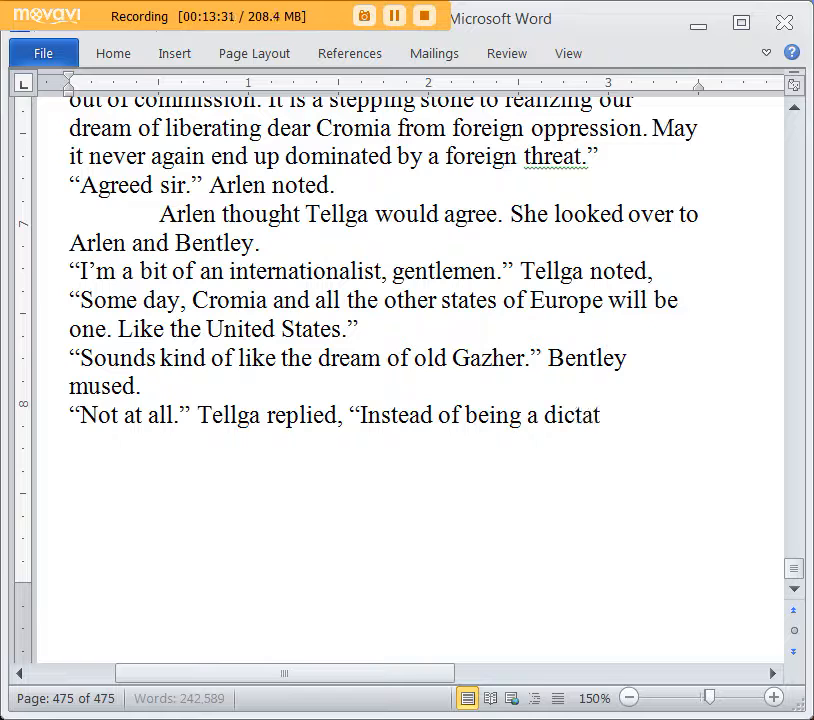
type("orship, it would b")
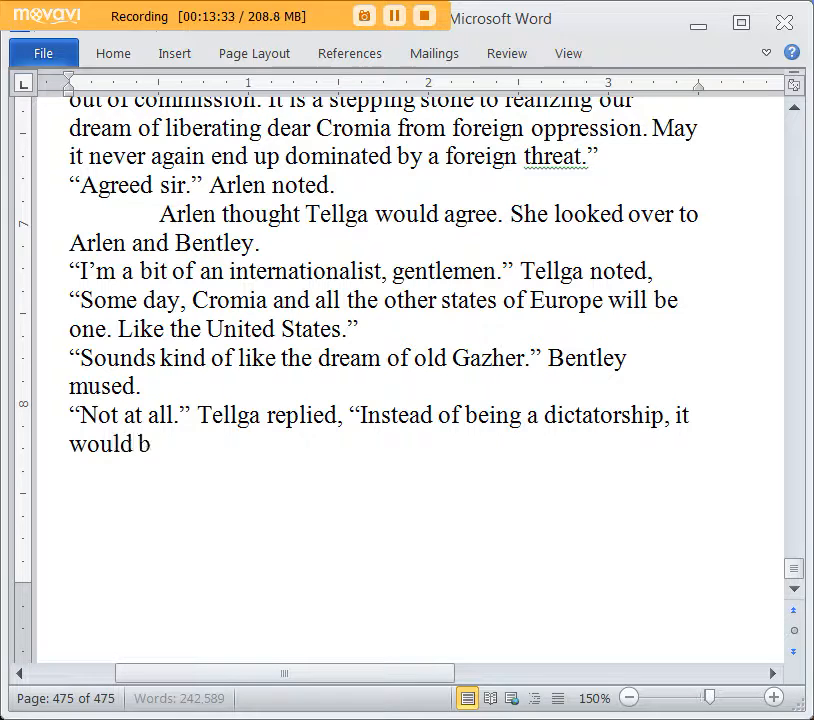
type("e a great democrac")
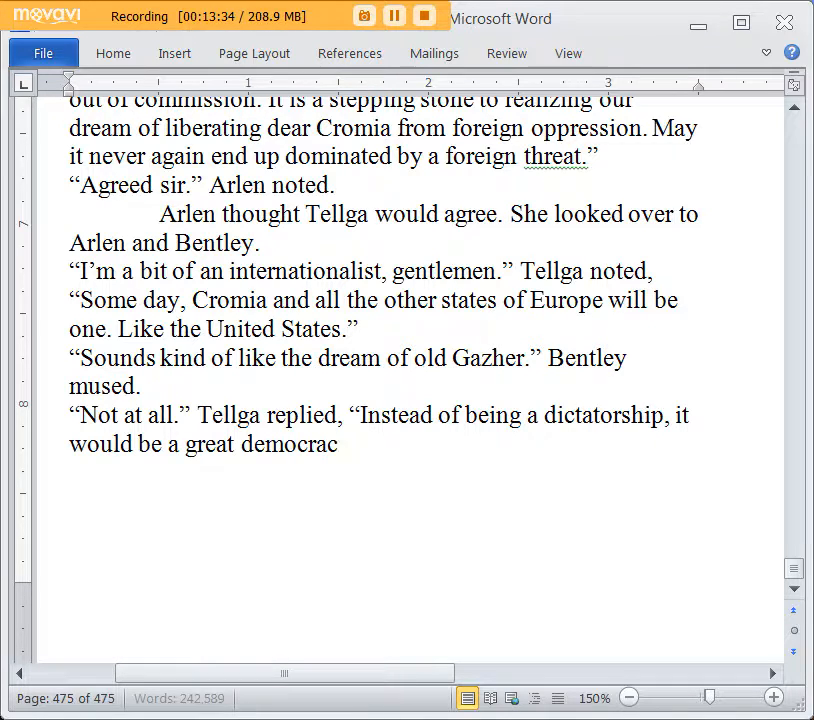
Finish Tellga's reply with ", with a UN like body governing everything. All elected, all nice and neat.”"
type("y, with a leag")
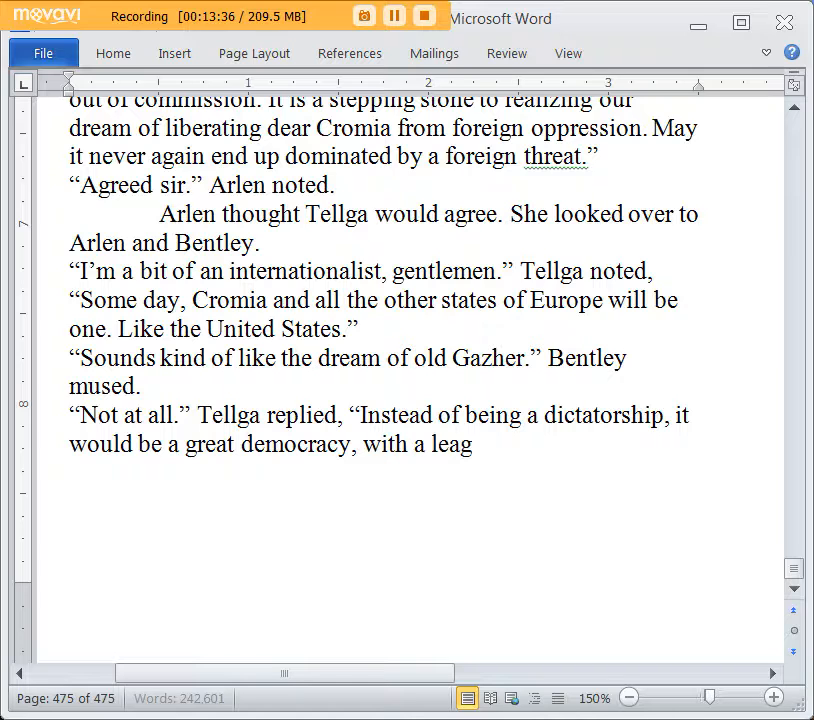
key("BackSpace")
key("BackSpace")
key("BackSpace")
key("BackSpace")
type("UN")
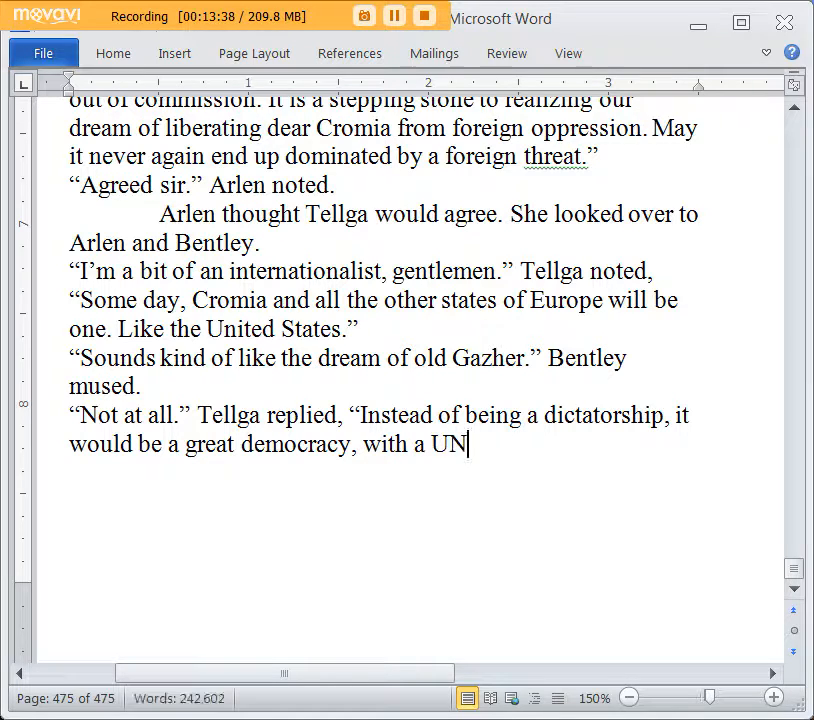
type(" like body governo")
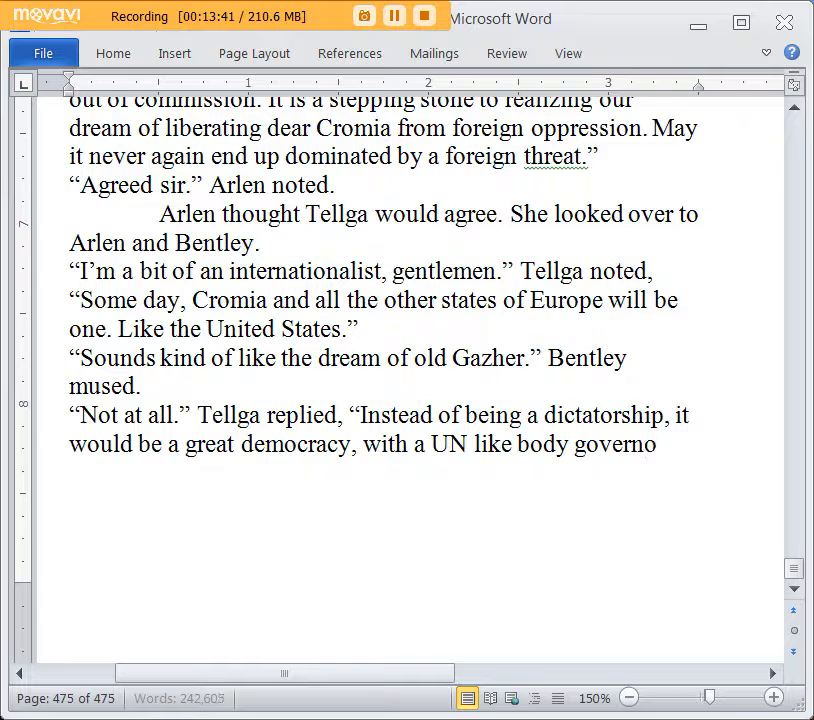
key("BackSpace")
type("ing every")
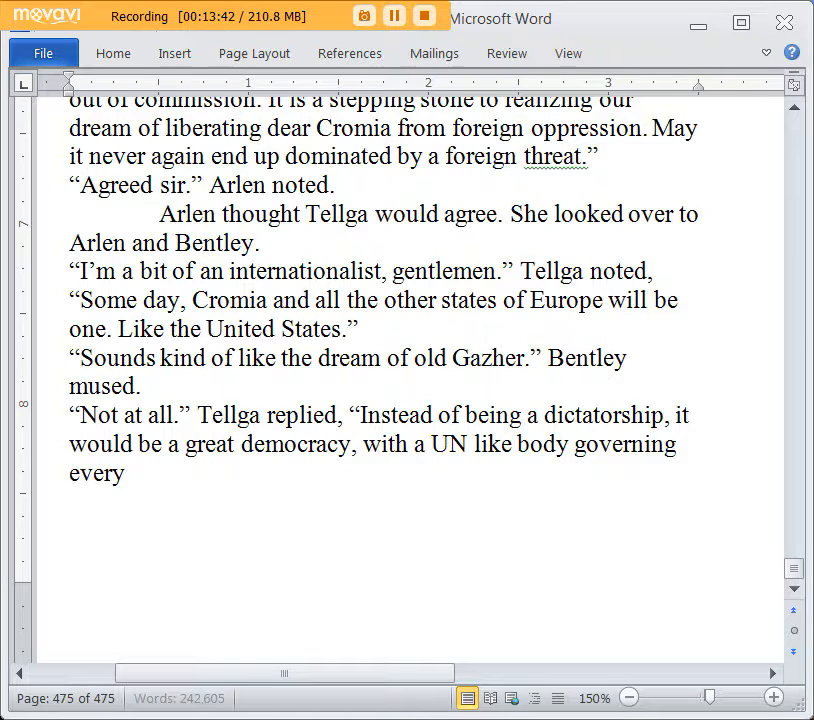
type("thing. All electe")
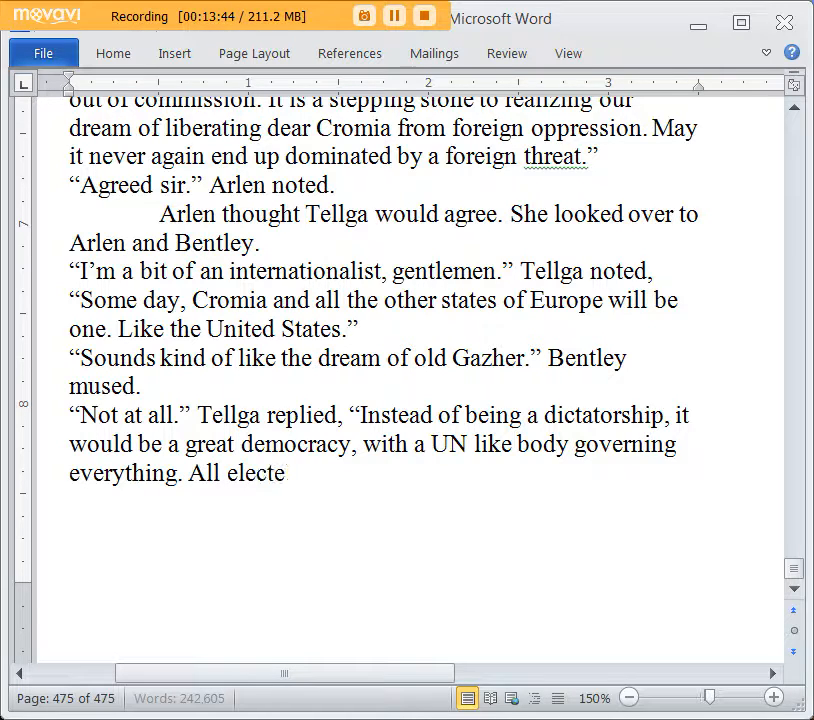
type("d, all nice and neat.\"")
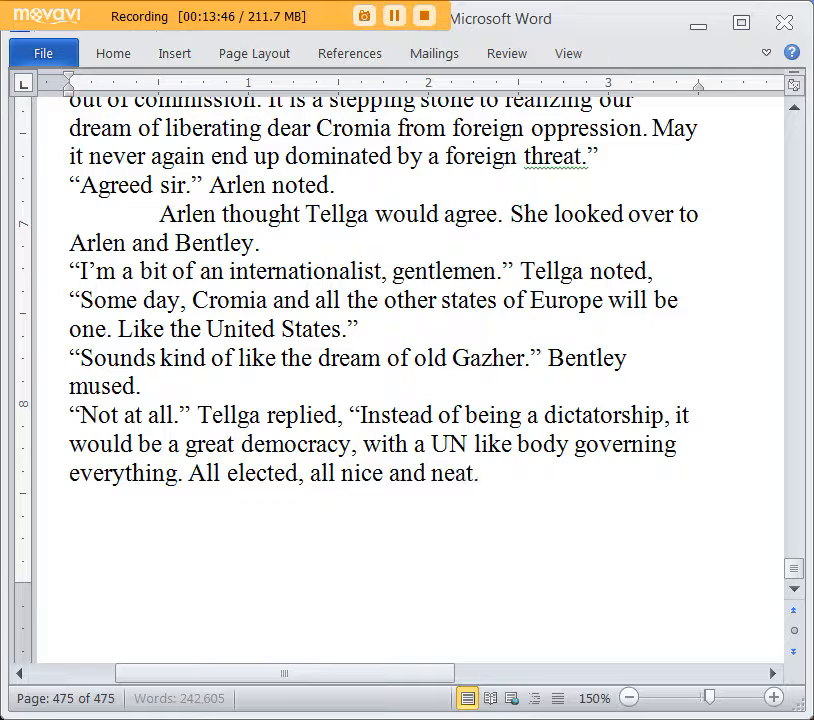
Start a new unindented paragraph below Tellga's reply about the great democracy
scroll(701, 411, "down", 1)
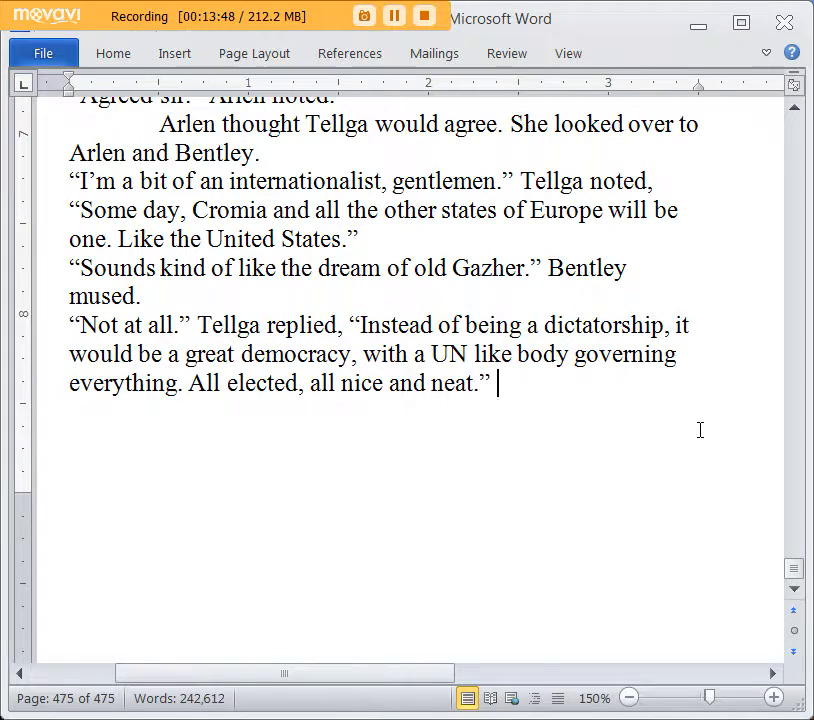
scroll(700, 425, "up", 1)
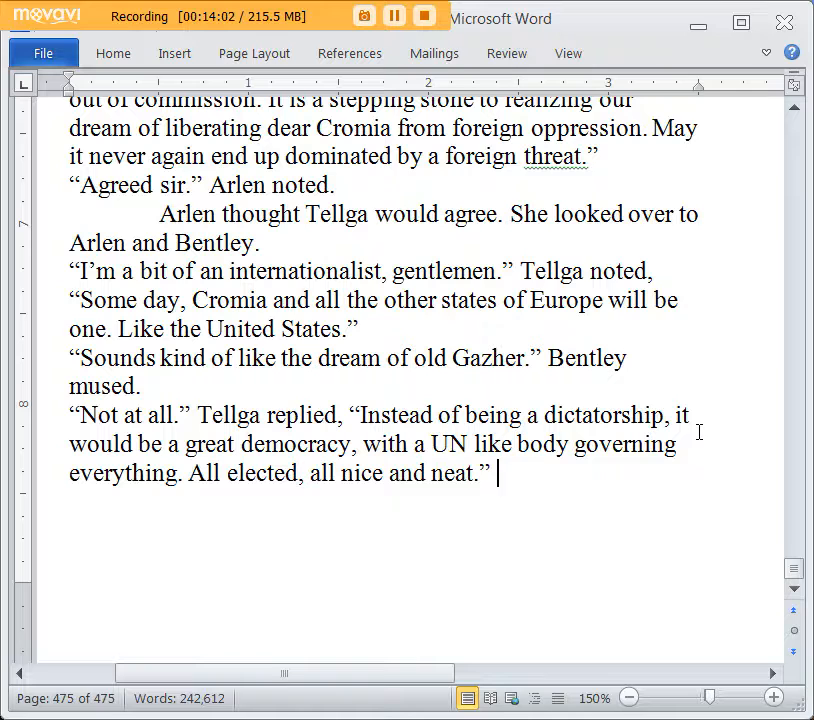
scroll(690, 438, "down", 1)
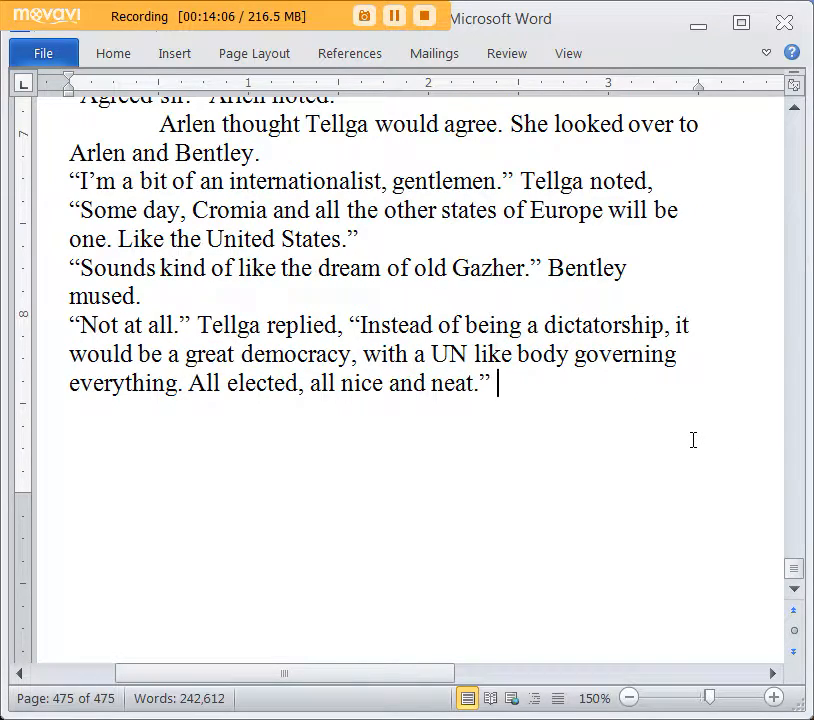
scroll(693, 440, "up", 1)
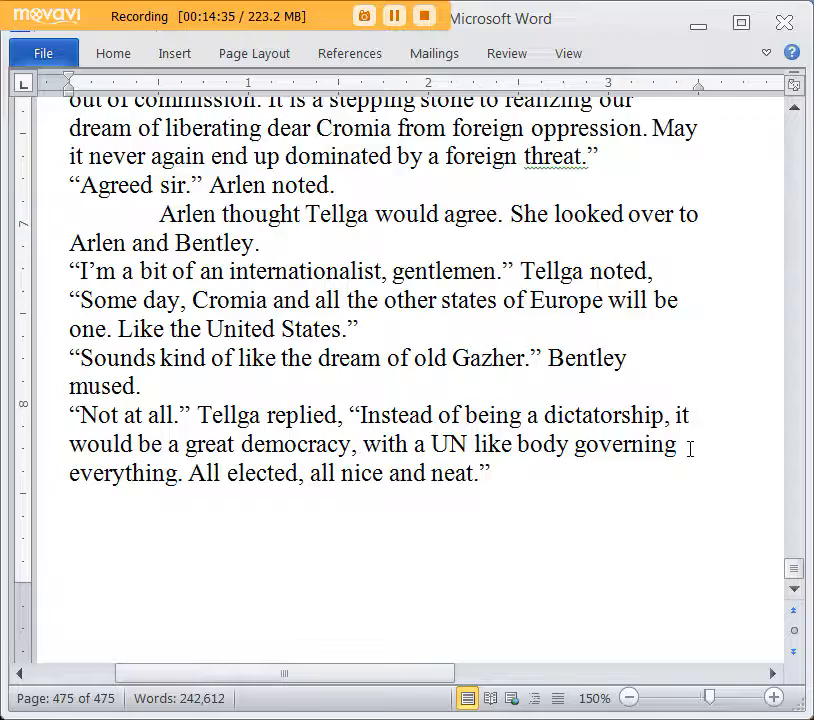
scroll(690, 448, "down", 2)
key("Return")
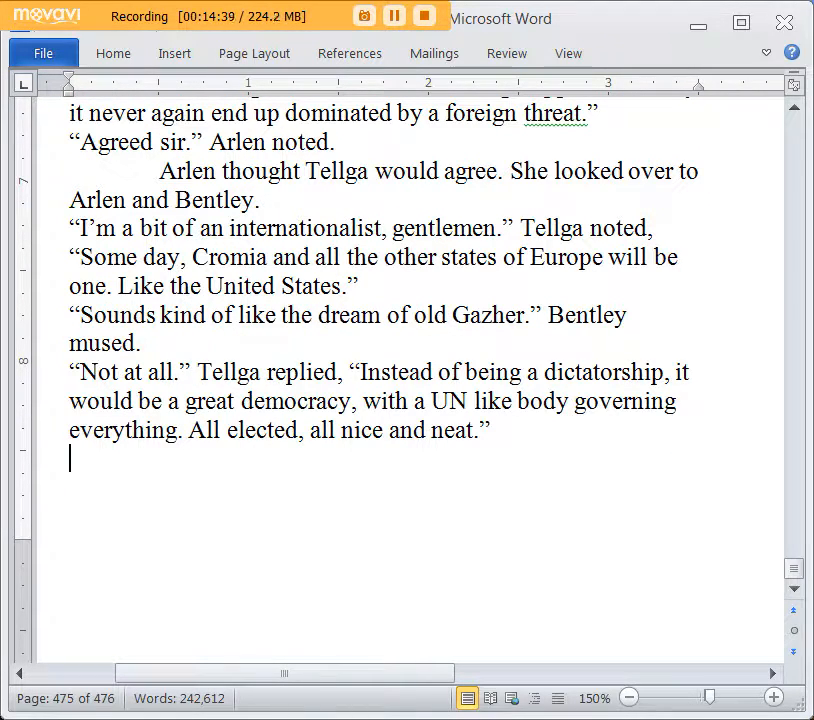
Start a new unindented paragraph below Tellga's reply with "“Maybe some day.” Bentley"
key("BackSpace")
key("Return")
type("“")
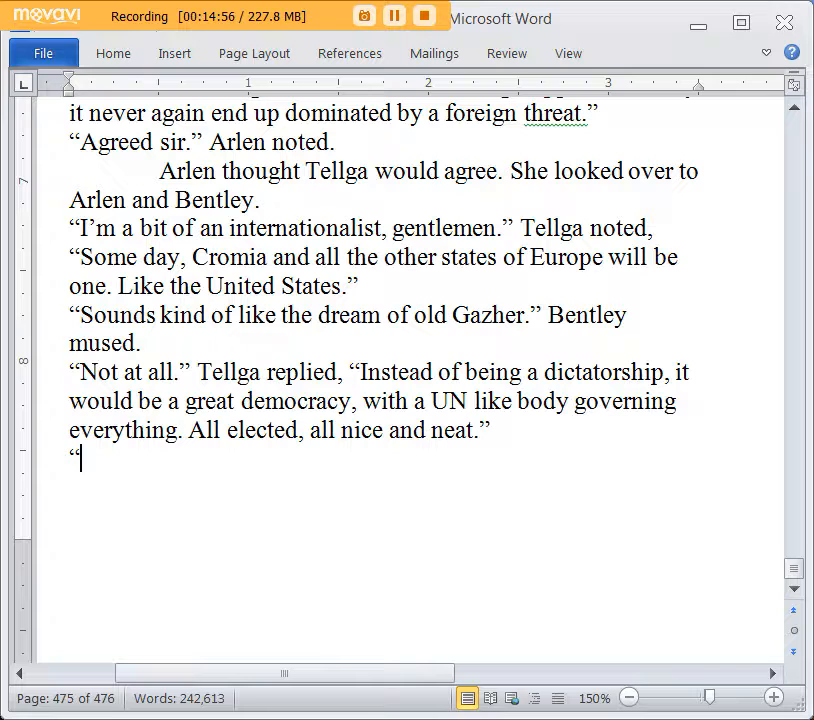
type("Maybe")
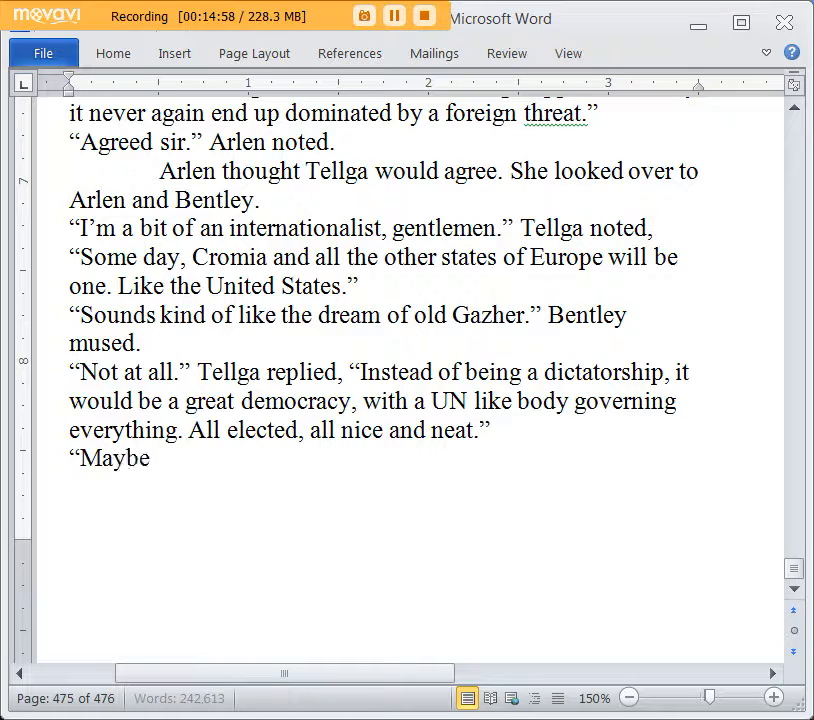
type(" some day.\" ")
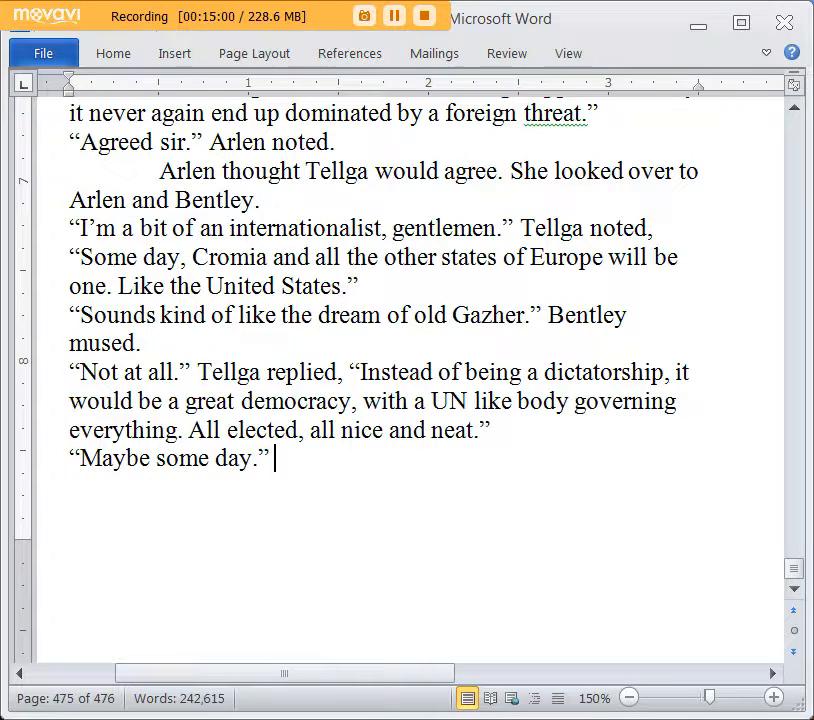
type("Bently")
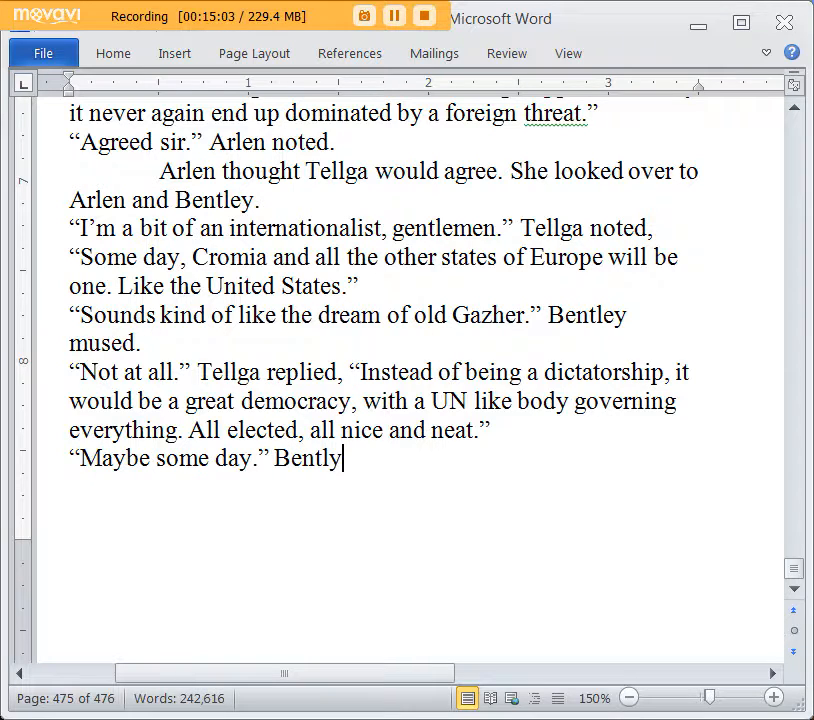
key("BackSpace")
type("ey ")
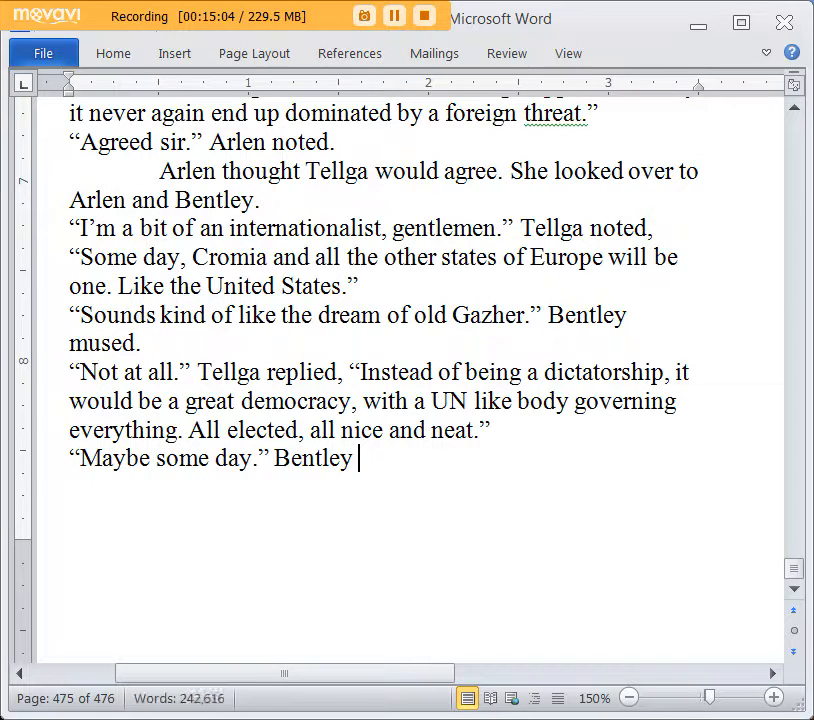
Finish Bentley's line with "muttered, “I don’t think people are ready to accept such ideas.”"
type("muttered, \"I don't think")
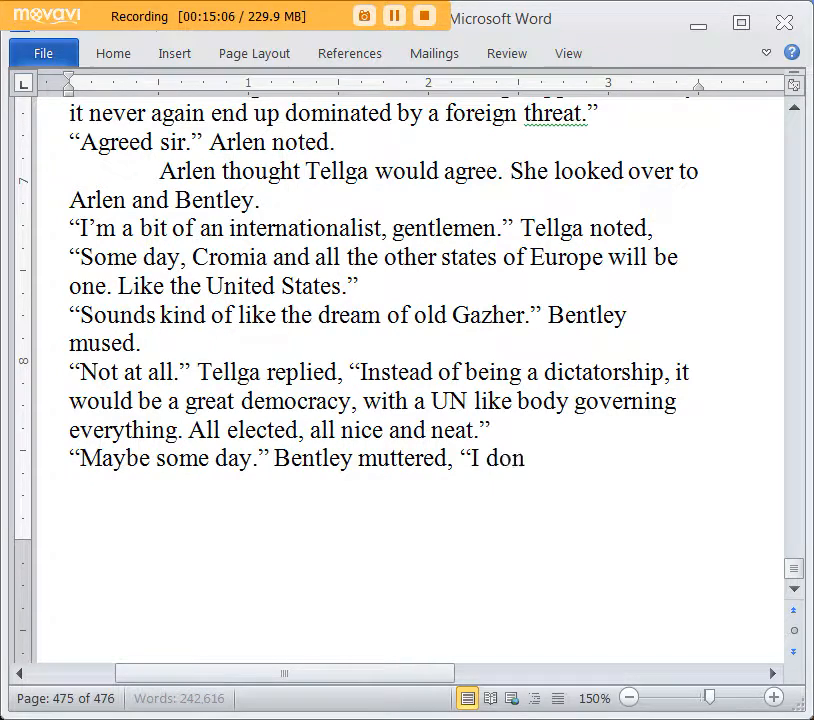
type(" people are")
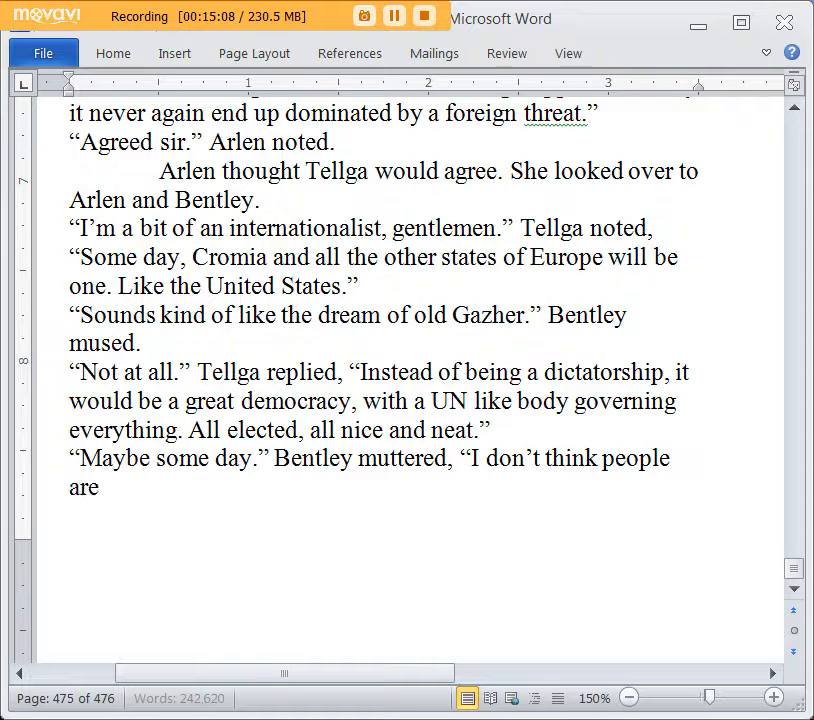
type(" ready to accept su")
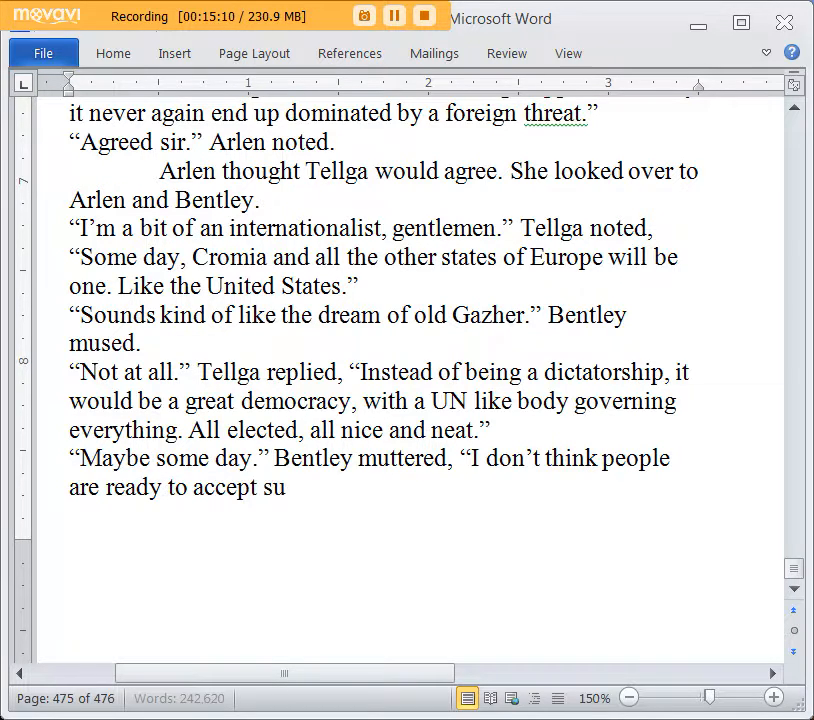
type("ch ideas.\"")
Start a new paragraph below Bentley's line with "“I’m sure it will be a reality in my lifetime.” Tellga prophecized,"
key("Return")
type("\"I'm s")
type("ure it wi")
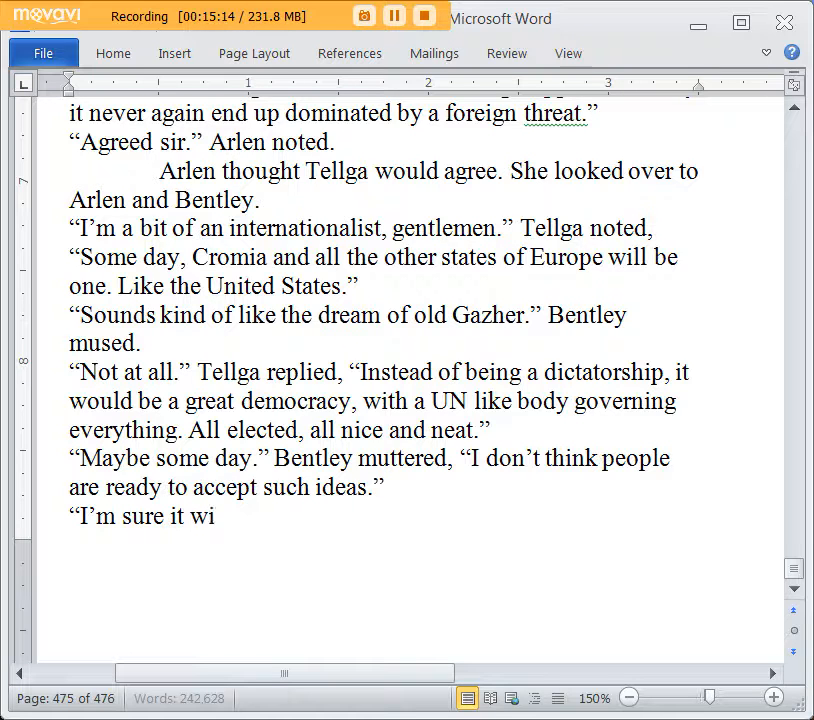
type("ll be a reality in my lifetime.\" ")
type("Tellga ")
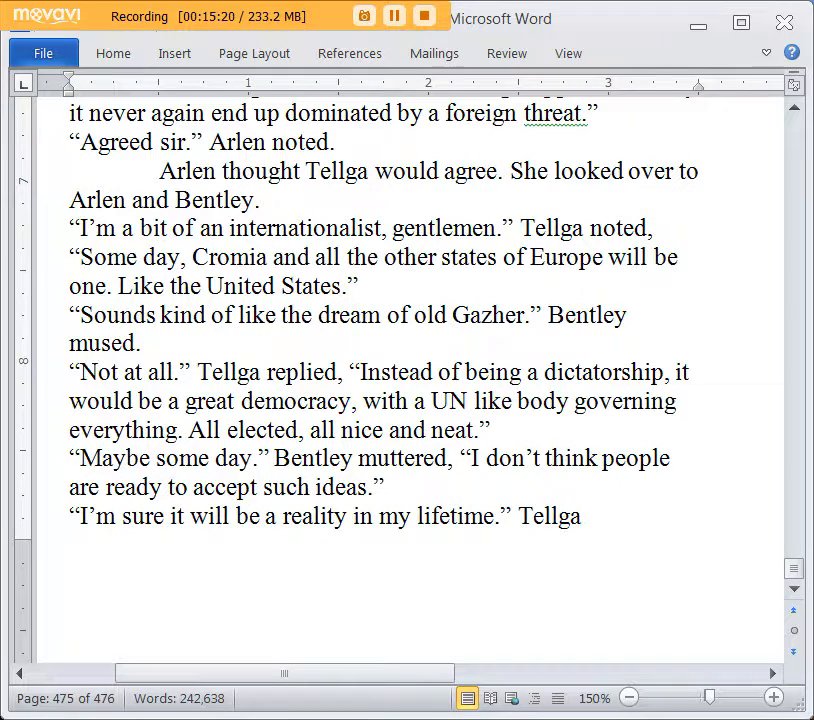
type("s")
key("BackSpace")
key("BackSpace")
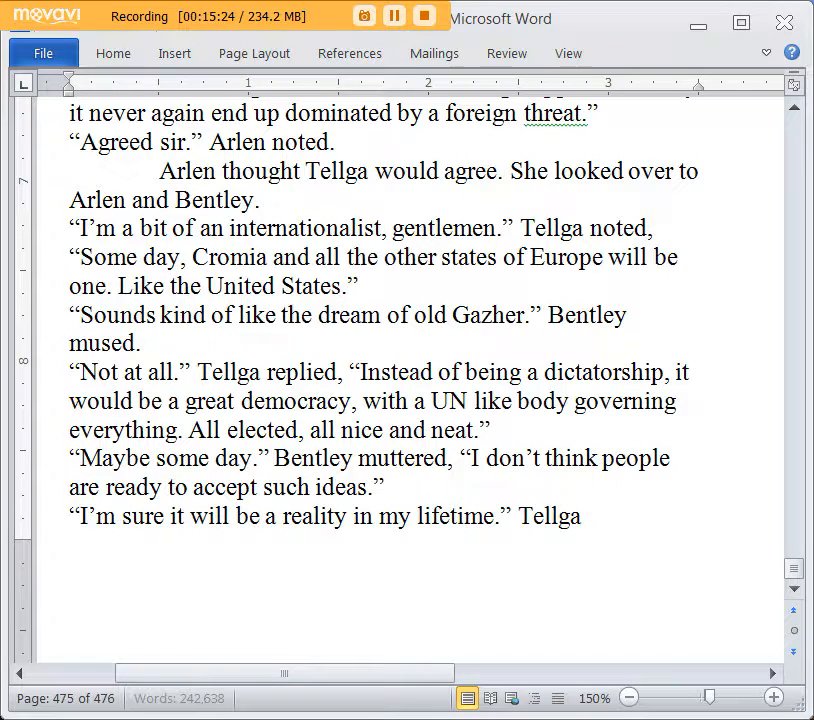
type("prophecized,")
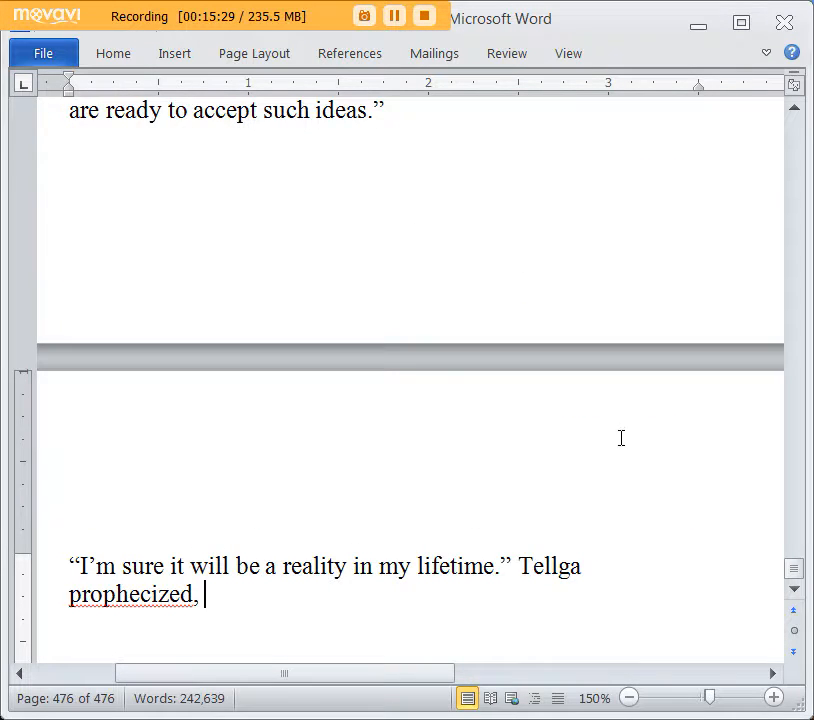
Correct the misspelled word "prophecized" to the suggested spelling "prophesized"
scroll(444, 405, "down", 3)
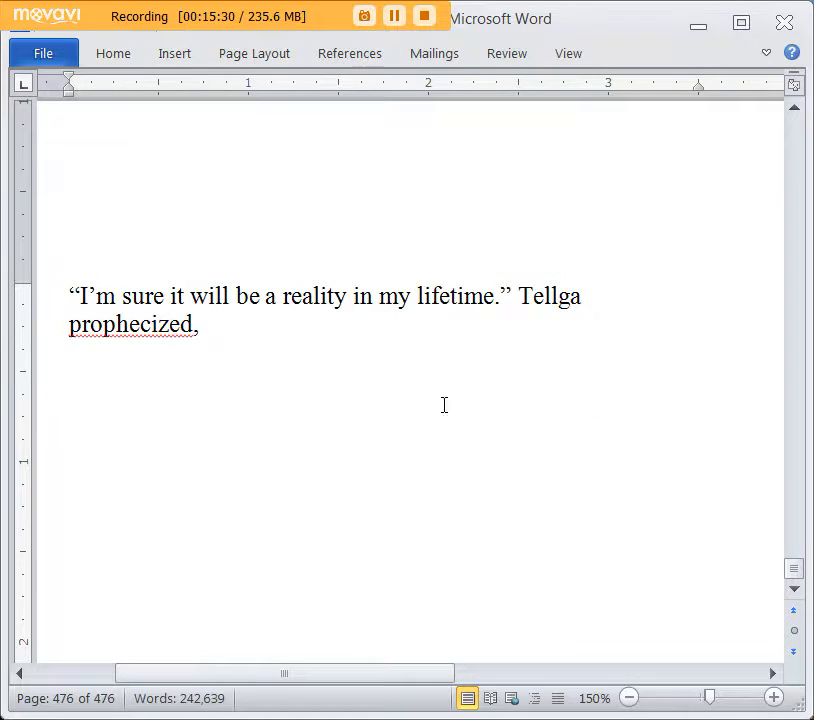
right_click(175, 324)
left_click(323, 354)
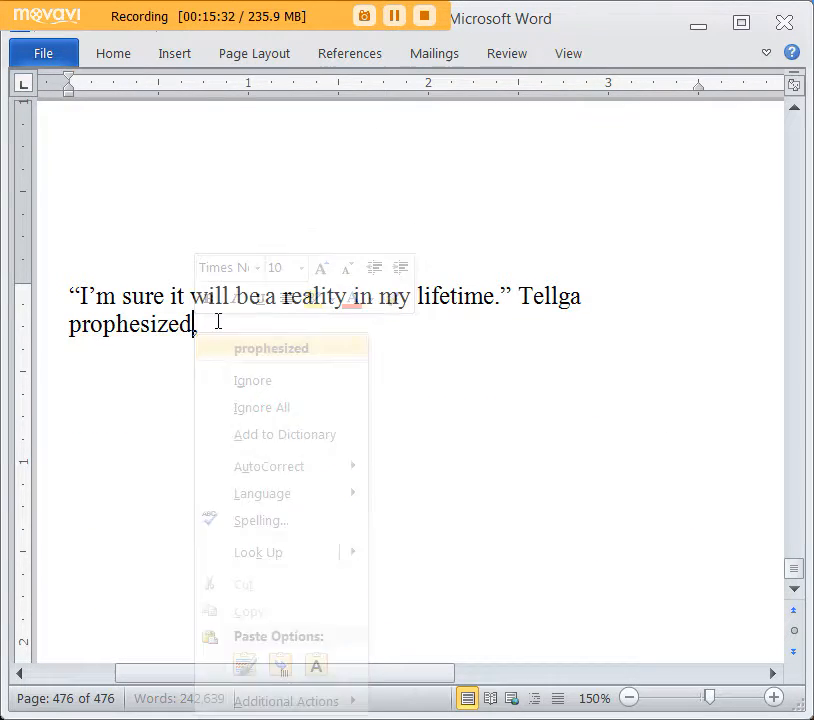
scroll(249, 362, "up", 1)
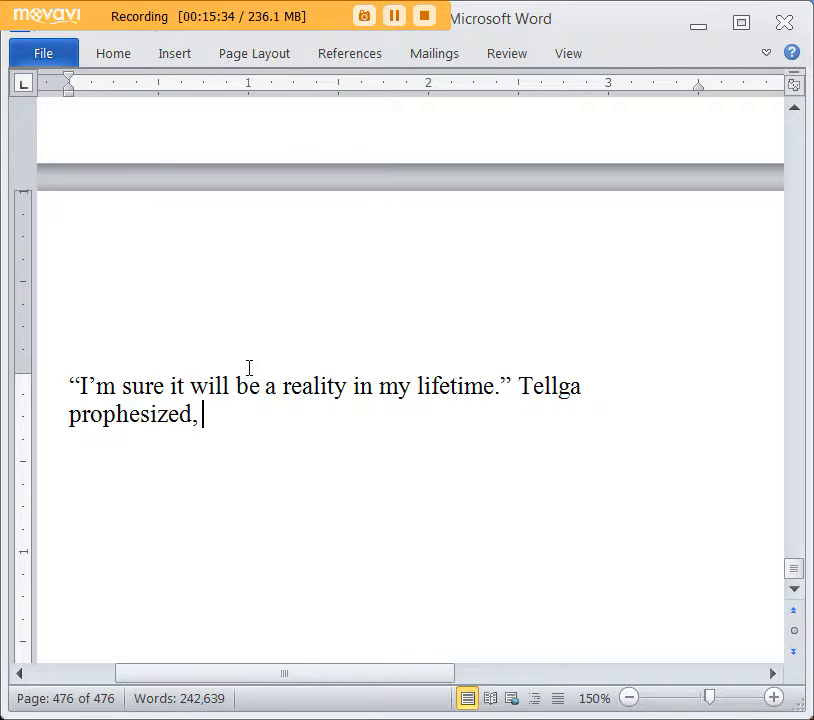
Continue Tellga's line after "prophesized," with the sentence "“It depends how quickly equalindism is defeated as a threat."
type("\"It depends h")
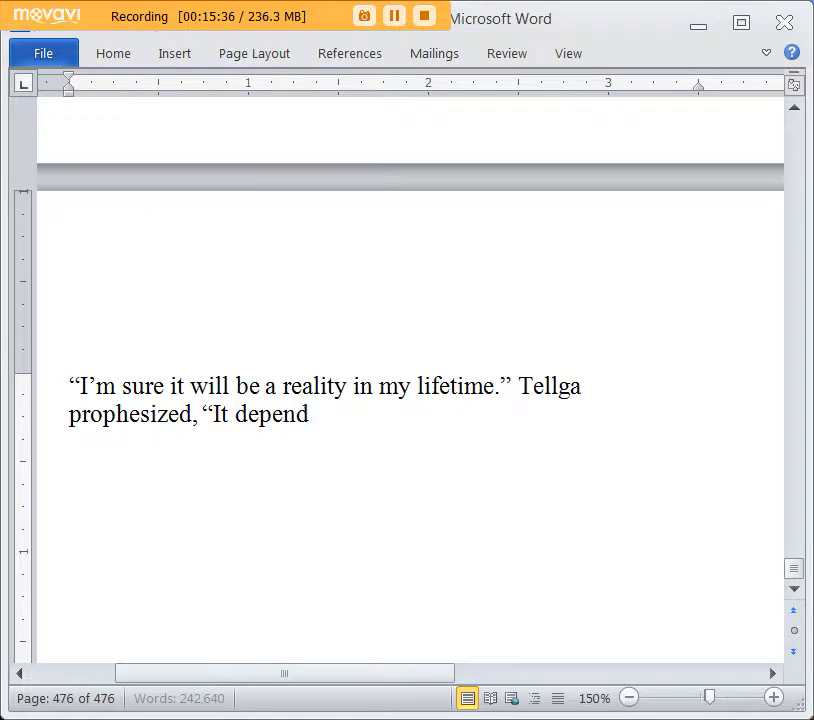
type("ow quickly")
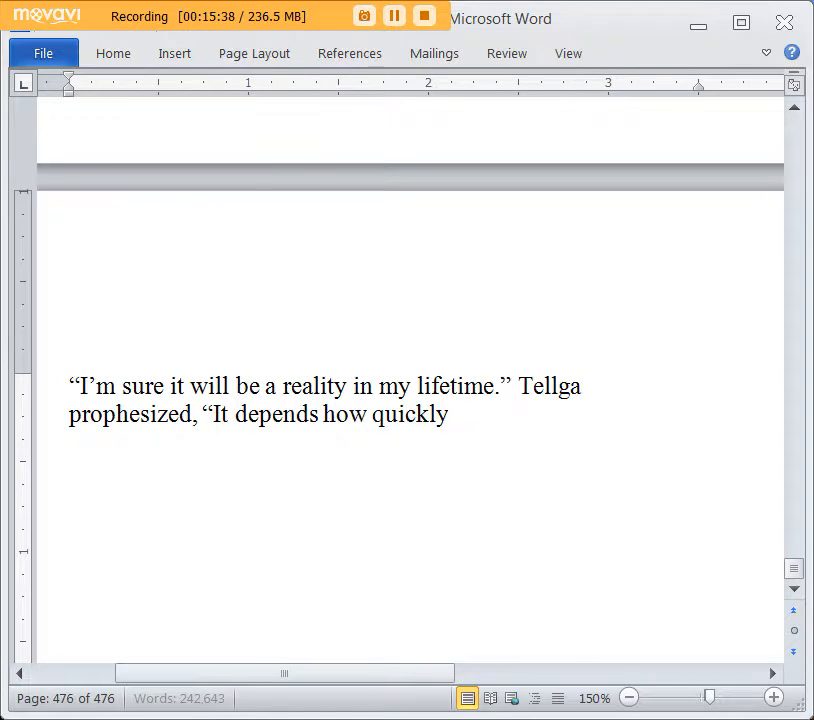
type(" equalindism i")
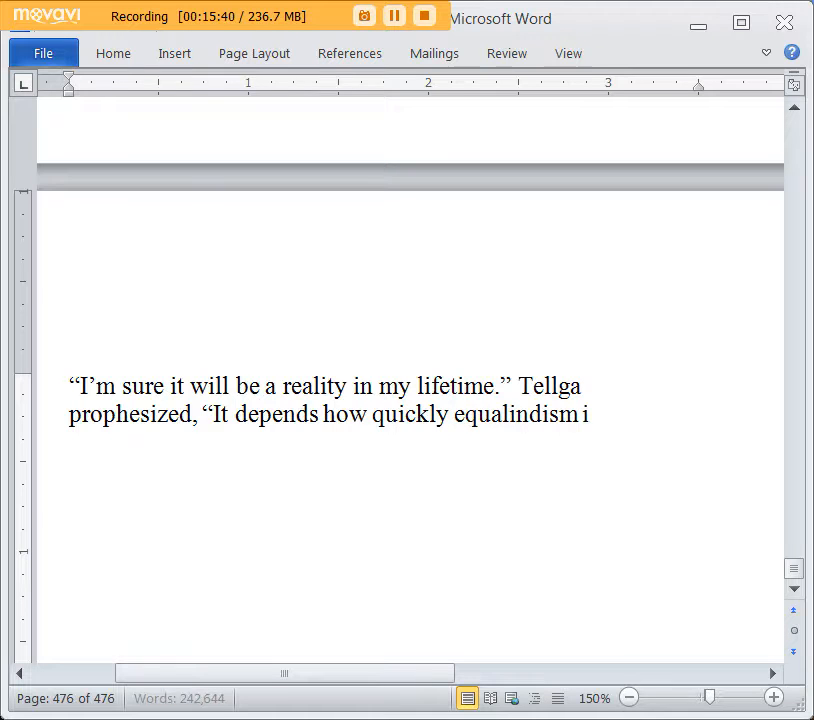
type("s ended.")
key("BackSpace")
key("BackSpace")
key("BackSpace")
key("BackSpace")
key("BackSpace")
key("BackSpace")
key("BackSpace")
key("BackSpace")
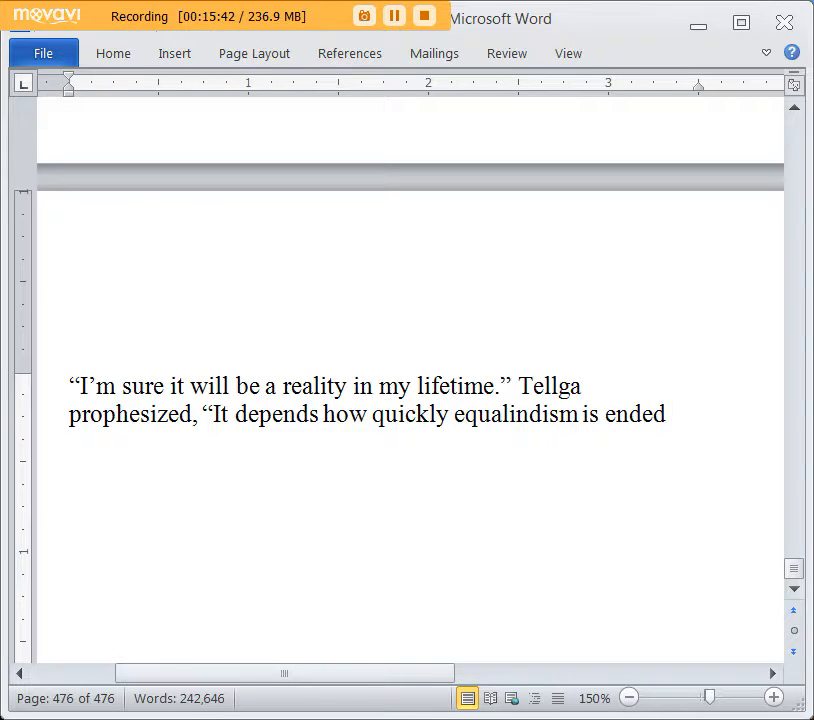
type("s defeate")
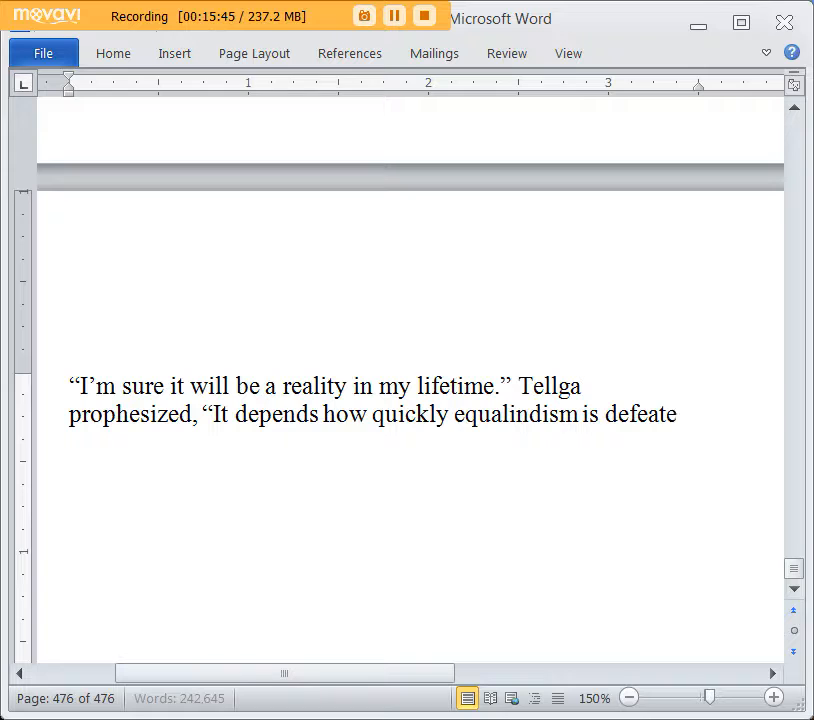
type("d as a threat, as")
key("BackSpace")
key("BackSpace")
key("BackSpace")
Finish Tellga's quotation with "I don’t think a European Union could exist in competition with the equalindist block.”"
type("I don't th")
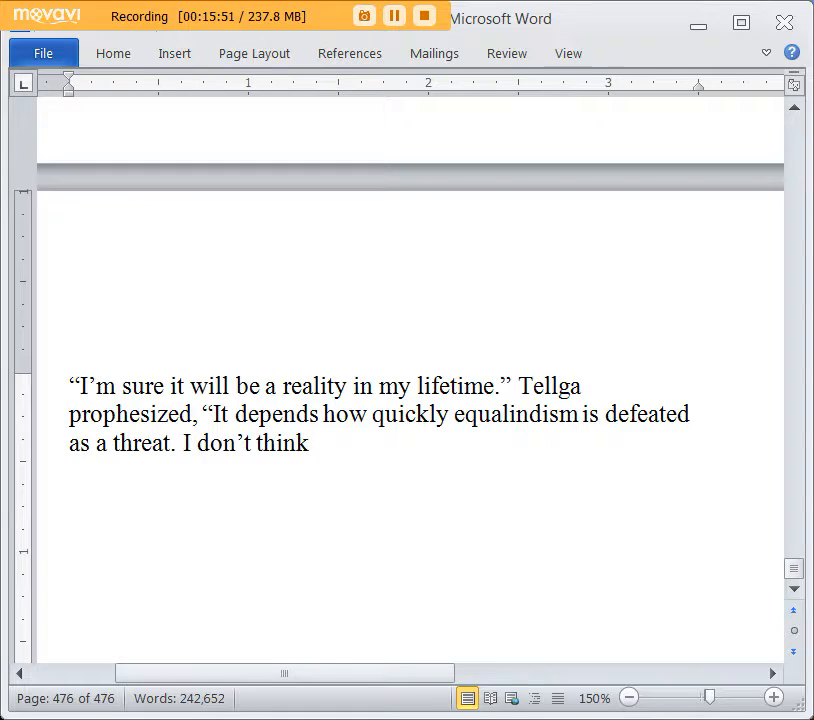
type("ink a European U")
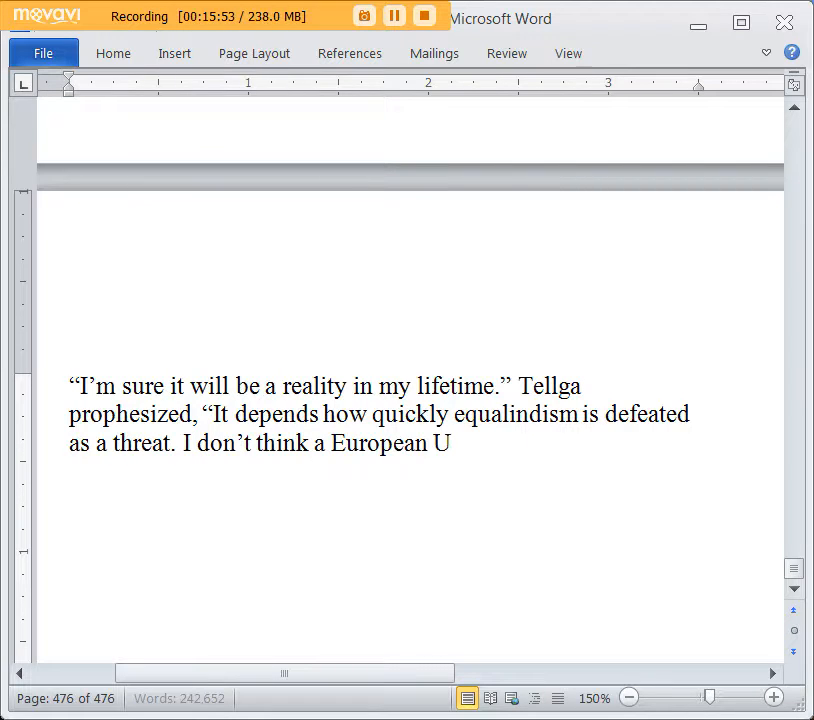
type("nion could ex")
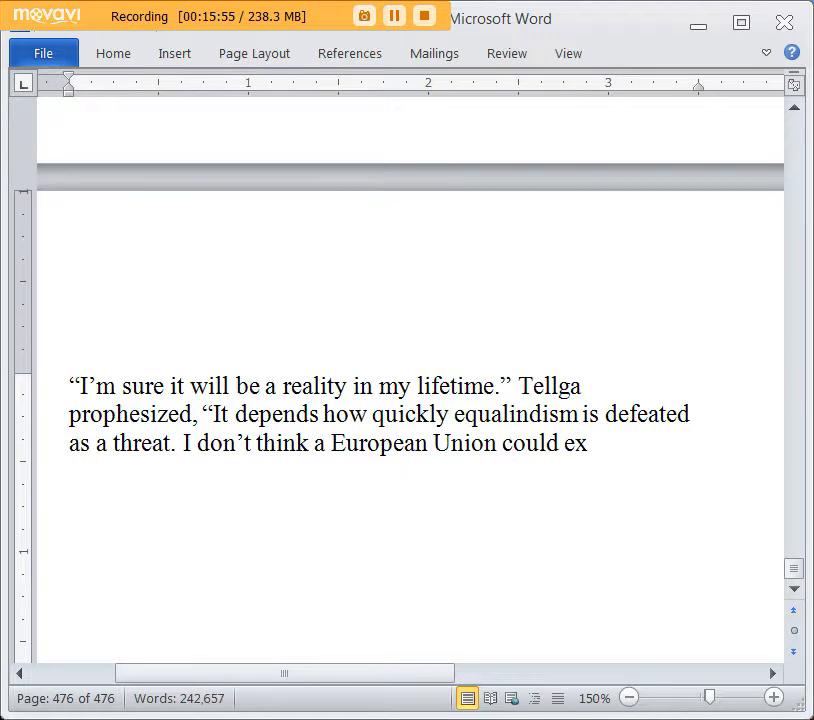
type("ist")
type(" in competition w")
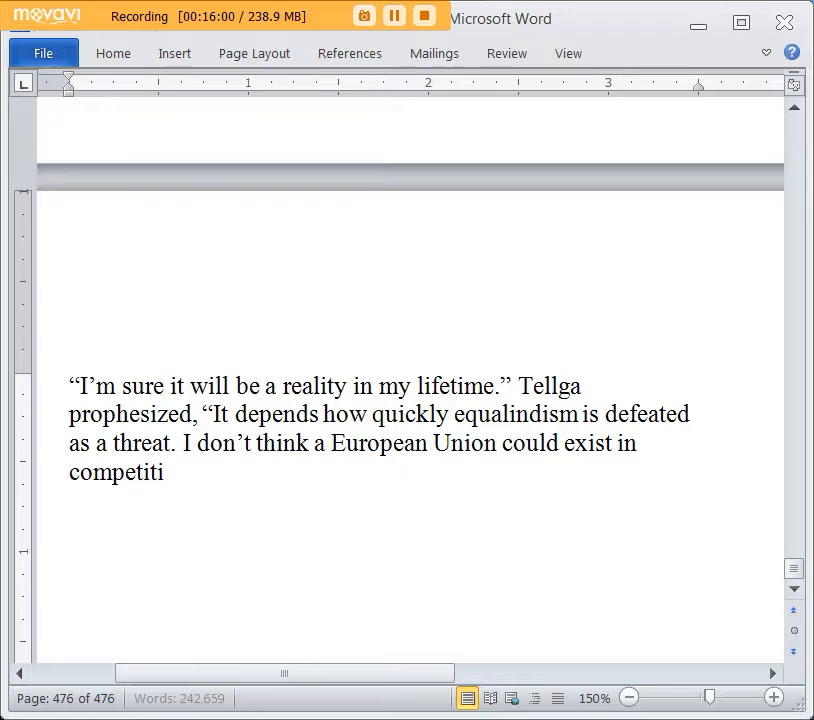
type("ith the equali")
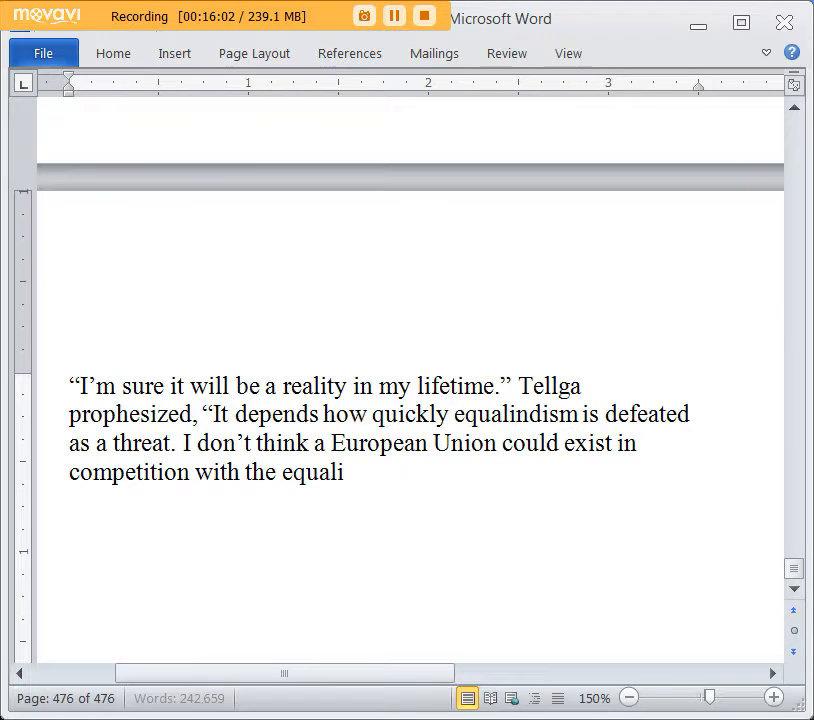
type("nist block.”")
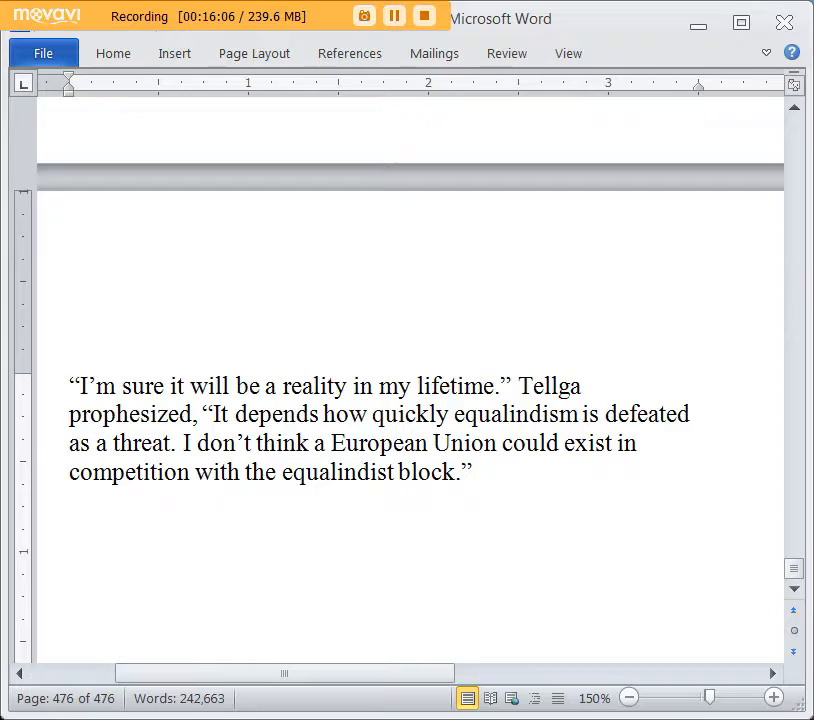
Start a new paragraph below Tellga's prediction with "“A military block of all the Western"
scroll(240, 373, "up", 11)
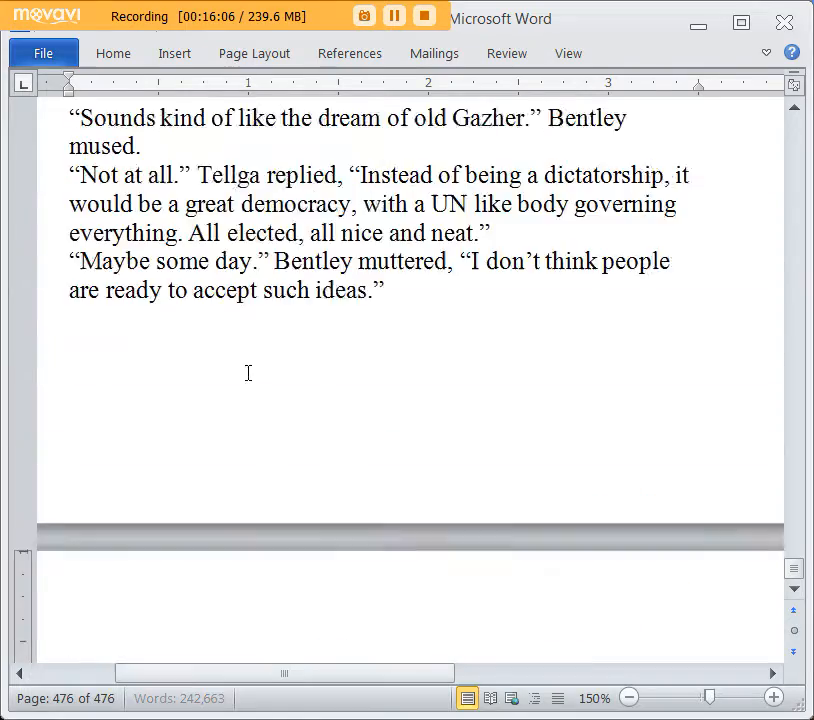
scroll(236, 375, "down", 7)
scroll(236, 375, "down", 3)
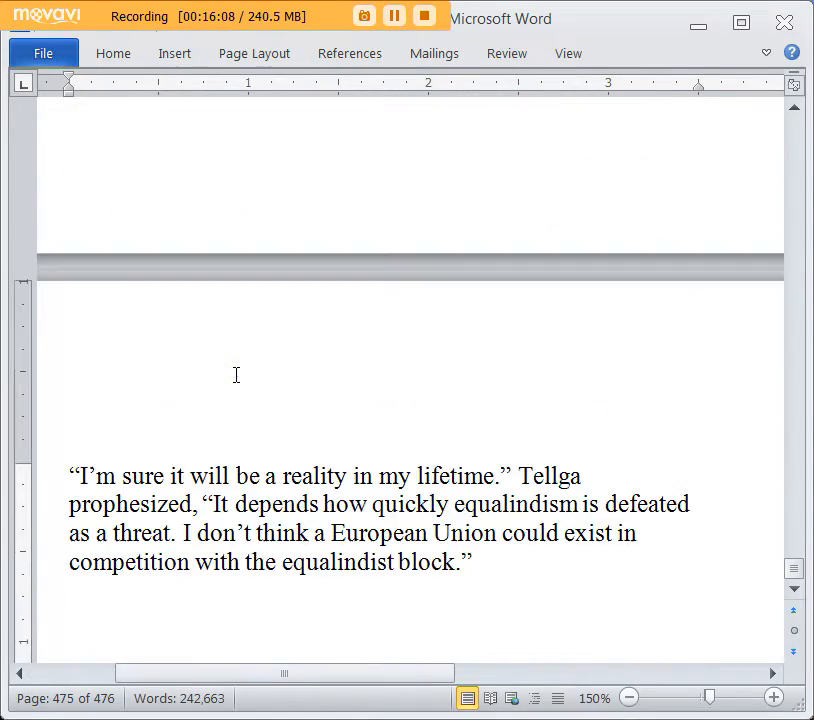
key("Return")
type("\"A military block,")
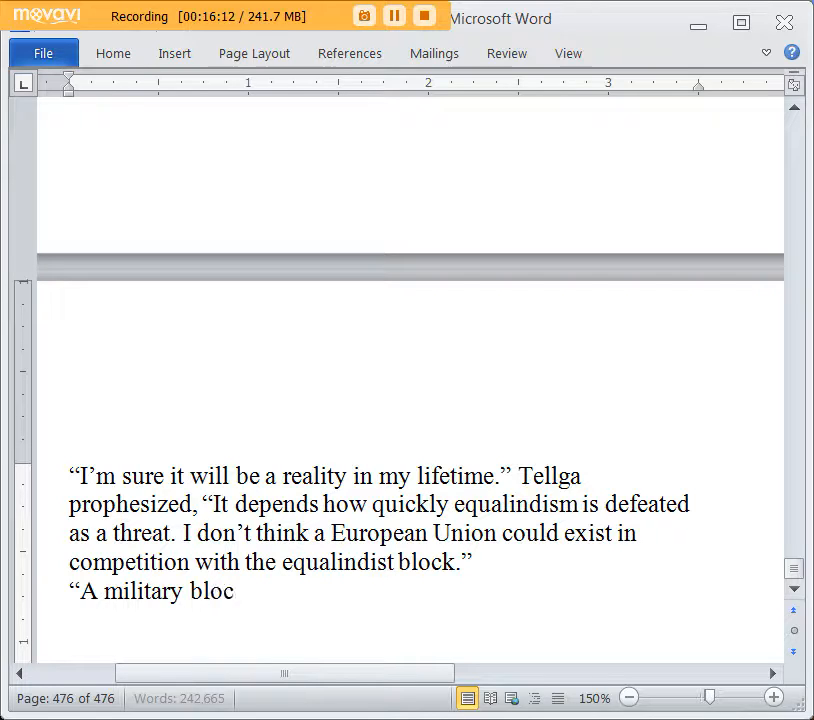
key("BackSpace")
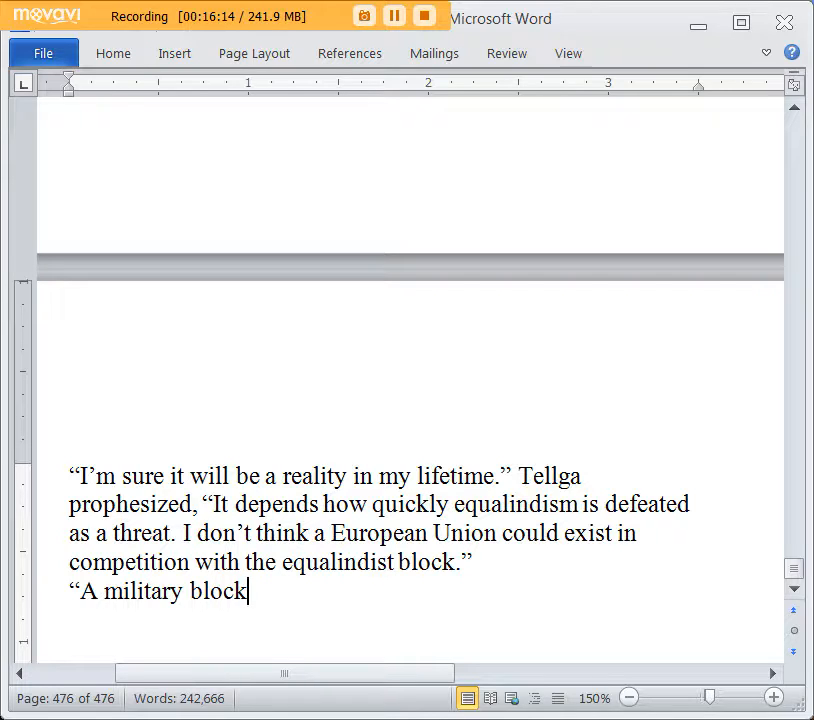
type("of all the Western")
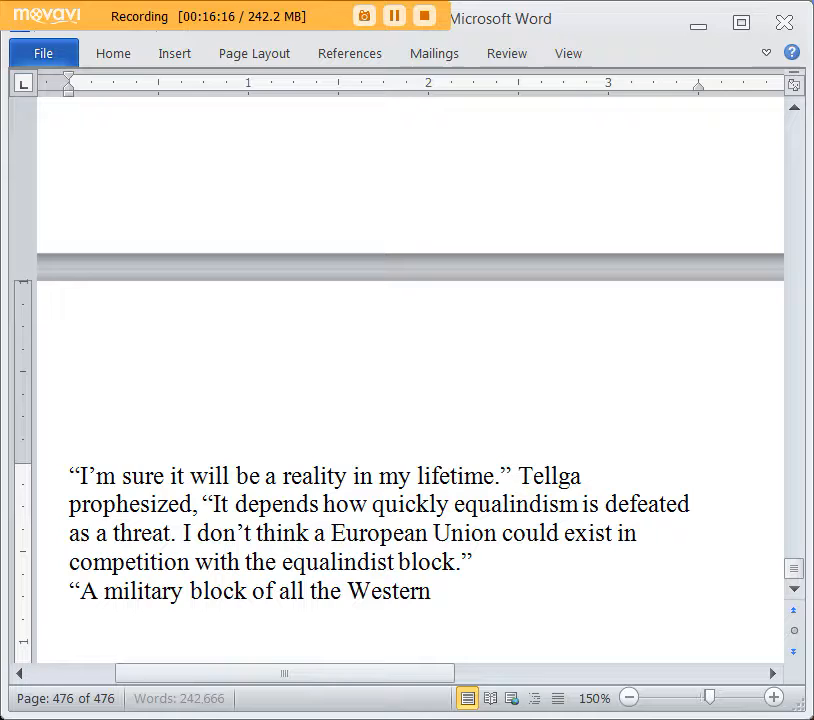
Complete the quotation after "Western" with ", senacratic nations together.” Arlen said,"
type(", senocrat")
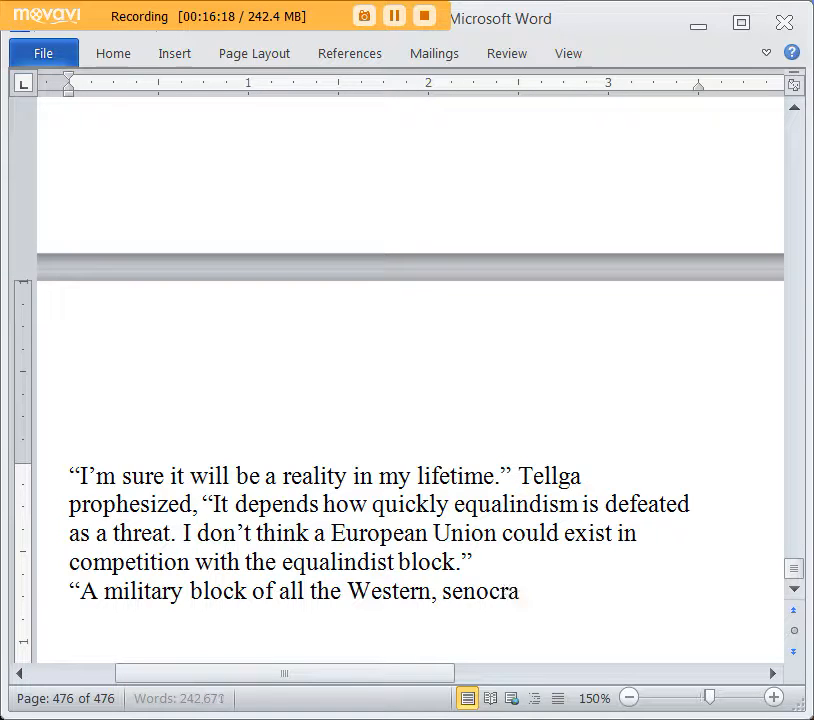
key("BackSpace")
key("BackSpace")
key("BackSpace")
key("BackSpace")
key("BackSpace")
type("acratic nations t")
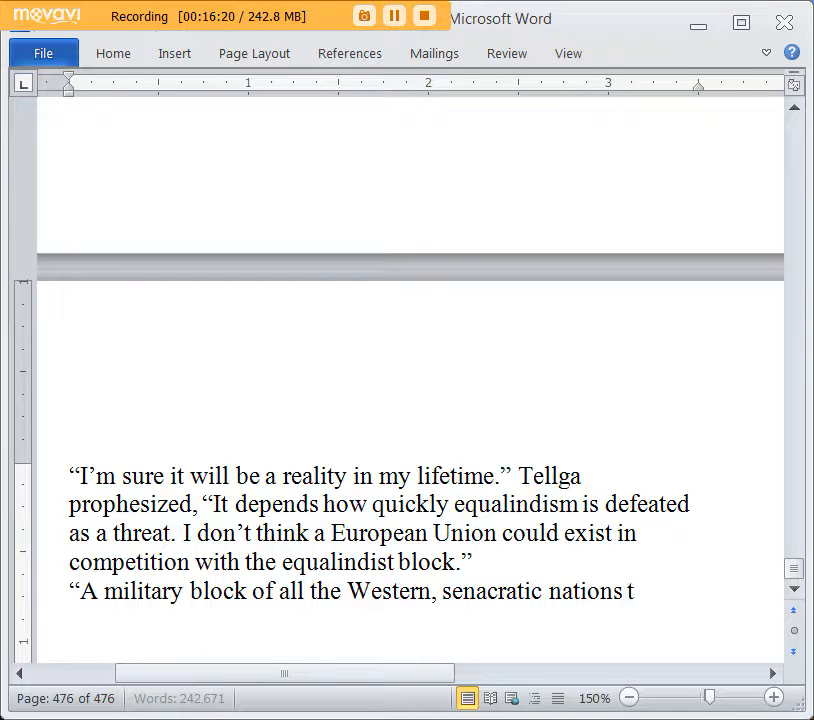
type("ogether.\" Arlen said,")
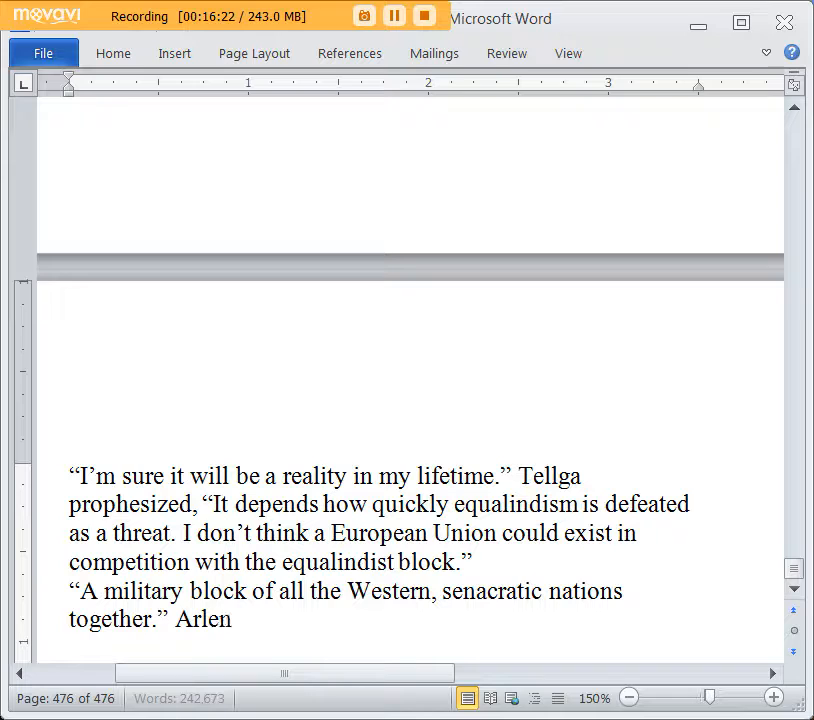
Finish Arlen's line with the quotation "“I’m in favor of that all the way.”"
type(" \"I'm in fav")
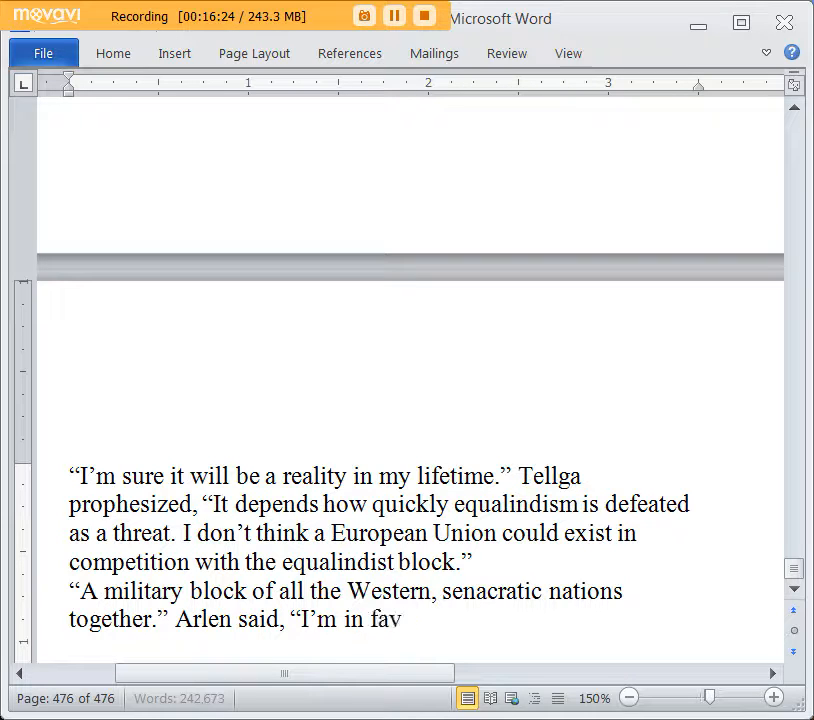
type("or of that all the way.")
type("\"")
Start a new indented paragraph with "Arlen supposed he was making it sound like NATO was not a thing. NATO"
key("Return")
key("Tab")
type("Arlen ")
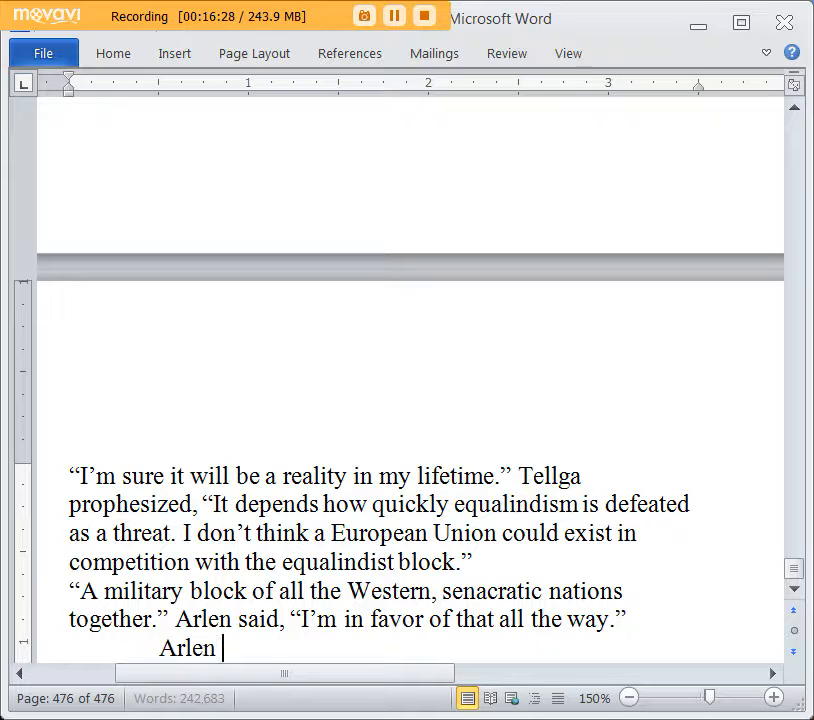
type("supposed he was making it sound like NATO")
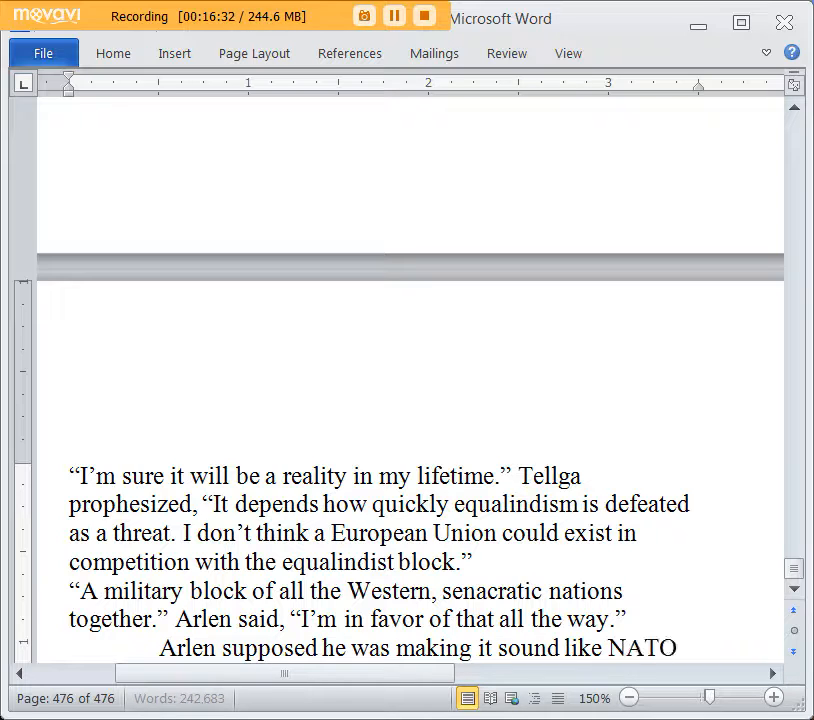
type(" was not a thin")
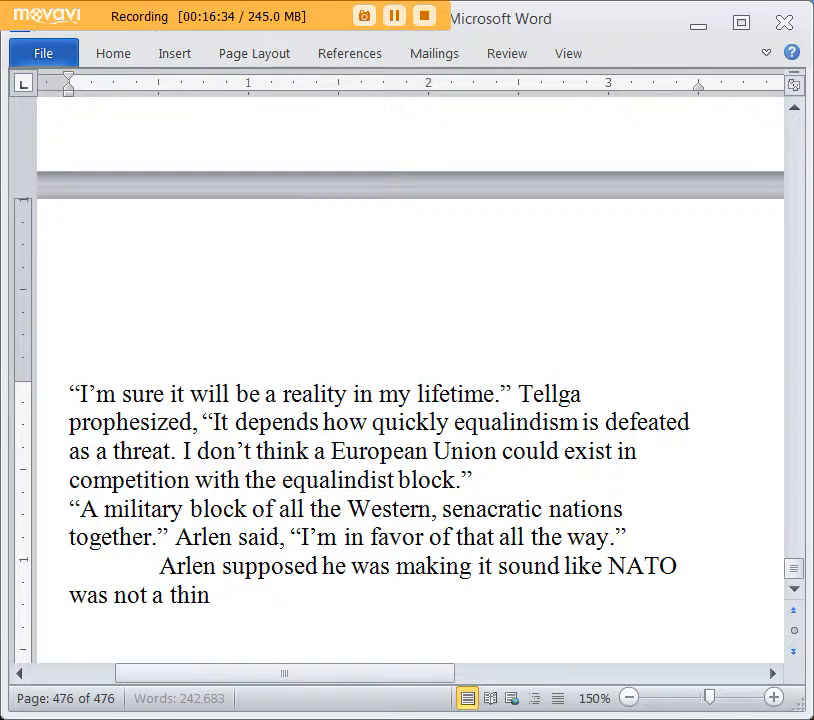
type("g. NATO")
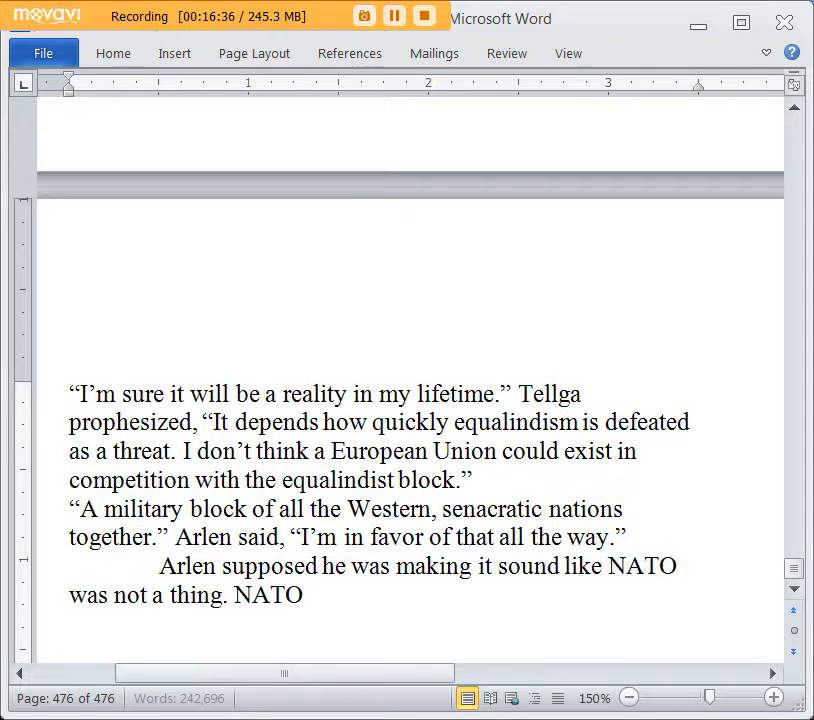
Continue the sentence after "NATO" with "was in exista" and save the document
type(" was in exista")
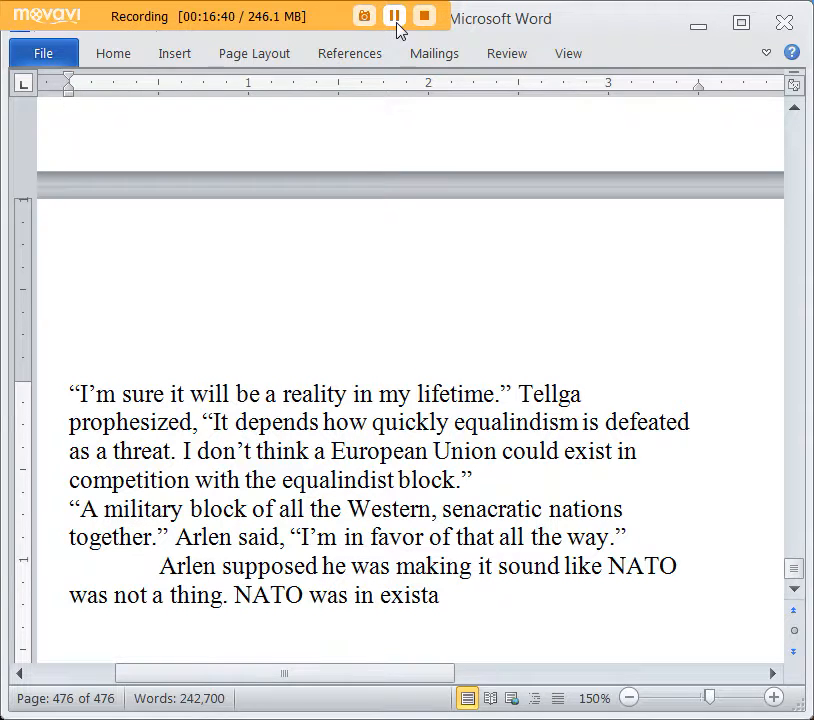
scroll(445, 448, "down", 2)
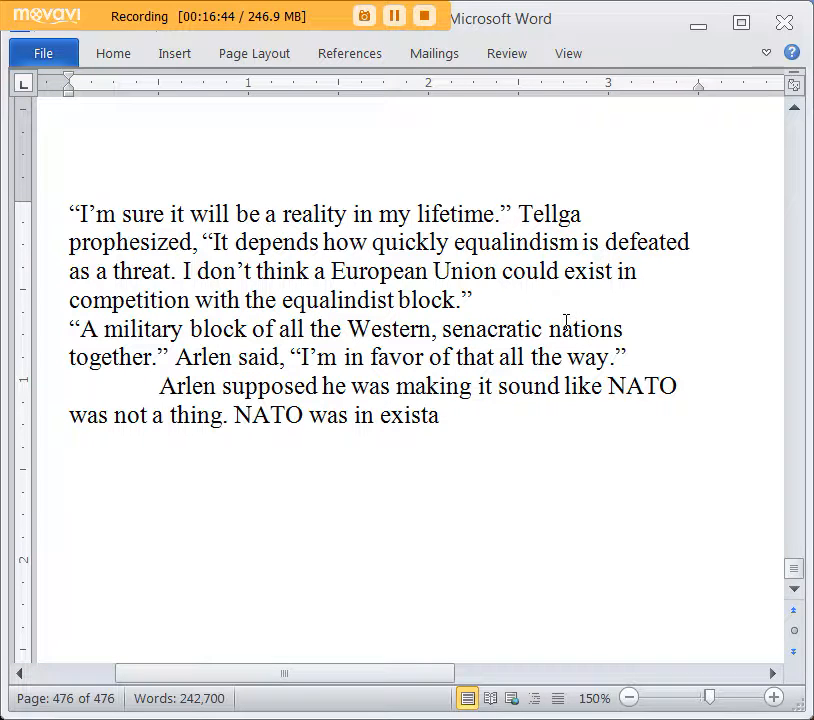
key("ctrl+s")
scroll(563, 381, "up", 1)
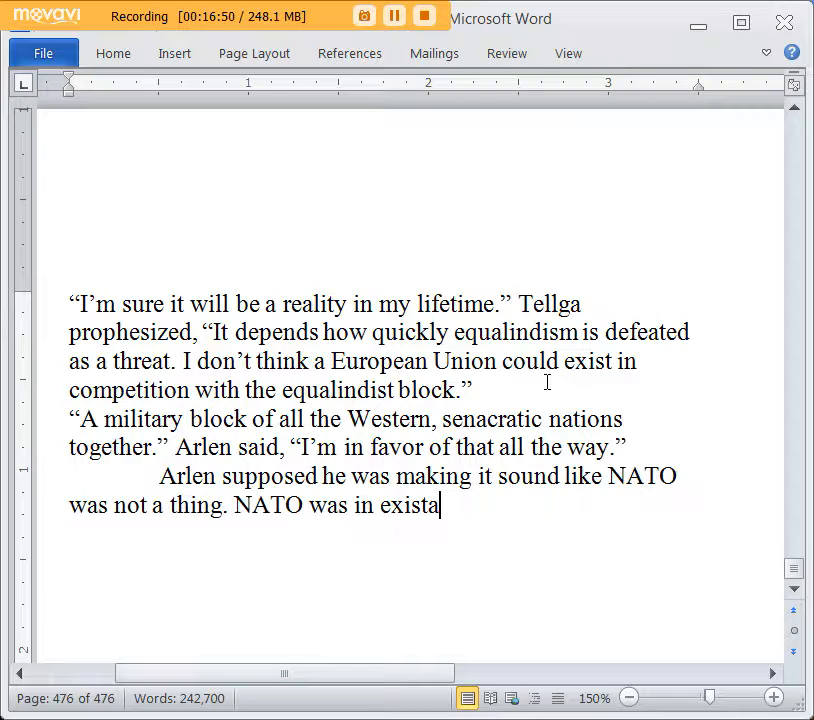
scroll(540, 365, "down", 1)
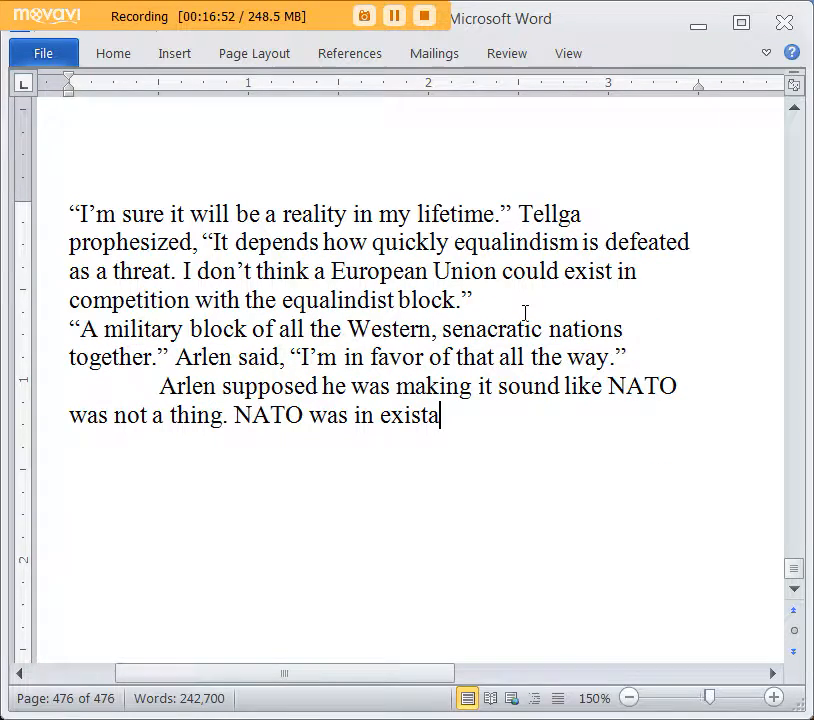
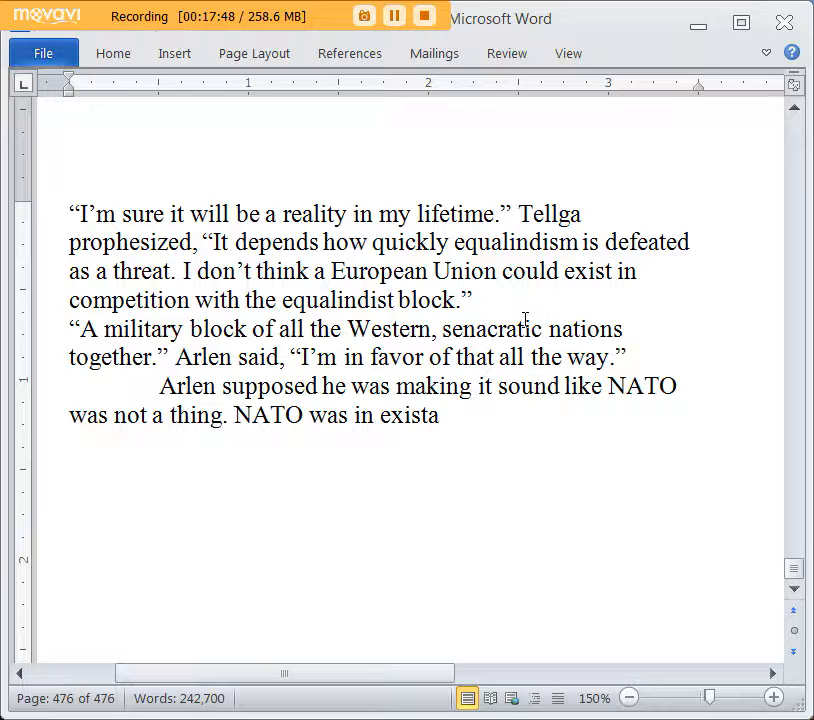
scroll(488, 352, "down", 1)
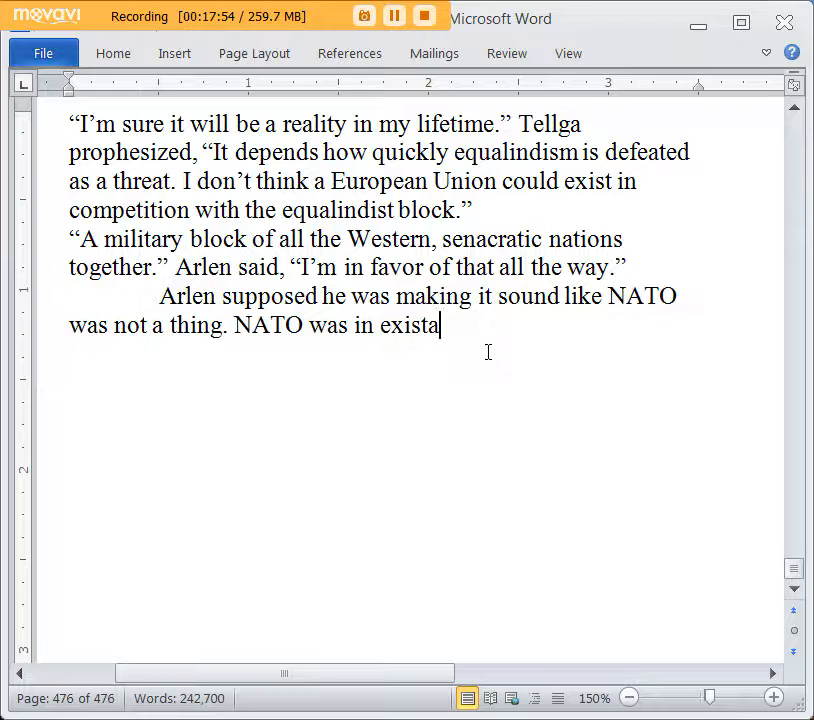
scroll(488, 352, "up", 2)
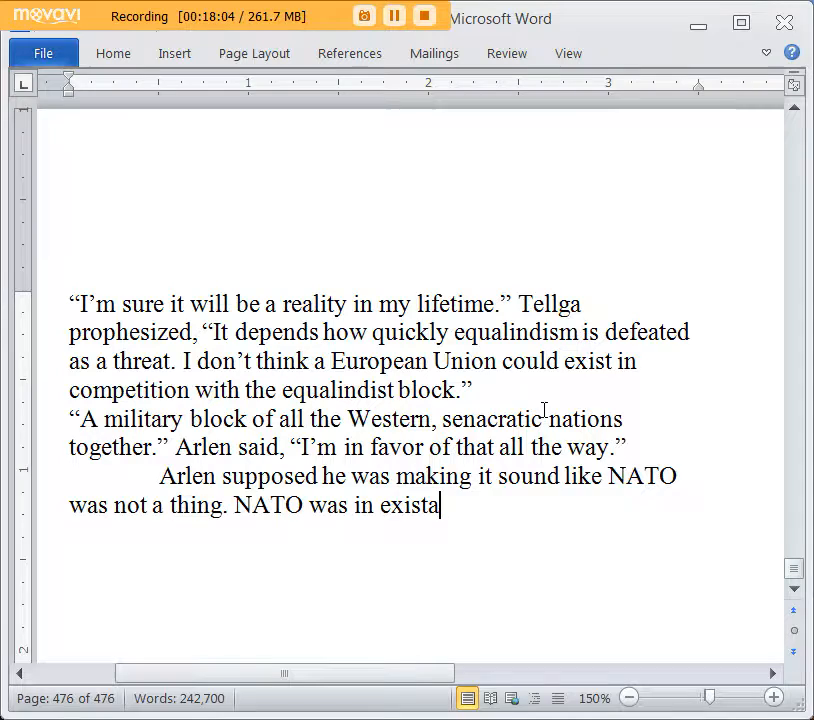
Complete the unfinished last word with the spelling "existence"
type("nc")
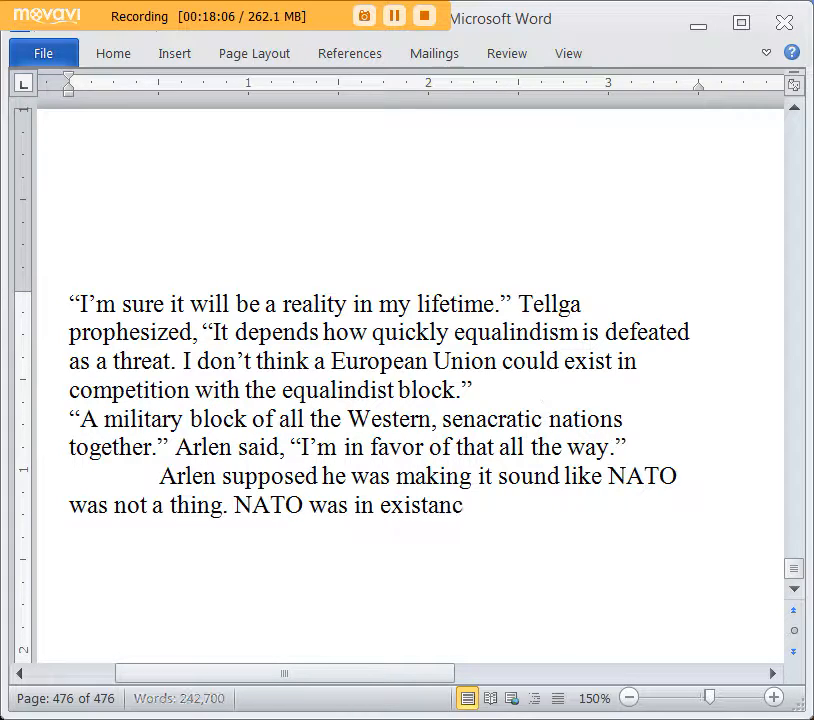
key("BackSpace")
key("BackSpace")
key("BackSpace")
type("ence")
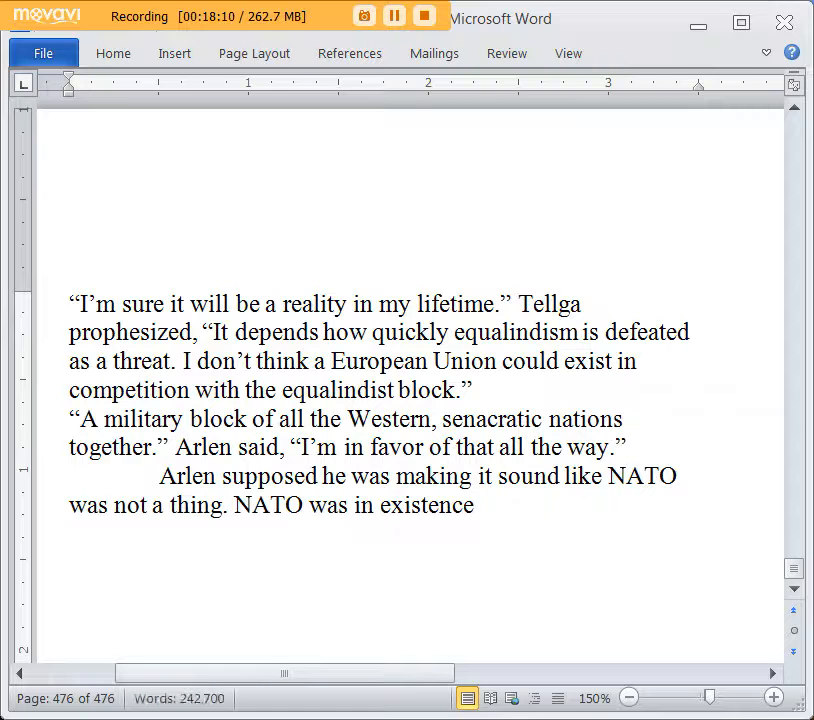
scroll(554, 404, "down", 1)
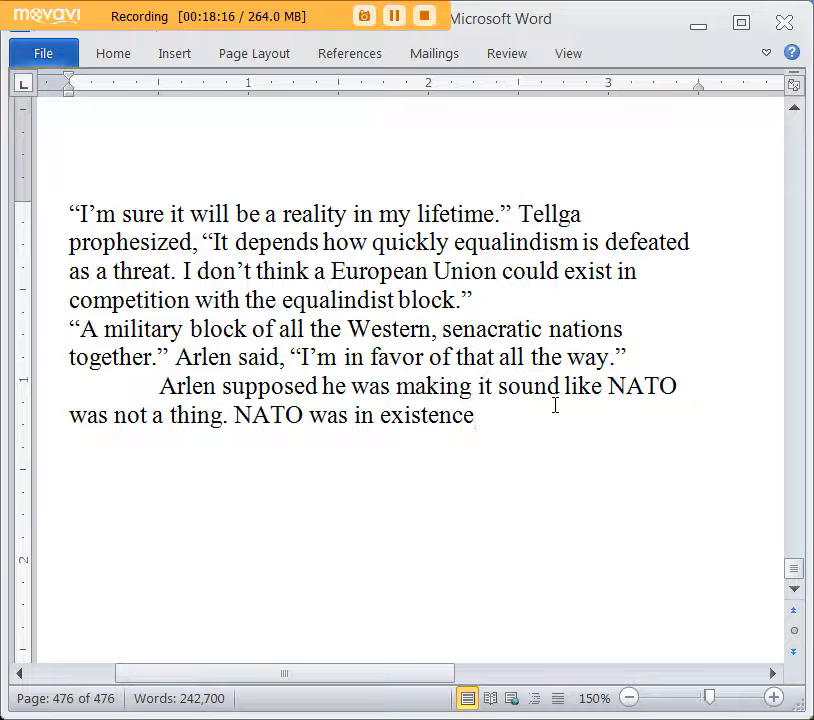
scroll(555, 405, "up", 1)
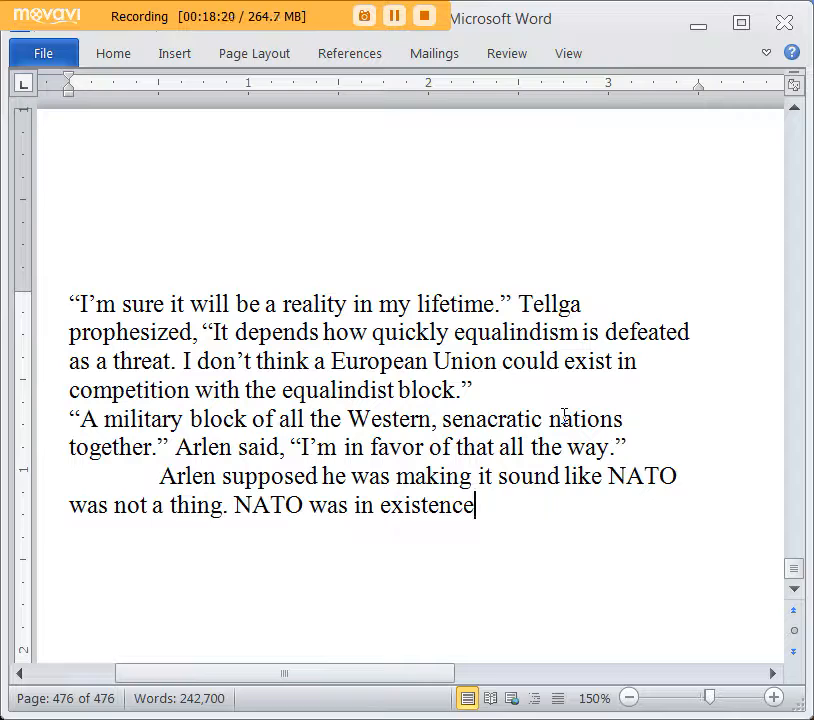
scroll(565, 416, "down", 1)
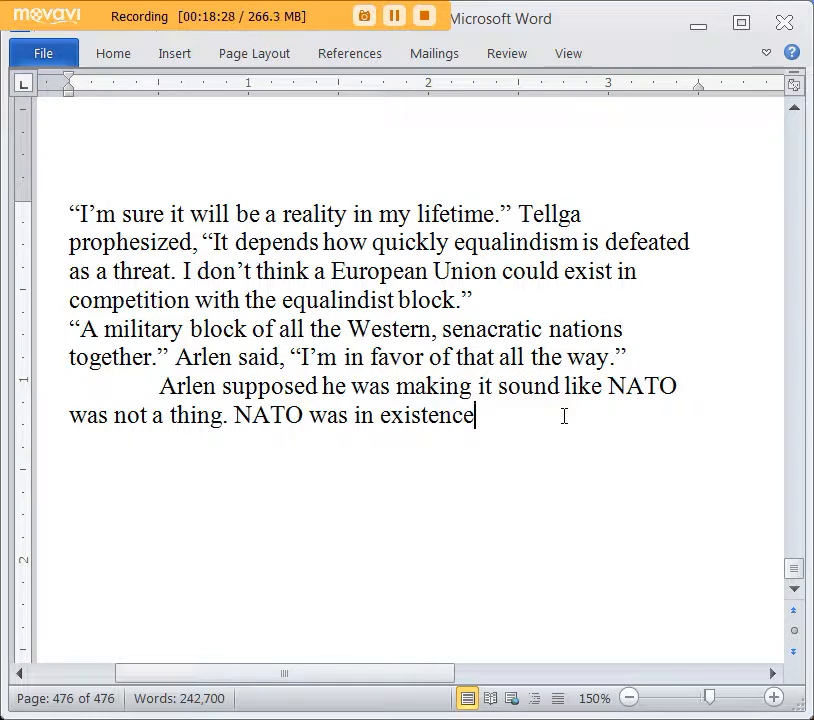
scroll(564, 416, "up", 2)
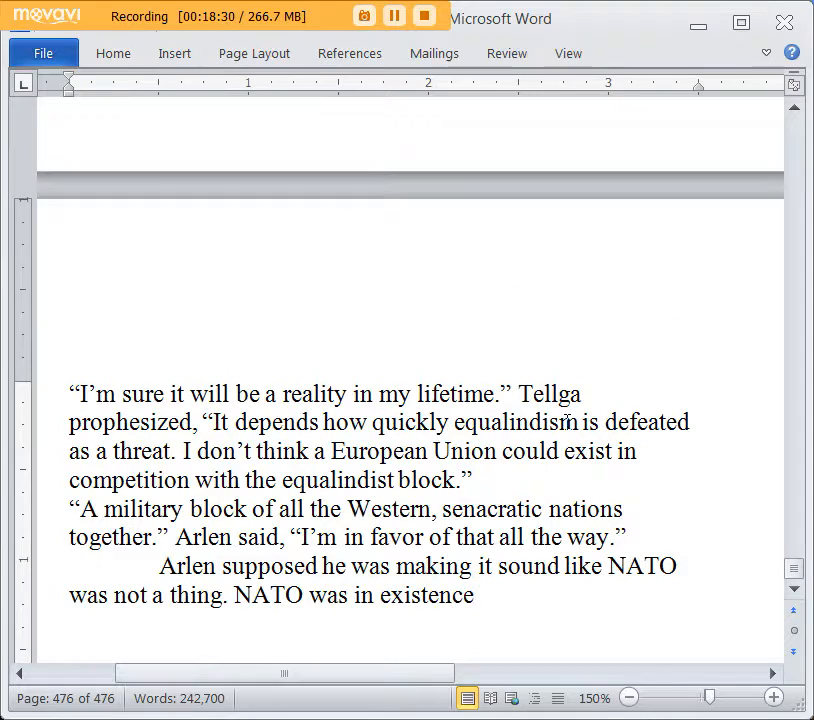
scroll(567, 420, "down", 2)
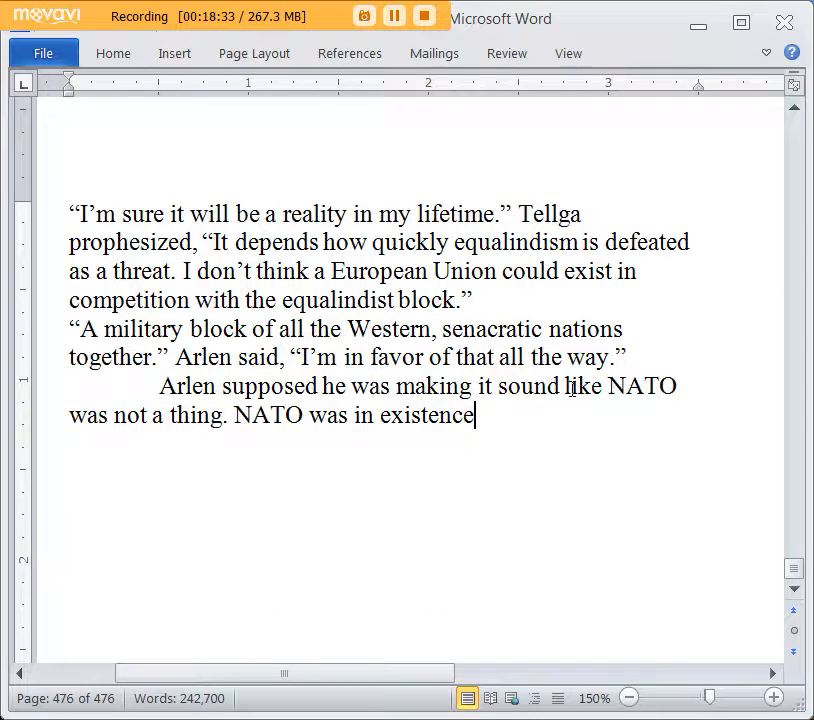
Replace "in existence" at the end of the NATO sentence with "formed after WW3"
key("BackSpace")
key("BackSpace")
key("BackSpace")
key("BackSpace")
key("BackSpace")
key("BackSpace")
key("BackSpace")
key("BackSpace")
key("BackSpace")
key("BackSpace")
key("BackSpace")
key("BackSpace")
type("fo")
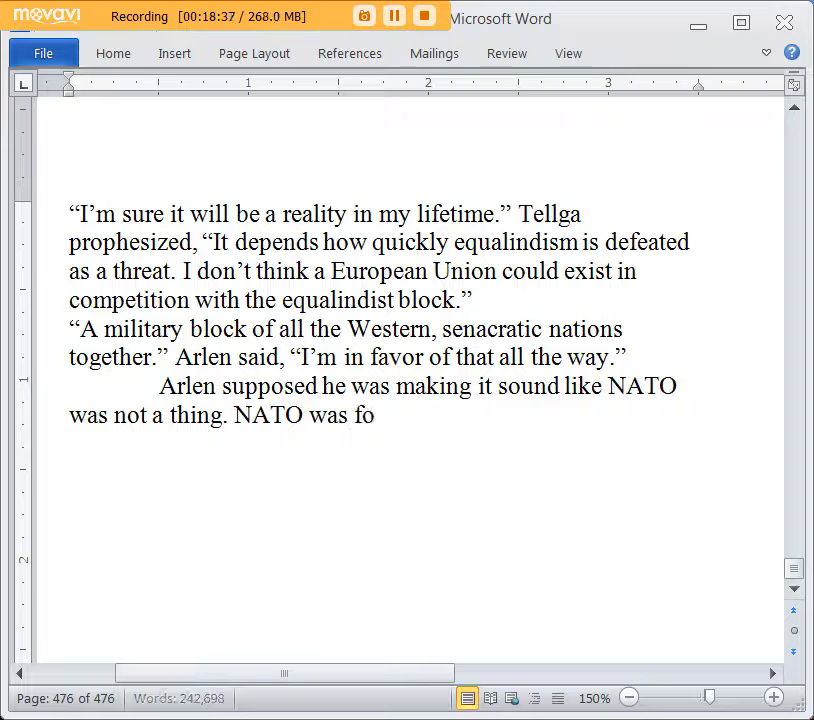
type("rmed after the")
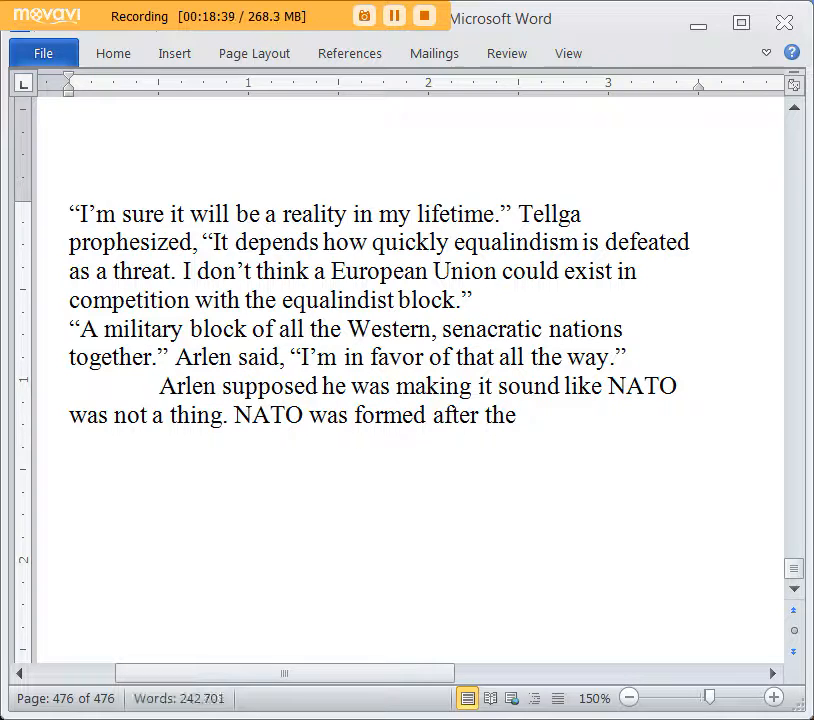
key("BackSpace")
key("BackSpace")
key("BackSpace")
type("WW3")
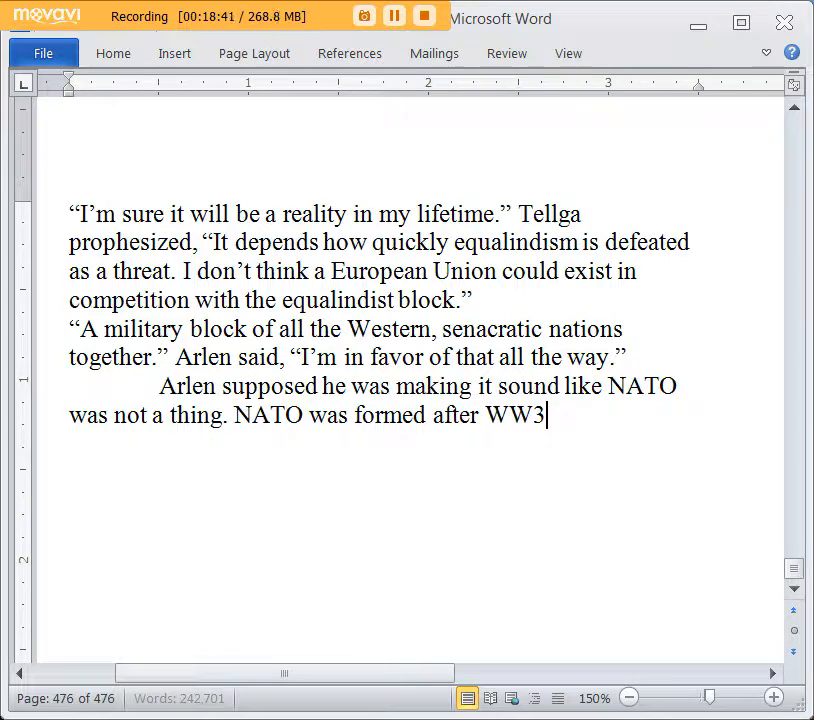
Continue after "WW3" with "and its first big fight was against the Volgan Union. The"
type(" and its first big")
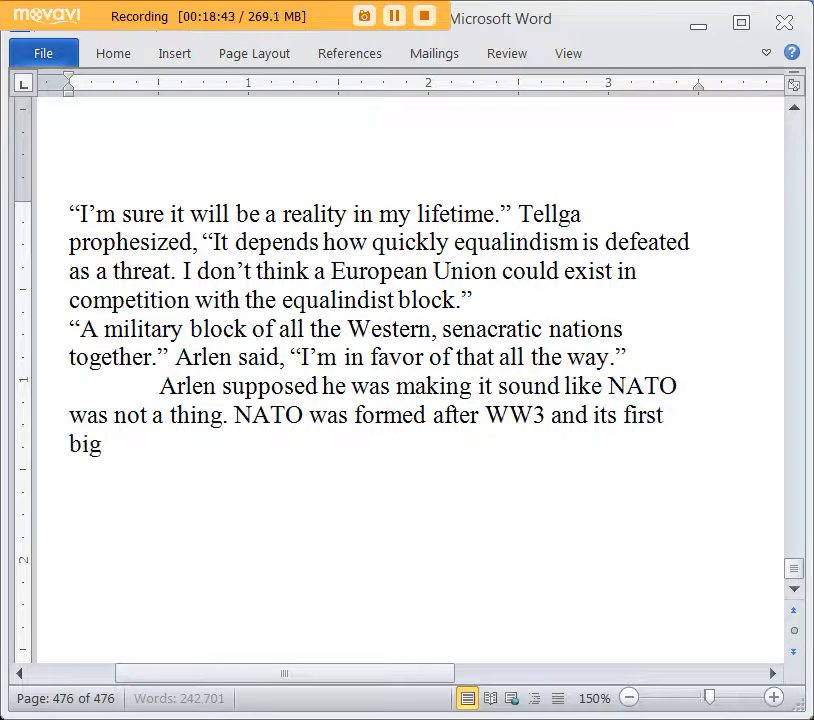
type(" fight was against the")
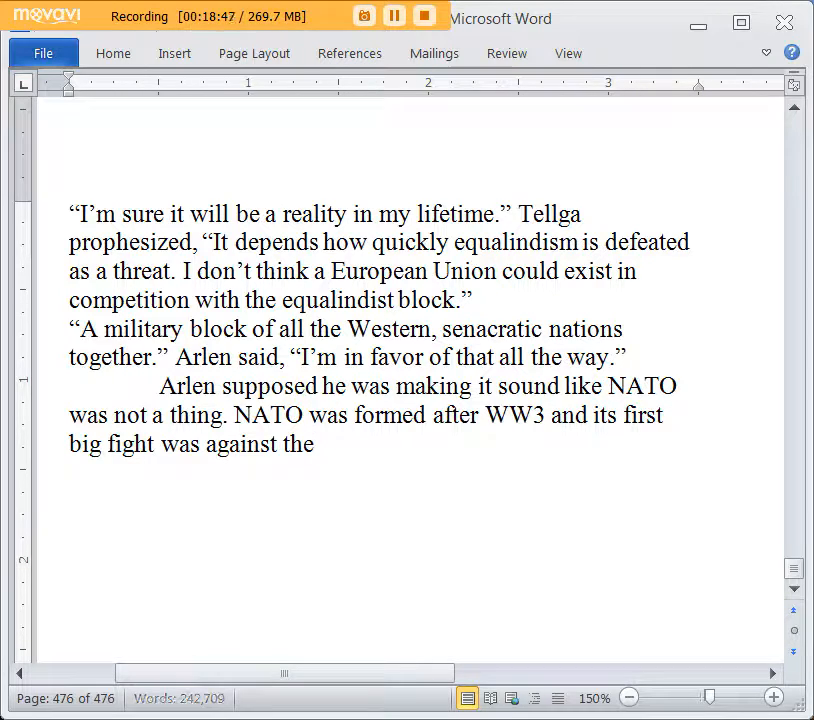
type(" Volgan Union. The")
key("BackSpace")
key("BackSpace")
type("The")
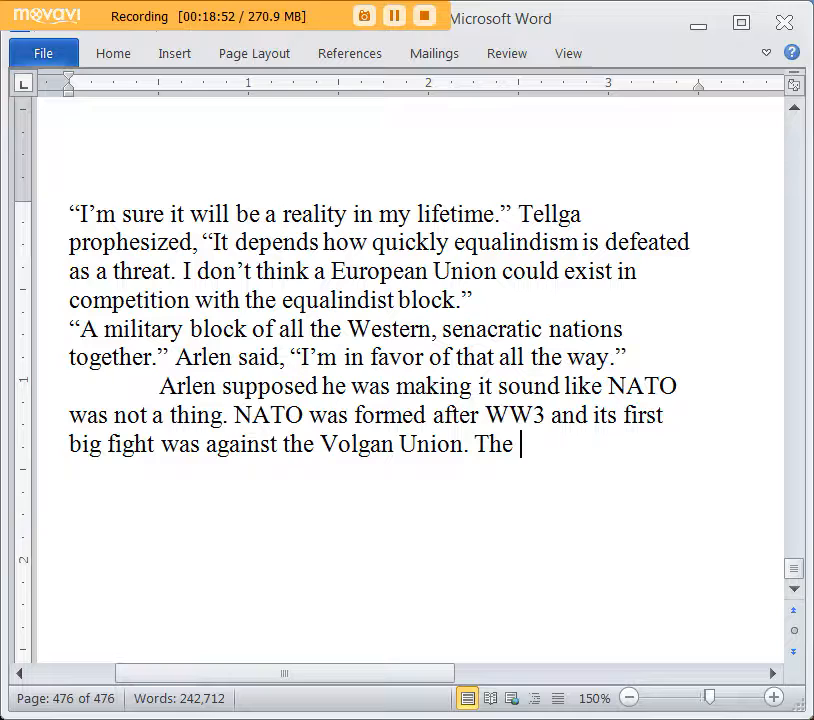
Continue the new sentence after "The" with "young organization did well enough, but"
type(" young org")
key("BackSpace")
key("BackSpace")
type("rganizati")
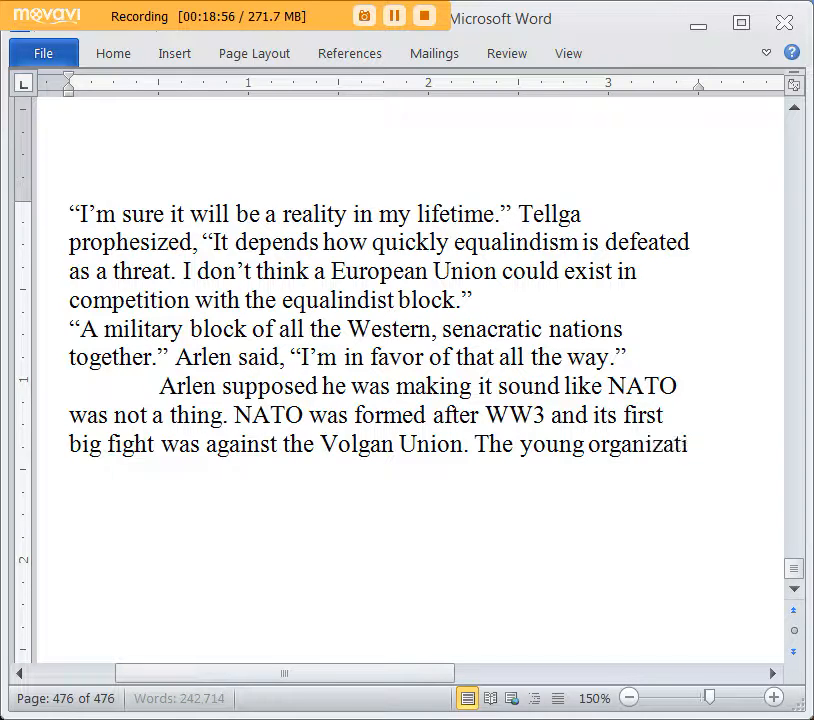
type("on did well e")
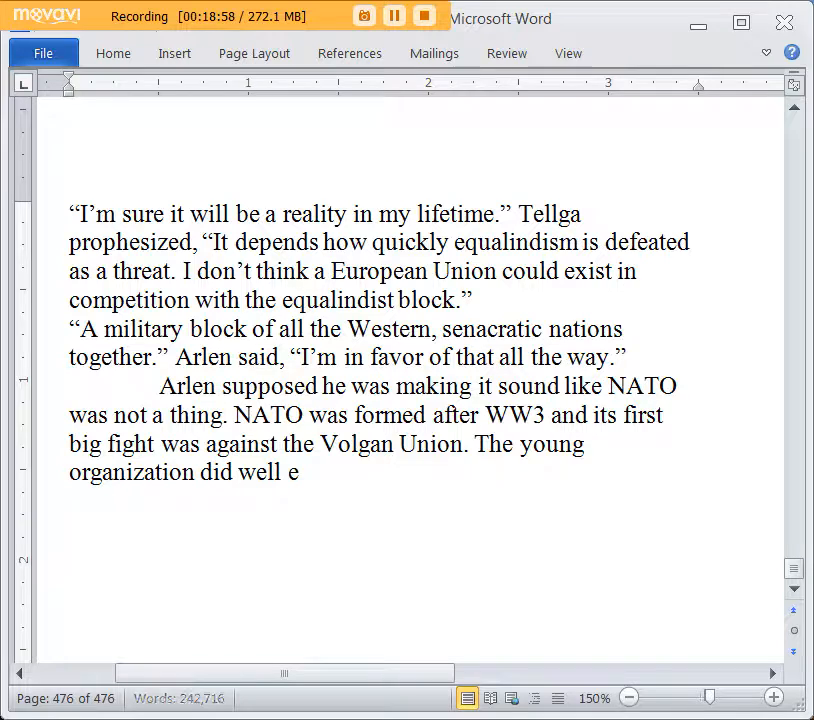
type("nough, but th")
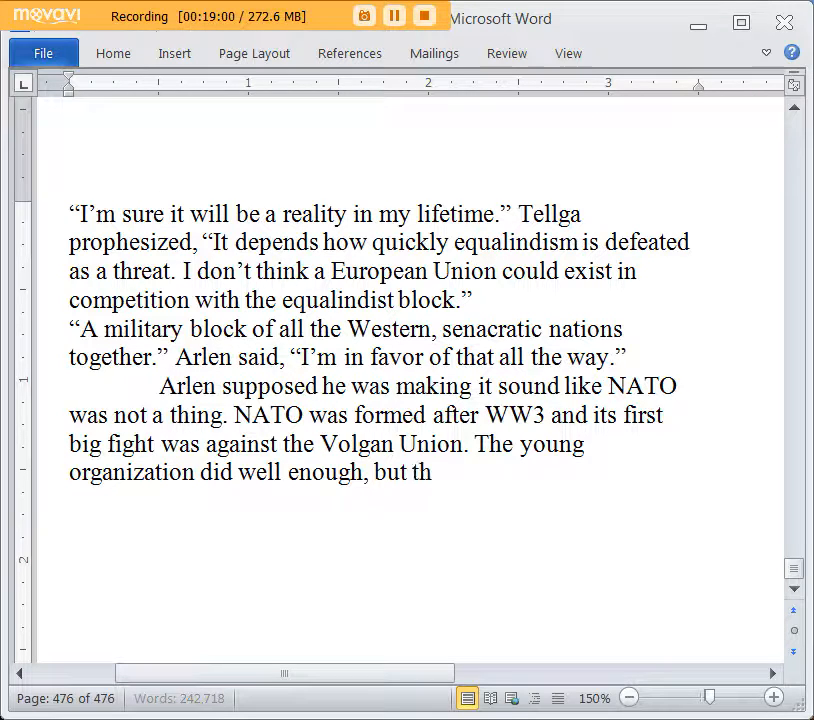
Continue the sentence after "but" with "the US Army ended up carrying most of the fight"
type("e US Army")
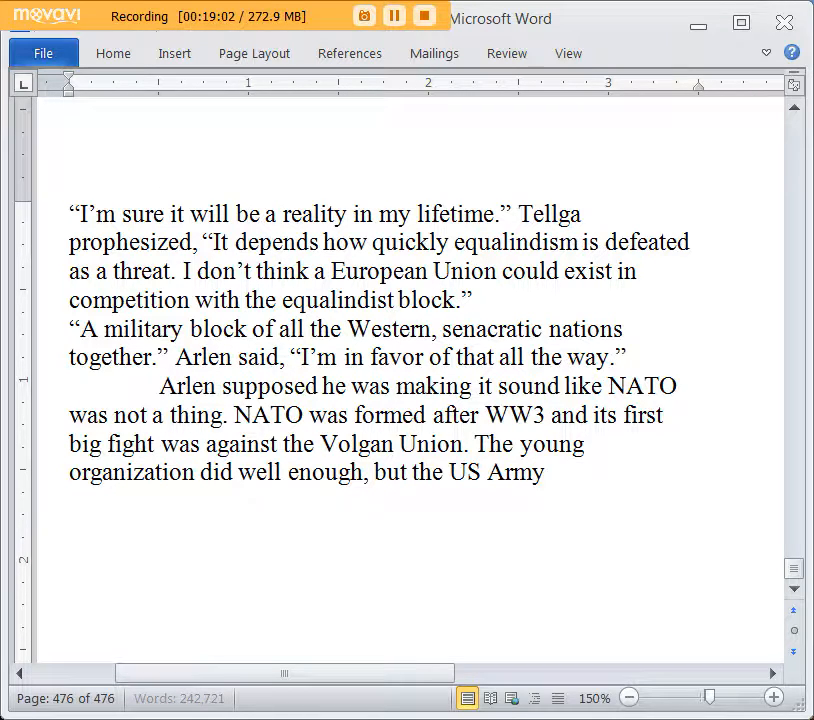
type(" ended up carr")
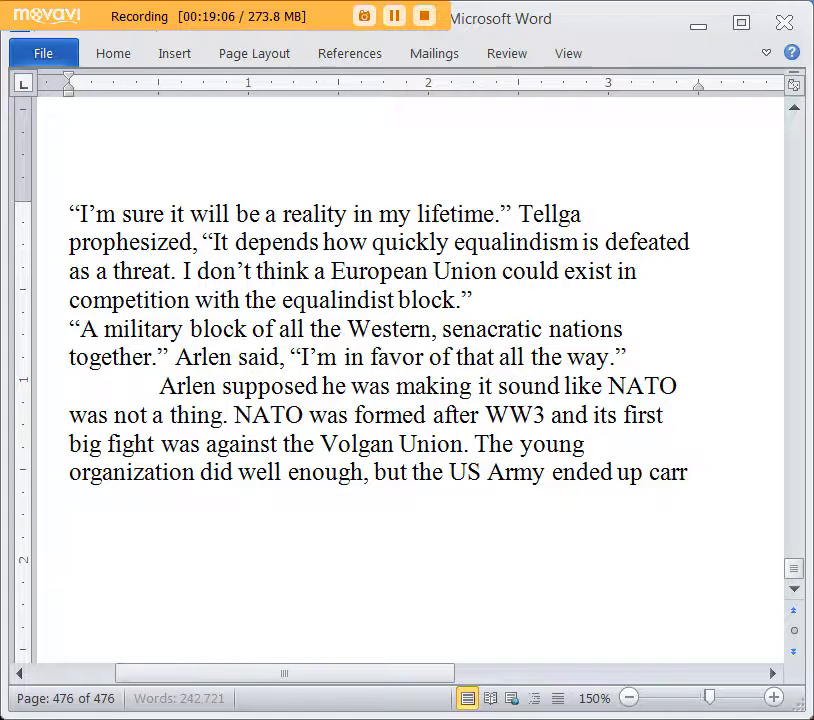
type("ying most of the figh")
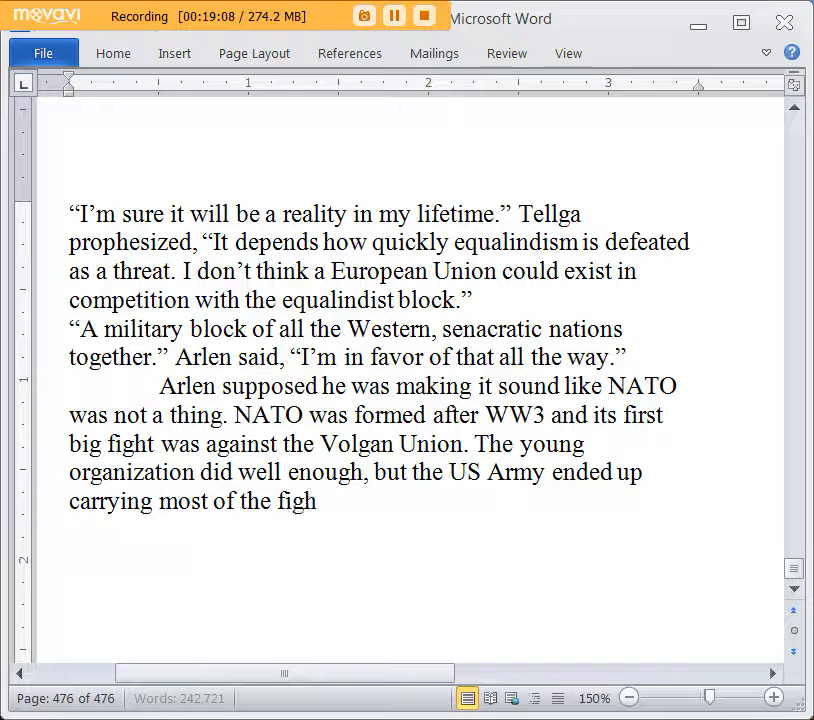
End the sentence after "fight" and add "They were just about the only nation after WW3 that wasn't terribly exhausted."
type("t. They were just about the only natio")
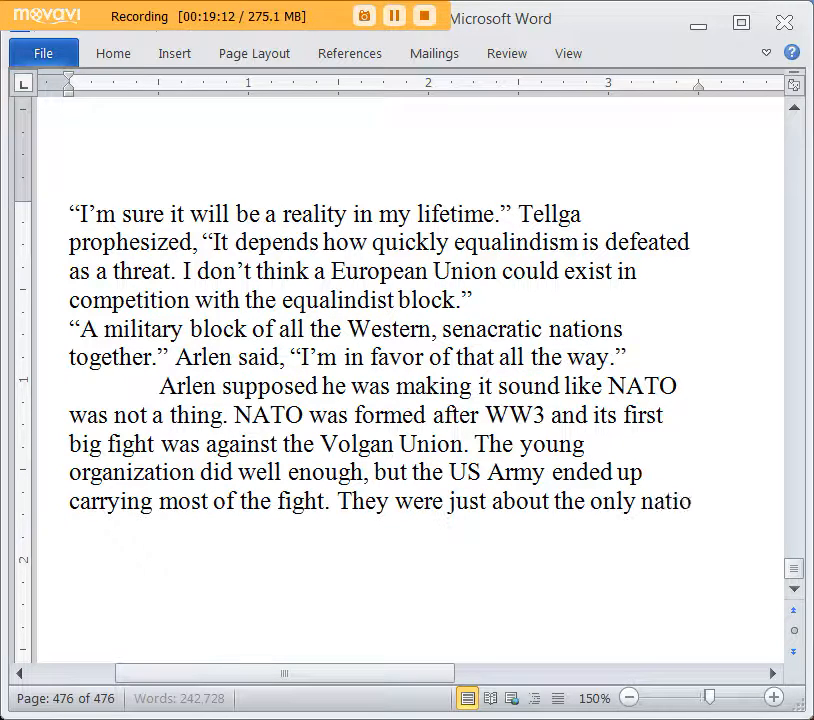
type("n after WW3 that wasn't terrib")
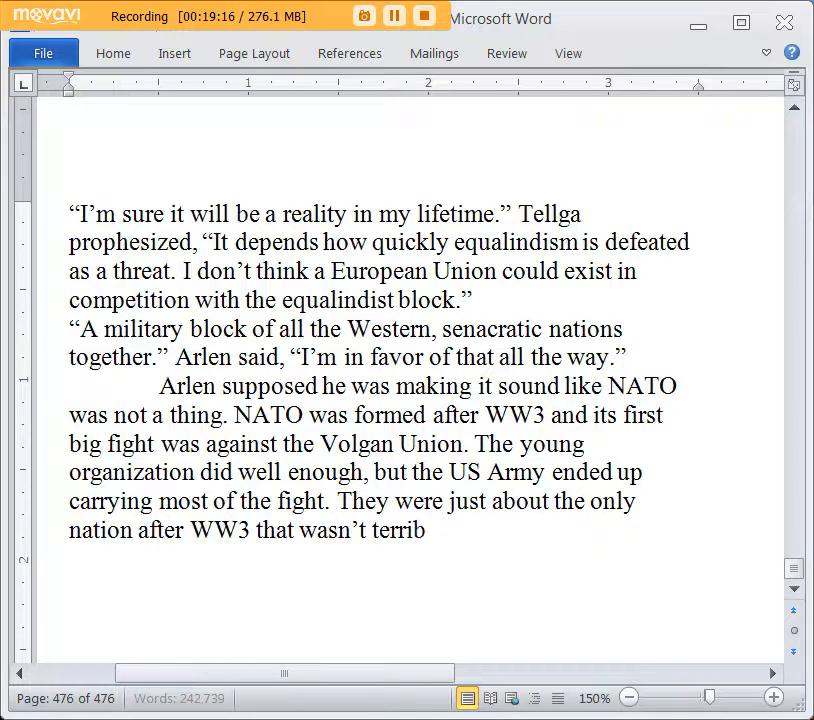
type("ly exhausted.")
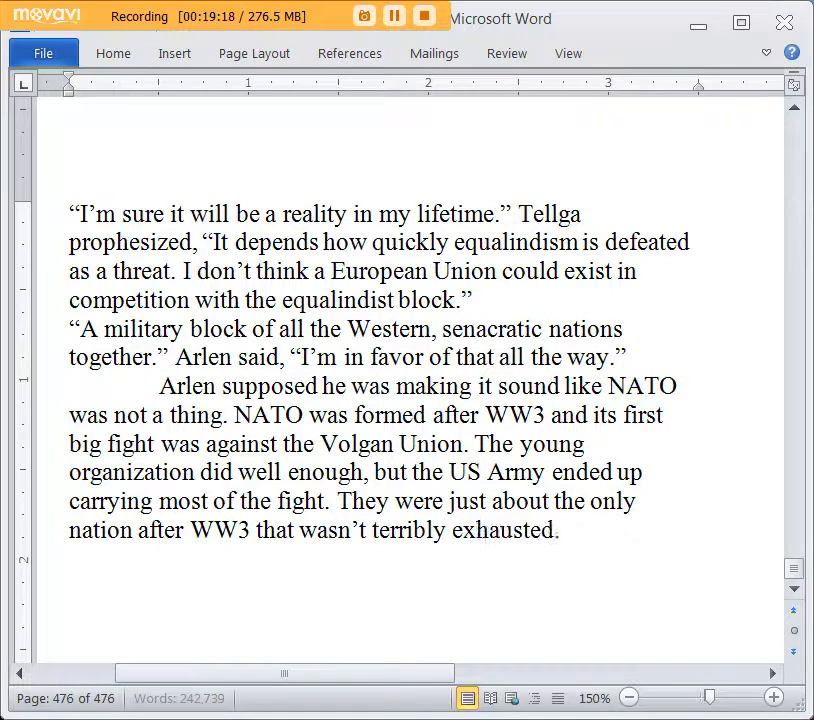
Add the sentence "The Volgan Union was quite exhausted too, but its leaders thought it could overcome that exhaustion and bring all of Europe under their command"
type(" The Volgan Un")
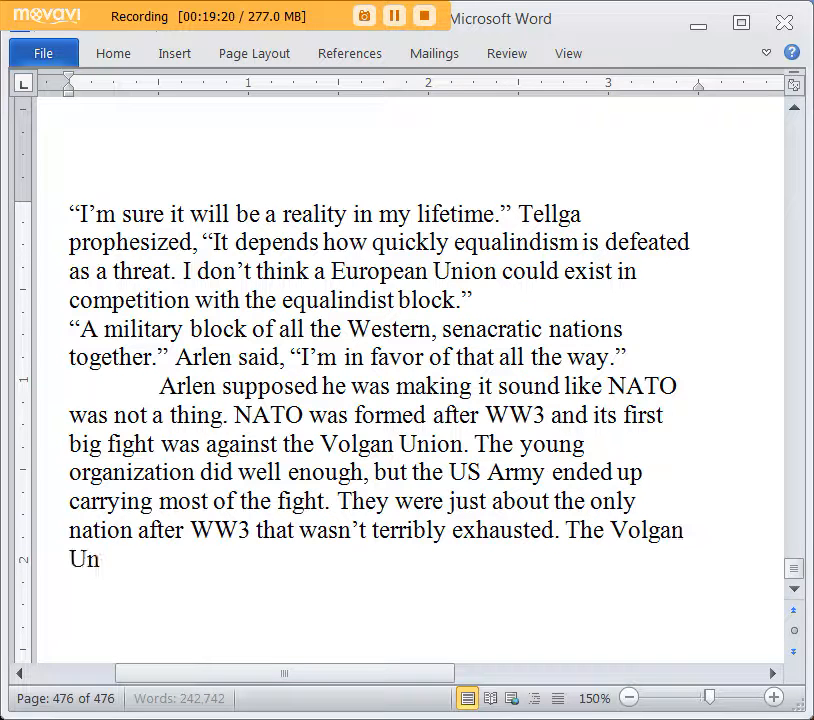
type("ion was quite ex")
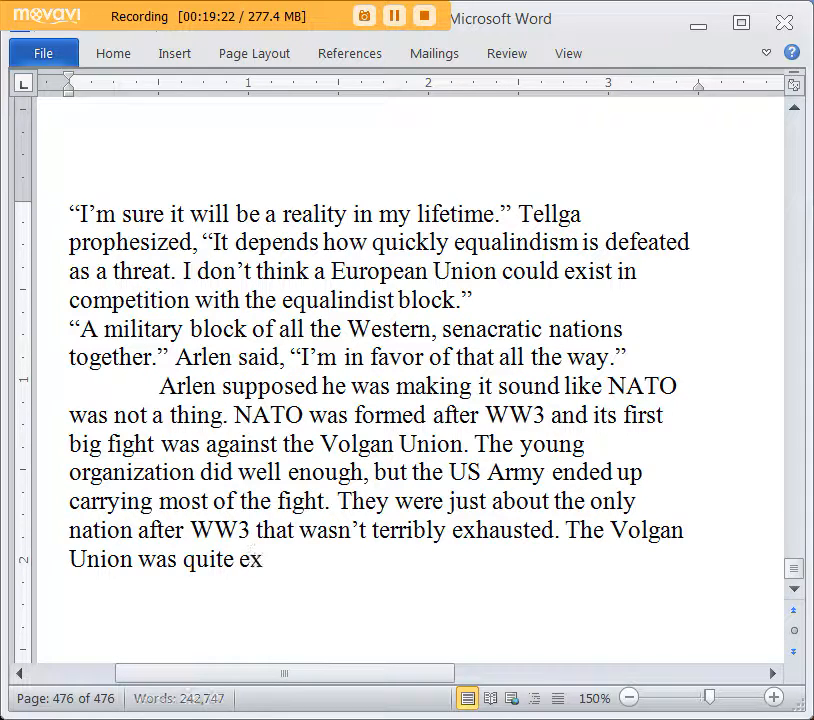
type("hausted too, but")
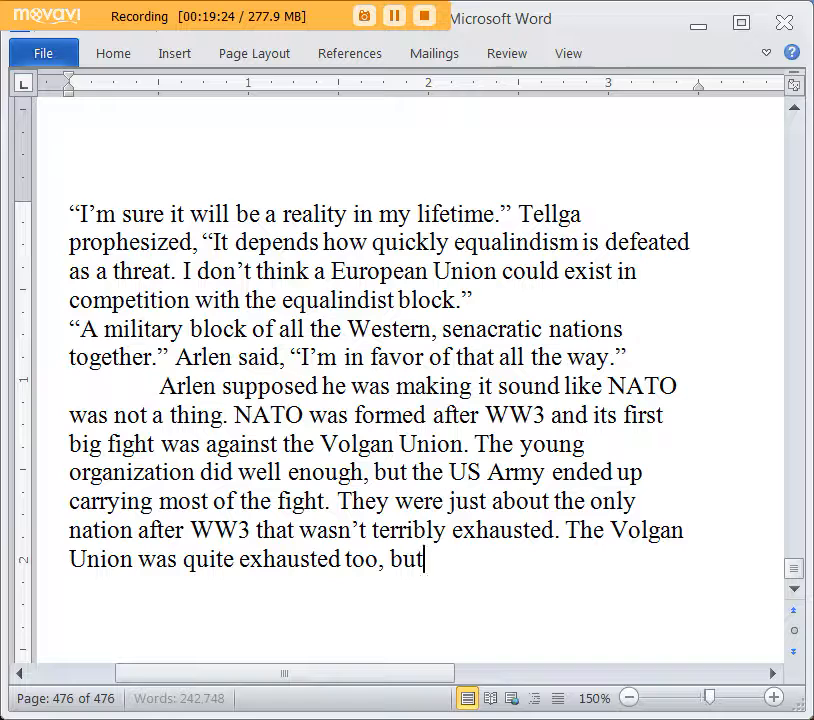
type(" its leaders thoug")
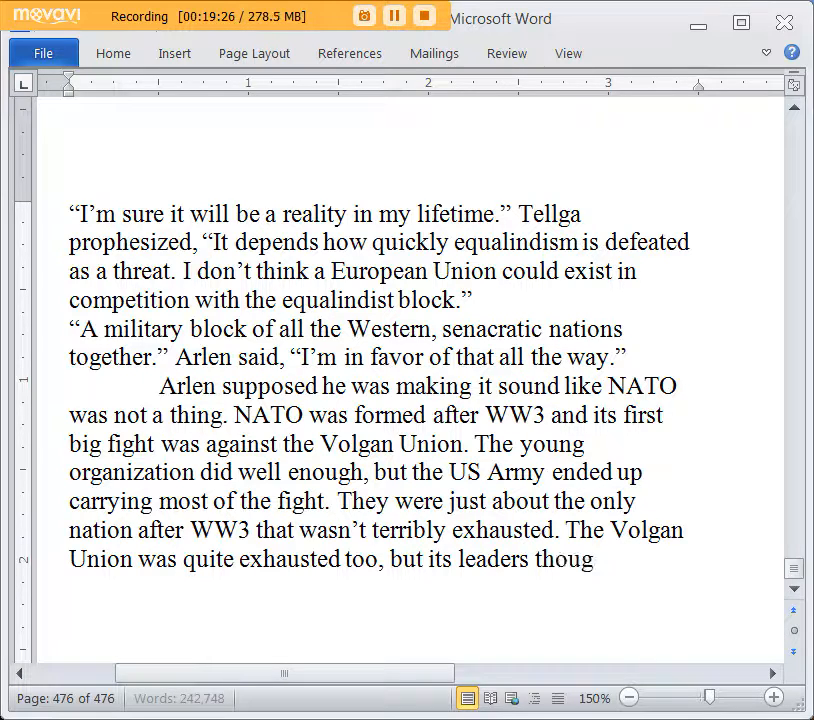
type("ht it could overcome t")
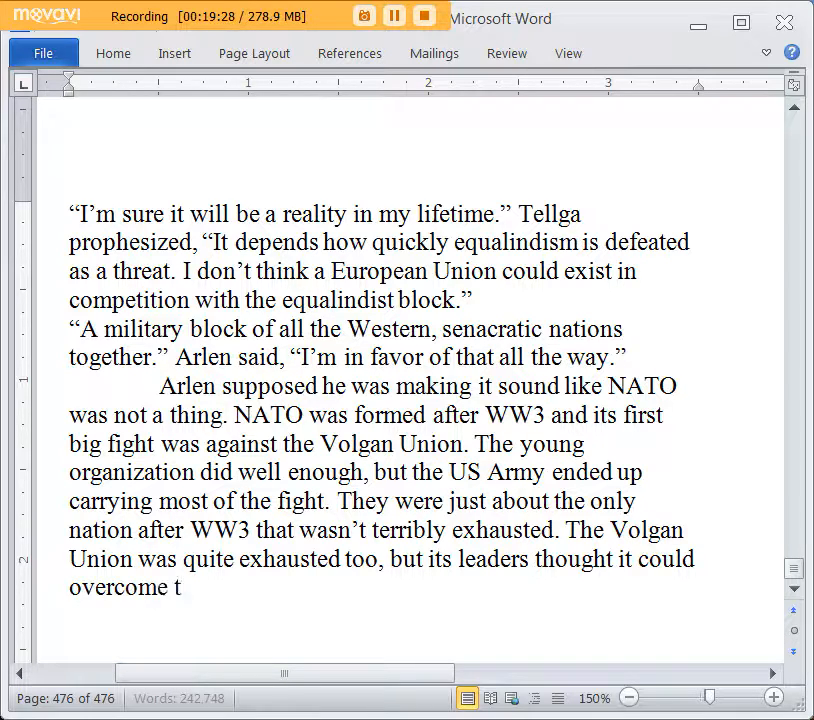
type("hat exhaustion and bring")
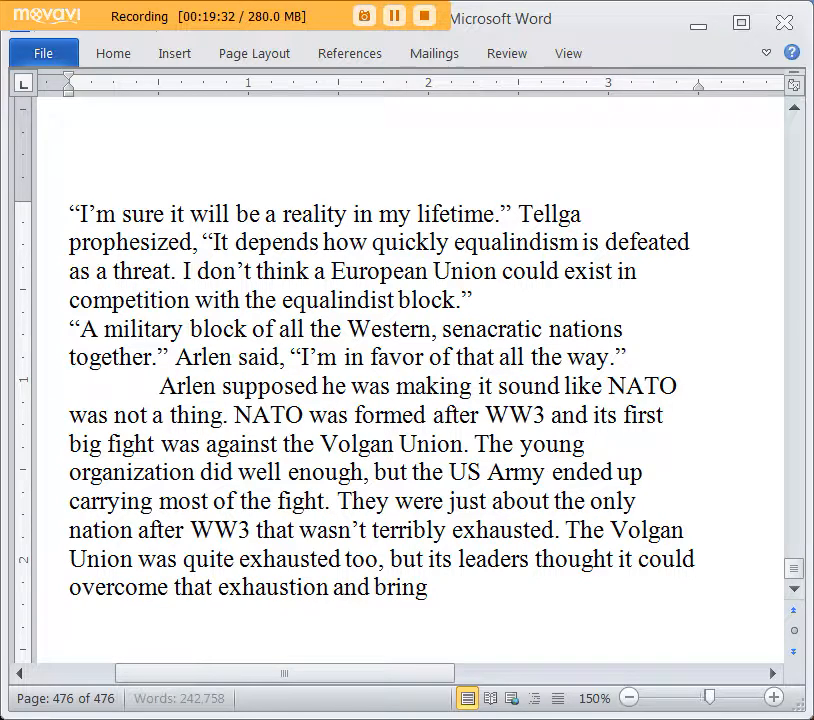
type(" all of Europe")
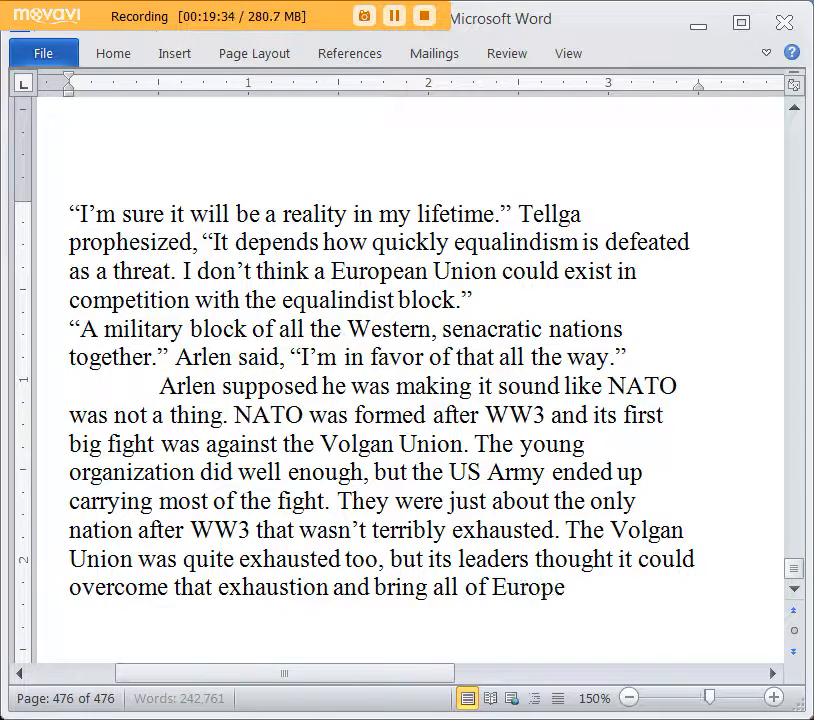
type(" under their command")
End the sentence after "command" and add "Something they failed at. The Jade succeeded wildly where they failed."
type(". Something they fai")
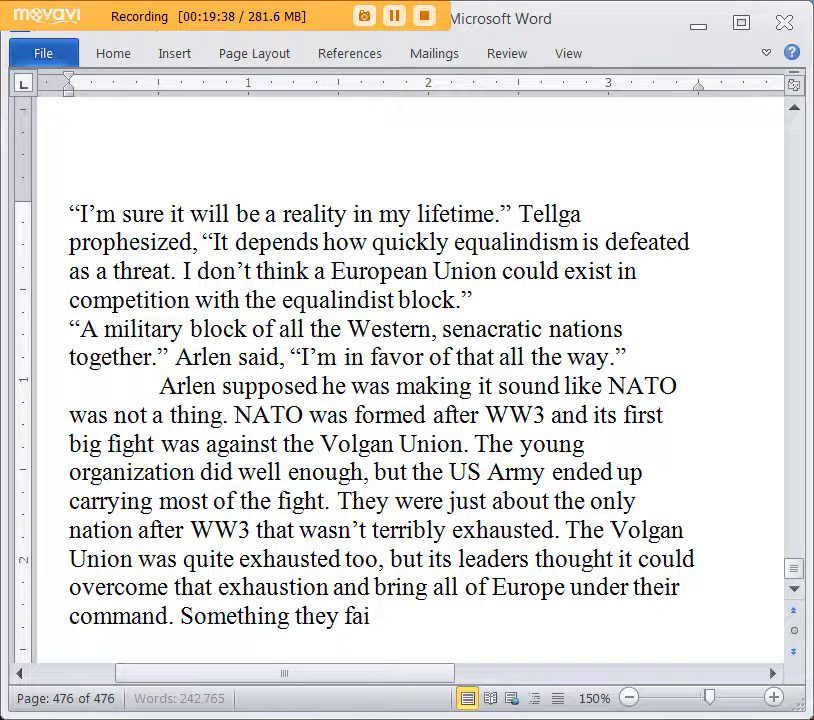
type("led at. The J")
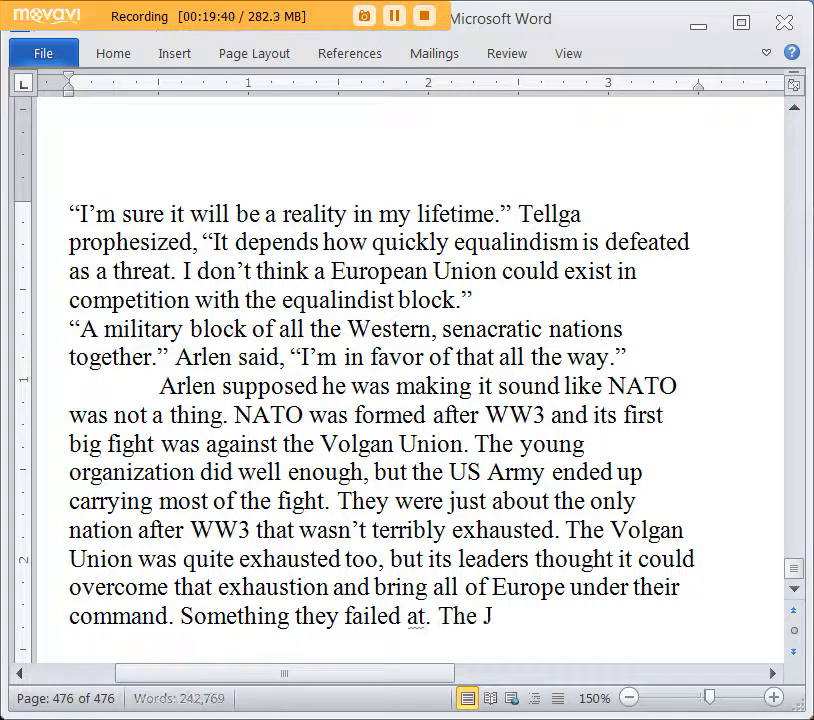
type("ade succeeded widly")
key("BackSpace")
key("BackSpace")
key("BackSpace")
type("ldly where they f")
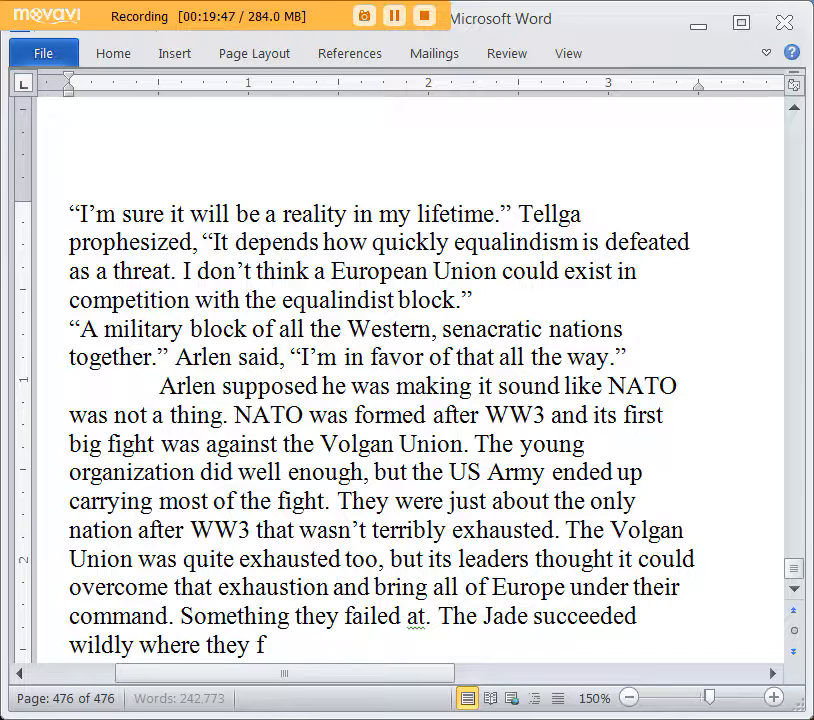
type("ailed.")
Check the grammar suggestion for the flagged word "at" in "Something they failed at."
scroll(570, 387, "down", 4)
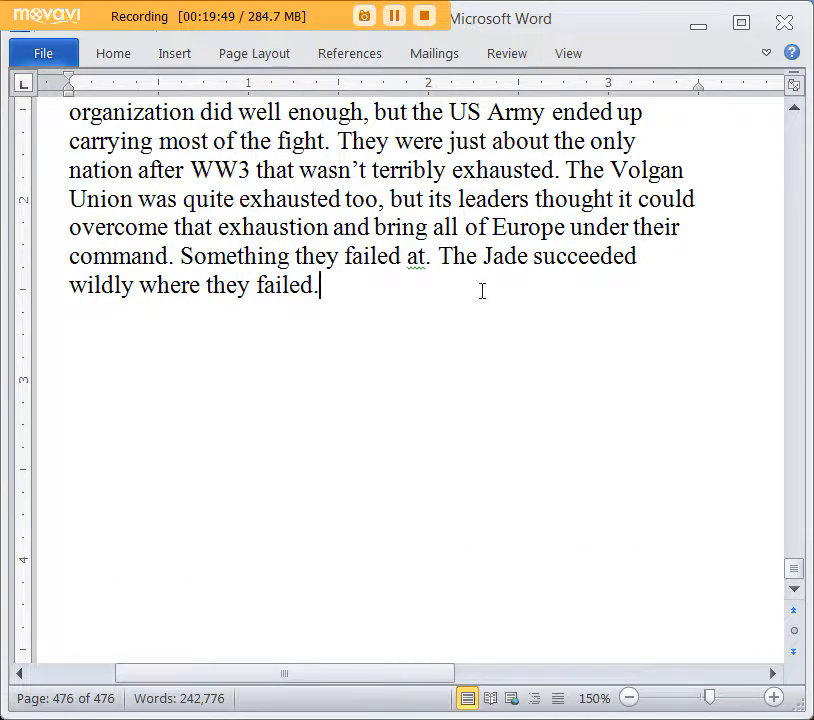
right_click(413, 261)
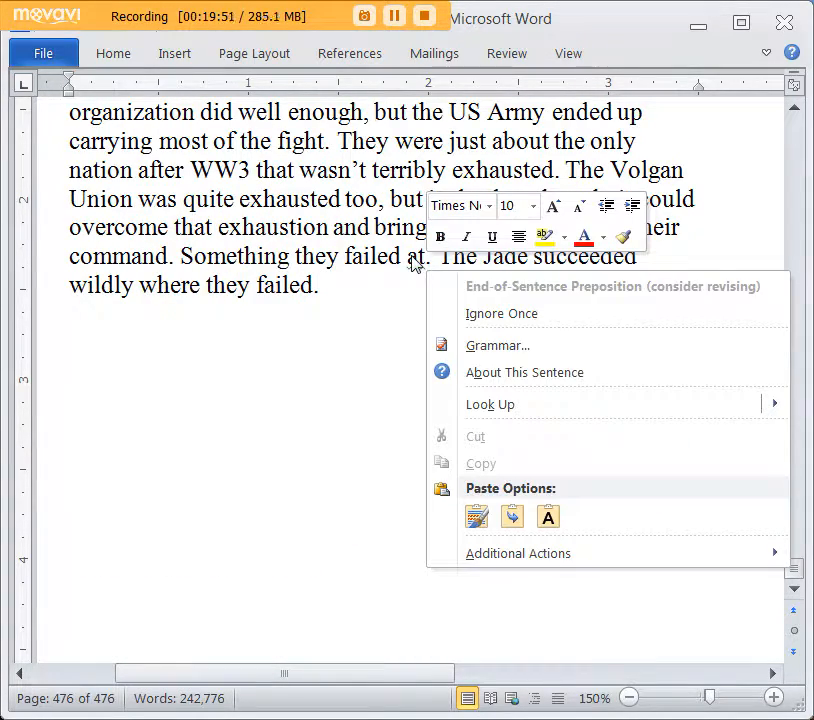
key("Escape")
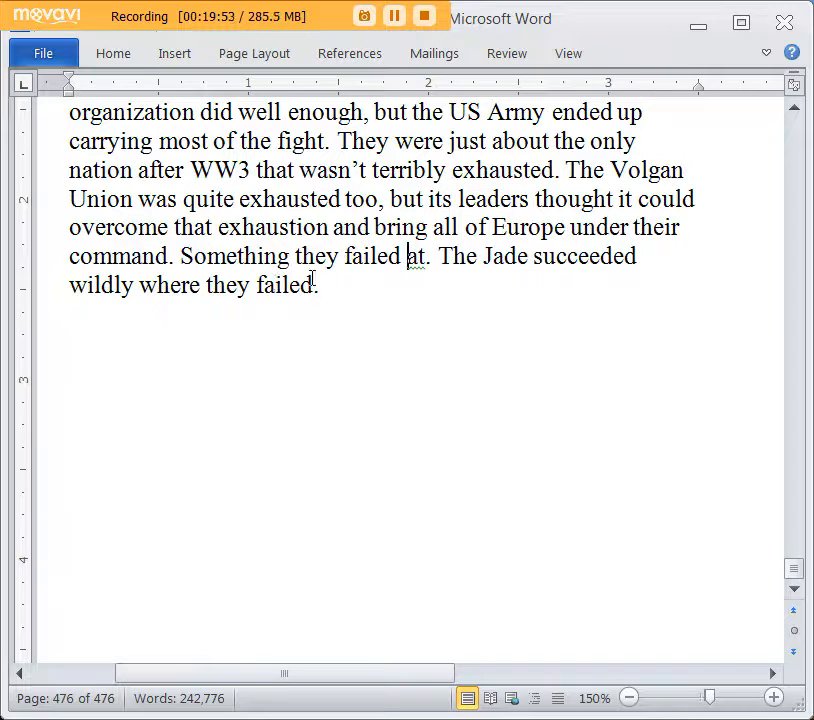
Look up synonyms for "wildly" in the last sentence, keeping the word as written
scroll(404, 253, "up", 1)
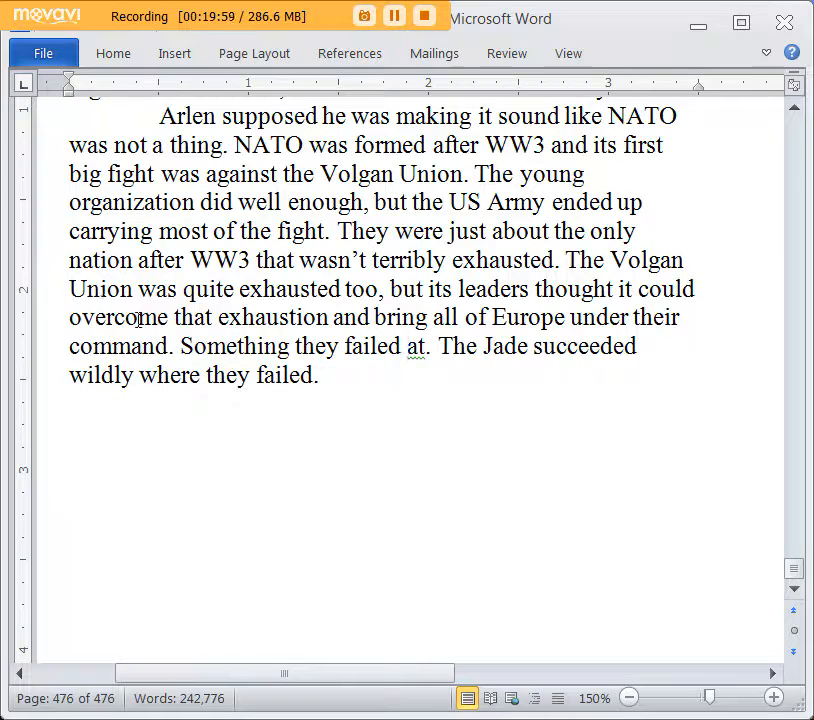
right_click(108, 383)
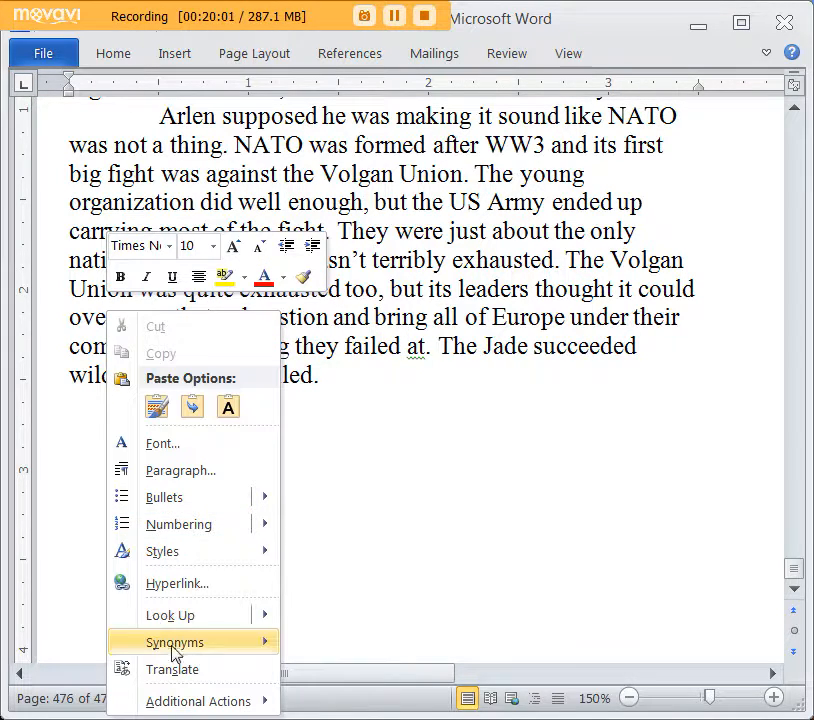
mouse_move(178, 650)
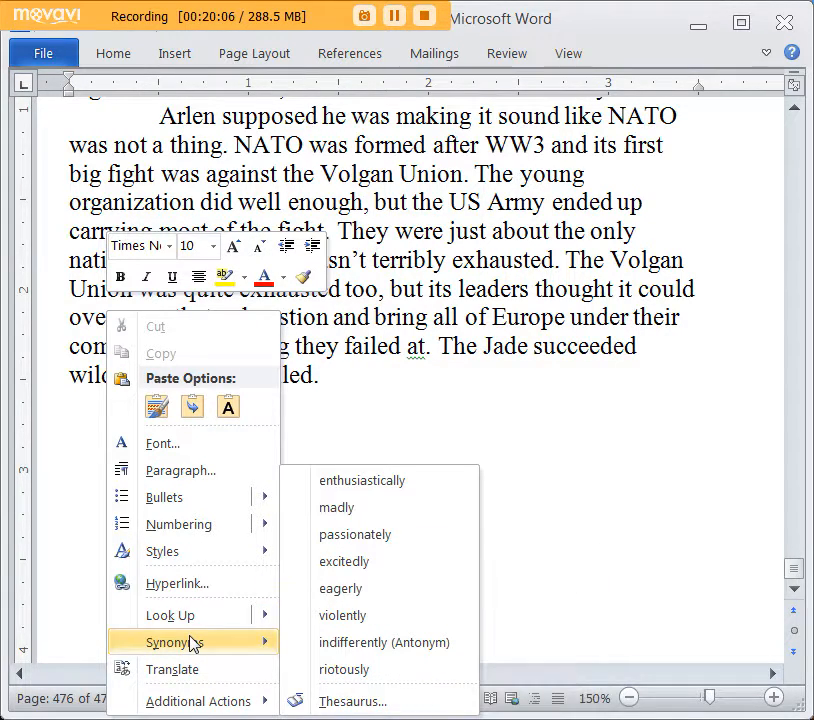
left_click(681, 391)
Leave a blank line after the NATO paragraph and start a dialogue line with "Yes, Europe should be united"
scroll(681, 391, "up", 1)
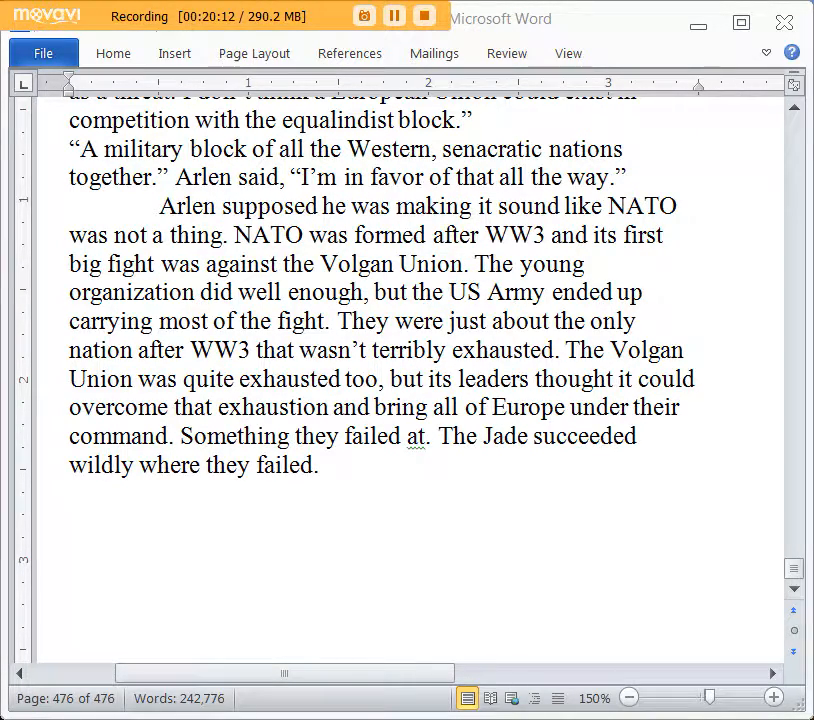
scroll(431, 458, "up", 3)
scroll(431, 478, "down", 4)
scroll(450, 436, "up", 1)
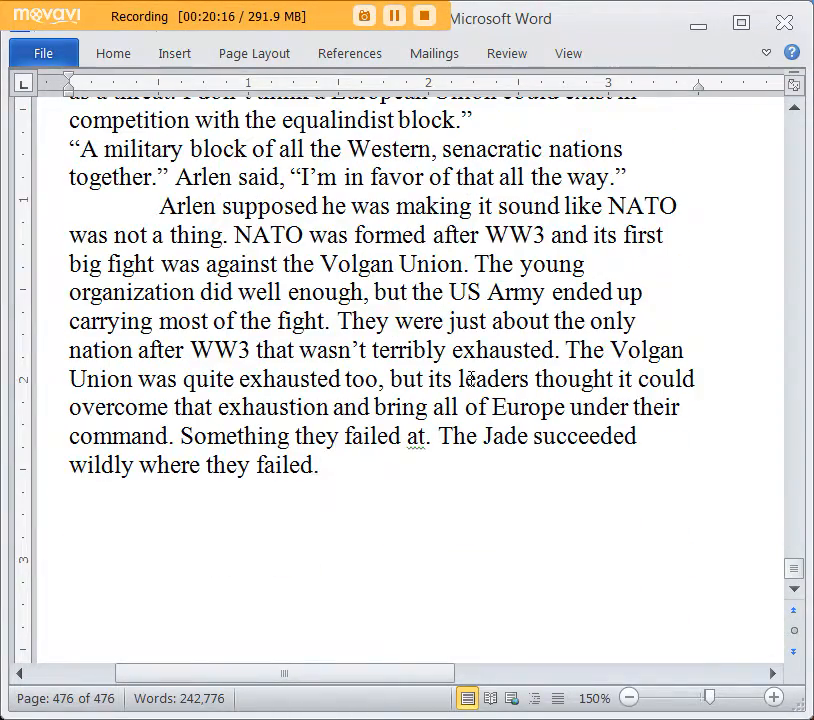
key("Return")
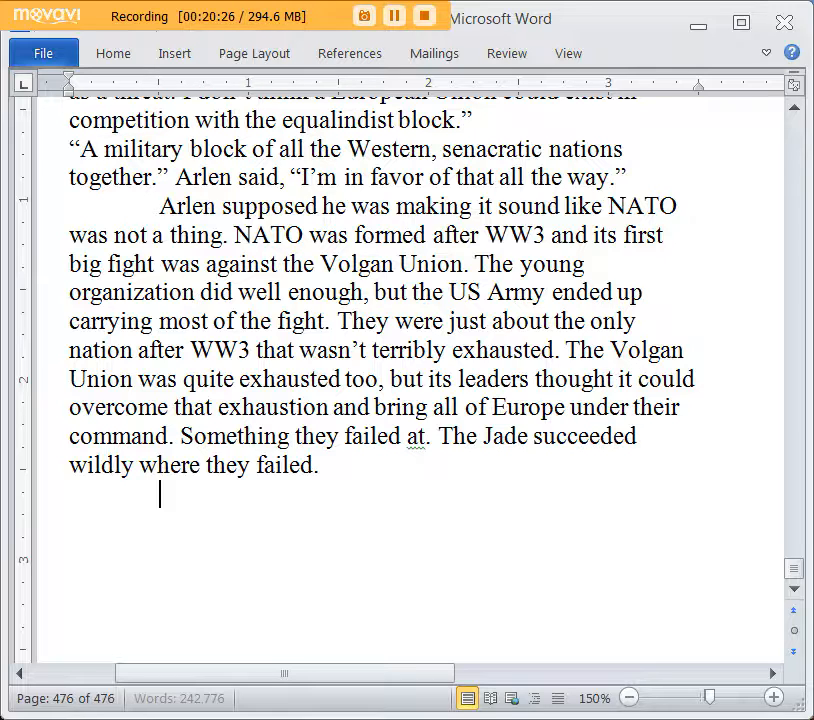
type("ArYes")
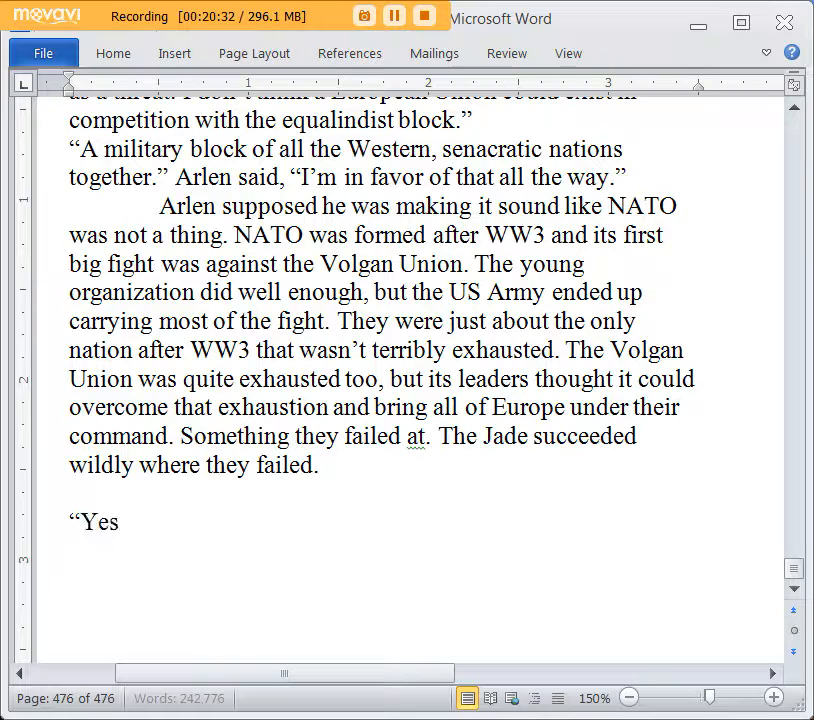
type(", Europe sho")
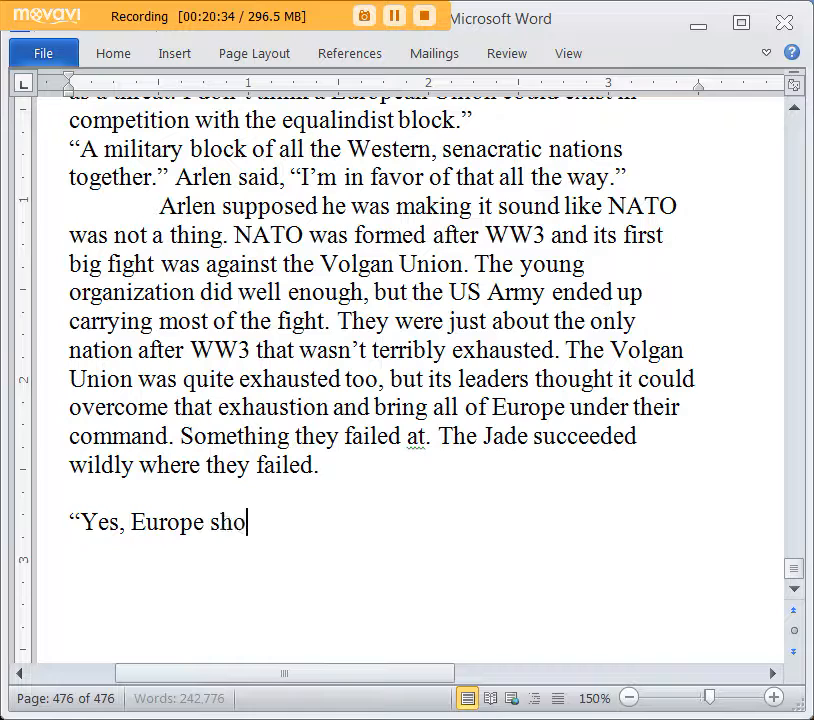
type("uld be united in sec")
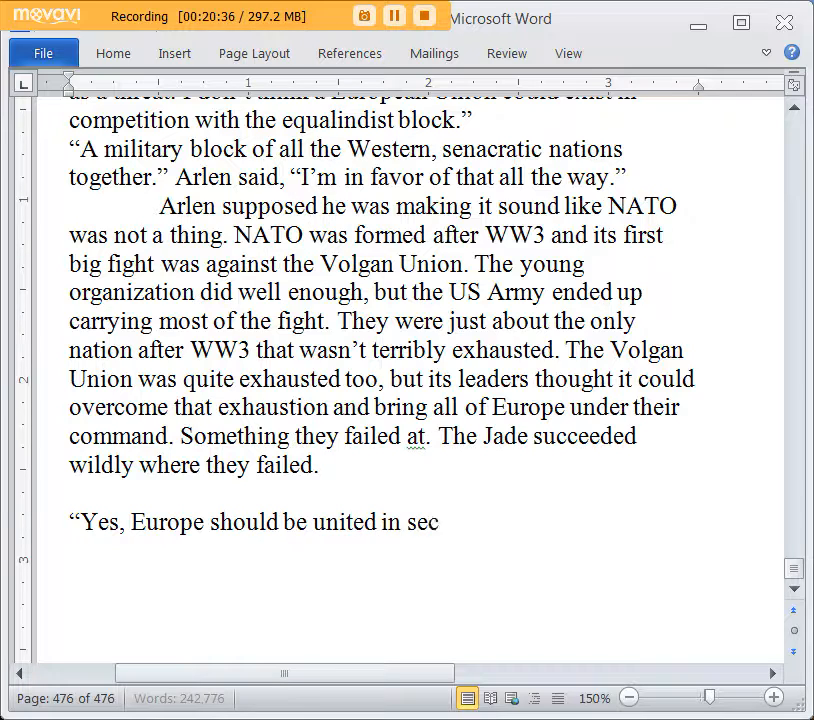
Complete the dialogue with 'in security or it will fall to pieces one by one." Bentley noted, "Fall to equalindism most likely."'
type("urity or it wil")
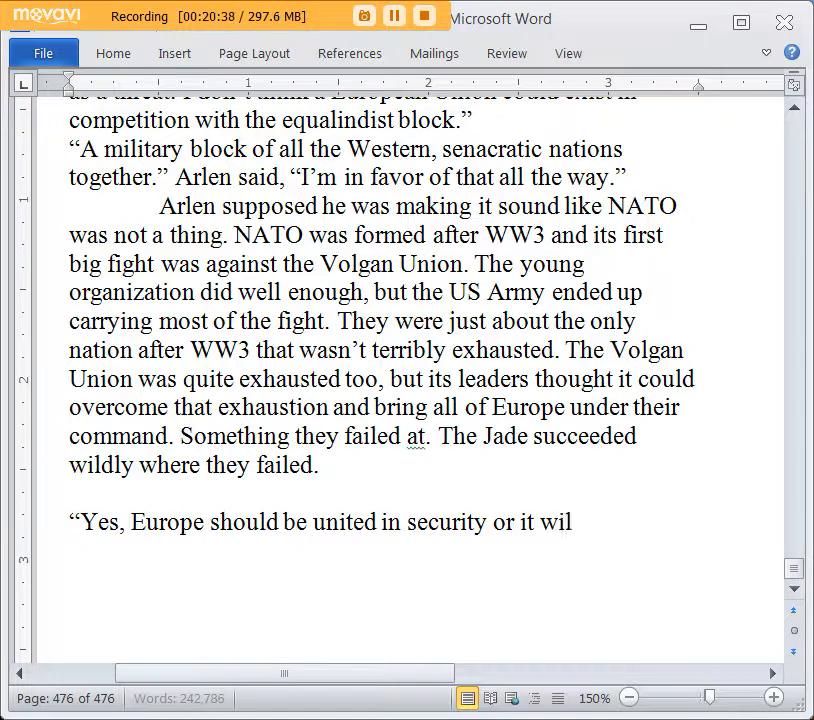
type("l fall to pieces")
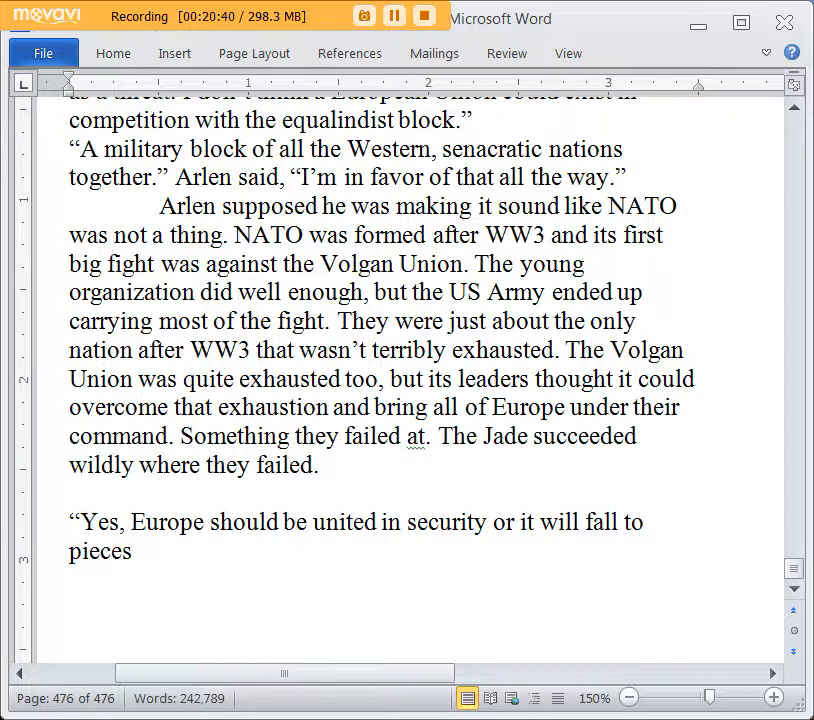
type(" one by one.\" ")
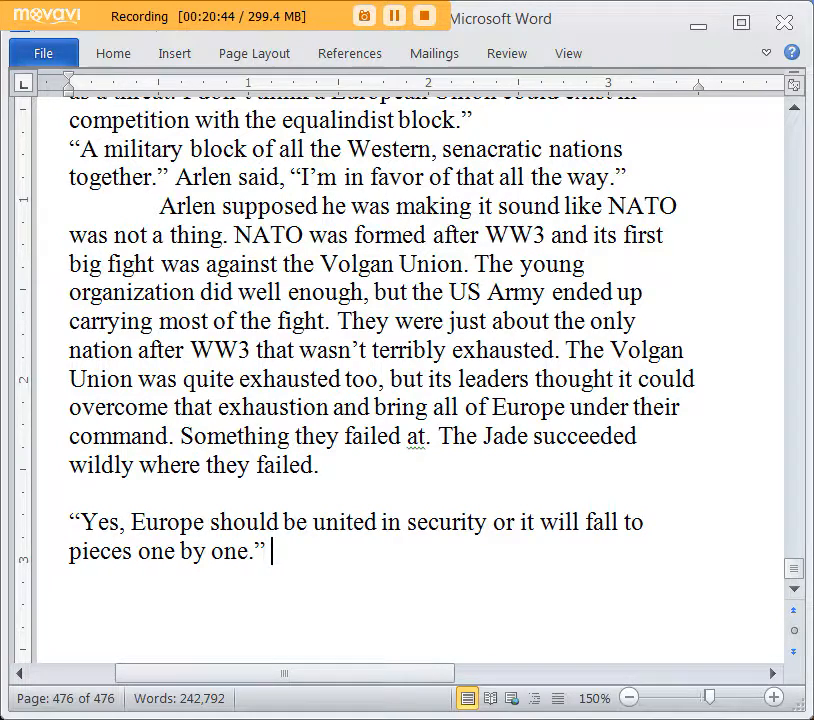
type("Bentley noted, \"Fall to equalindism")
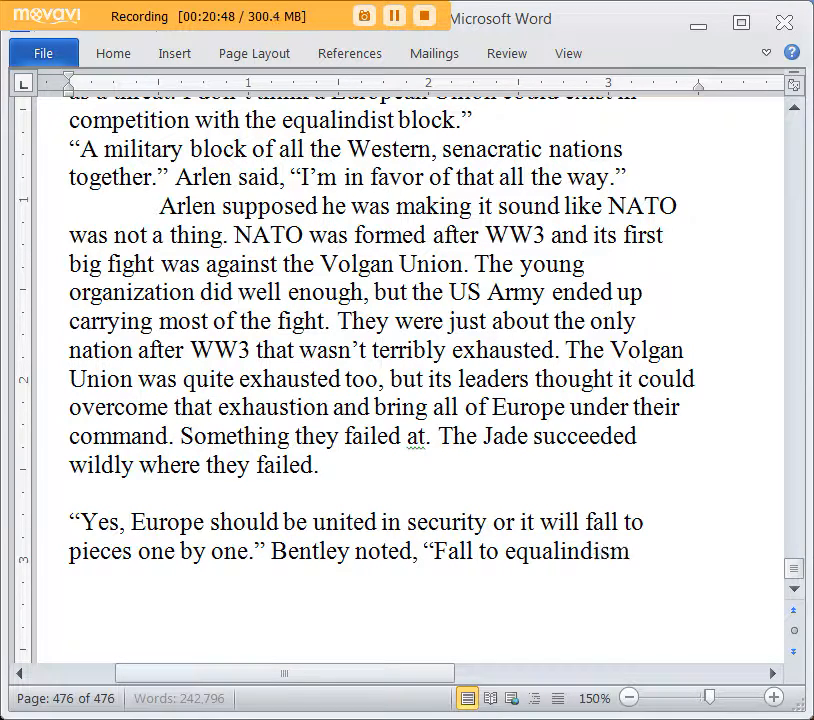
type(" most likely.\"")
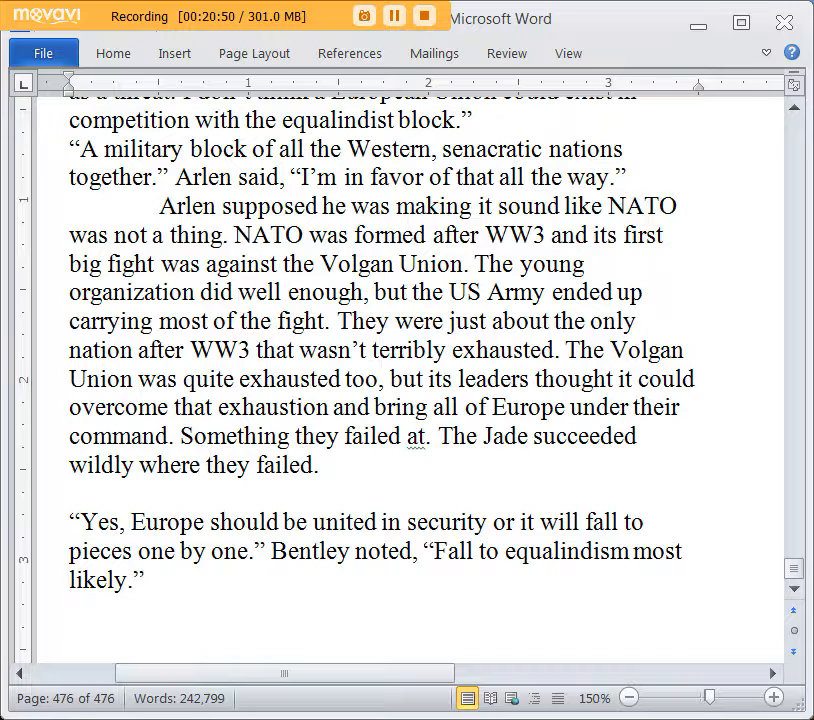
Start a new indented paragraph with "Bentley suddenly looked like he had a great weight on his shoulders."
key("Return")
key("Tab")
type("Bentley sud")
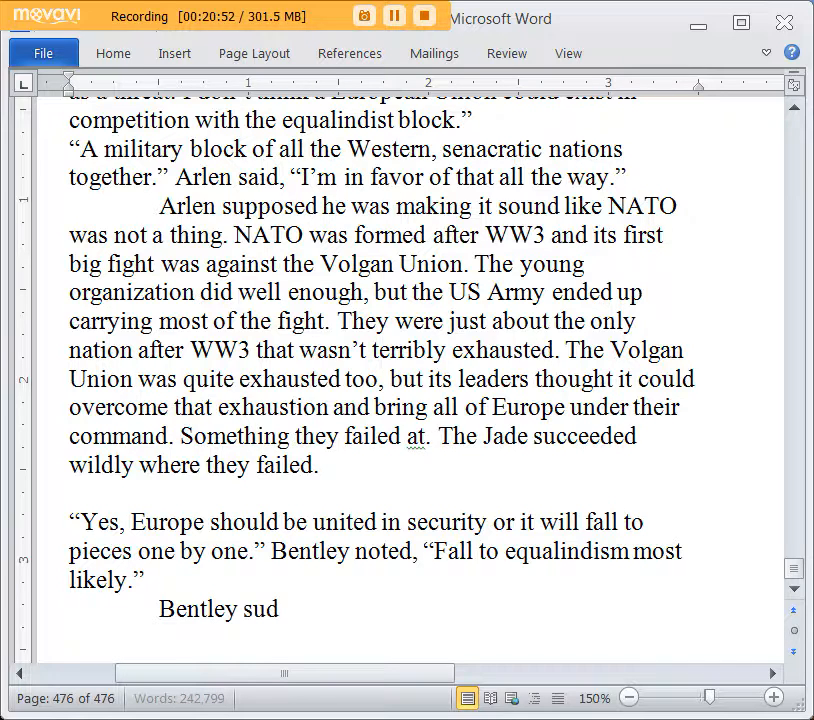
type("denly looked like he")
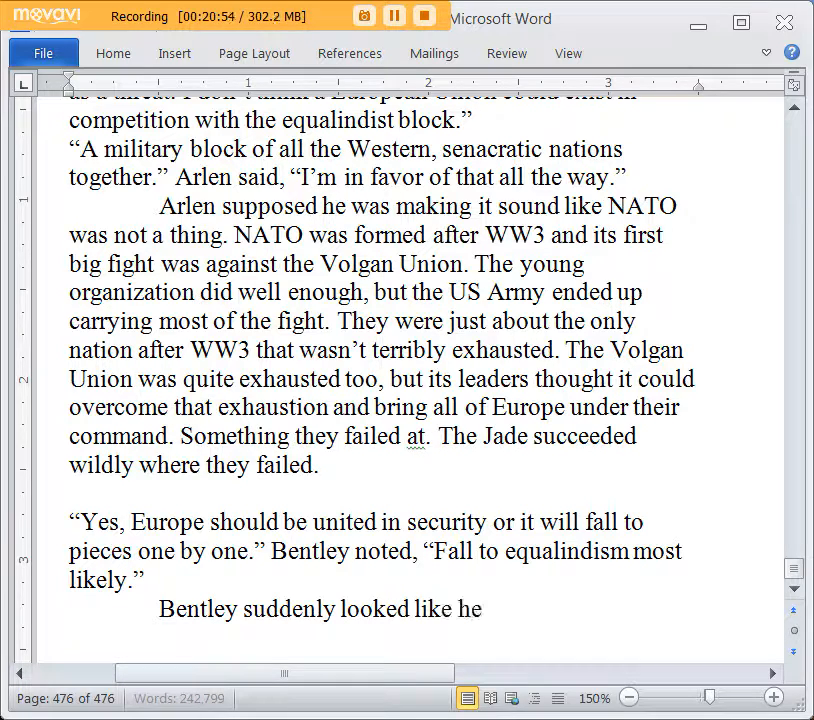
type(" had a great weight o")
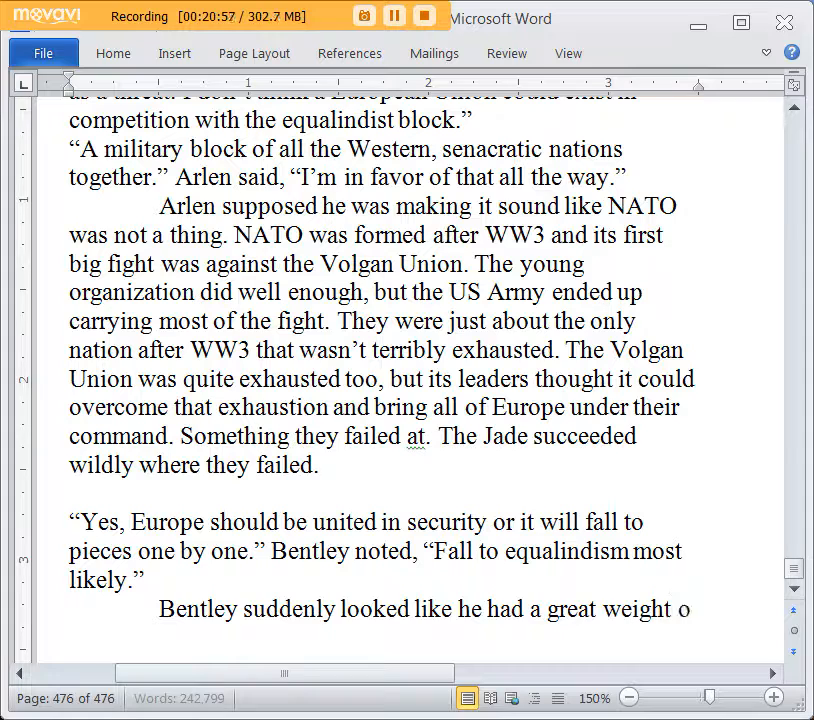
type("n his shoulders.")
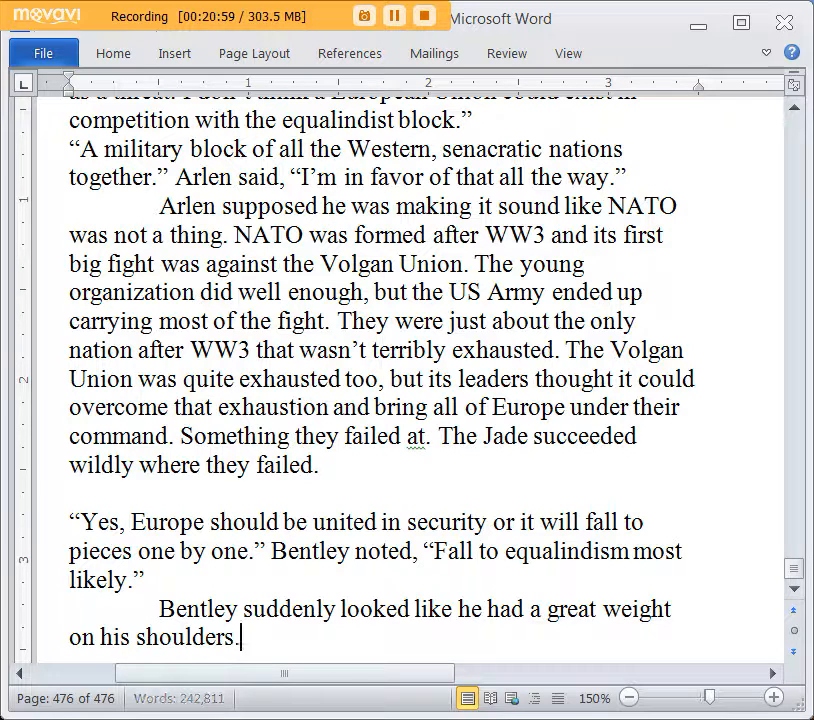
type(" Rlen supp")
key("BackSpace")
key("BackSpace")
key("BackSpace")
key("BackSpace")
key("BackSpace")
key("BackSpace")
key("BackSpace")
key("BackSpace")
key("BackSpace")
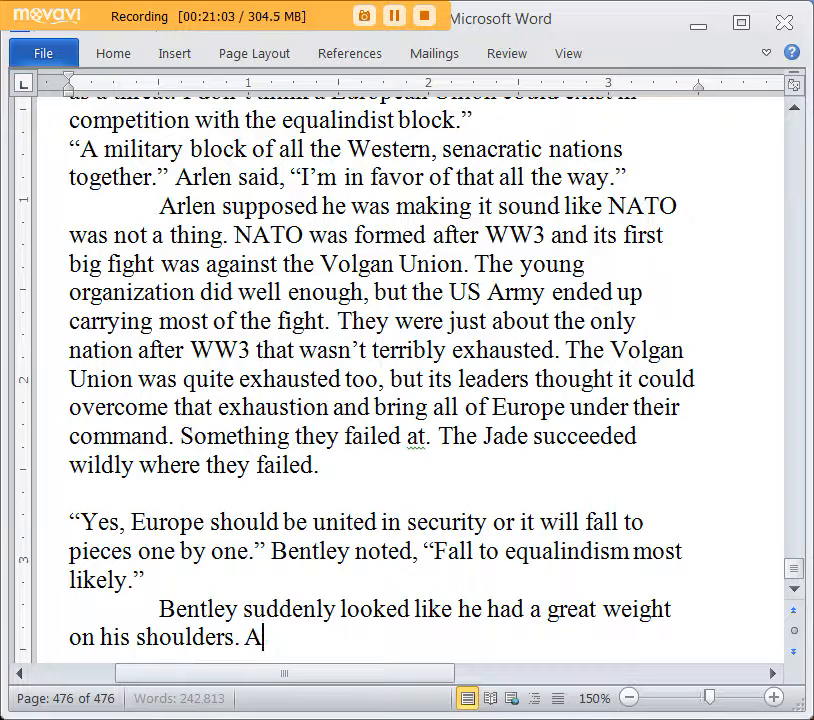
Add the sentence "Bentley was already thinking of the next great conflict, the one with the Volgans once the Jade were finished."
type("Bentley was alr")
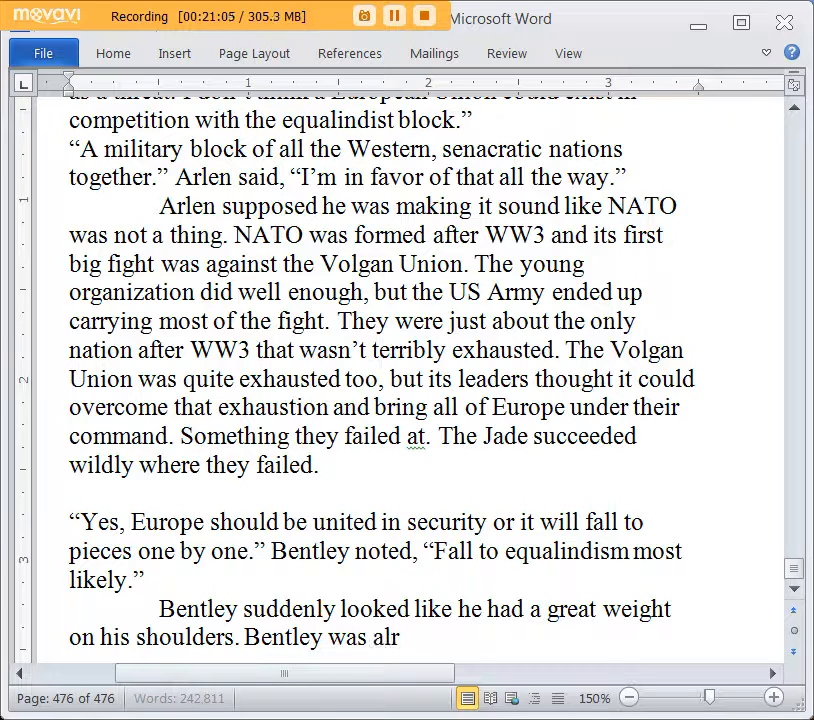
type("eady thinking of the")
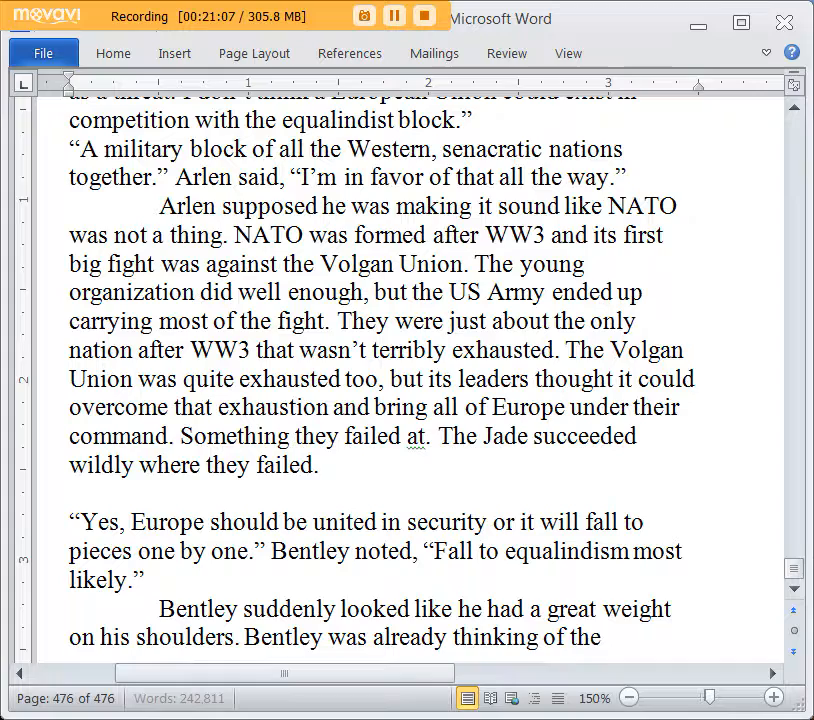
type(" next great conflict, the")
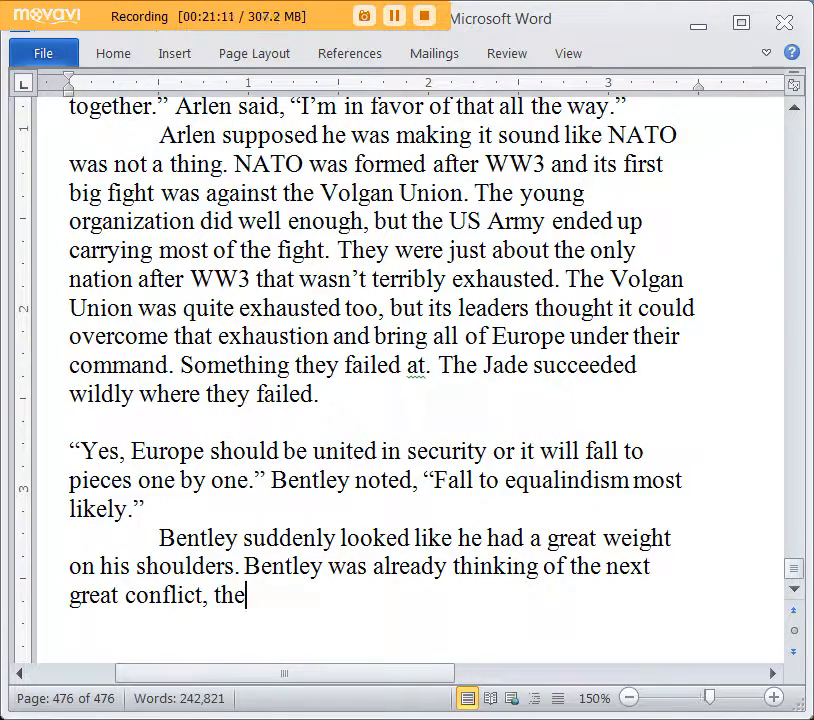
key("BackSpace")
key("BackSpace")
key("BackSpace")
type("the")
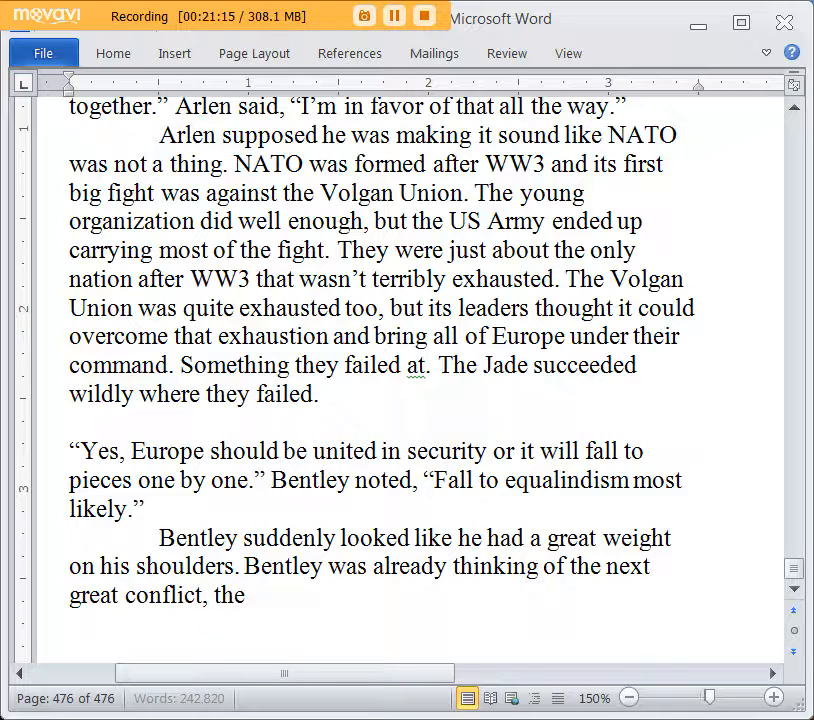
type(" one with the Volgans")
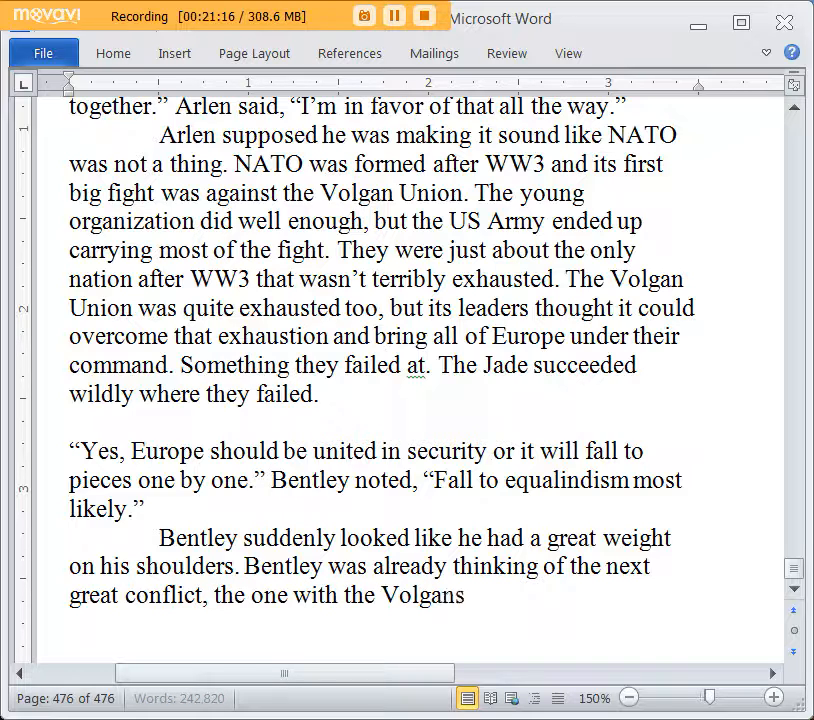
type(" once the Ja")
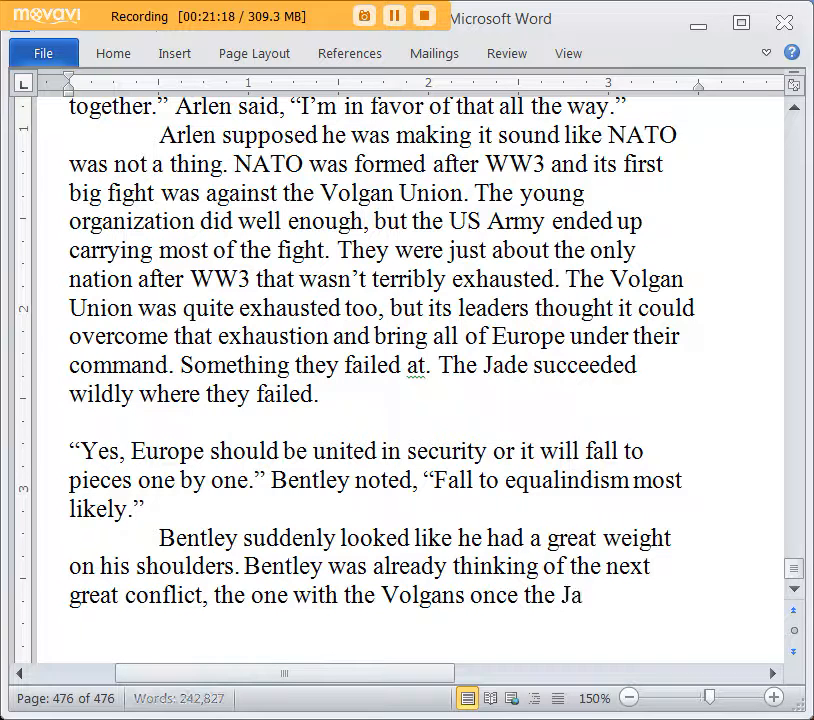
type("de were finis")
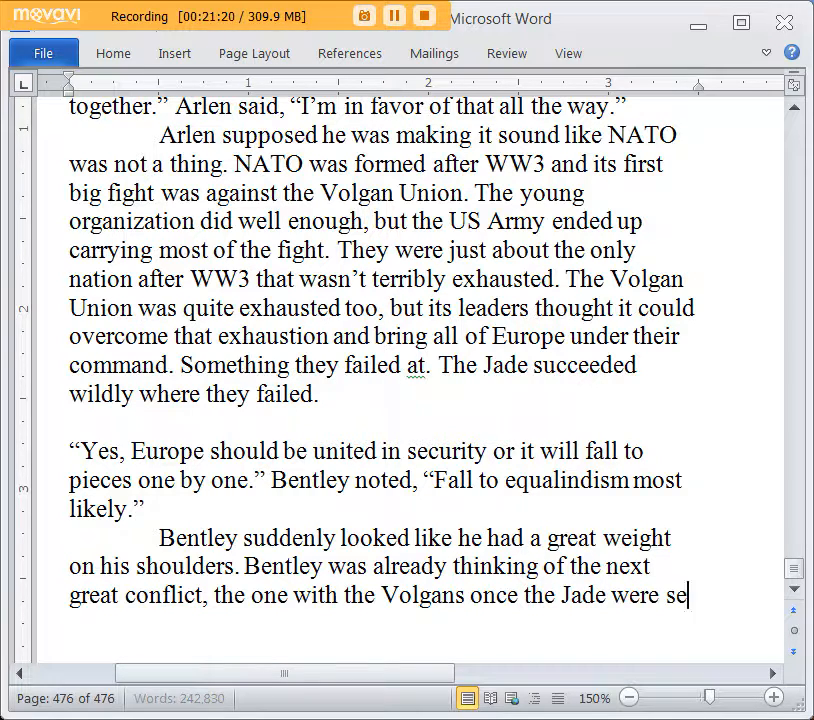
type("hed. ")
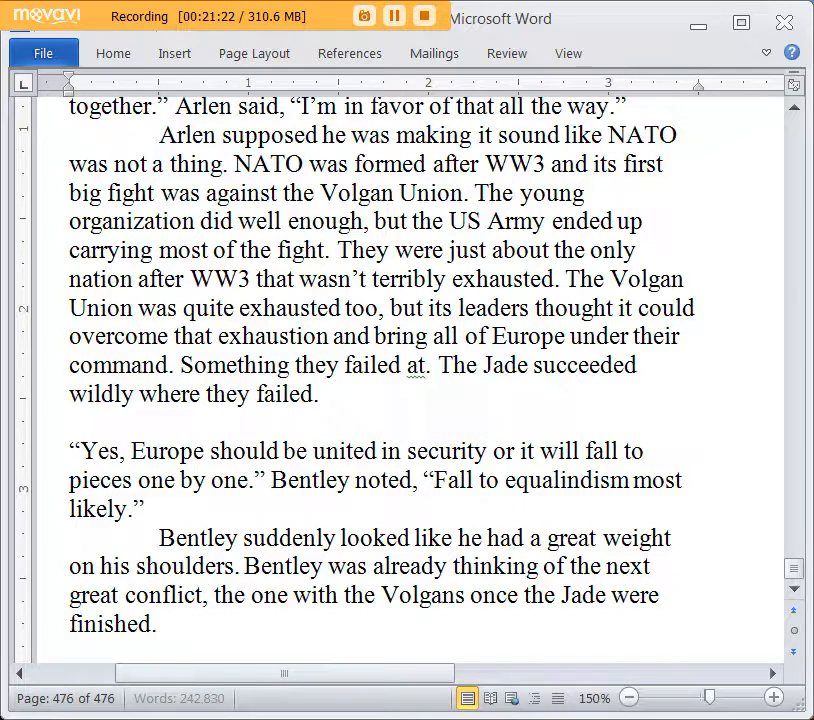
Begin the next sentence with 'Arlen briefly thought of the "great game" that was conducted'
type("Arle")
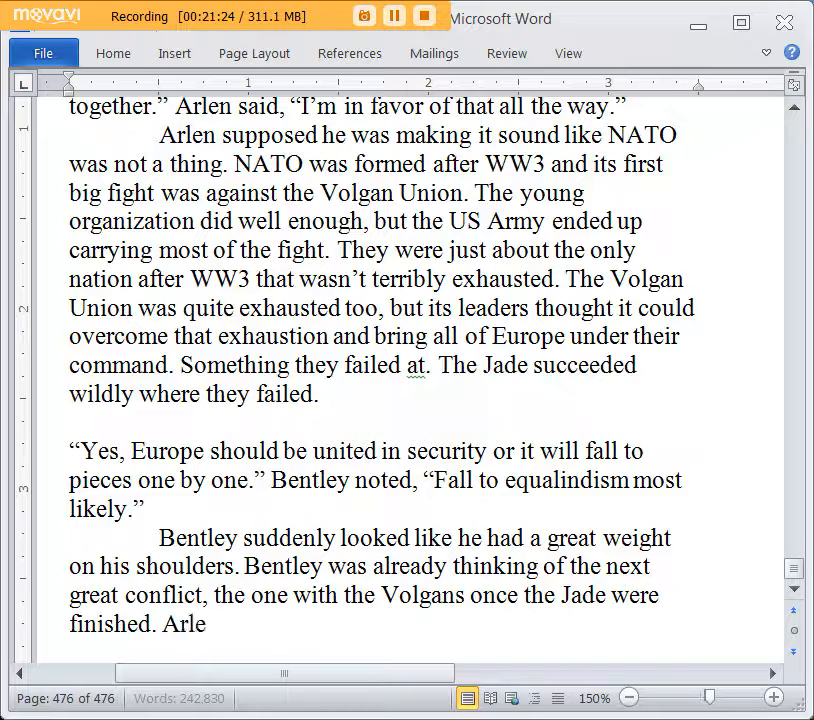
type("n briefly thought")
key("BackSpace")
key("BackSpace")
type("ly th")
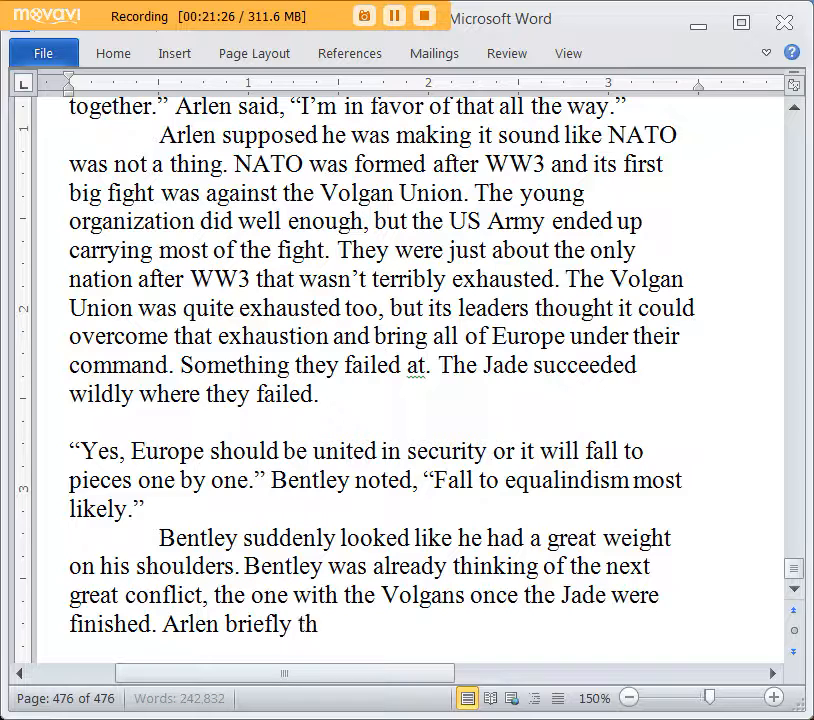
type("ought of the \"great game")
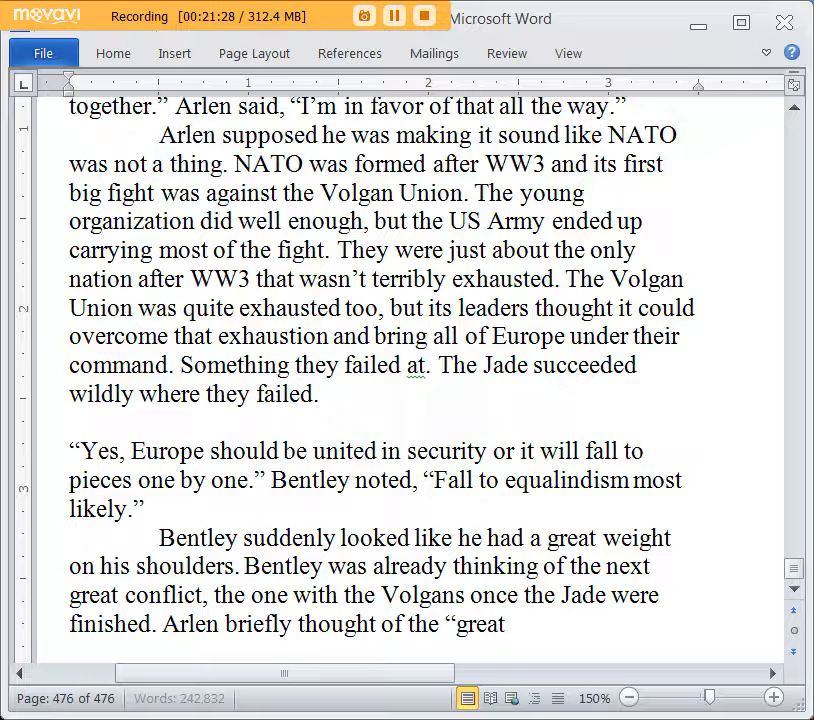
type("\" that was wa")
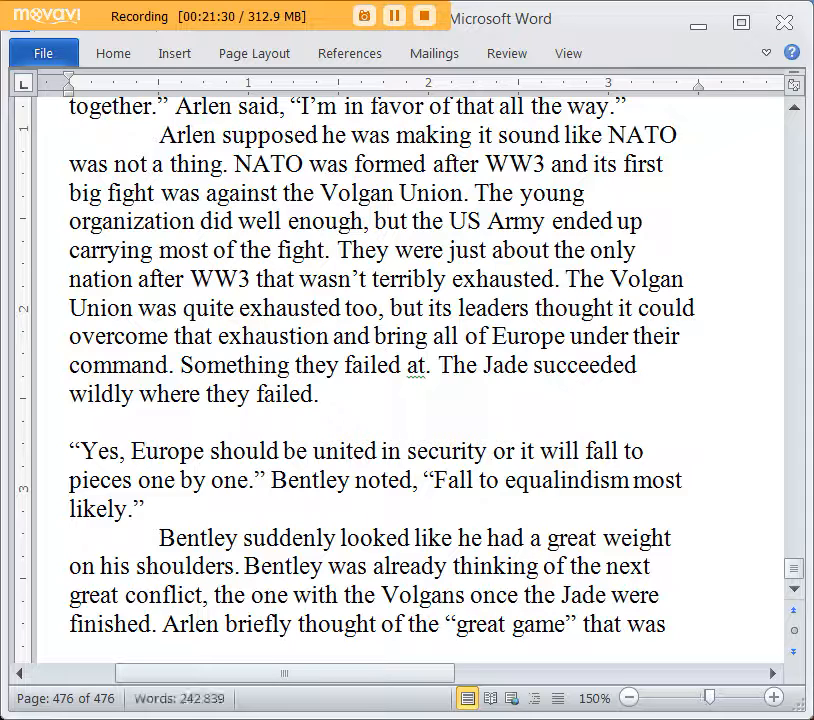
type("ged")
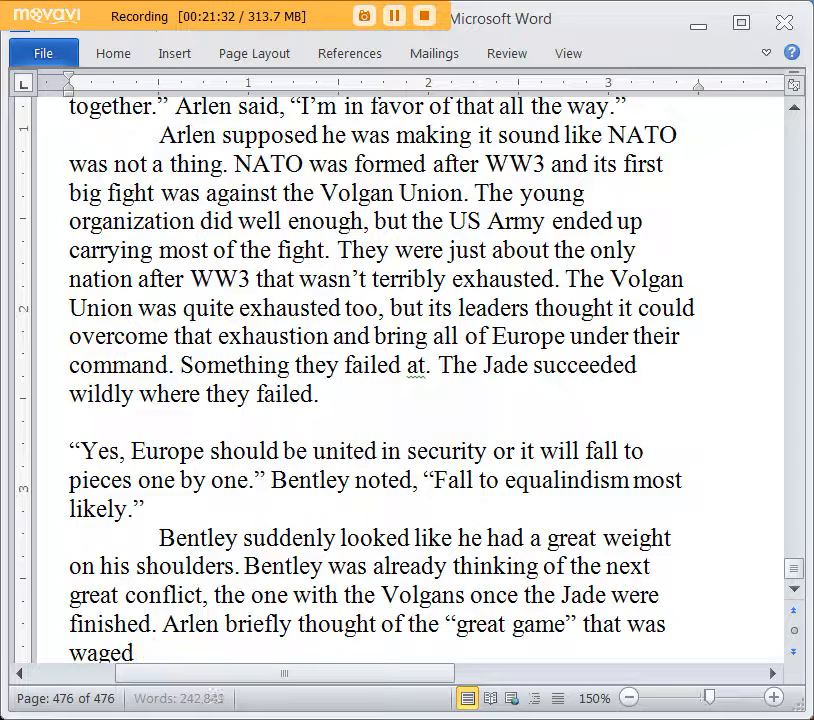
key("BackSpace")
key("BackSpace")
key("BackSpace")
key("BackSpace")
key("BackSpace")
type("conducted")
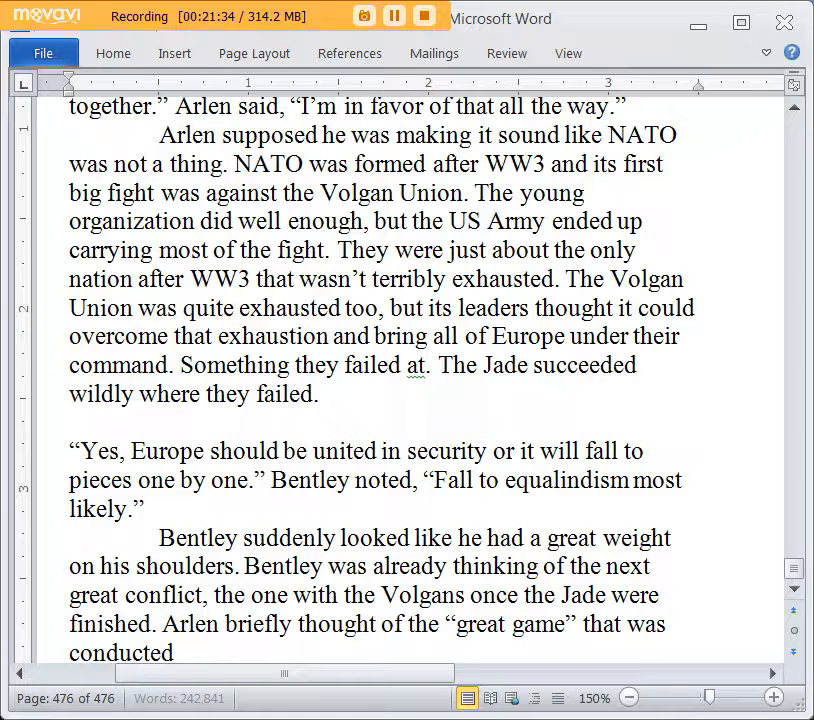
Complete the "great game" sentence with "between the Cromish and Russian Empires for dominance over many parts of the world."
type(" between th")
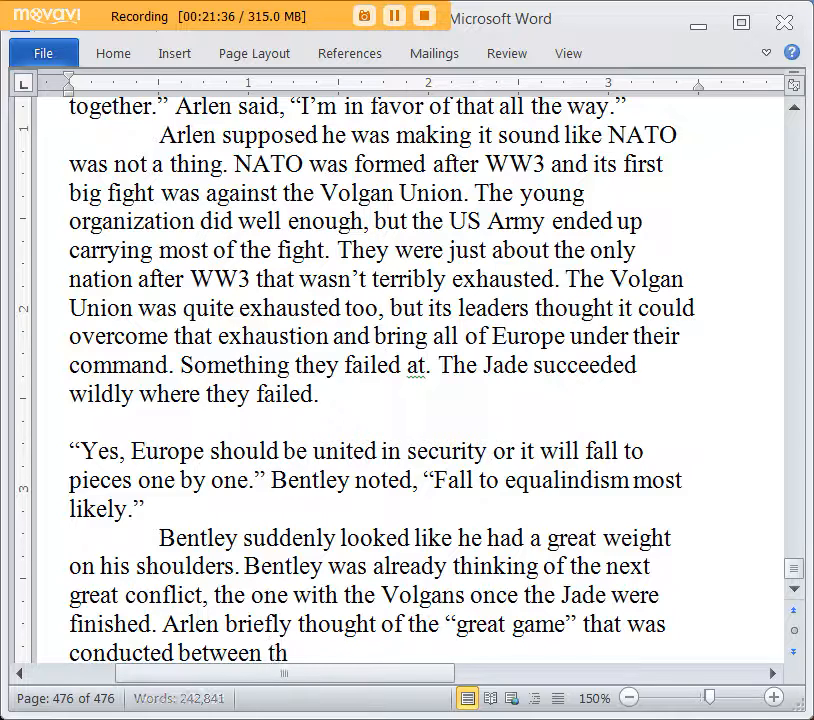
type("e Cromish an")
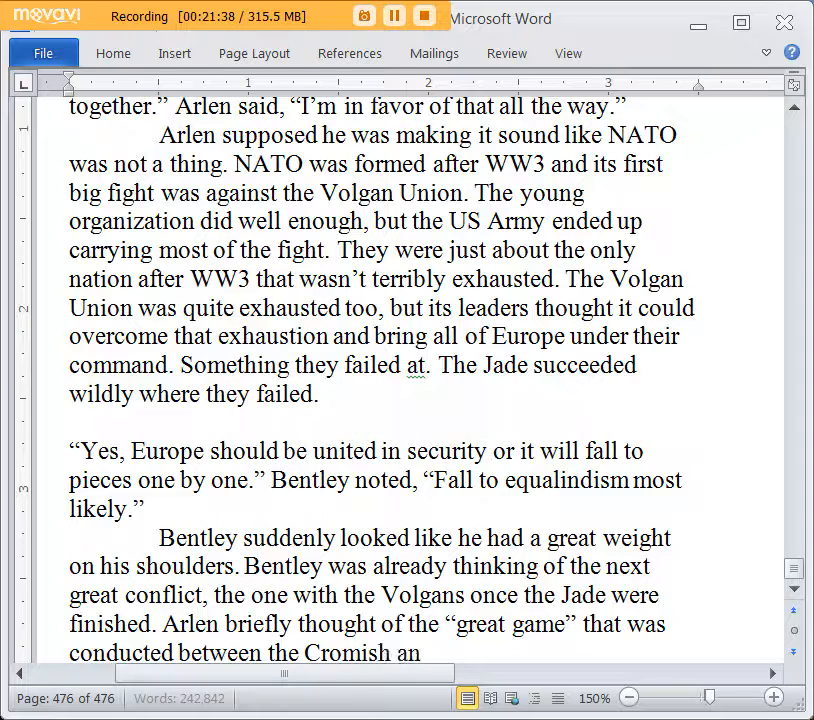
type("d Russian Empir")
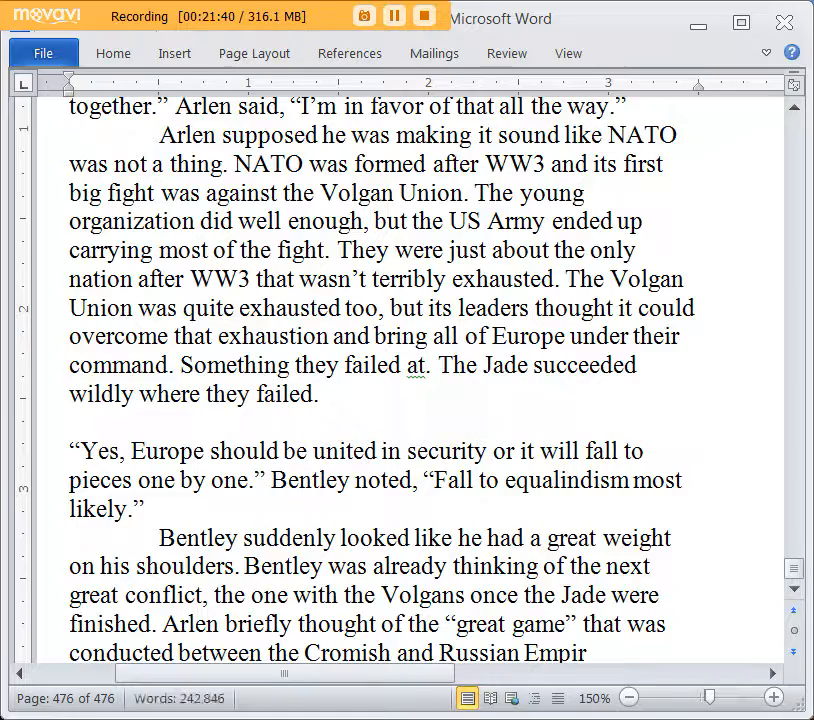
type("es for domin")
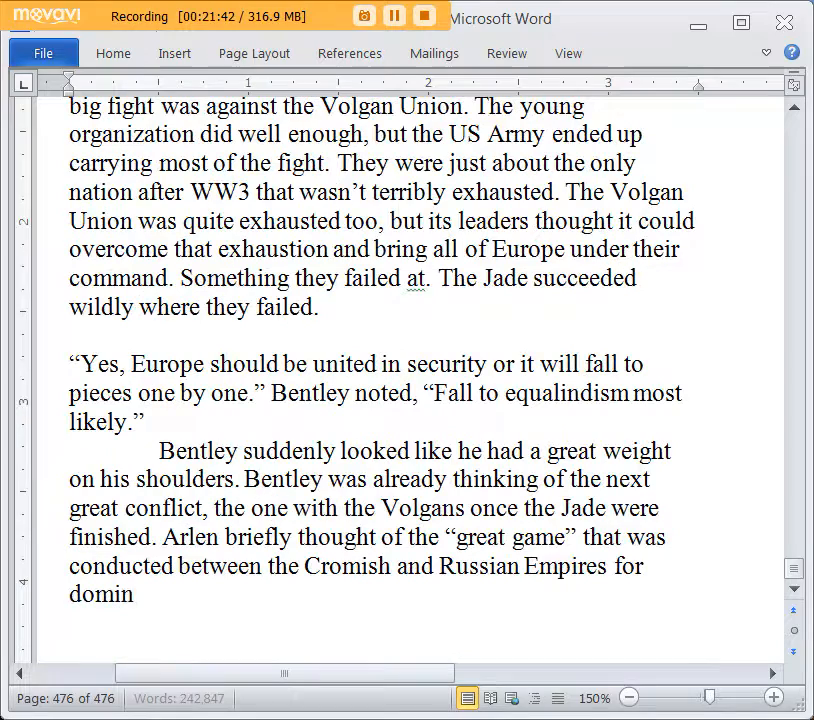
type("ance over many parts")
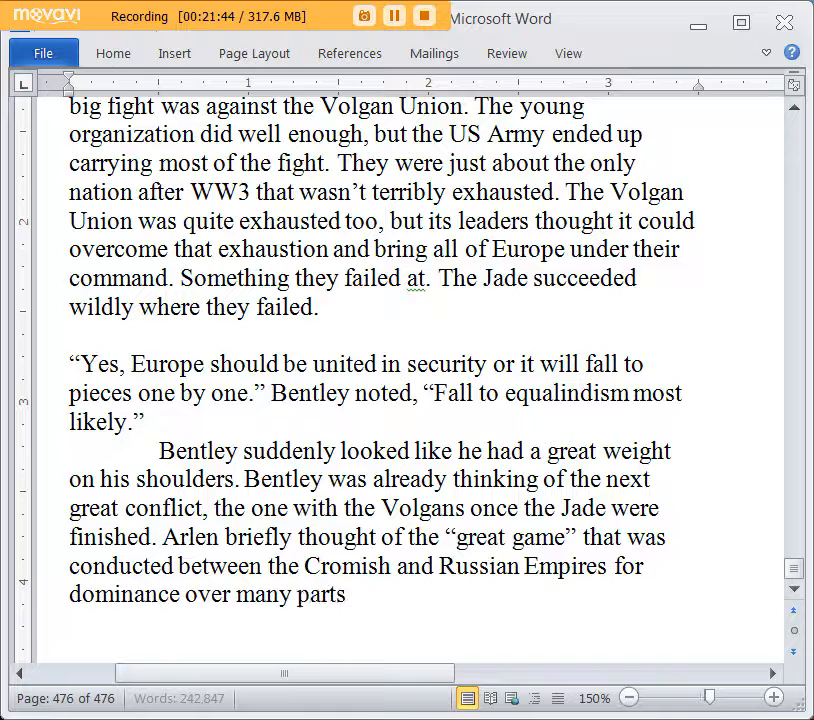
type(" of the world. While tha")
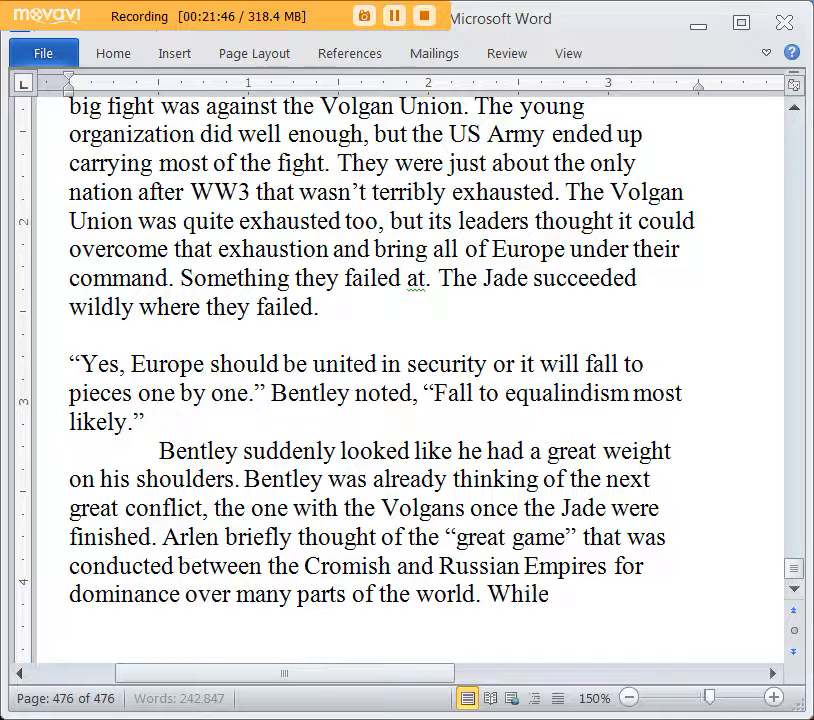
key("BackSpace")
key("BackSpace")
key("BackSpace")
key("BackSpace")
key("BackSpace")
key("BackSpace")
key("BackSpace")
key("BackSpace")
key("BackSpace")
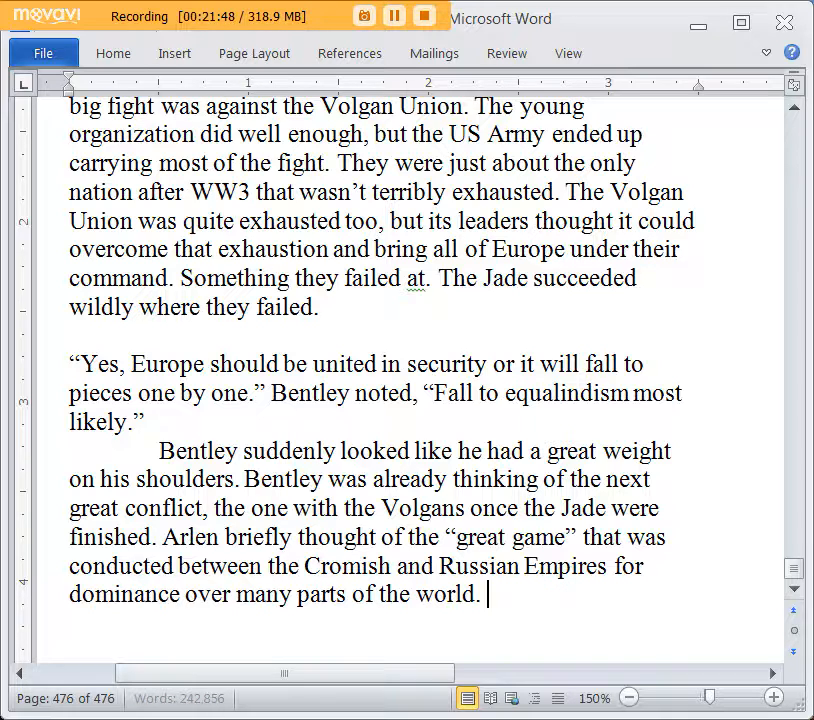
Continue the paragraph with "Arlen hoped that weary men like Bentley would be able to play that game again"
type("Arl")
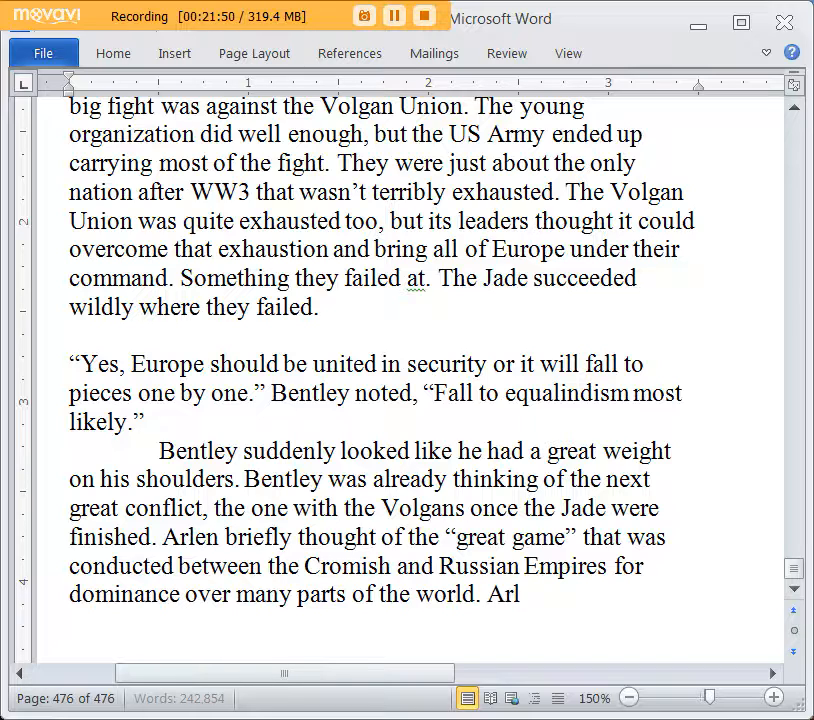
type("en hope")
key("BackSpace")
key("BackSpace")
key("BackSpace")
key("BackSpace")
key("BackSpace")
key("BackSpace")
type("n")
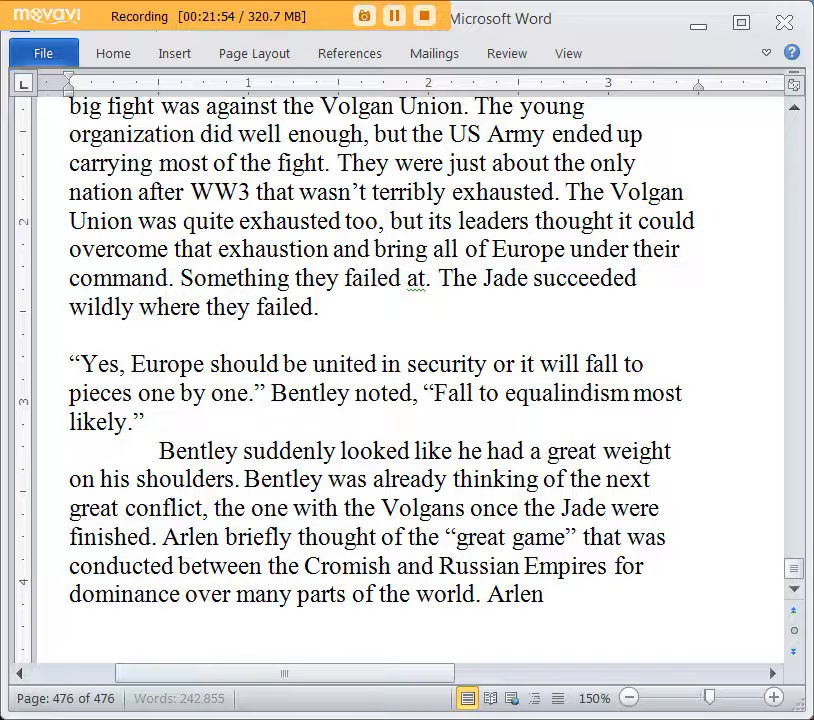
type(" hoped that weary men like ")
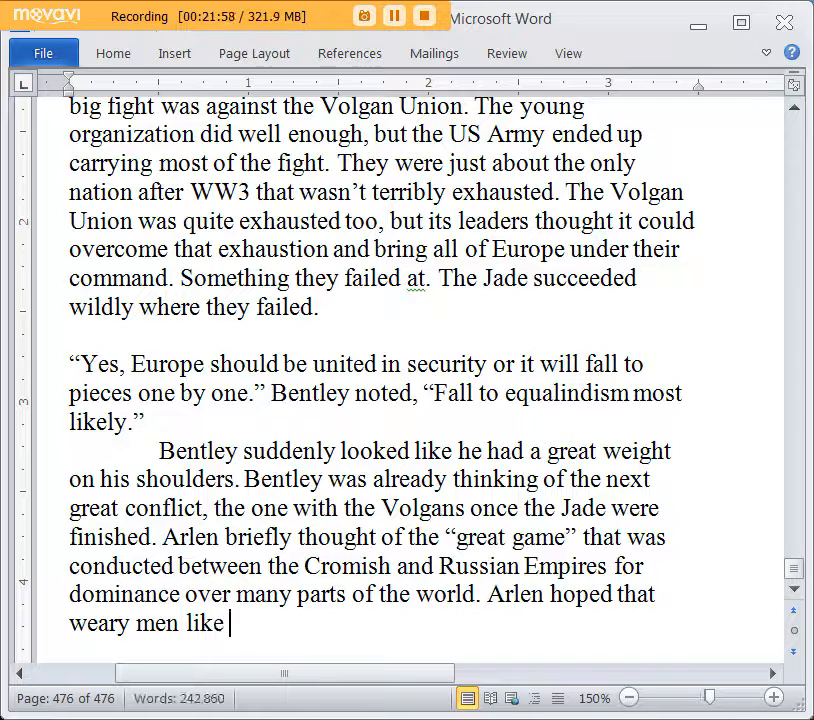
type("Bentley would b")
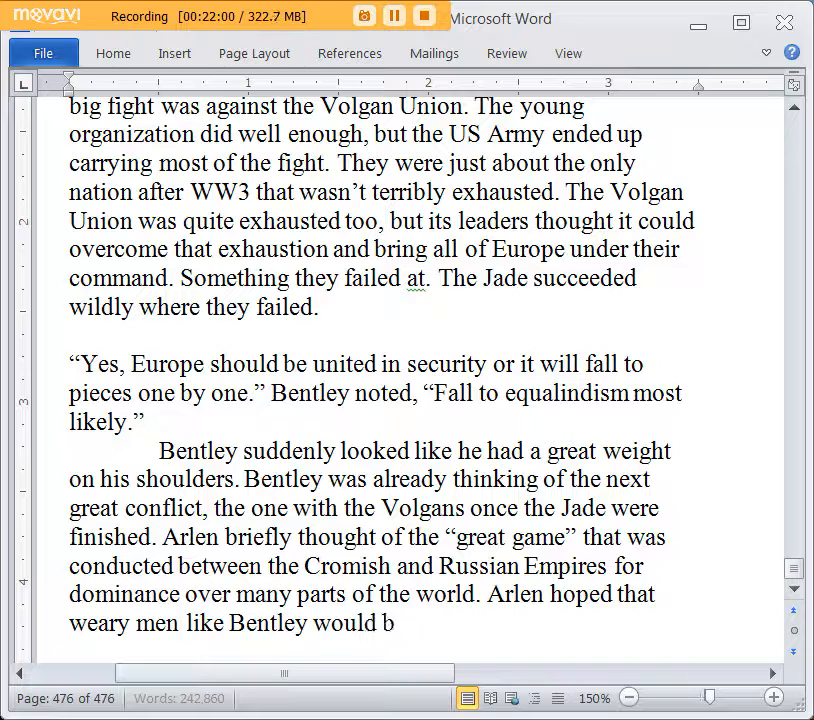
type("e able to play that")
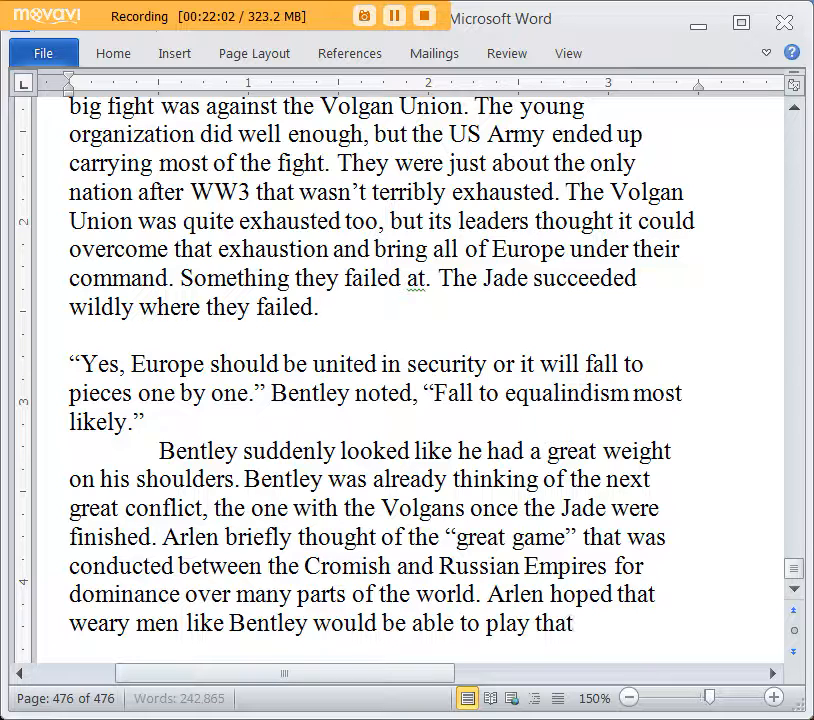
type(" game again")
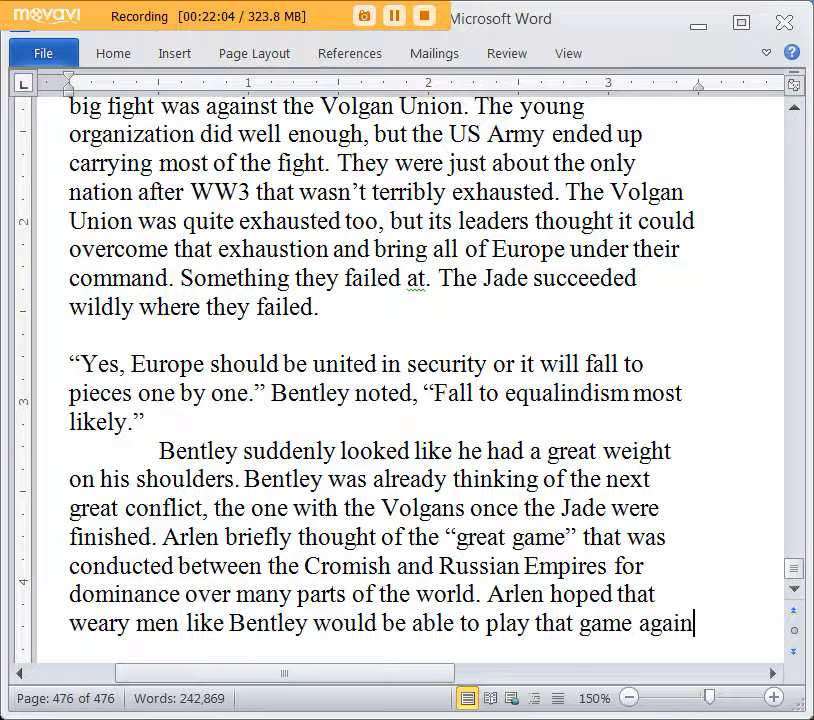
End the sentence about weary men playing that game again with a period, and start a new sentence with "It wo"
scroll(467, 354, "down", 2)
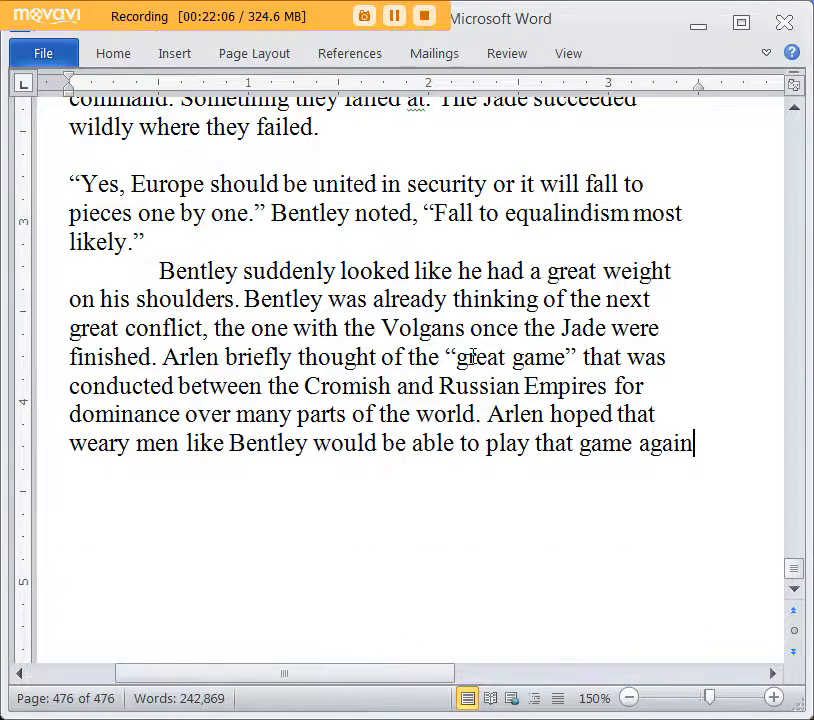
type(",")
key("BackSpace")
type(". It wo")
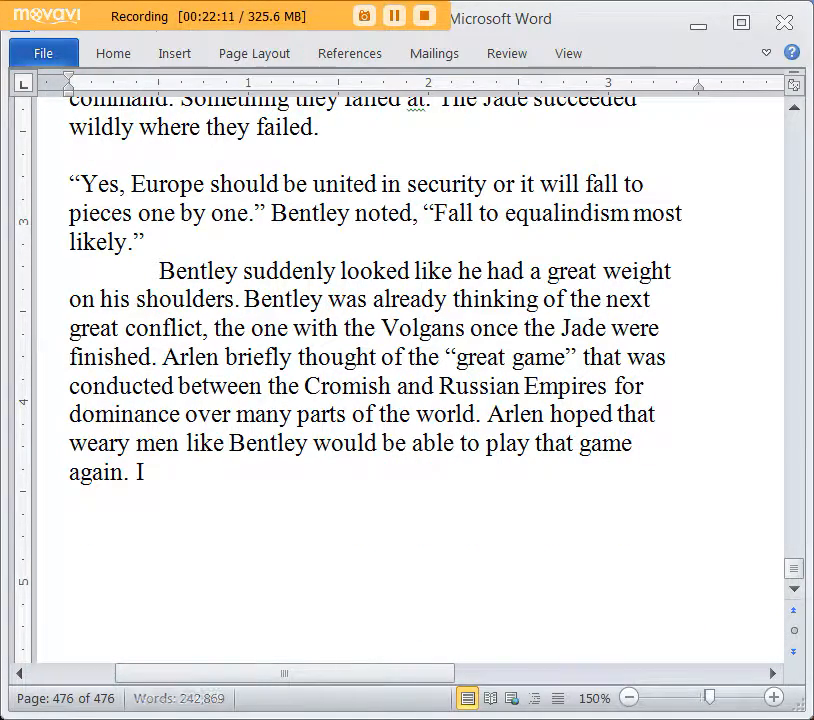
Replace the started words with a draft sentence, "To lose influence to the Volgans would be a terrible thing.", followed by "It wou"
key("BackSpace")
key("BackSpace")
type("To lose")
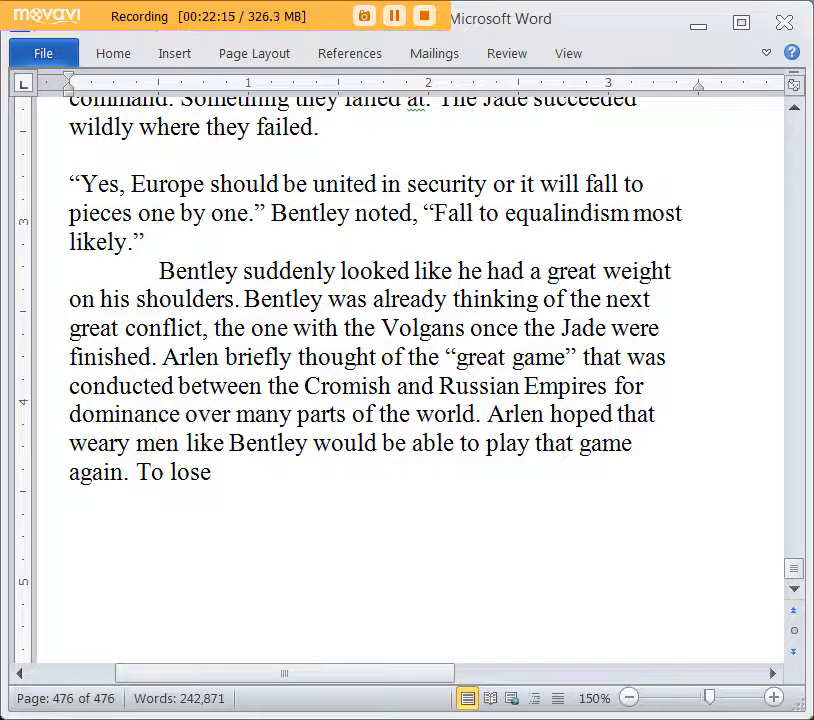
type(" to the")
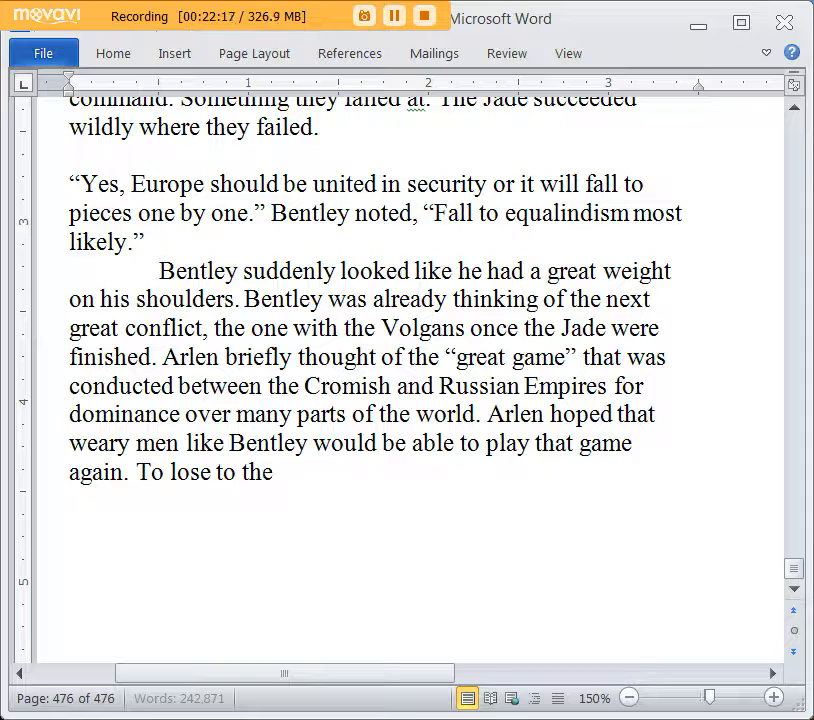
key("BackSpace")
key("BackSpace")
key("BackSpace")
key("BackSpace")
key("BackSpace")
key("BackSpace")
key("BackSpace")
type("infl")
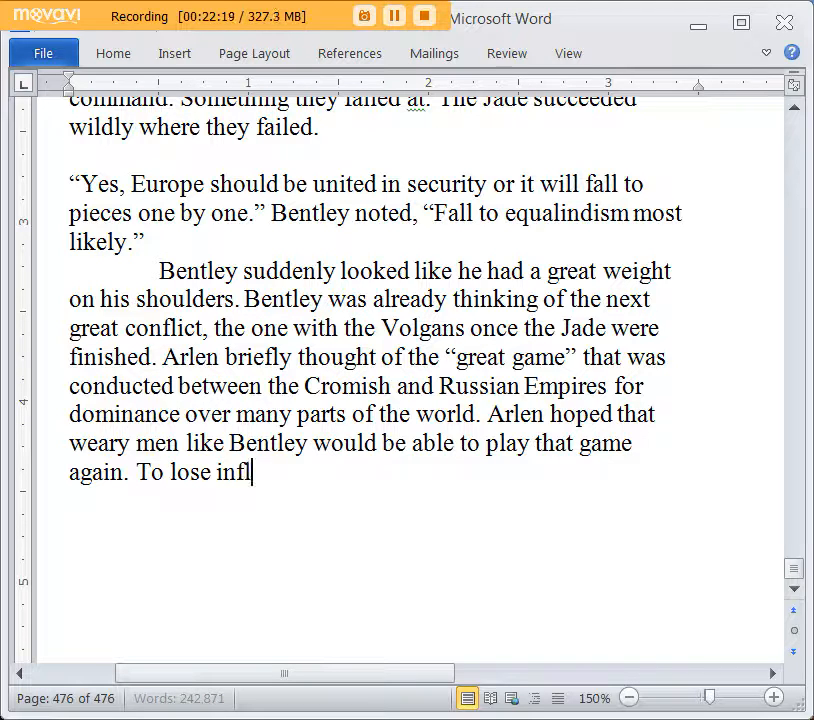
type("uence to the Vo")
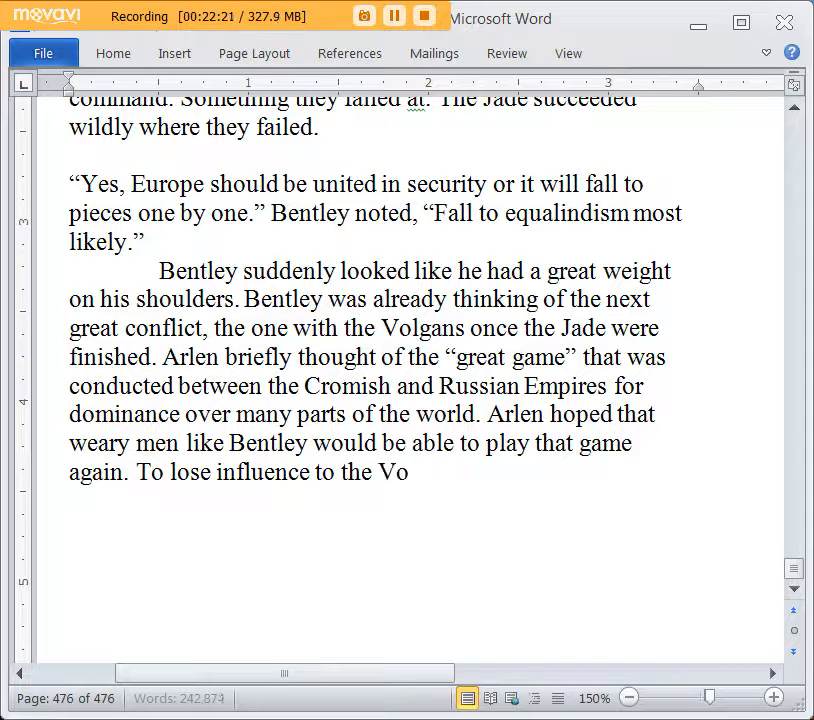
type("lgans would be a ter")
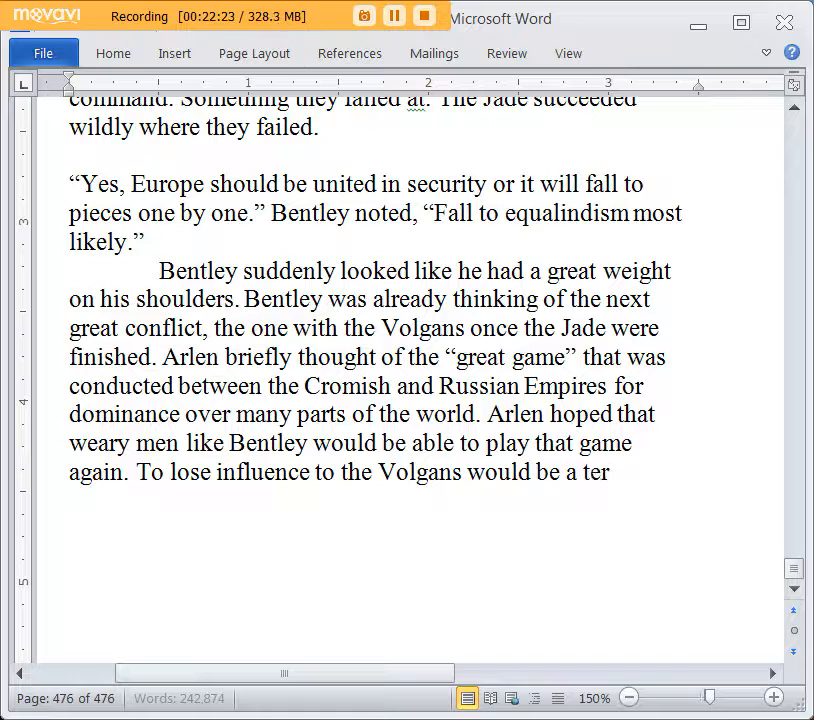
type("rible thing. It wou")
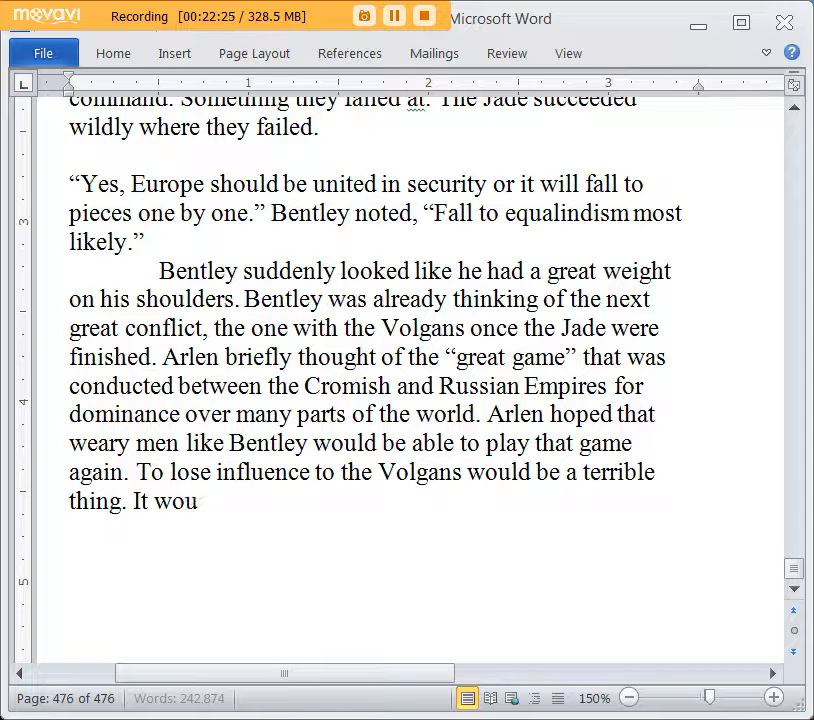
Remove the trailing "It wou" and delete the whole sentence about losing influence to the Volgans
key("BackSpace")
key("BackSpace")
key("BackSpace")
key("BackSpace")
key("BackSpace")
key("BackSpace")
key("BackSpace")
key("BackSpace")
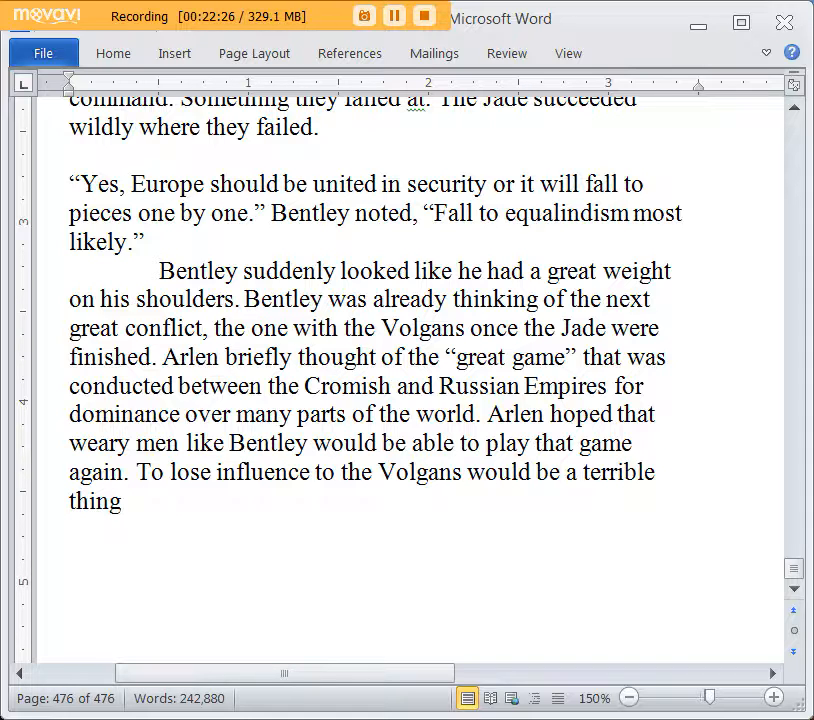
type(".")
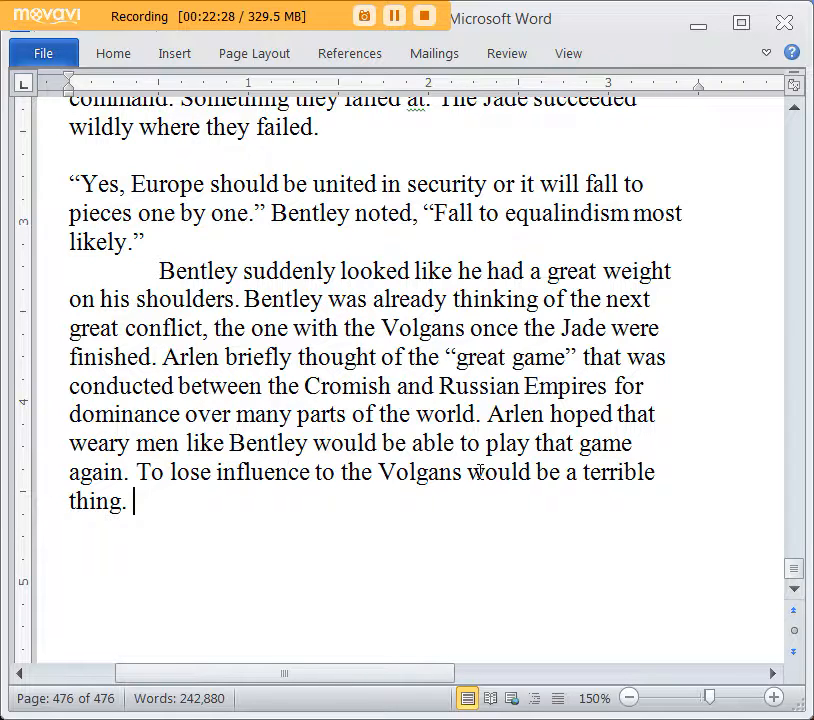
left_click_drag(190, 502, 154, 476)
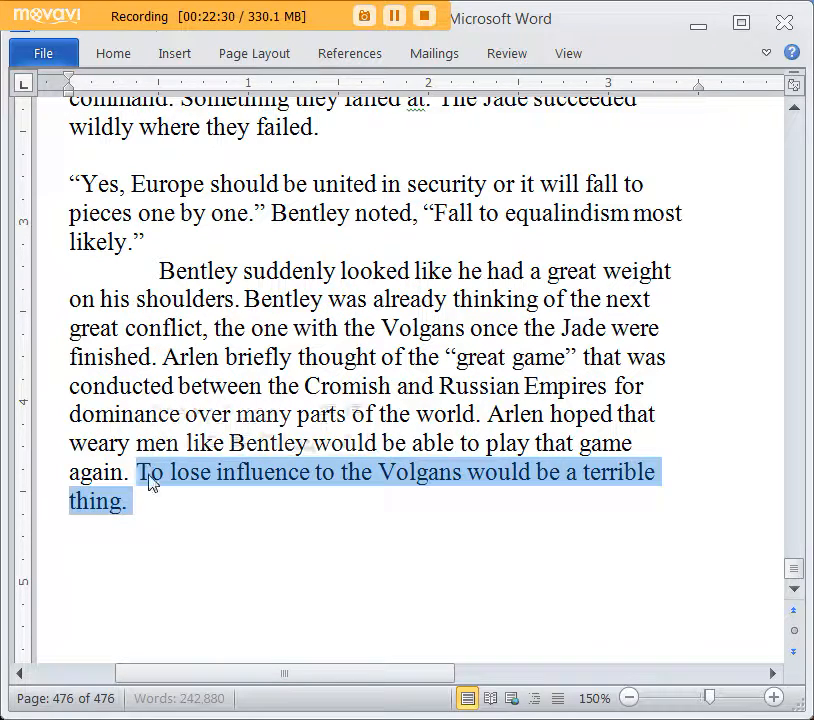
key("BackSpace")
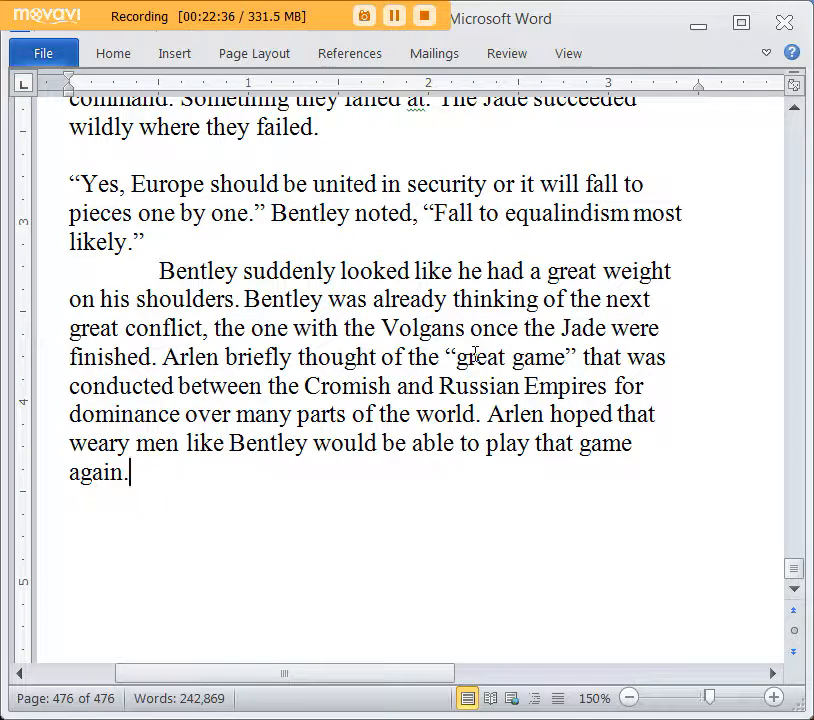
Insert "back in the age of imperialism," right after the words "great game" in Arlen's thought
left_click(583, 356)
type("o")
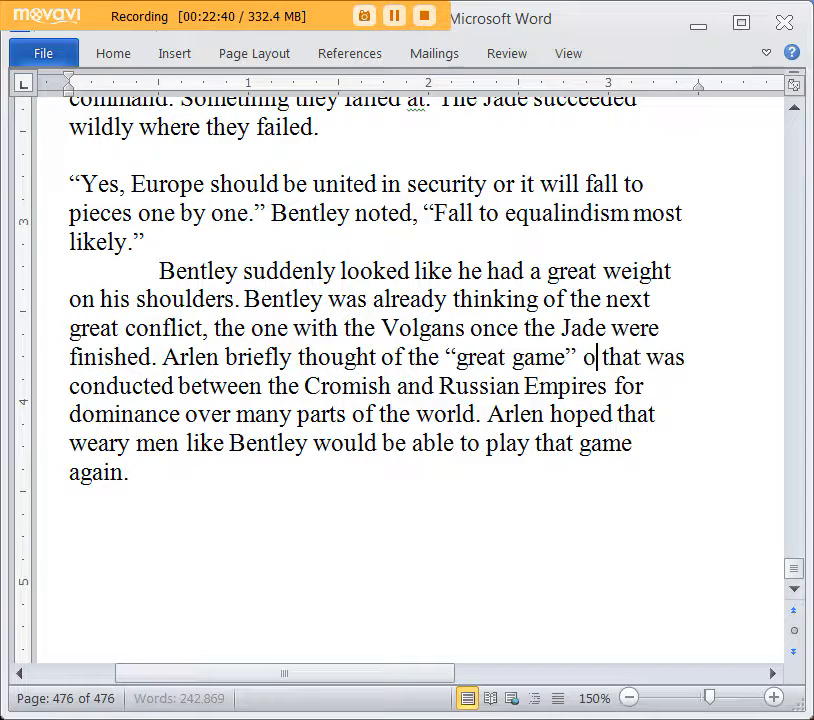
type("f a h")
key("BackSpace")
key("BackSpace")
key("BackSpace")
key("BackSpace")
key("BackSpace")
key("BackSpace")
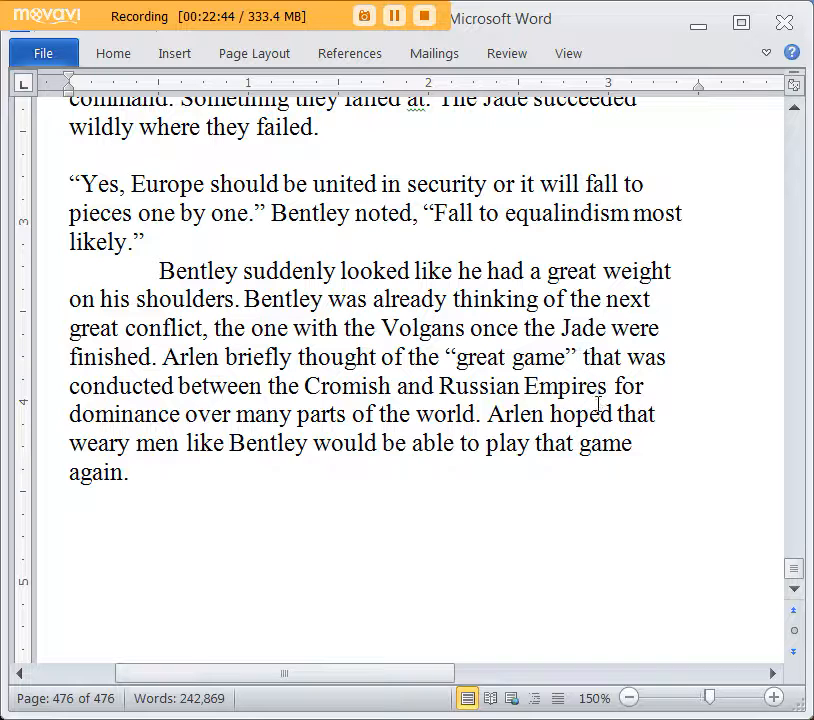
type("back in th")
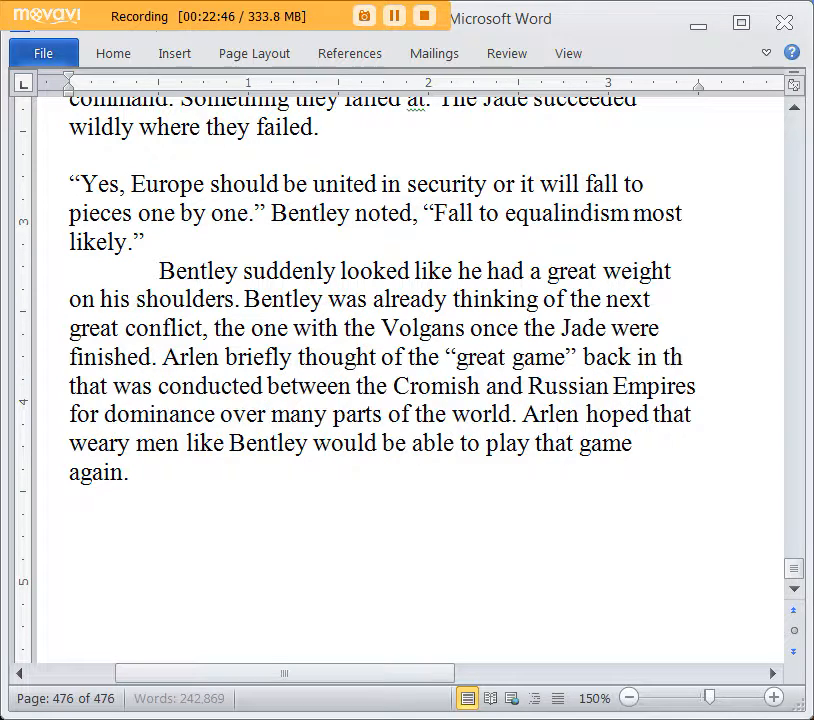
type("e age of imperialism, that was conducted between the Cromish")
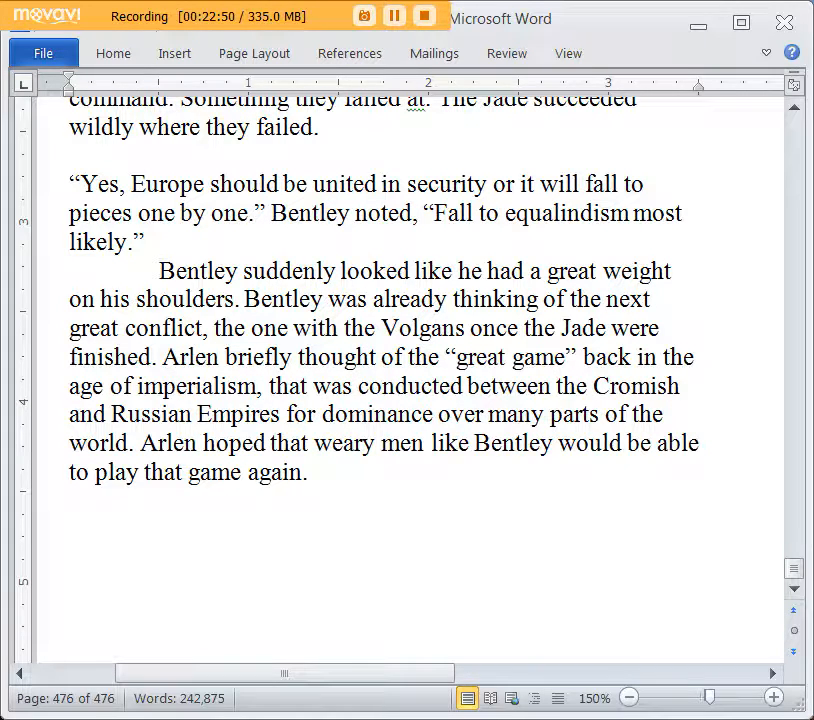
Replace "that was conducted" with "a cold war" in the "great game" sentence
left_click_drag(277, 385, 467, 386)
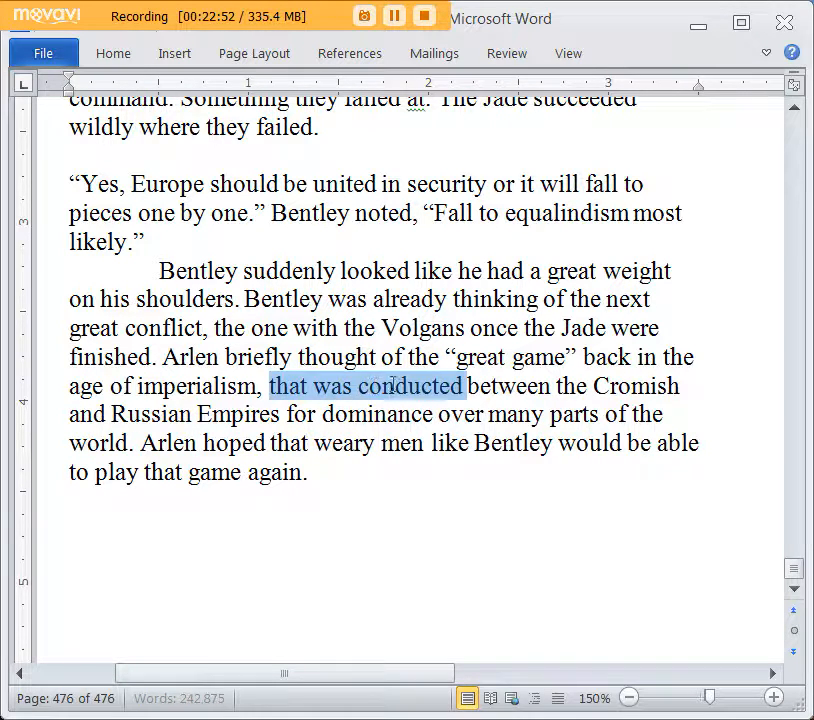
type("a")
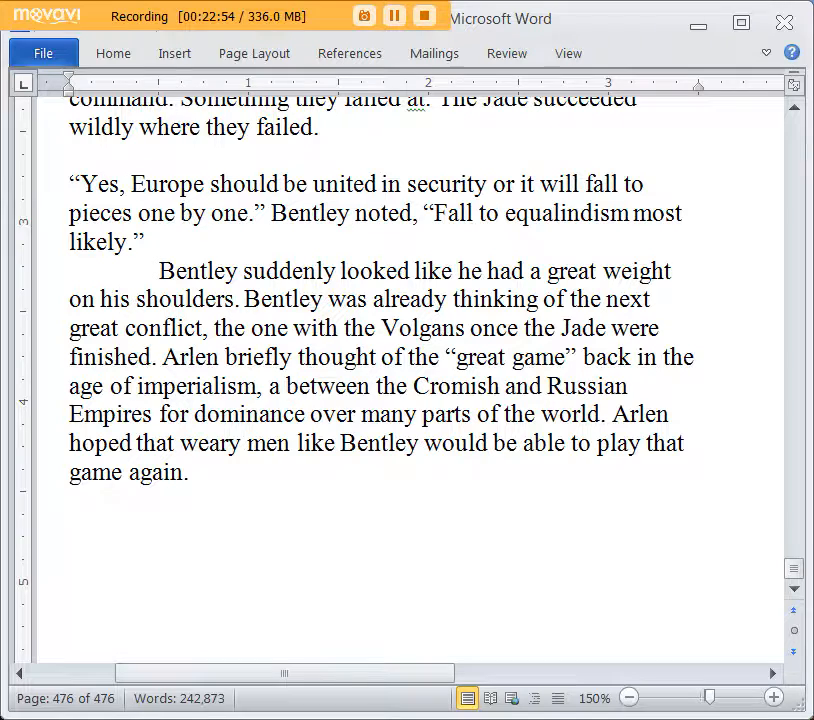
type(" cold war")
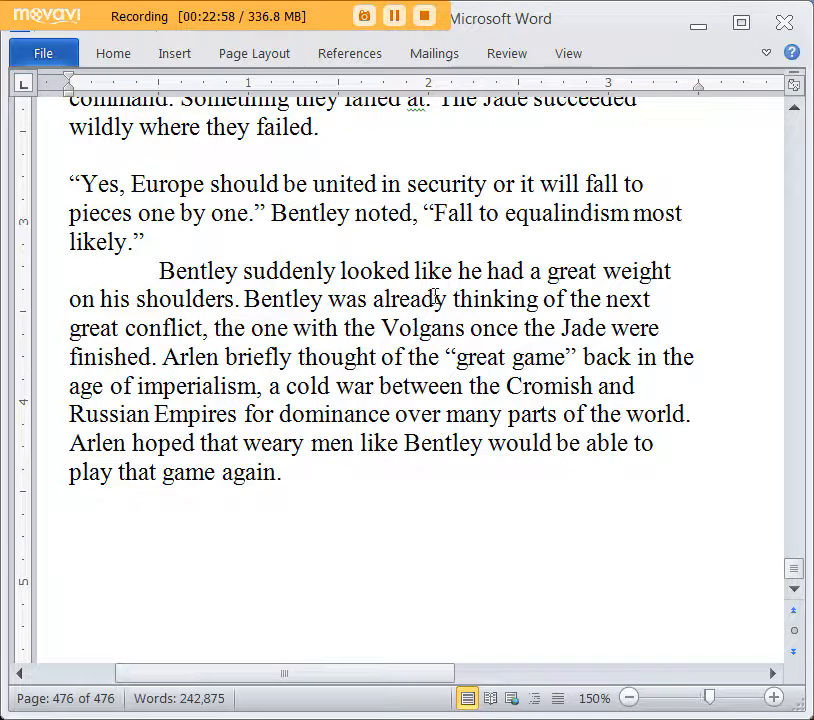
Try replacing the word "cold" before "war" with "politica" in the "great game" sentence
left_click_drag(287, 386, 351, 390)
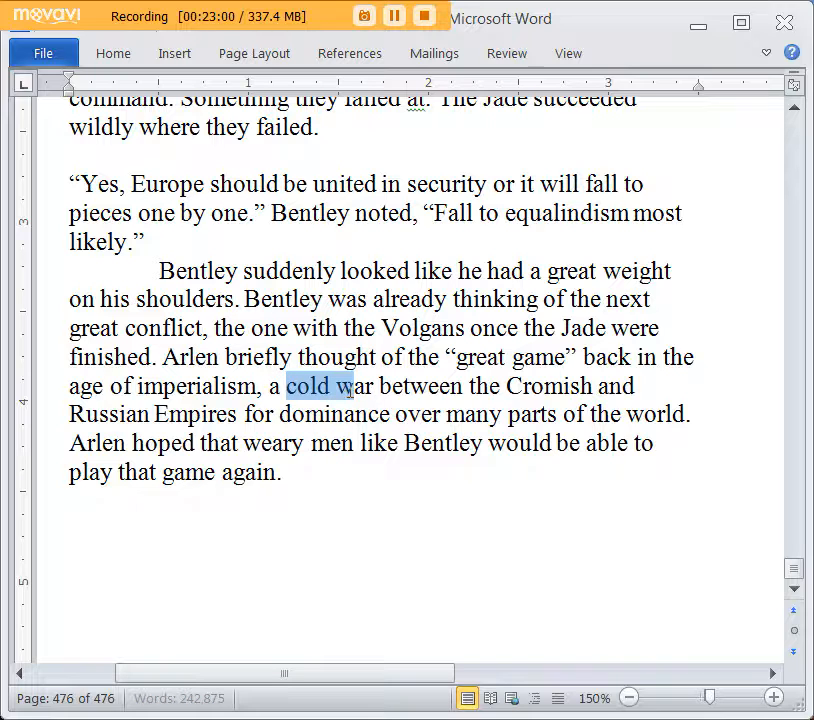
left_click(350, 392)
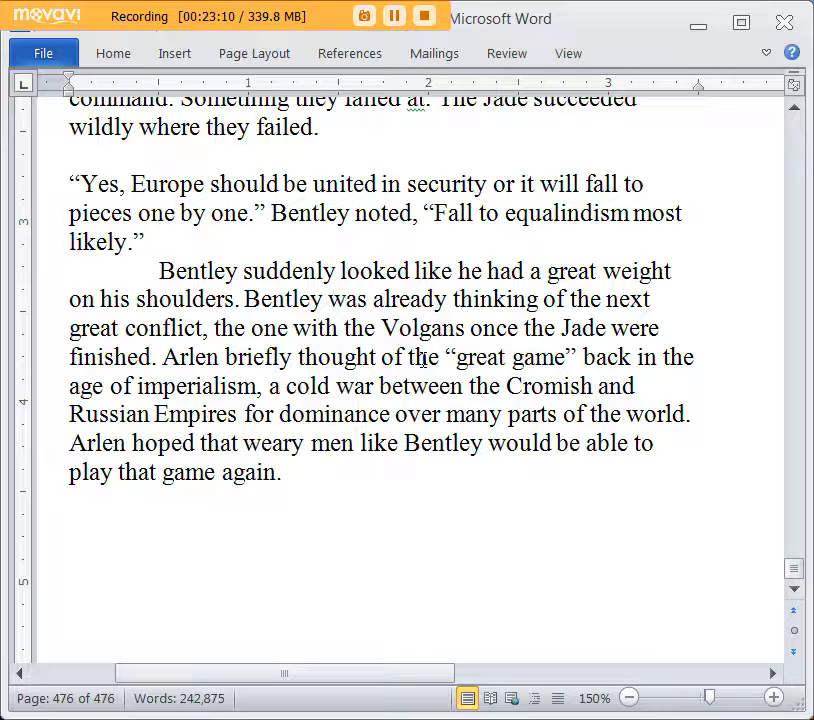
scroll(305, 407, "down", 1)
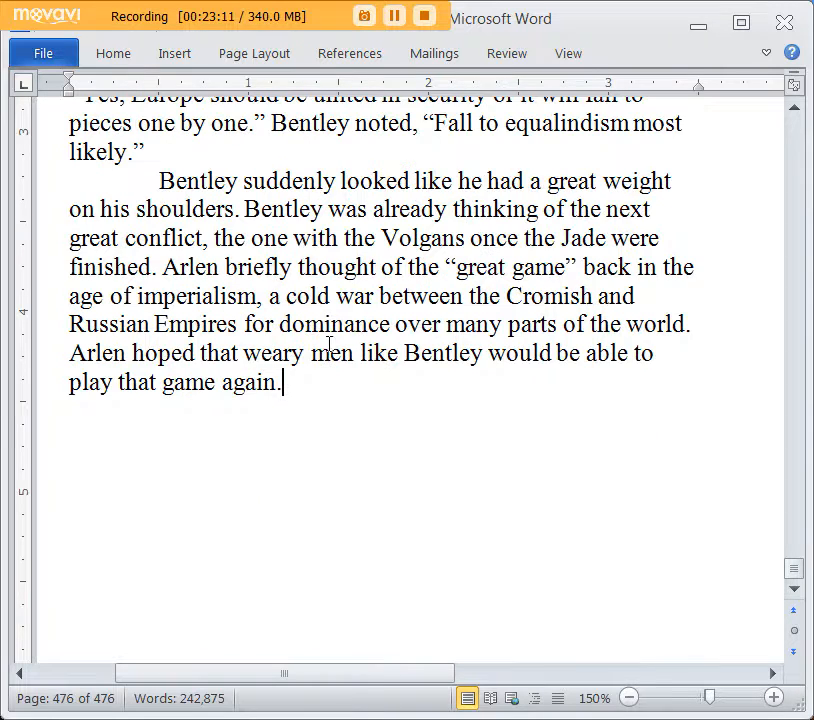
double_click(308, 298)
type("politica")
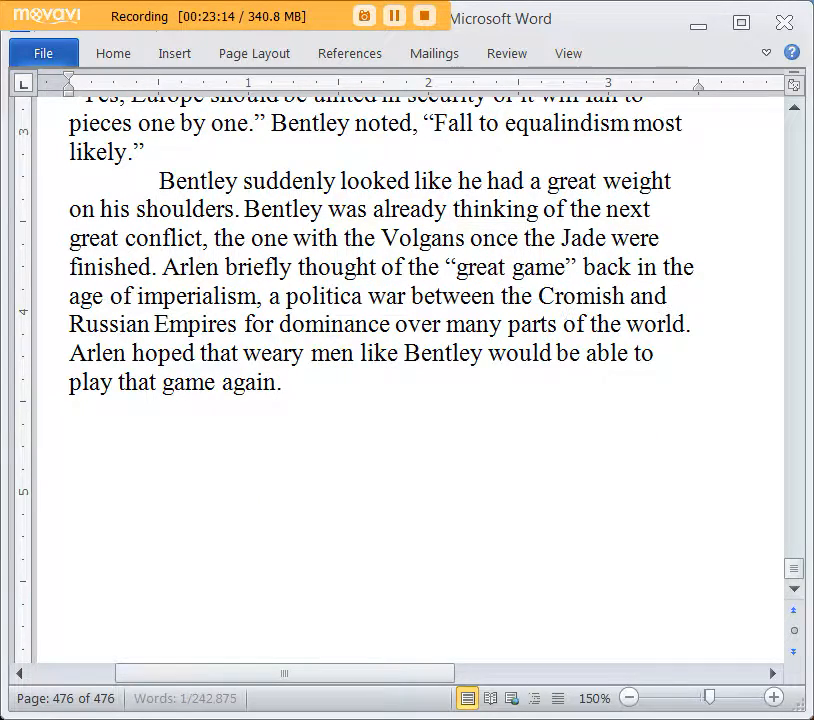
Remove "politica" and put the word "cold" back so the phrase reads "a cold war"
key("BackSpace")
key("BackSpace")
key("BackSpace")
key("BackSpace")
key("BackSpace")
key("BackSpace")
key("BackSpace")
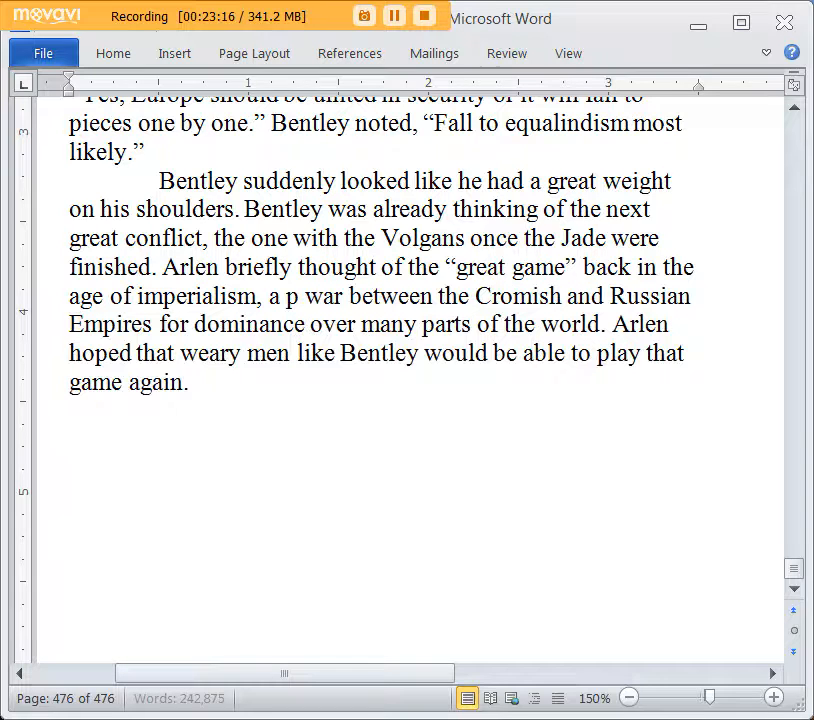
key("BackSpace")
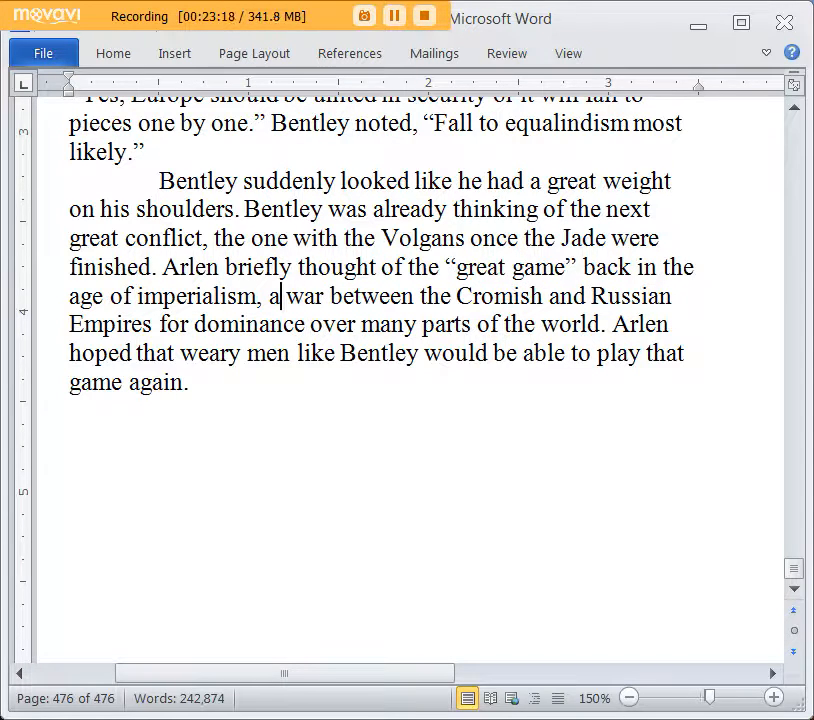
type("cl")
key("BackSpace")
type("old")
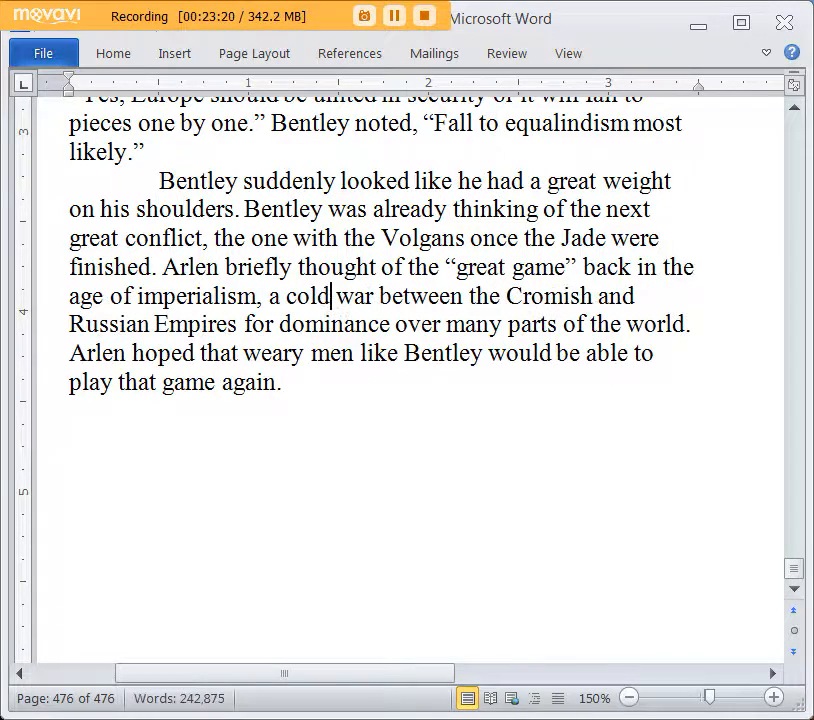
Insert the sentence "It was a war that Cromia mostly won." after "dominance over many parts of the world."
left_click(406, 352)
scroll(478, 320, "up", 2)
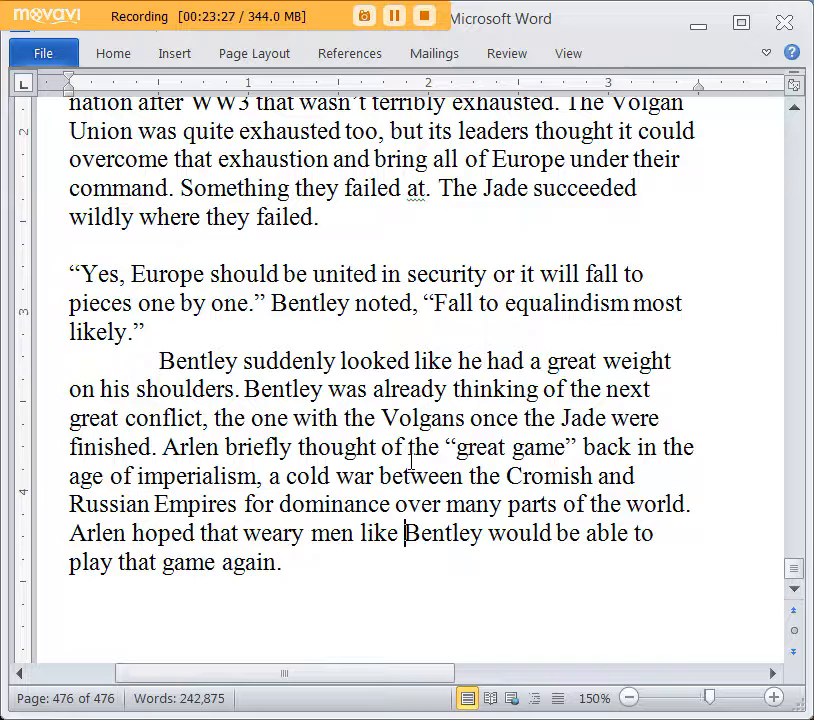
scroll(364, 510, "down", 1)
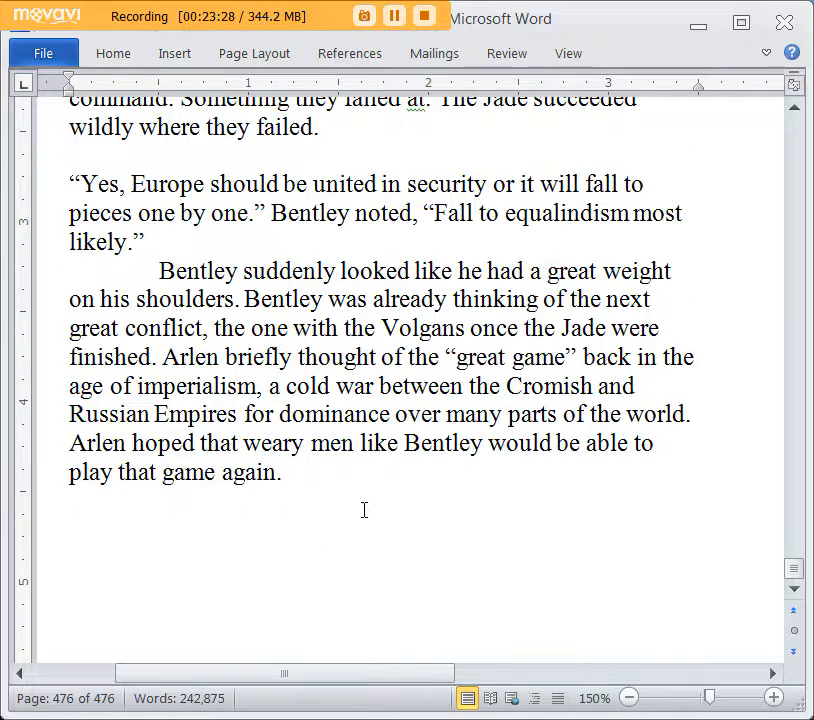
left_click(690, 413)
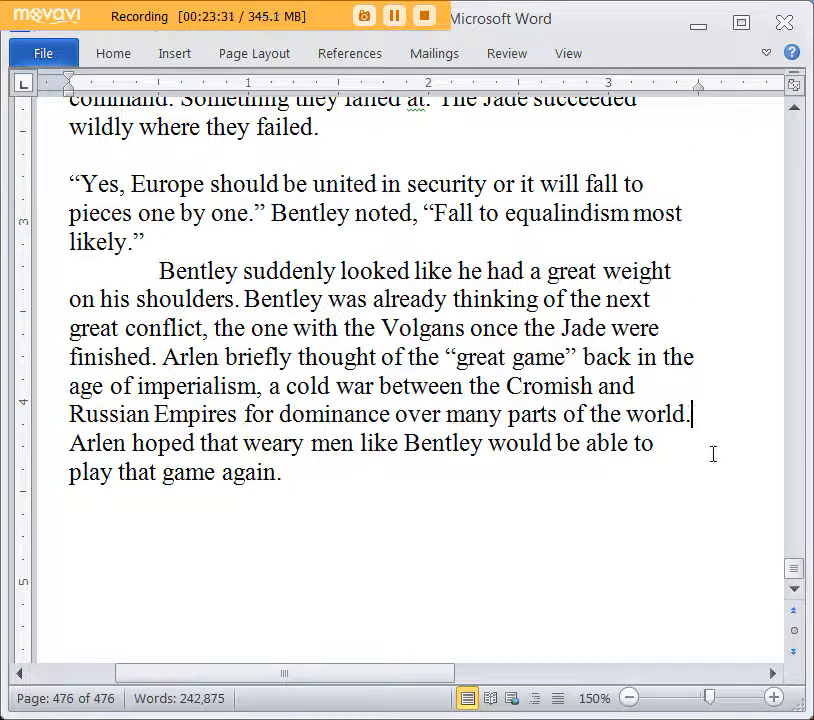
type("It was a ")
type("war that Cromia m")
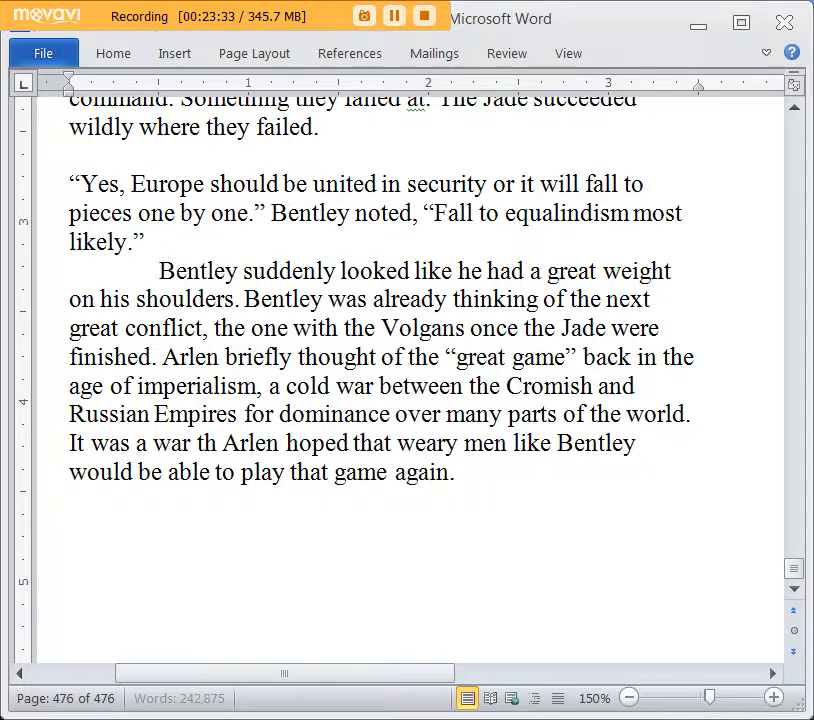
type("ostly won.")
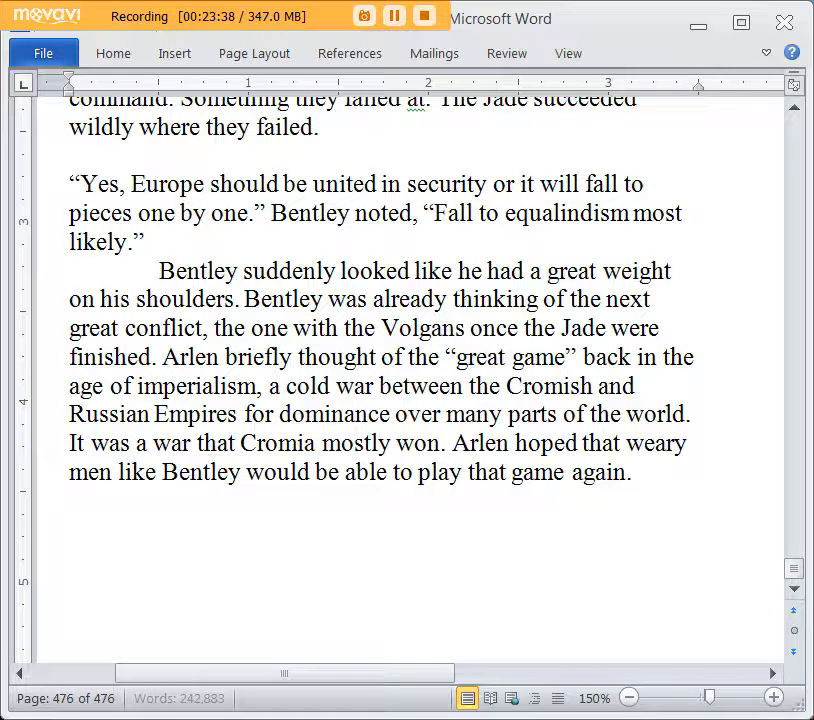
Begin a new sentence after "play that game again." with "If Cromia lost, then large parts of the known world would fall"
left_click(700, 443)
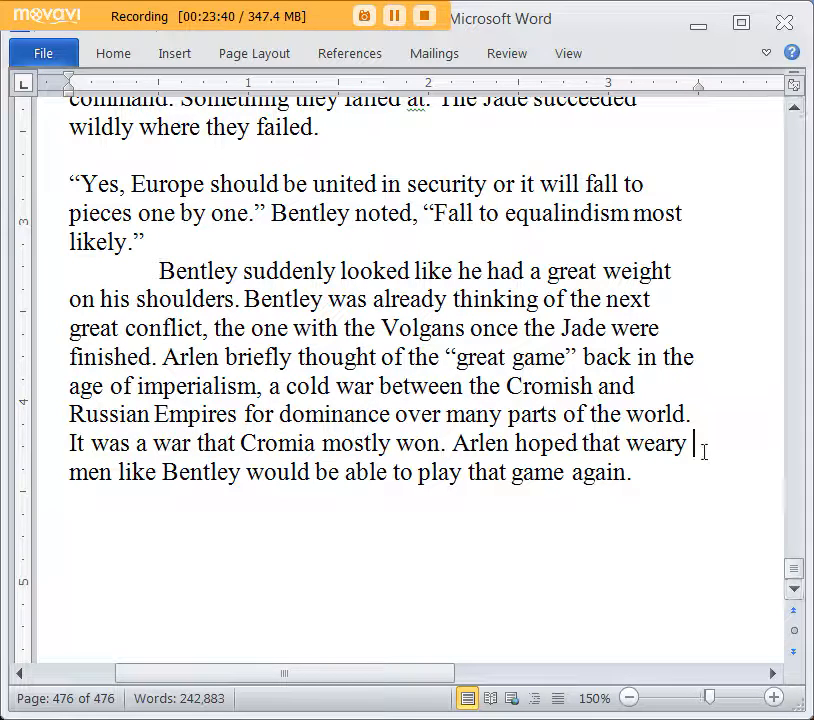
left_click(627, 475)
left_click(652, 473)
scroll(627, 454, "up", 2)
scroll(610, 447, "down", 3)
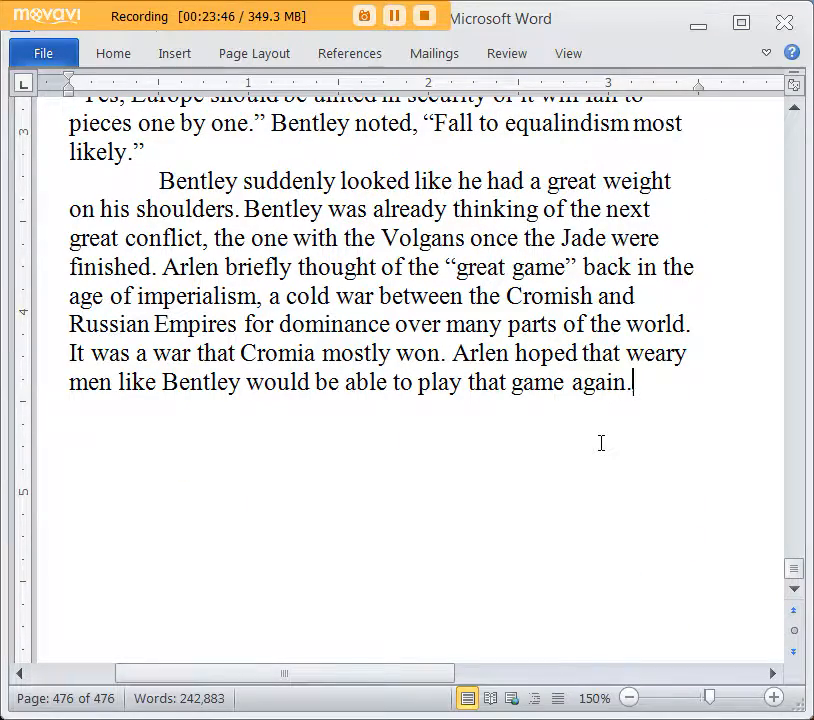
type("If C")
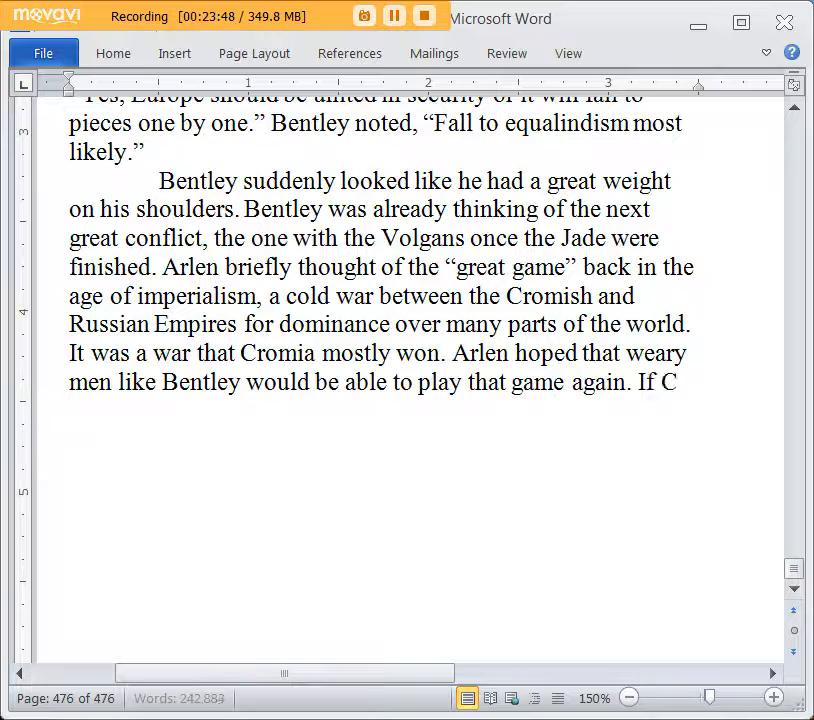
type("romia lost, then ")
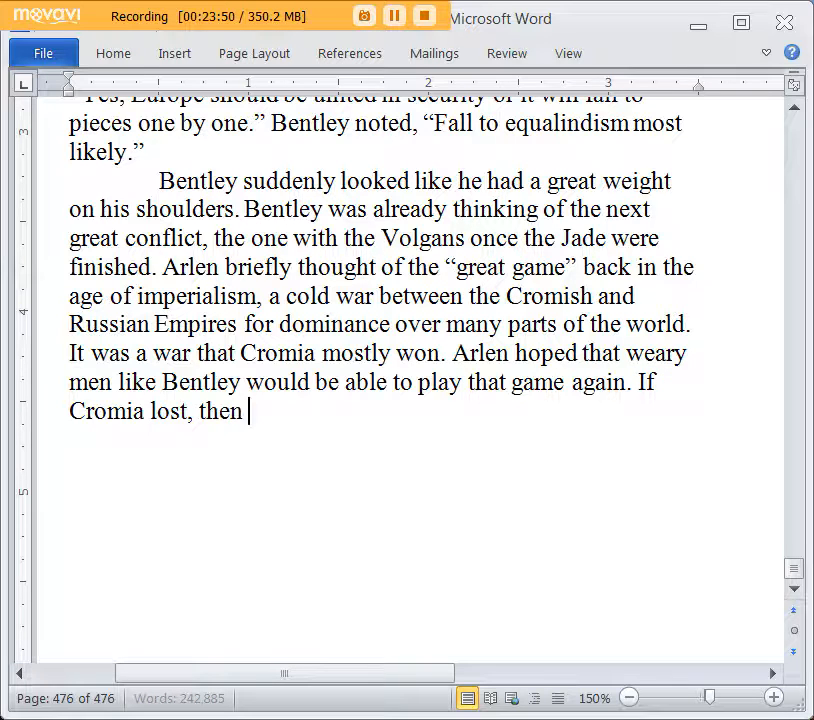
type("large parts of the world wo")
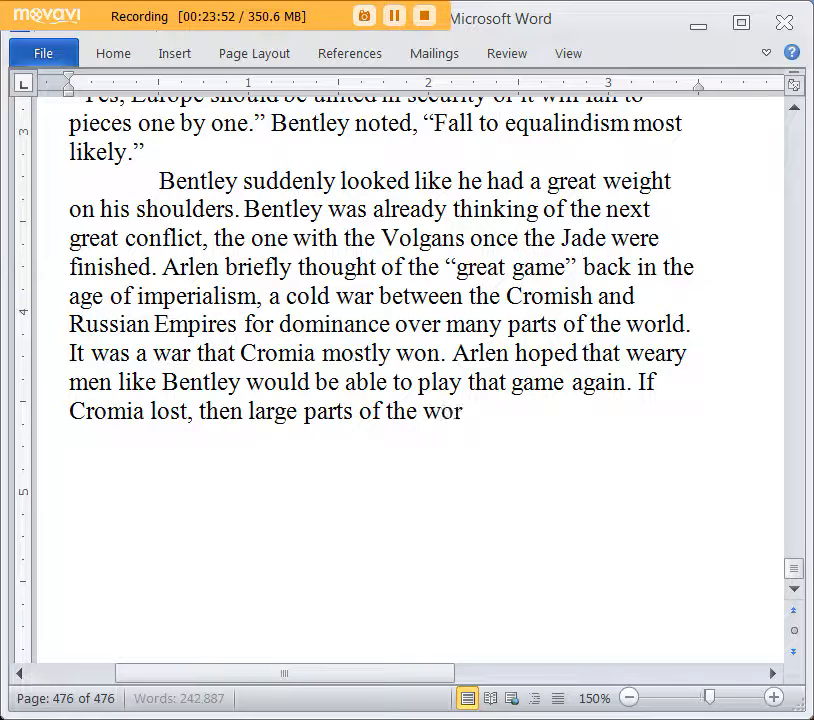
key("BackSpace")
key("BackSpace")
key("BackSpace")
key("BackSpace")
key("BackSpace")
key("BackSpace")
type("k")
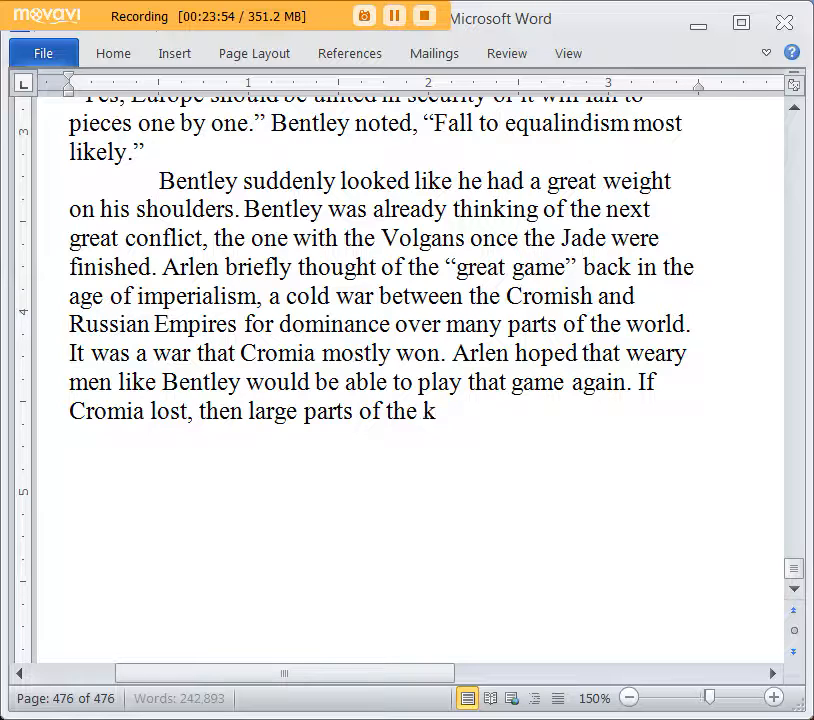
type("nown world would fall t")
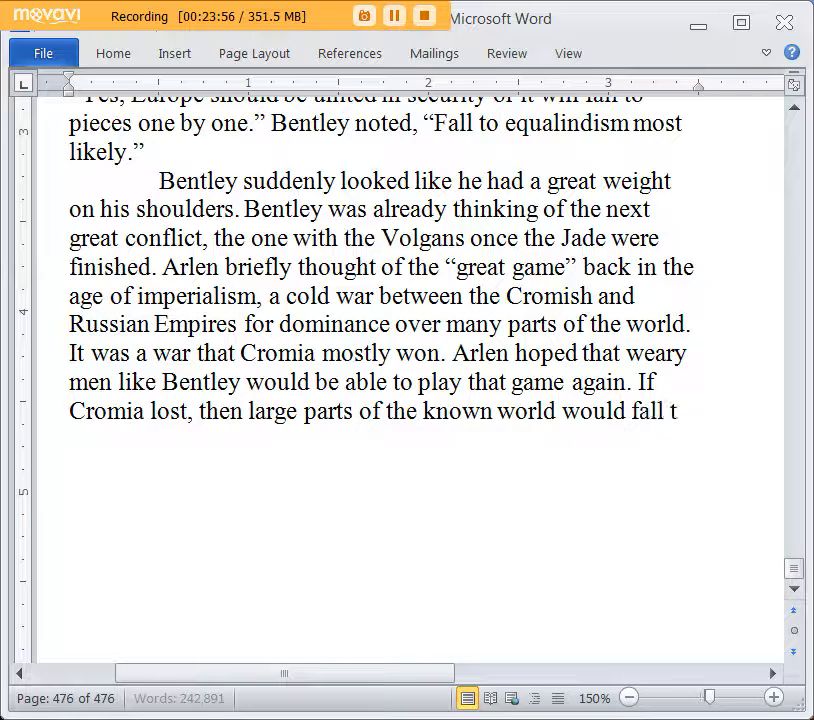
Finish the sentence about Cromia losing with "to equalindism." and remove the trailing space after it
type("o equalinidsm")
key("BackSpace")
key("BackSpace")
key("BackSpace")
key("BackSpace")
type("dism.")
scroll(600, 443, "up", 1)
scroll(600, 443, "up", 3)
scroll(603, 440, "down", 4)
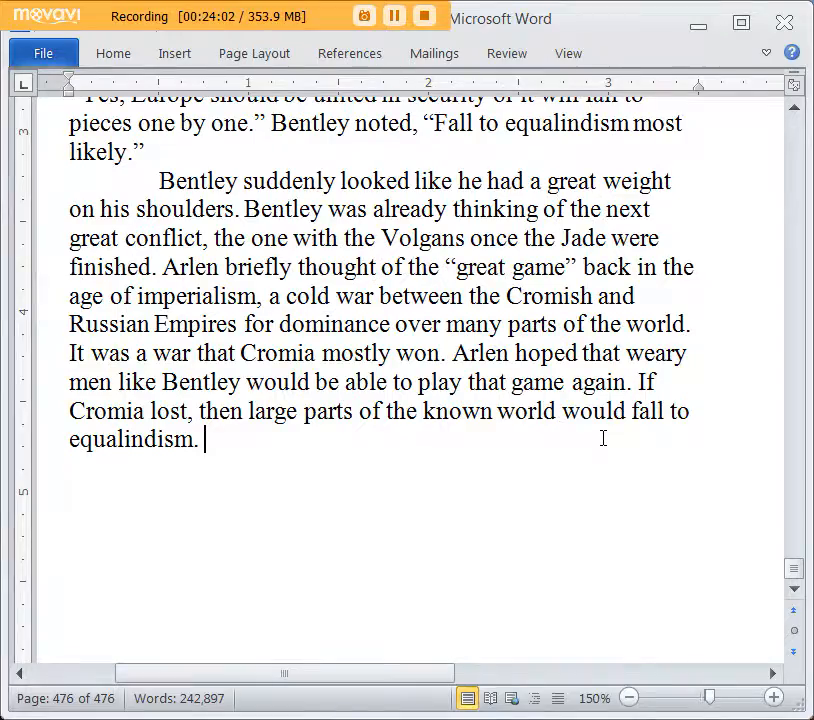
scroll(603, 438, "up", 1)
key("BackSpace")
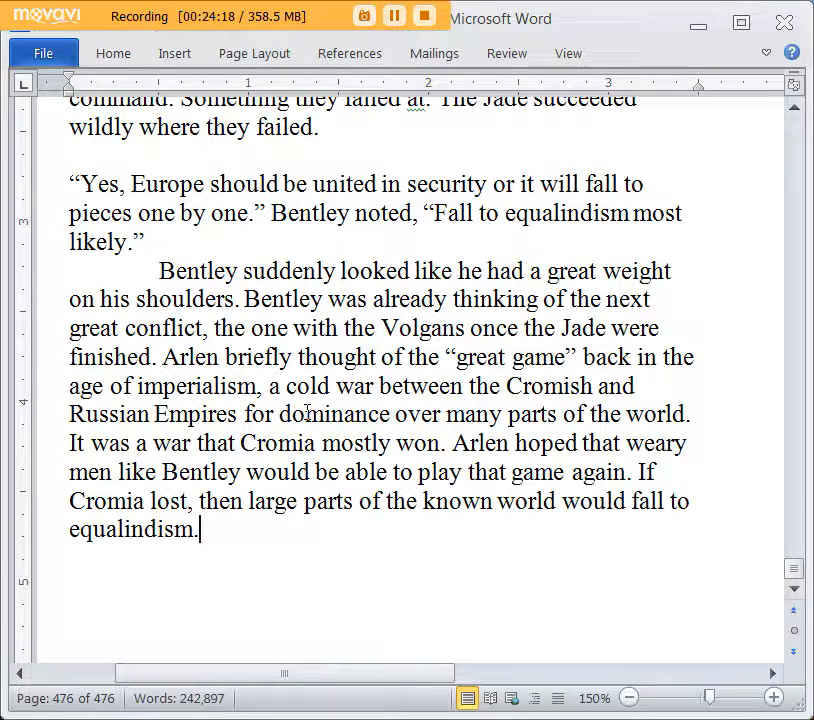
scroll(322, 354, "down", 1)
scroll(342, 387, "up", 1)
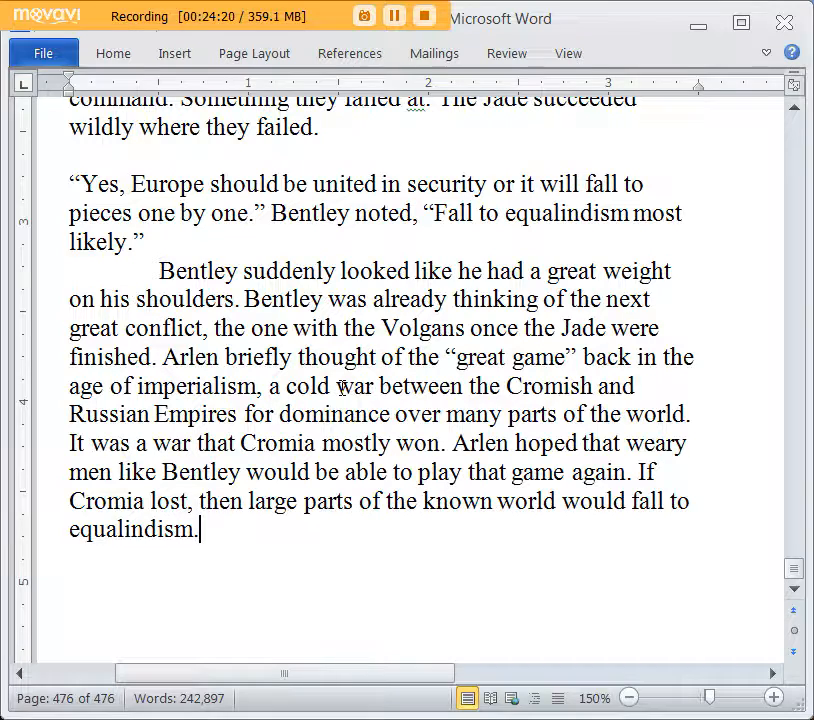